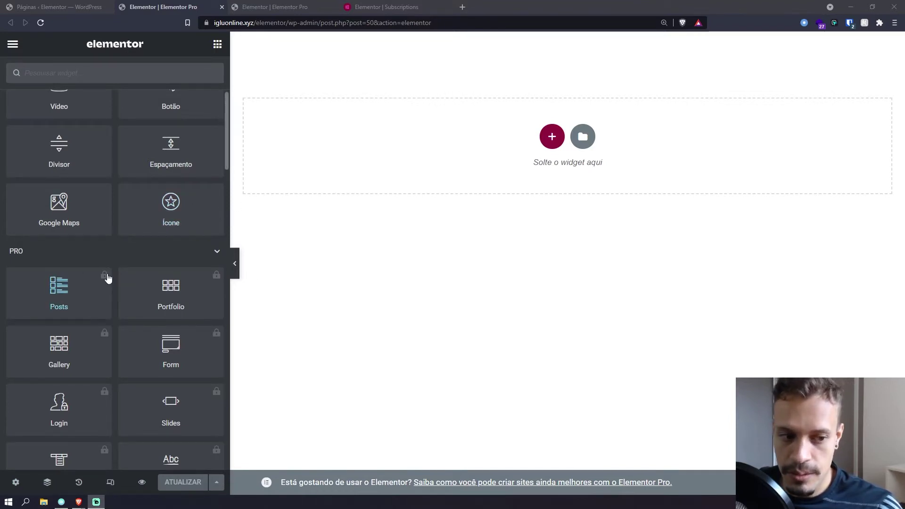
- Open the notice for the locked Posts widget and look through the available widgets in the page editor
click(105, 278)
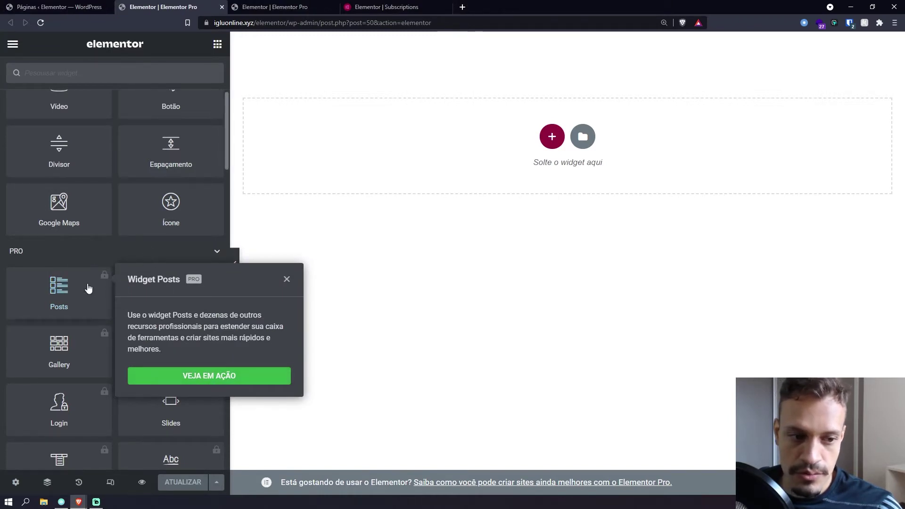
scroll(92, 241, down, 15)
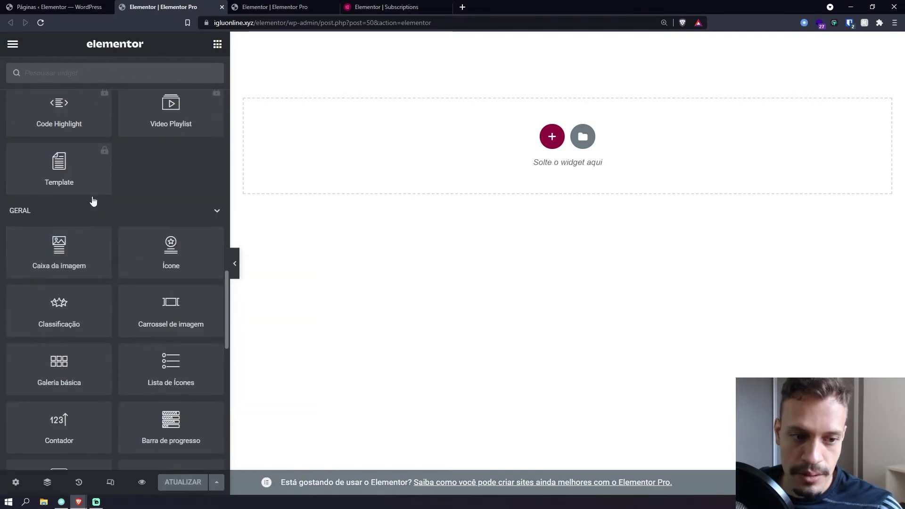
scroll(96, 231, up, 15)
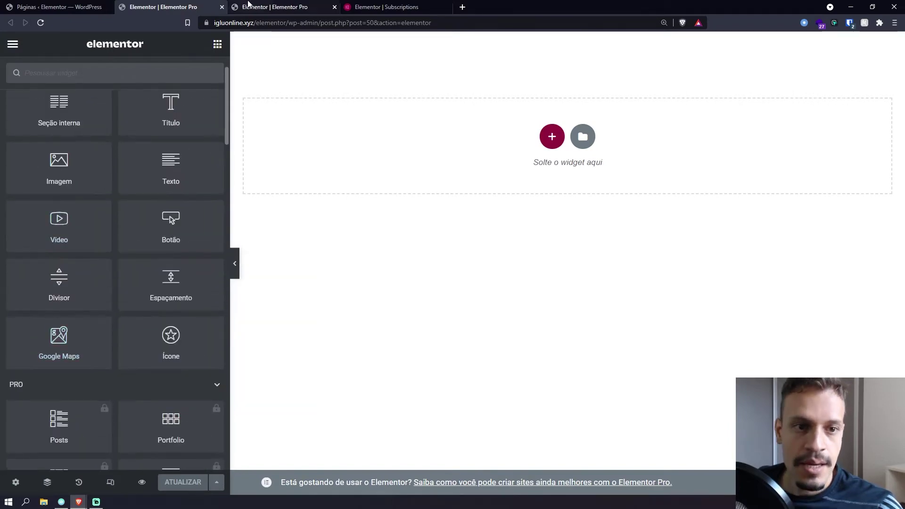
- Open Elementor's pricing page and examine the website limits and yearly prices of the Essential, Advanced and Agency plans
click(249, 4)
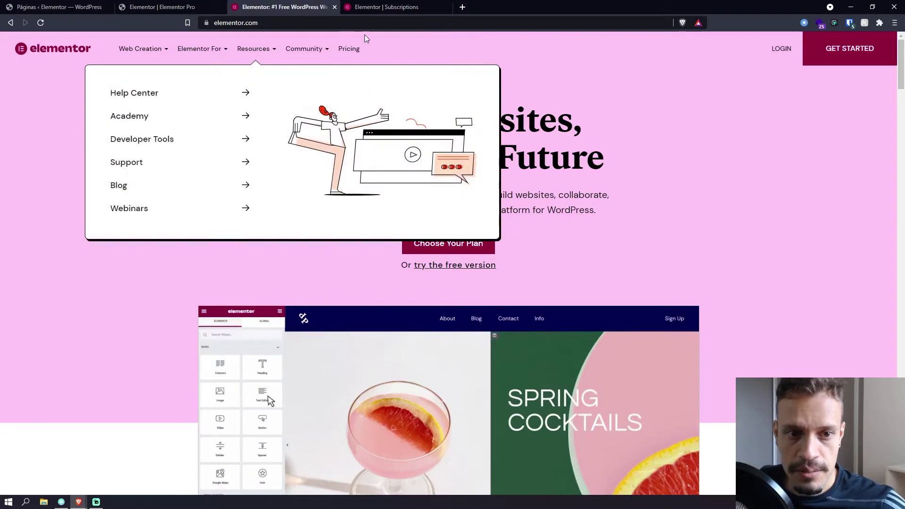
click(351, 50)
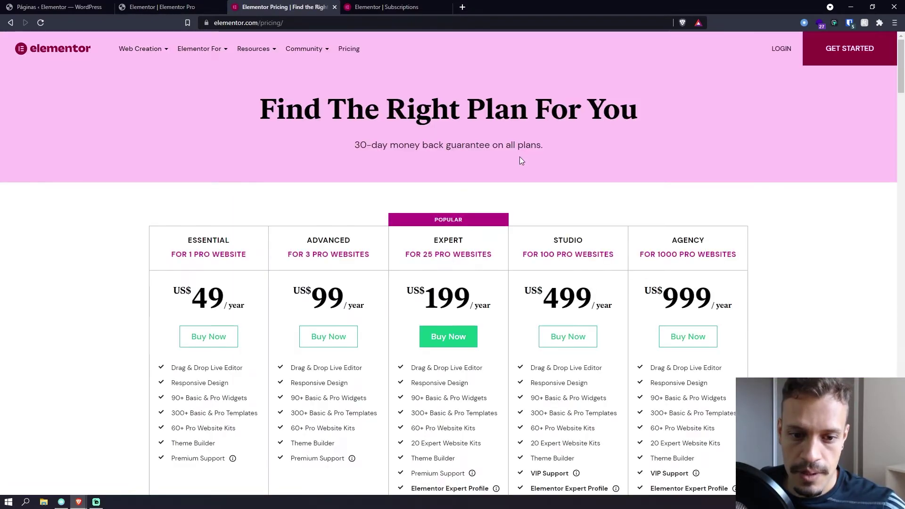
scroll(319, 135, down, 2)
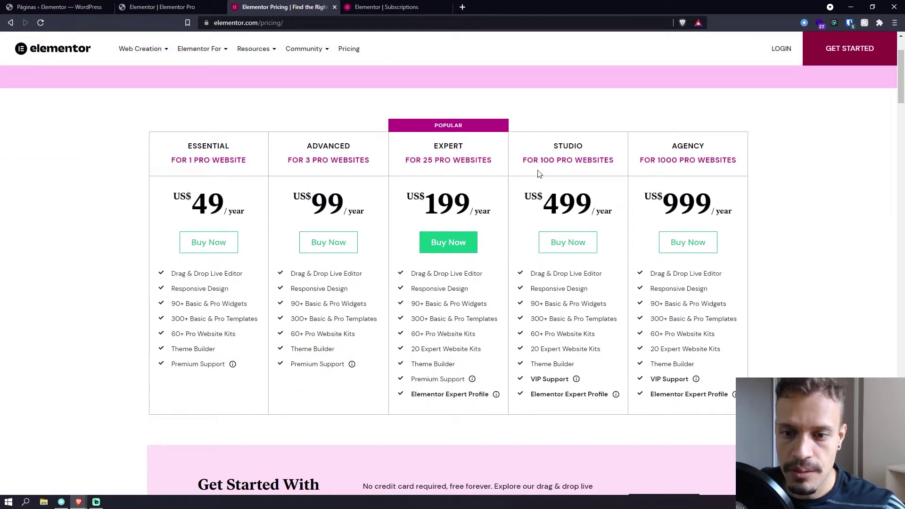
triple_click(227, 157)
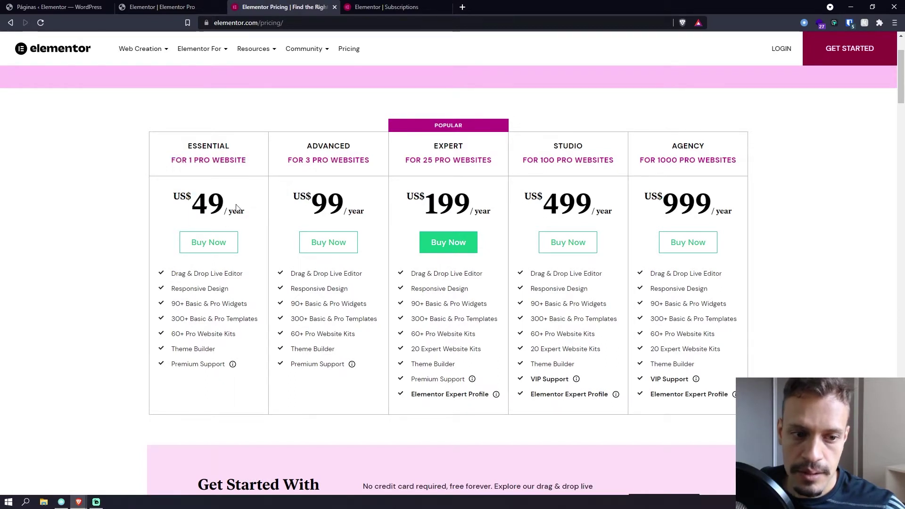
drag(237, 207, 191, 207)
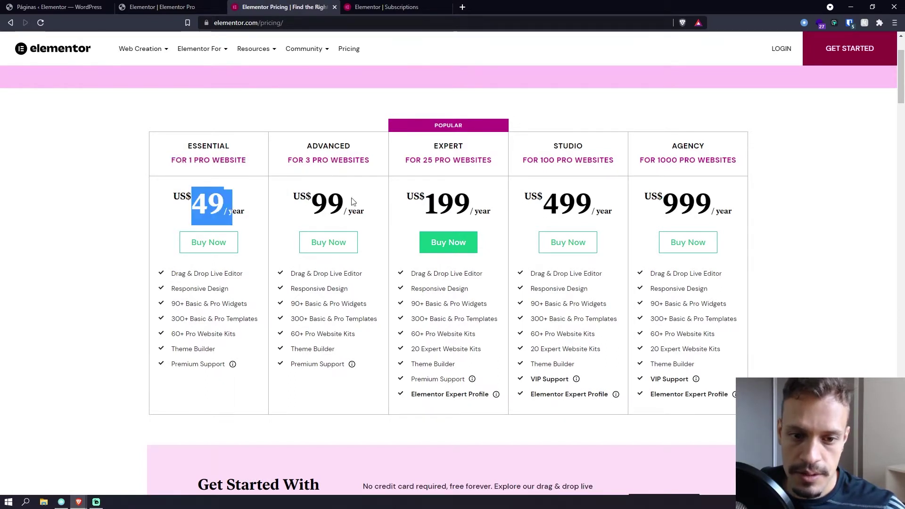
drag(353, 202, 301, 197)
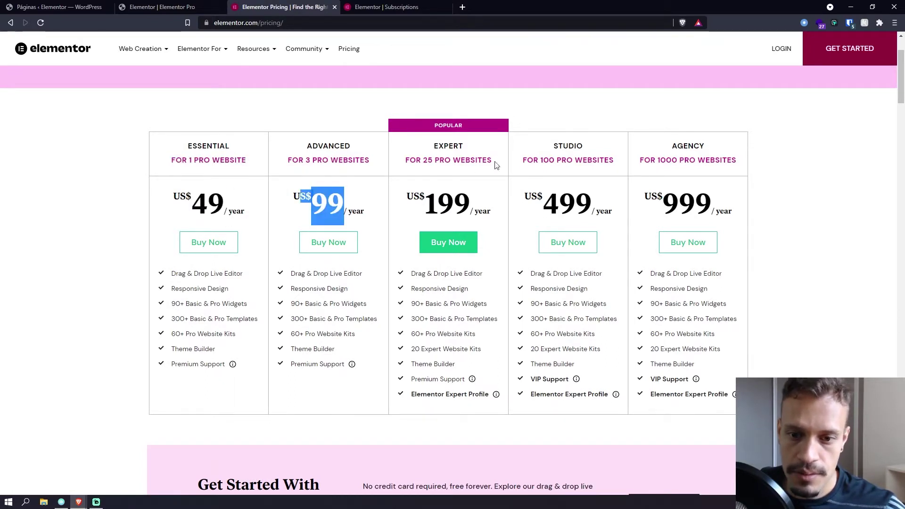
double_click(688, 146)
double_click(686, 204)
click(798, 205)
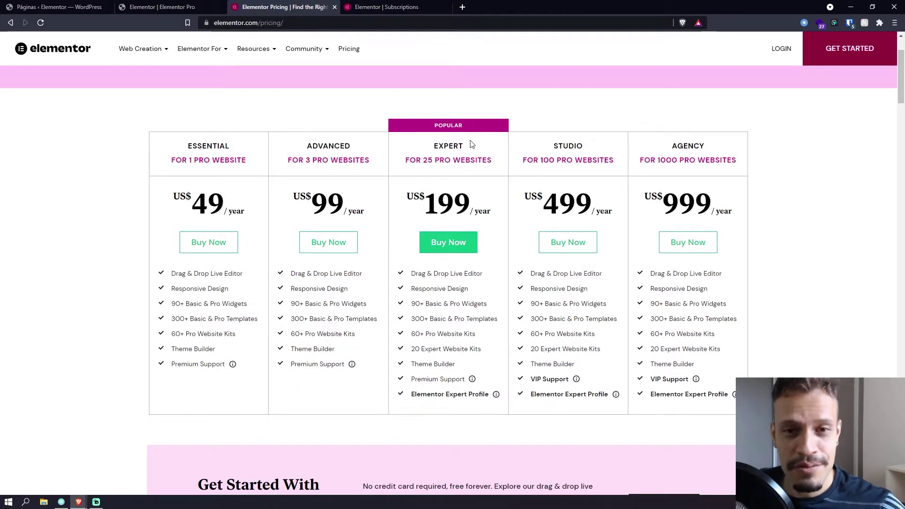
- Examine the Expert plan's yearly price and compare it with the other plans
drag(470, 200, 409, 197)
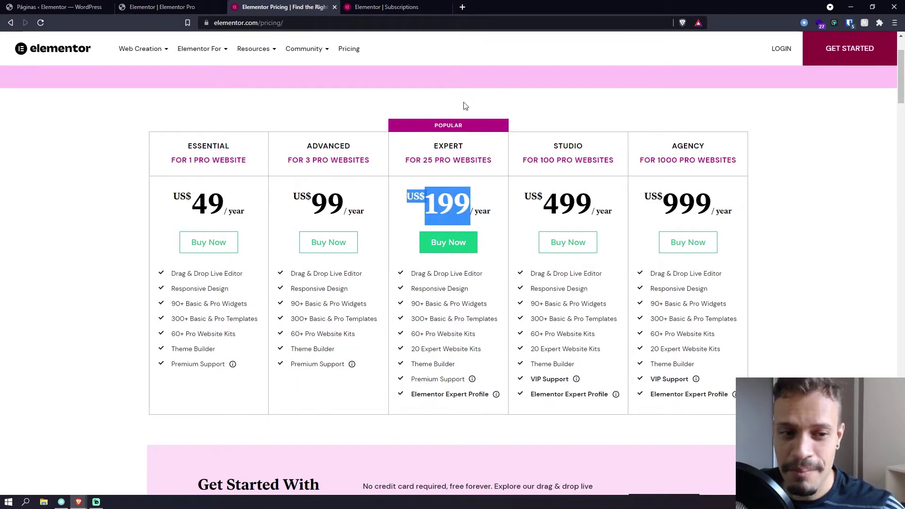
click(312, 91)
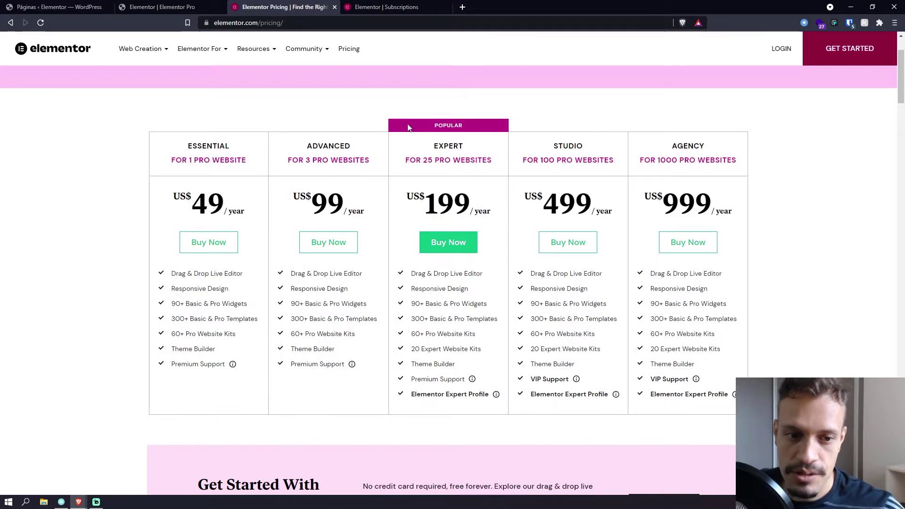
double_click(445, 147)
mouse_move(479, 193)
mouse_down()
mouse_move(408, 202)
mouse_move(468, 200)
mouse_up()
click(425, 202)
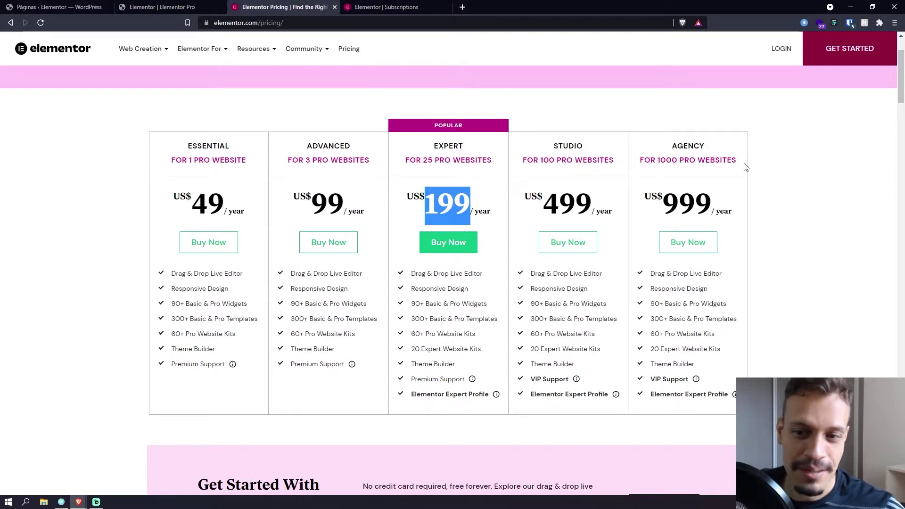
drag(745, 167, 283, 141)
click(213, 139)
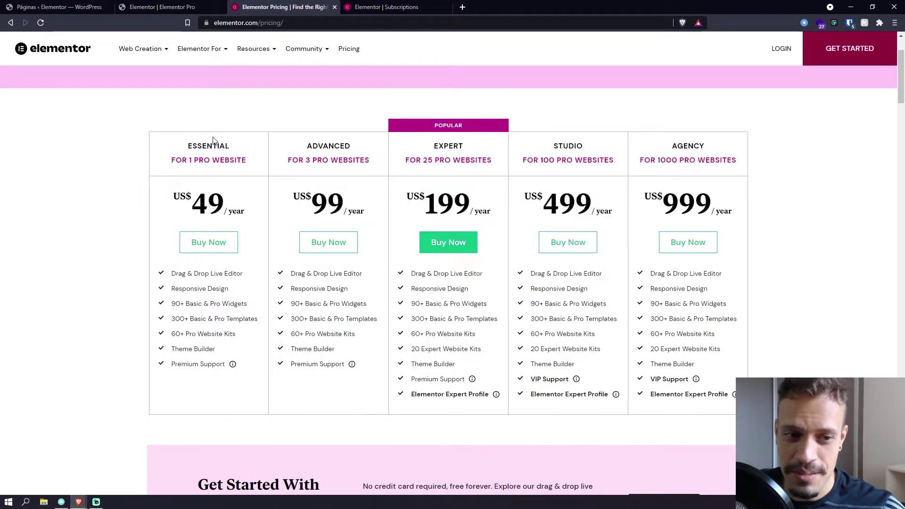
- Review the account's current Elementor subscription and compare it with the Expert plan's website limit and price on the pricing page
click(437, 6)
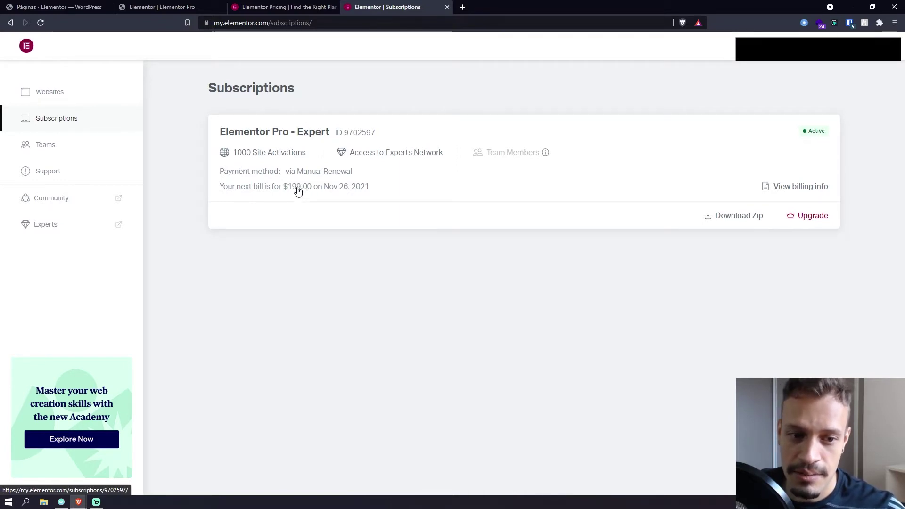
click(301, 7)
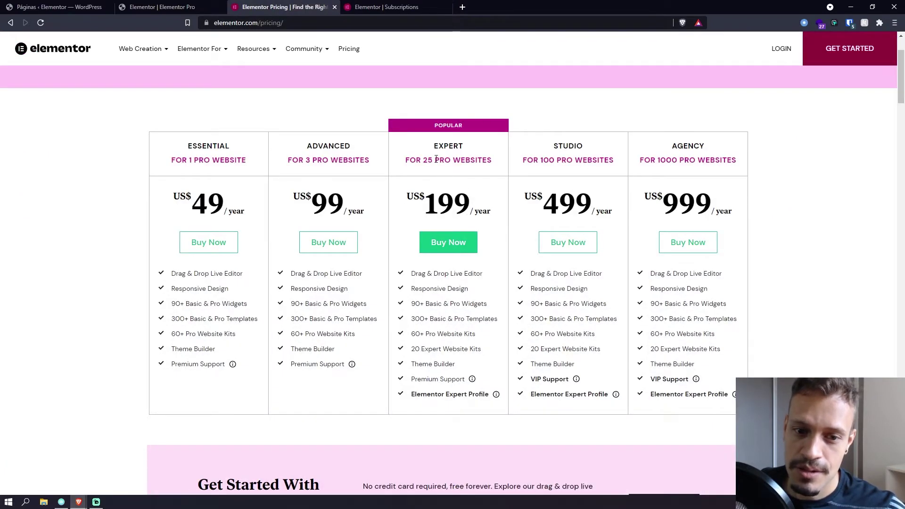
drag(435, 160, 423, 161)
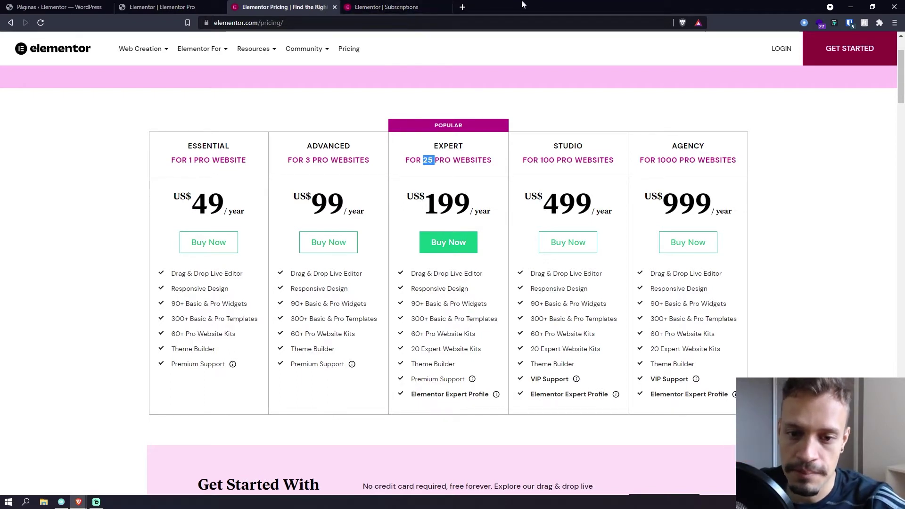
triple_click(433, 158)
drag(434, 147, 497, 162)
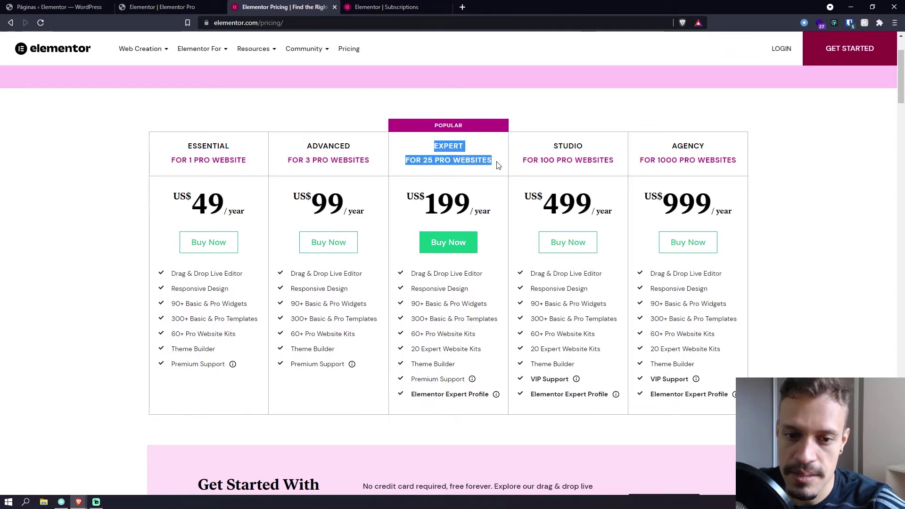
click(468, 192)
drag(502, 210, 415, 198)
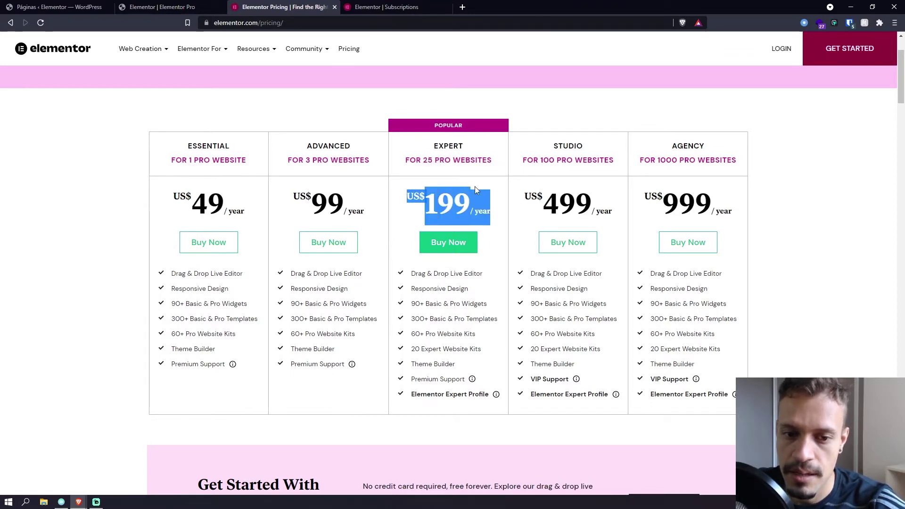
click(481, 227)
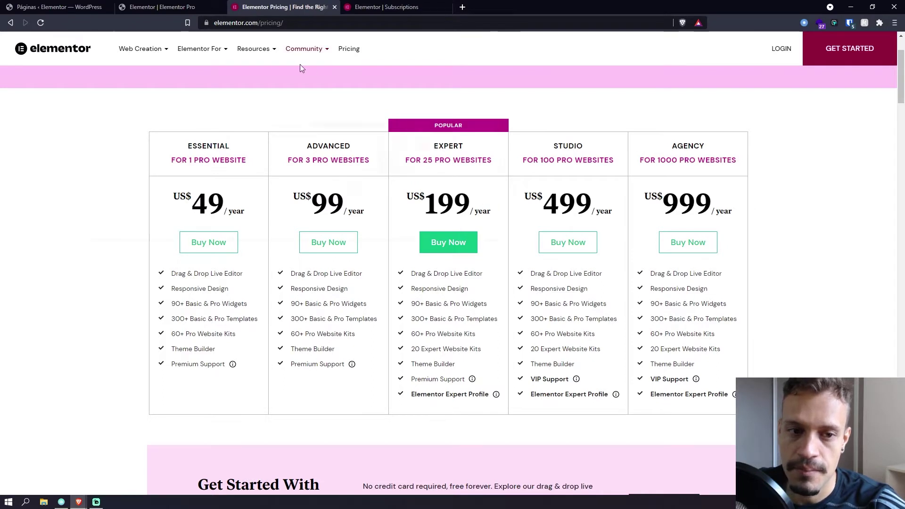
- Download the Elementor Pro plugin zip from the account's subscriptions page
click(379, 7)
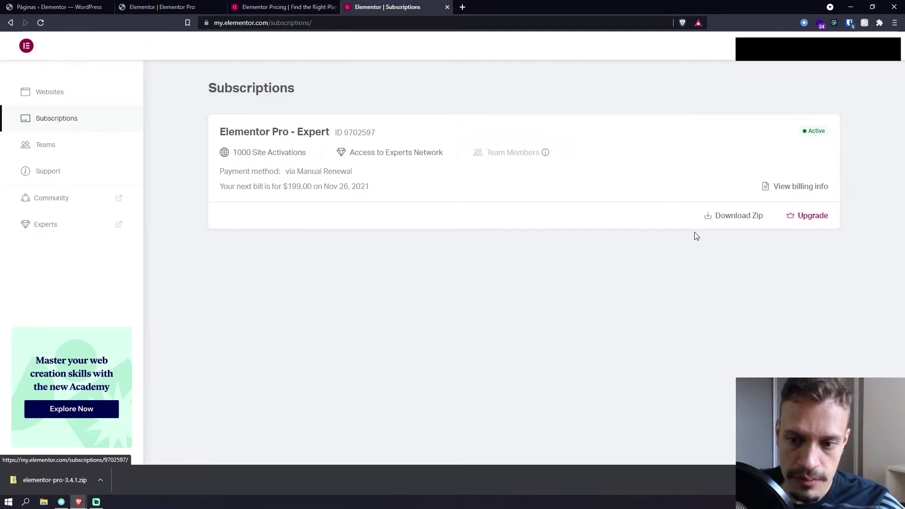
click(723, 218)
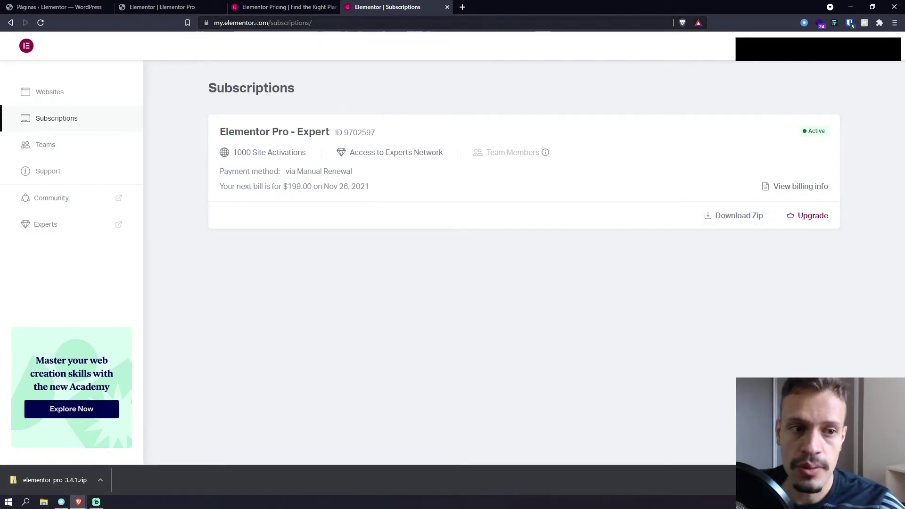
- Upload elementor-pro-3.4.1.zip as a new plugin in the WordPress admin, install it and activate it
click(69, 4)
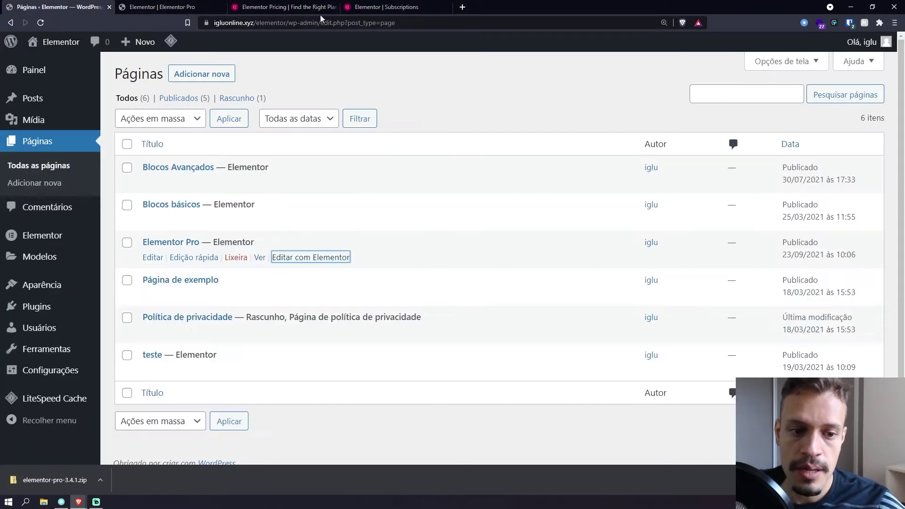
mouse_move(54, 313)
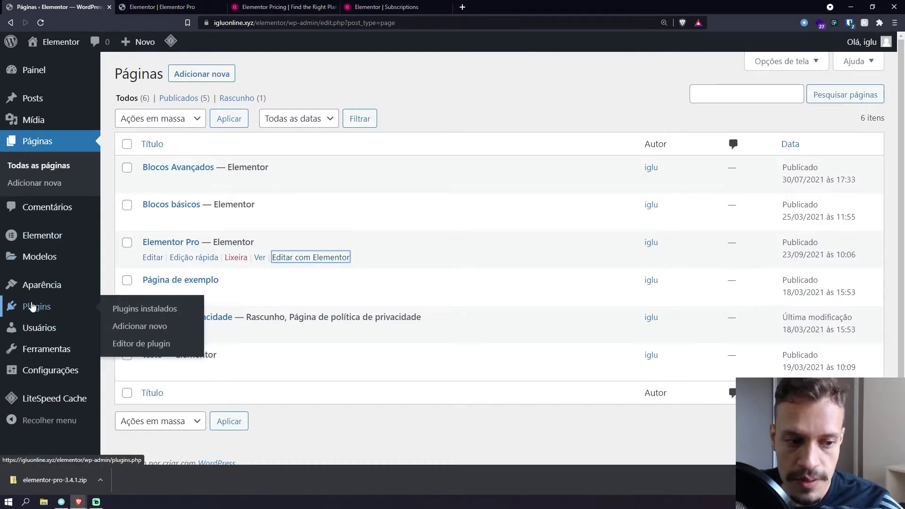
click(146, 245)
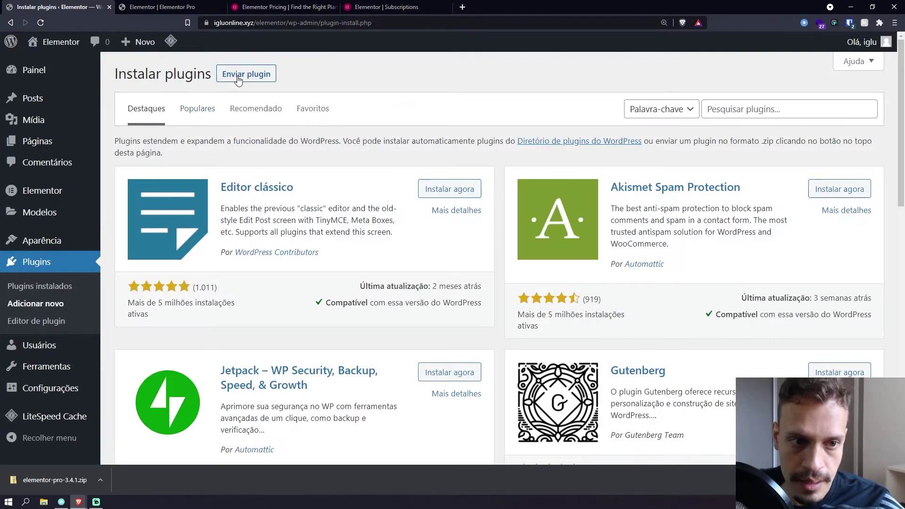
click(243, 74)
drag(51, 480, 460, 190)
click(585, 187)
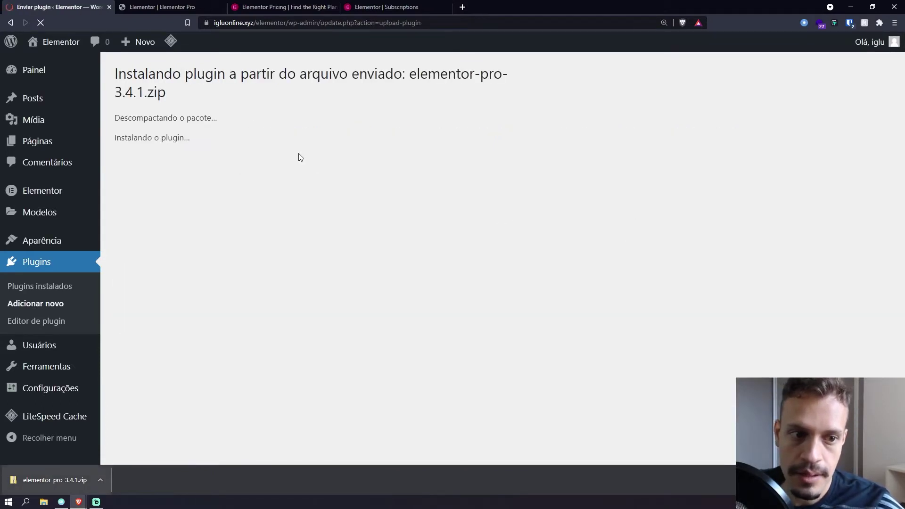
click(144, 181)
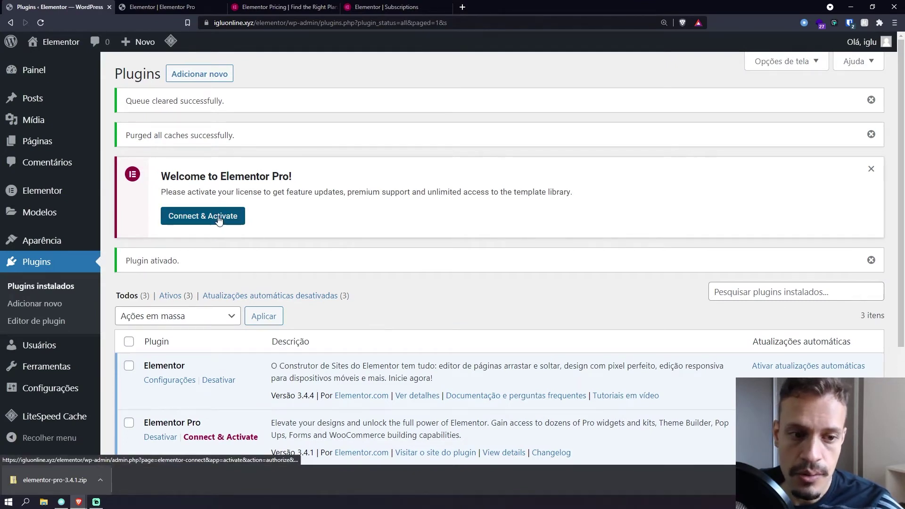
- Connect the site to the Elementor account and activate the Expert license with the super contributor data sharing option turned off
click(194, 217)
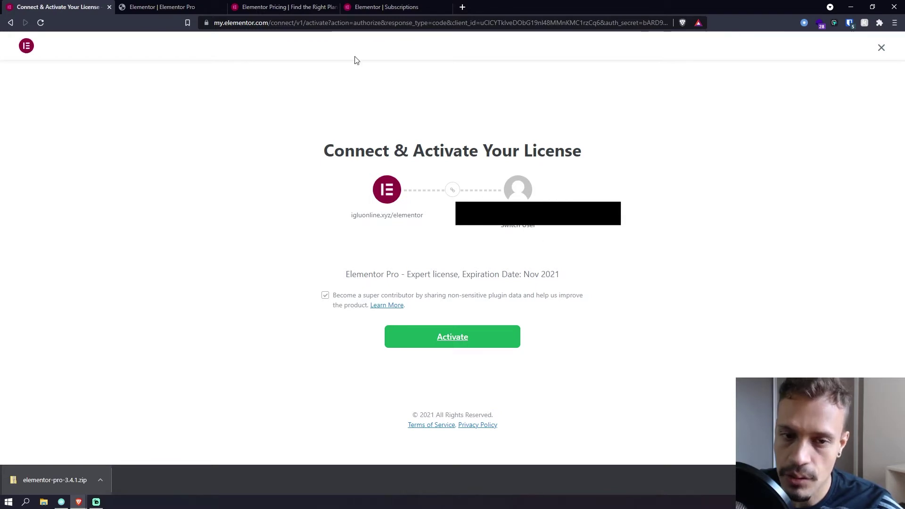
double_click(437, 297)
click(436, 298)
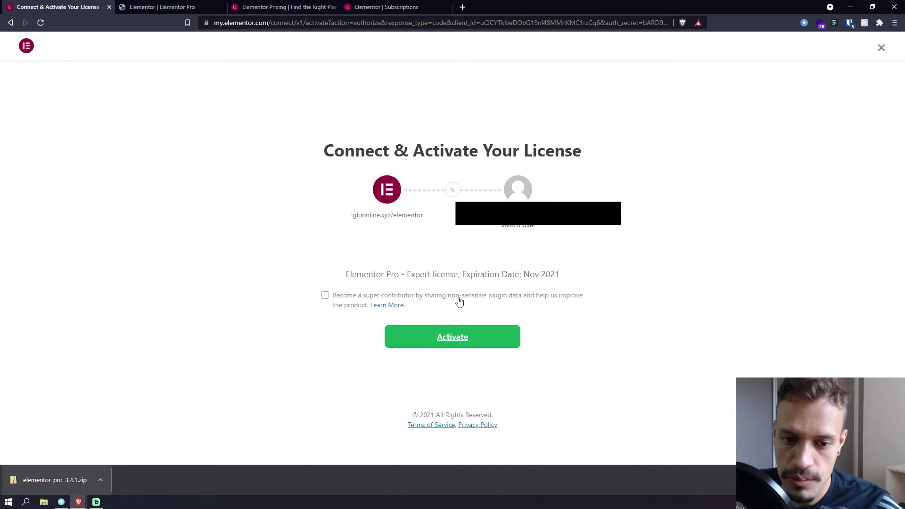
click(440, 338)
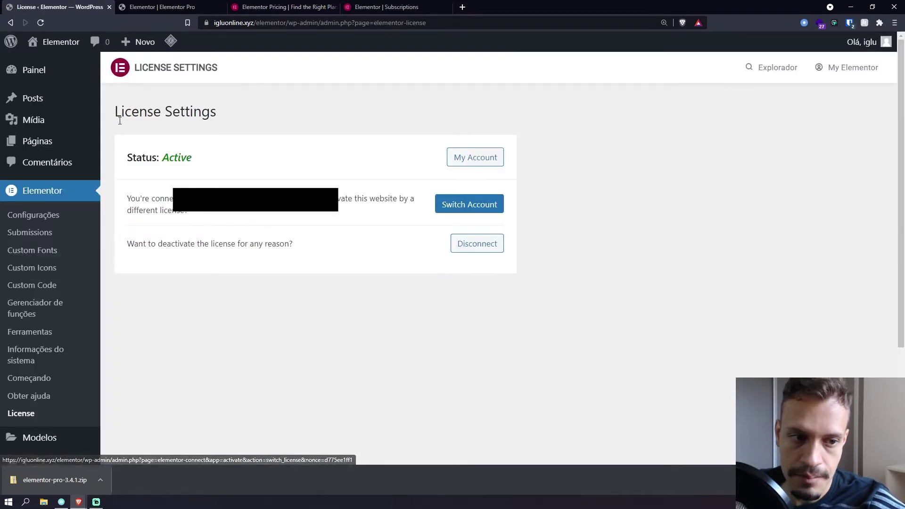
drag(212, 163, 136, 152)
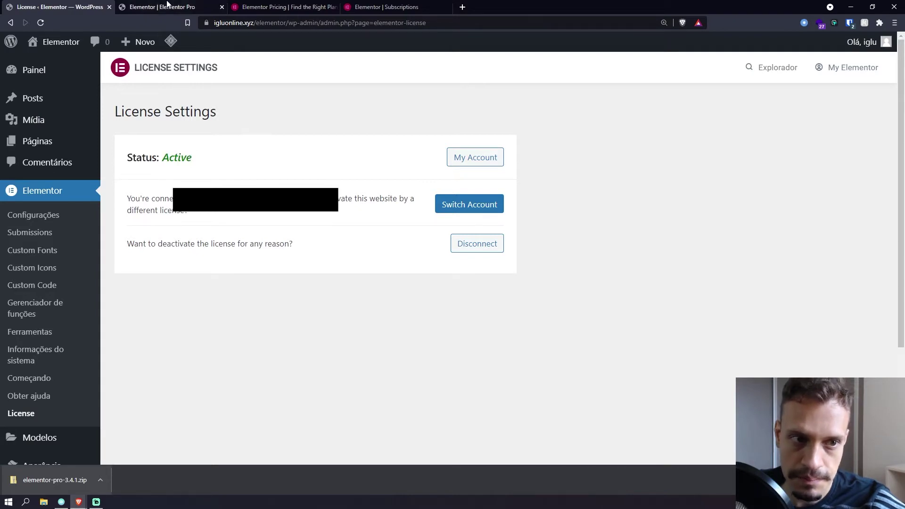
- Reload the Elementor Pro page in the editor and check that the Pro widgets such as Posts are unlocked
click(162, 7)
click(41, 23)
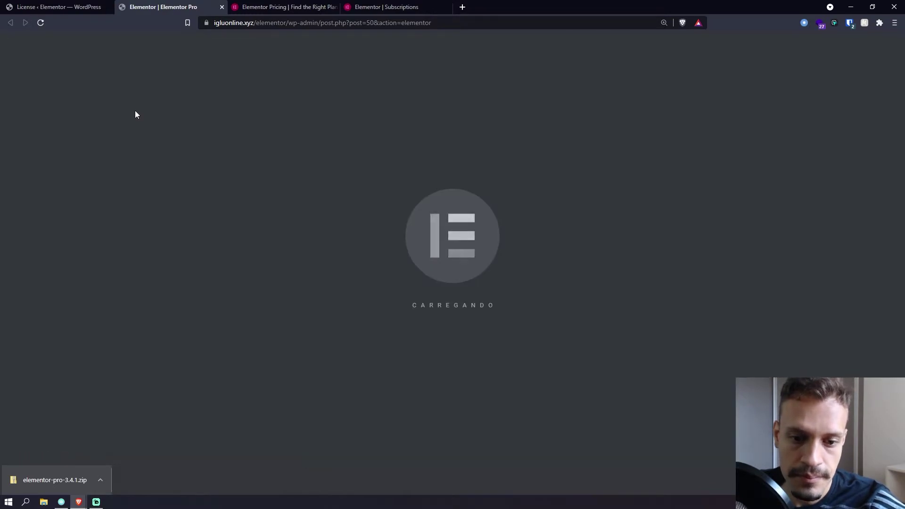
scroll(139, 258, down, 4)
scroll(138, 257, down, 5)
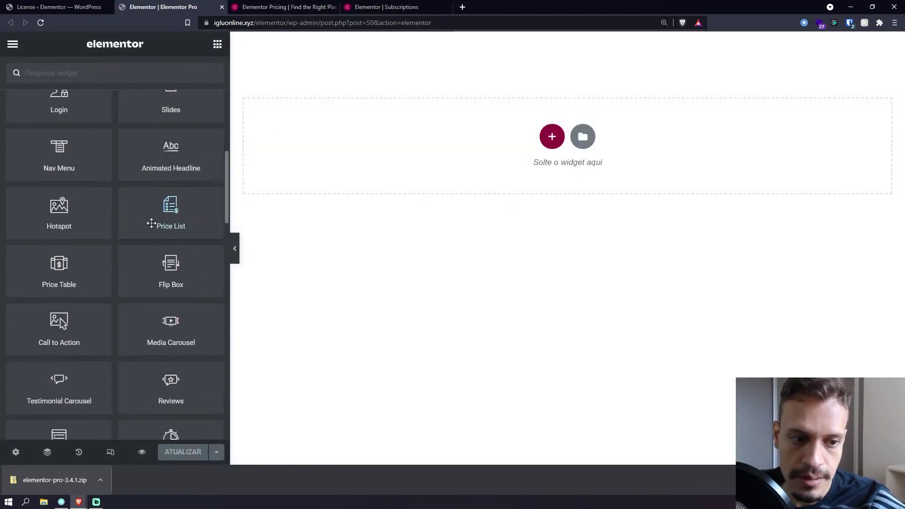
scroll(151, 226, up, 5)
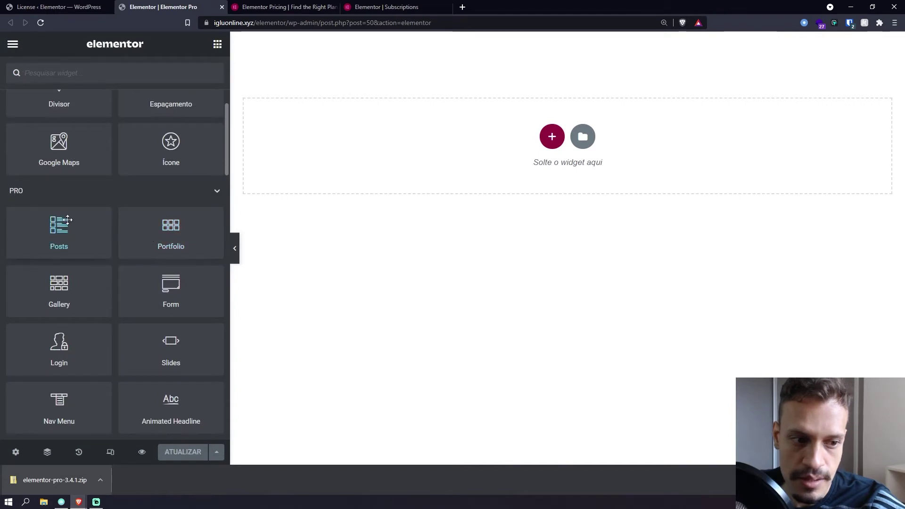
drag(67, 219, 140, 227)
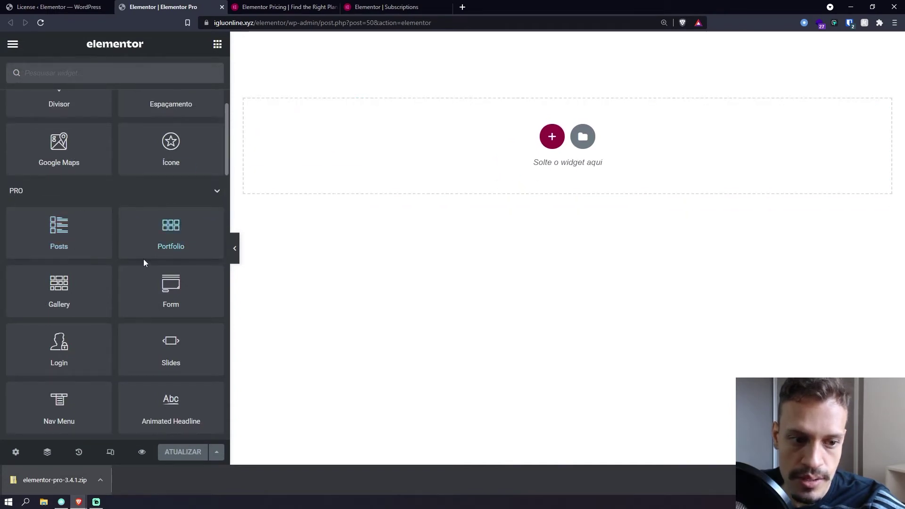
- Look through the Pro widgets in the widget list and enlarge the editor page to 150% browser zoom
scroll(144, 262, down, 15)
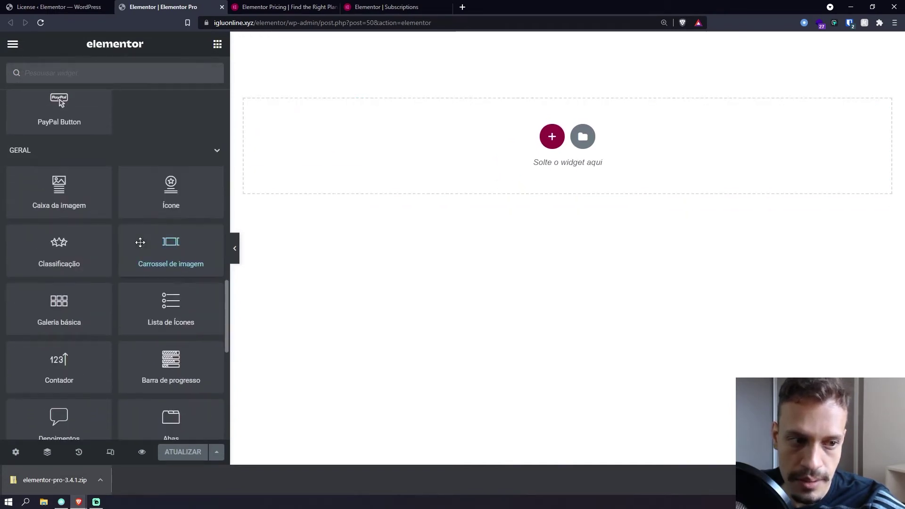
scroll(140, 242, up, 18)
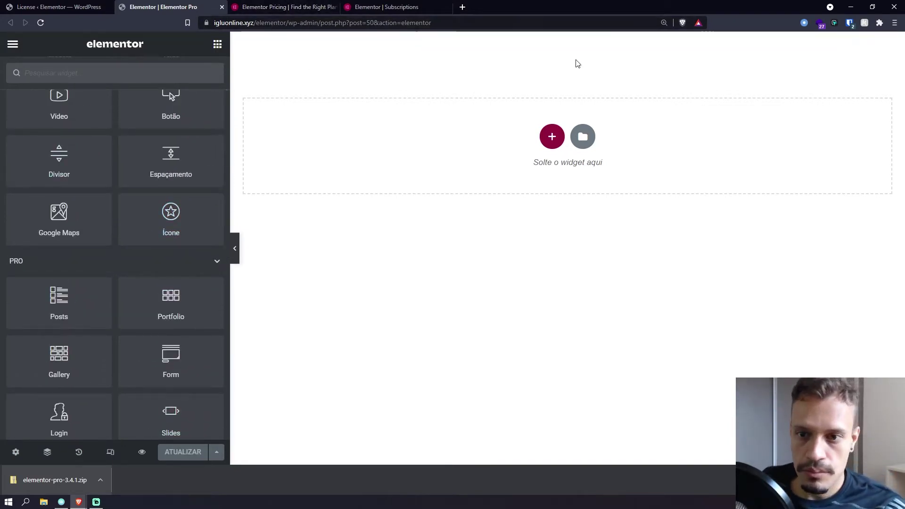
click(664, 22)
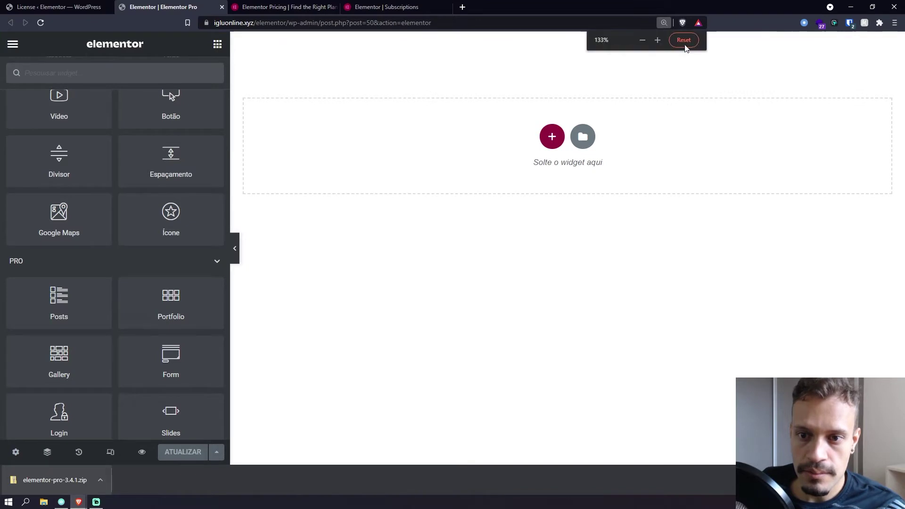
click(683, 40)
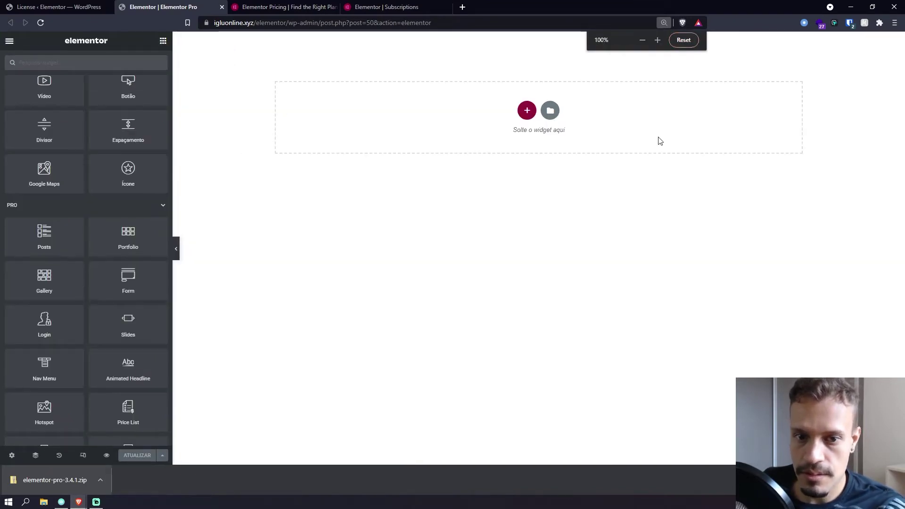
key(ctrl+plus)
key(ctrl+plus)
key(ctrl+plus)
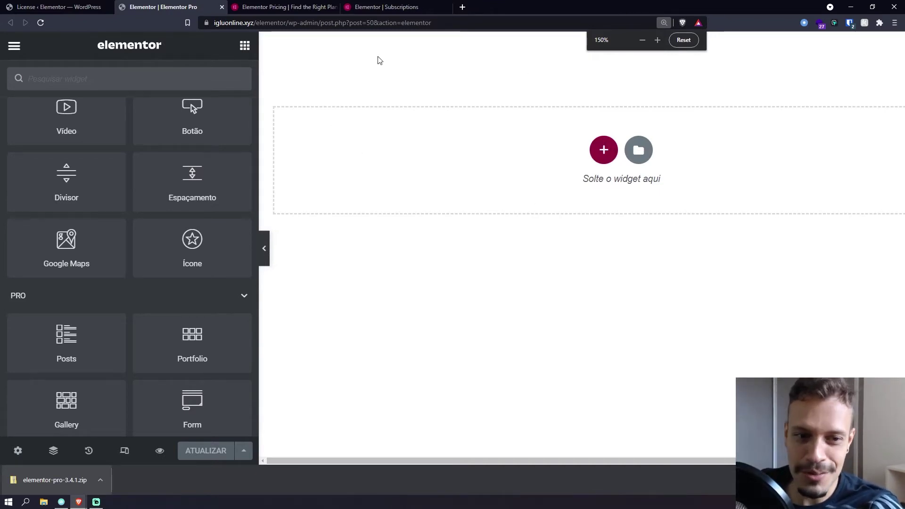
- Collapse the Básico widget category and look over the Pro widgets below it
scroll(484, 149, down, 2)
scroll(485, 149, up, 2)
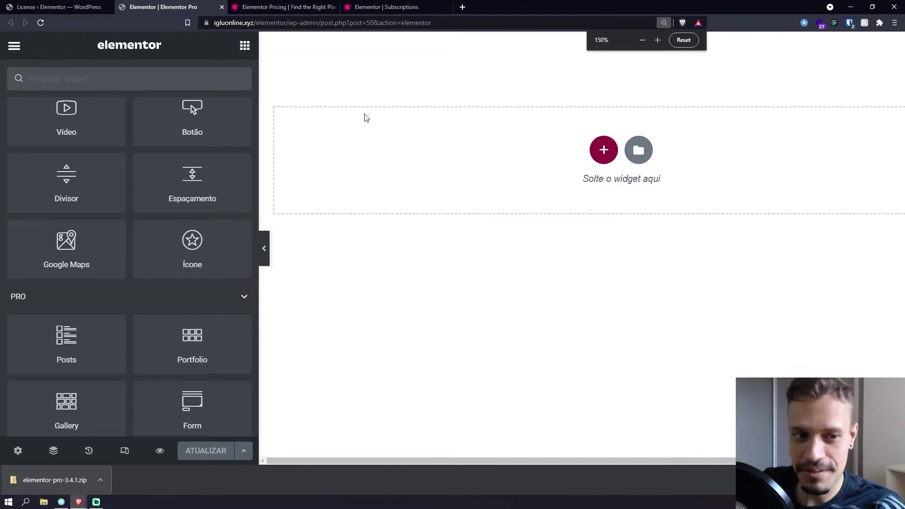
scroll(151, 221, up, 5)
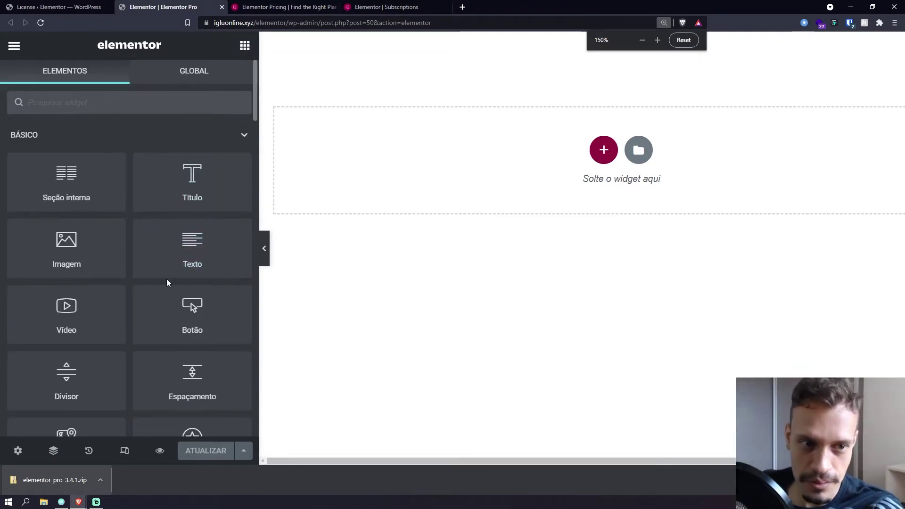
click(90, 139)
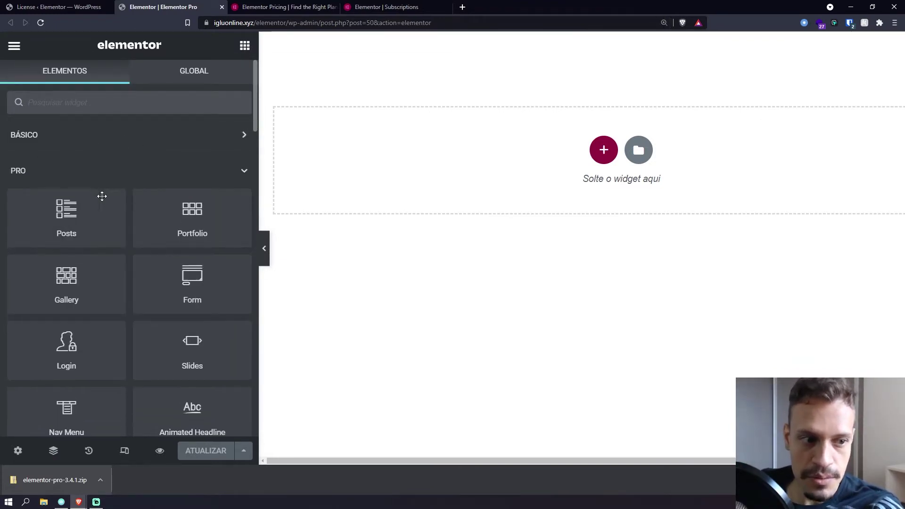
scroll(138, 195, down, 3)
scroll(147, 203, up, 3)
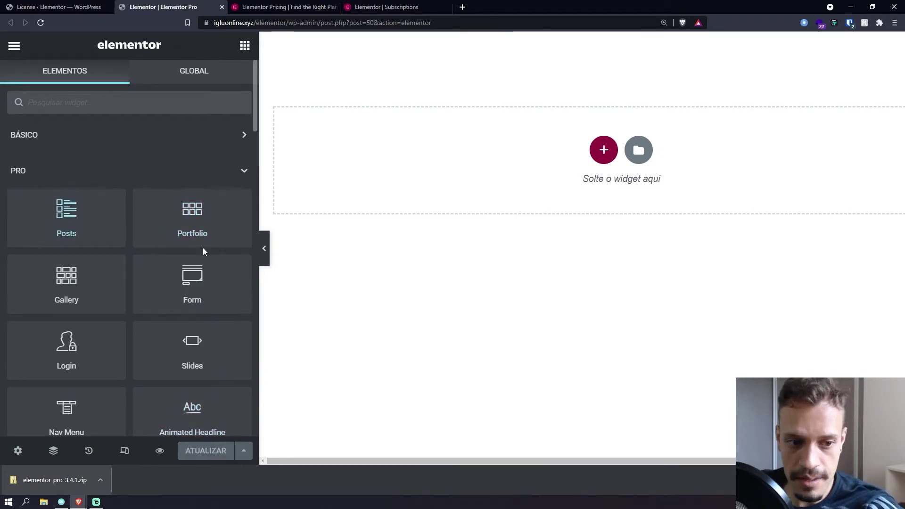
- Examine the Elementor section of the WordPress admin, from Configurações and Submissions down to License
click(73, 6)
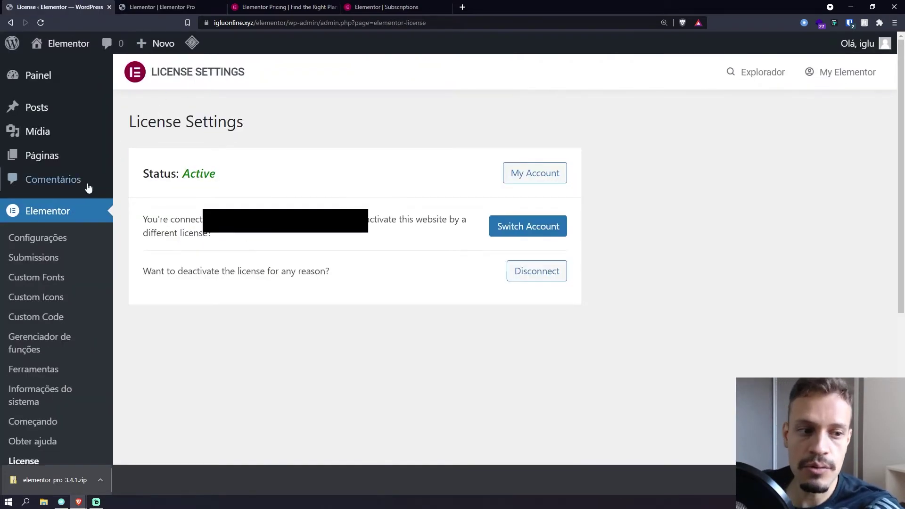
scroll(87, 182, down, 5)
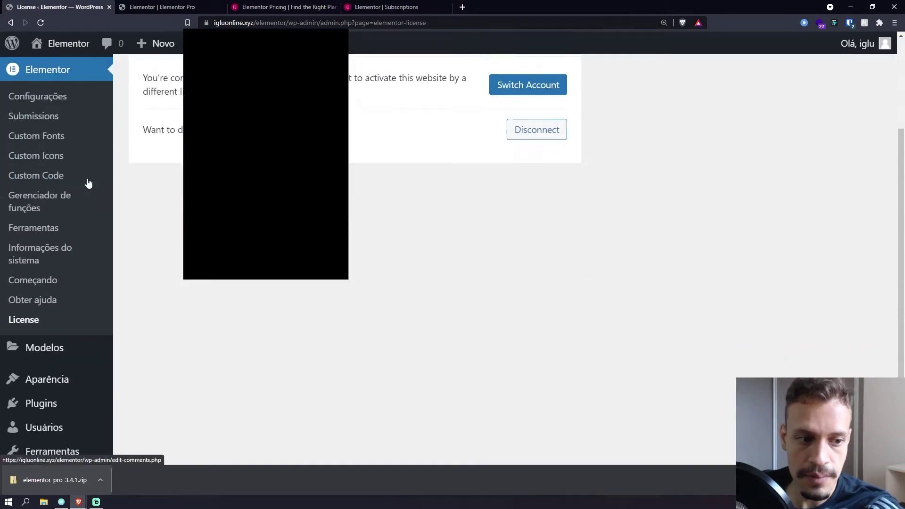
scroll(93, 164, up, 5)
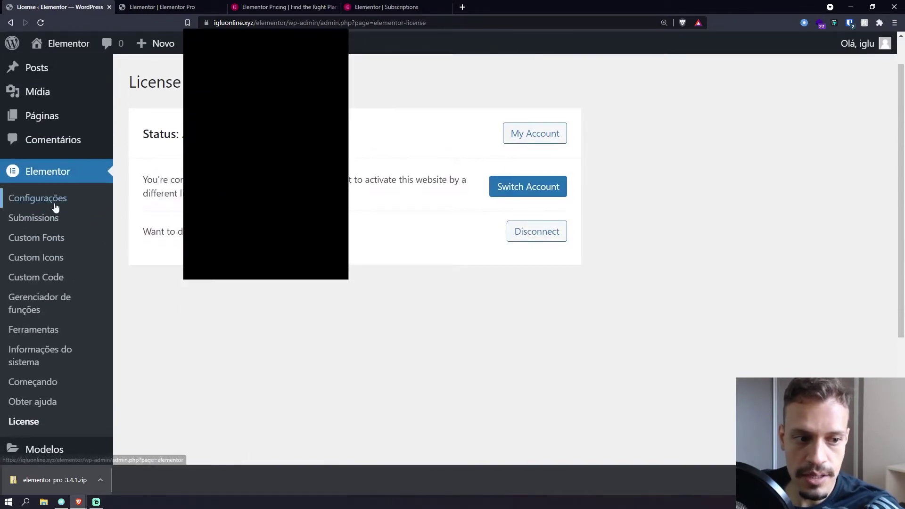
scroll(95, 184, down, 5)
mouse_move(74, 264)
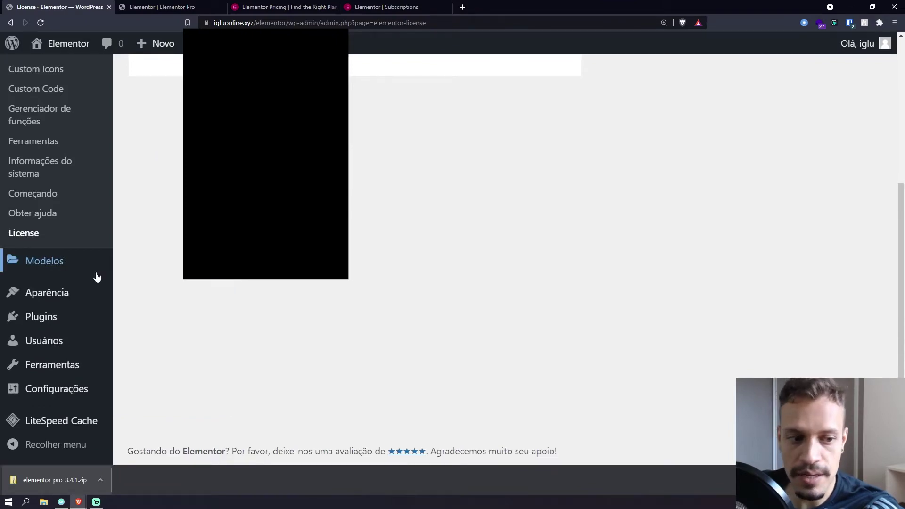
scroll(219, 285, up, 1)
scroll(219, 285, up, 2)
- Look at the Web Creation features, such as Theme Builder and Template Library, on the Elementor pricing site
click(283, 7)
click(163, 7)
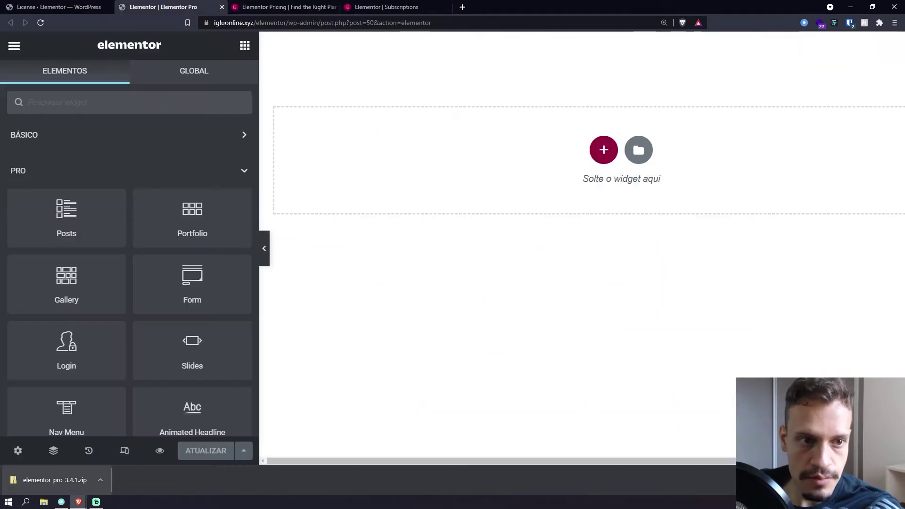
click(283, 6)
mouse_move(146, 57)
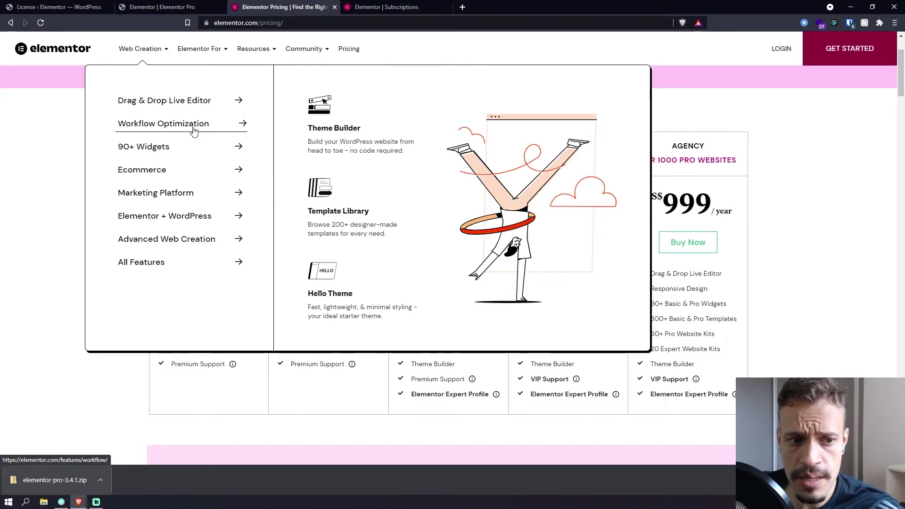
- Examine the Modelos options in the WordPress admin, such as Popups, Theme Builder and Kit Library
click(161, 6)
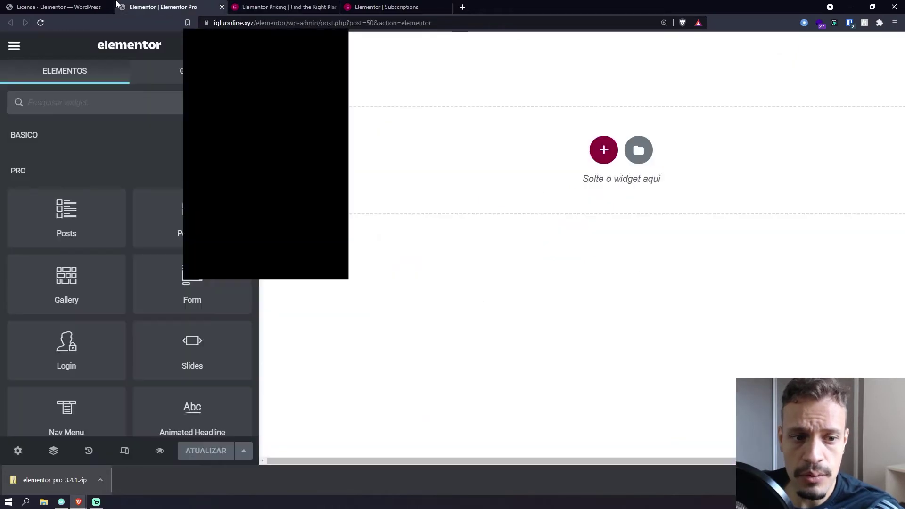
click(98, 6)
scroll(72, 223, down, 2)
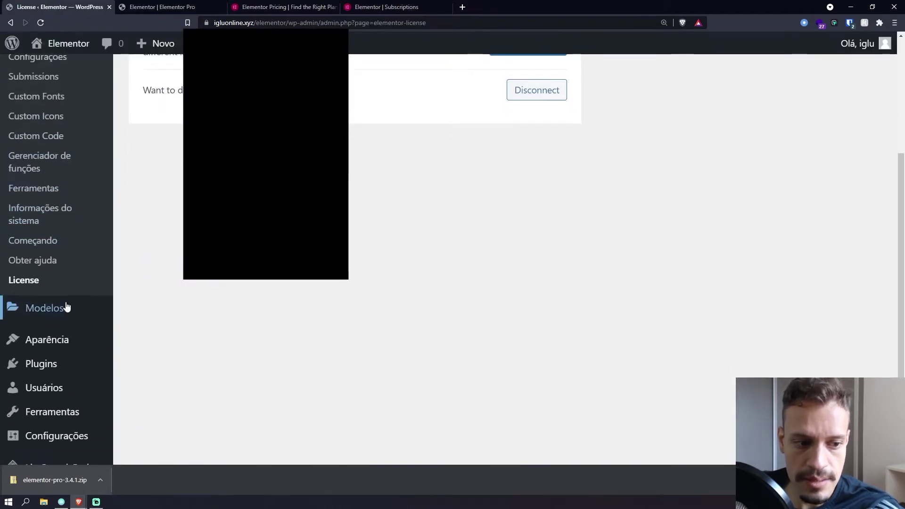
mouse_move(66, 307)
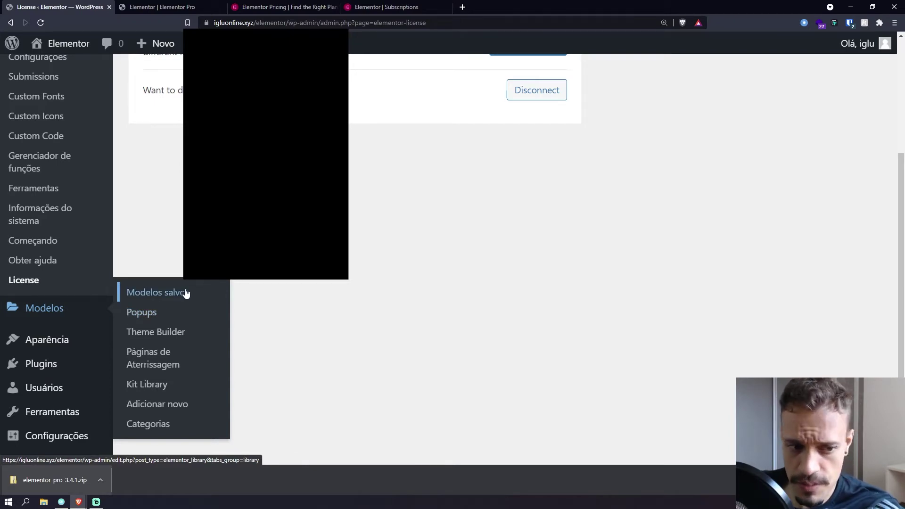
scroll(186, 290, up, 2)
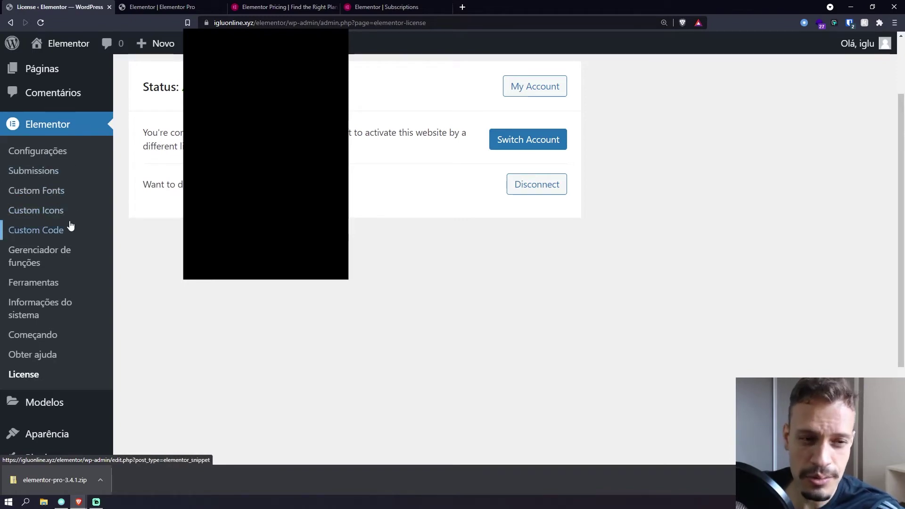
- Review the plan comparison on the Elementor pricing page again
click(147, 5)
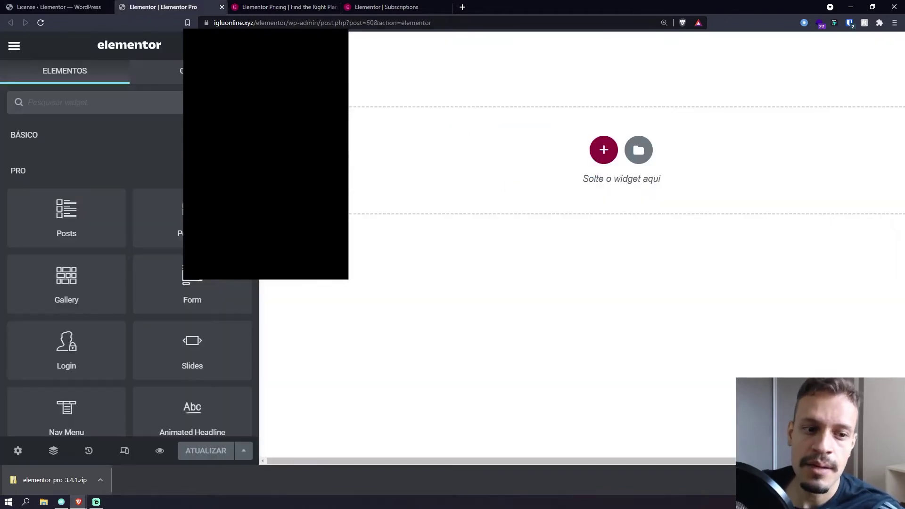
click(290, 5)
mouse_move(257, 48)
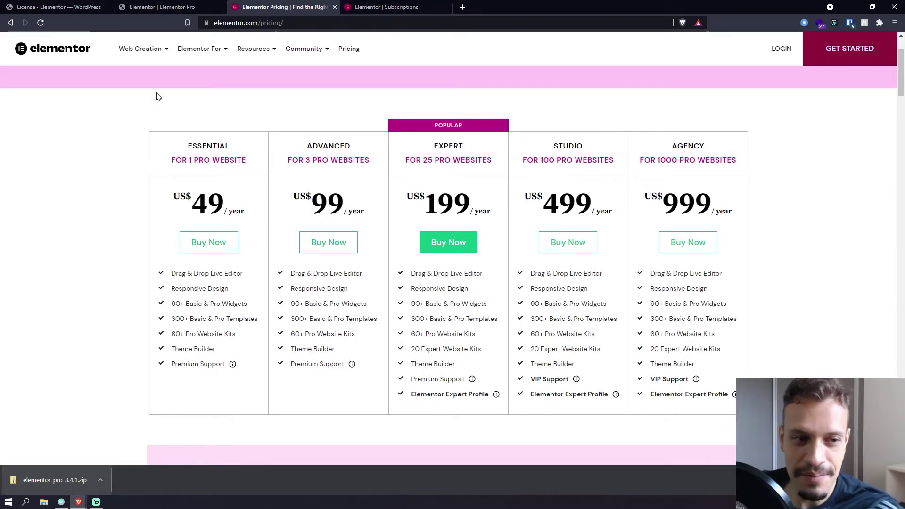
- Add the Pro Posts widget to the empty drop area of the Elementor Pro page
click(166, 7)
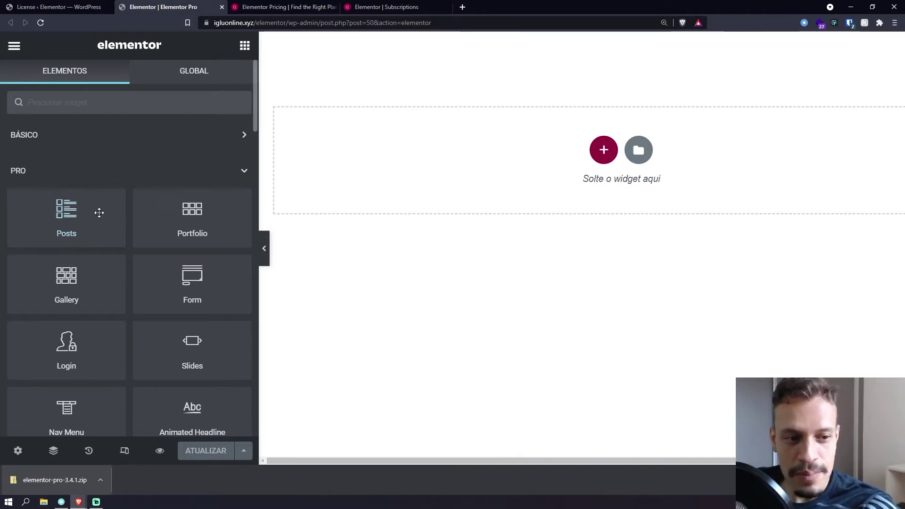
scroll(96, 202, down, 2)
scroll(91, 185, up, 2)
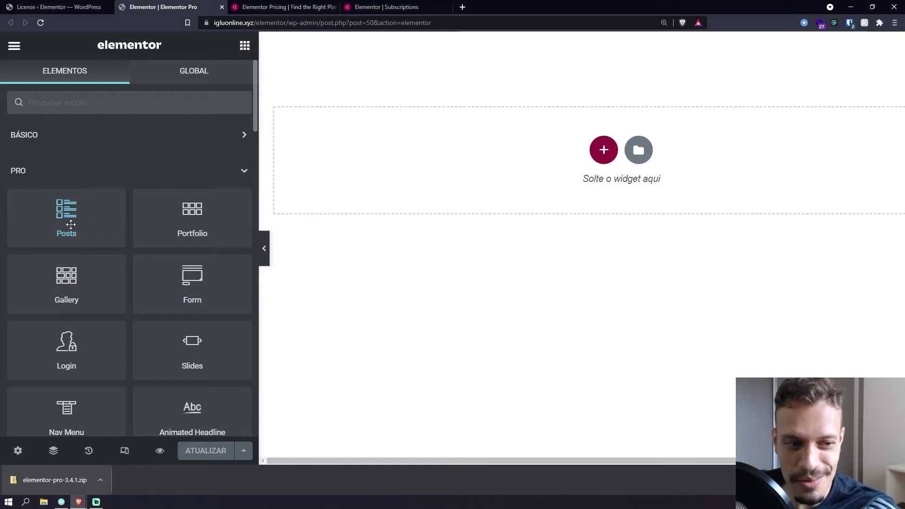
drag(71, 224, 410, 148)
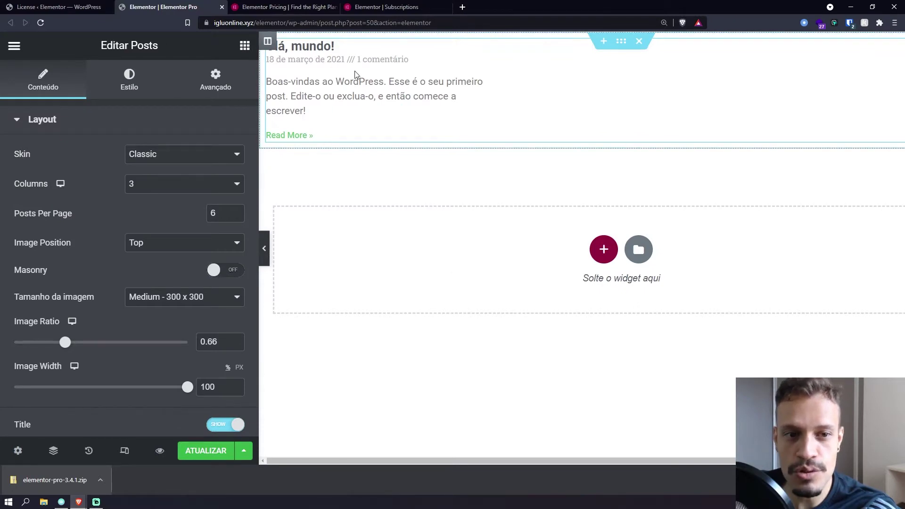
- Create a new WordPress post titled "Post 1" with the body text "sdfasfsadads fas dafsds fas fasdf asfas fasfsad"
click(39, 5)
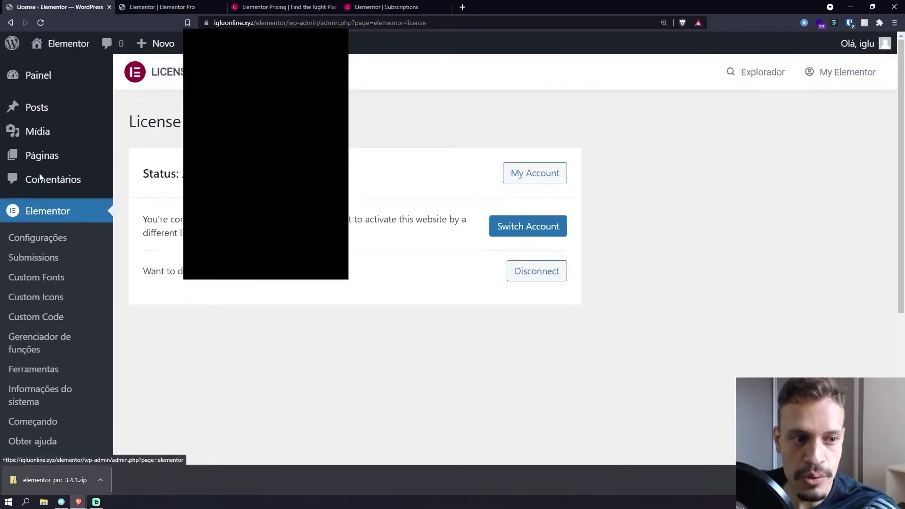
click(41, 107)
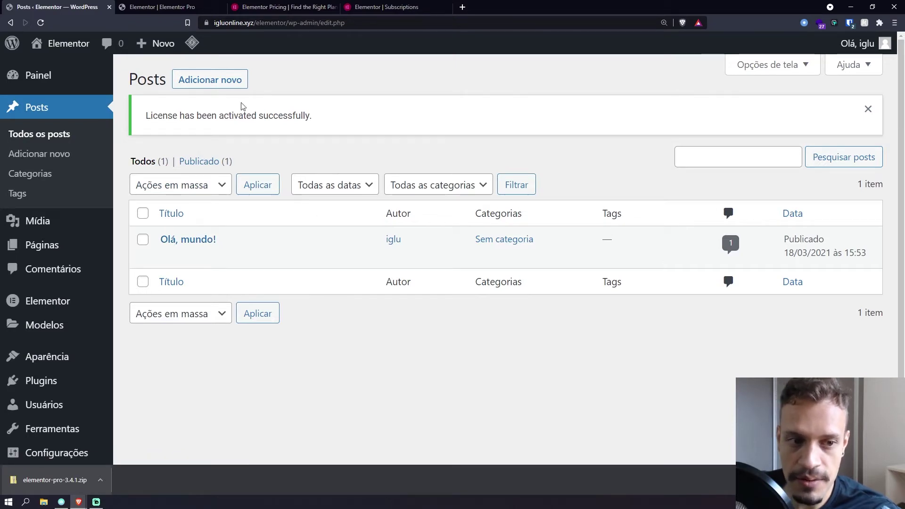
click(230, 83)
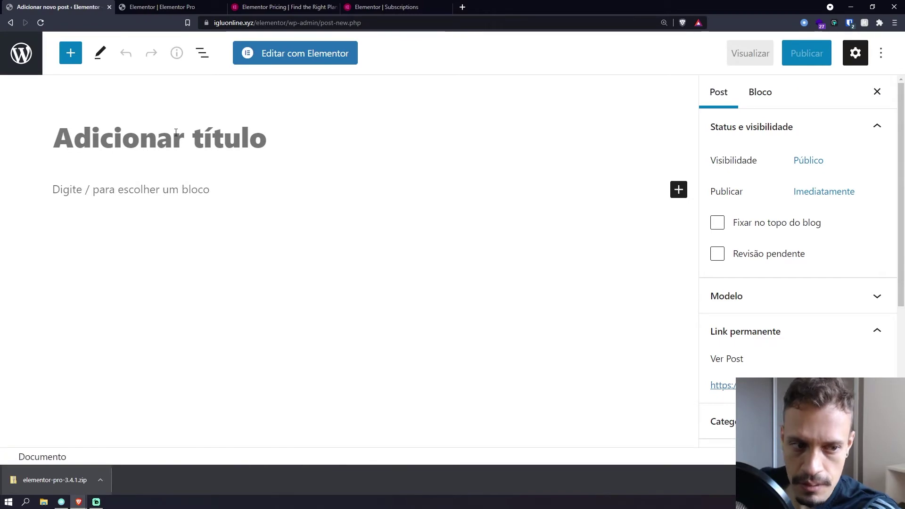
click(176, 132)
text(Pors)
key(BackSpace)
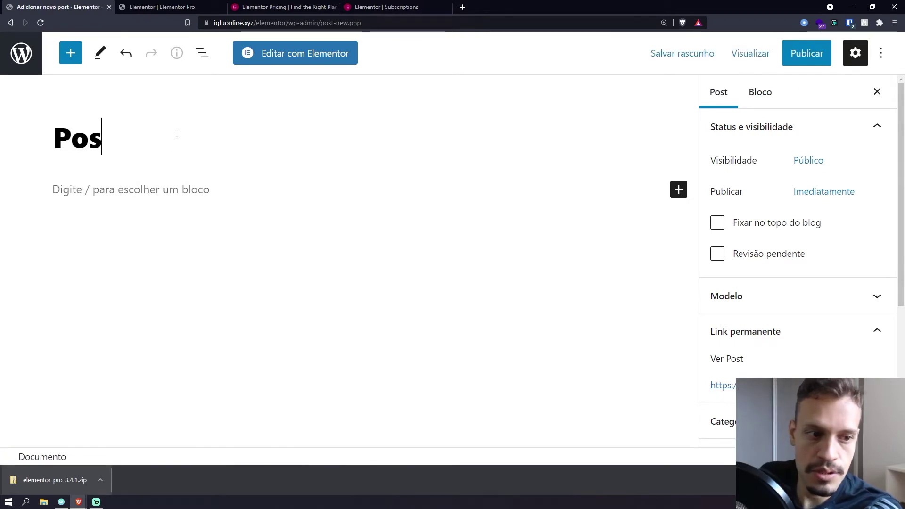
text(t 1)
click(225, 185)
text(sdf)
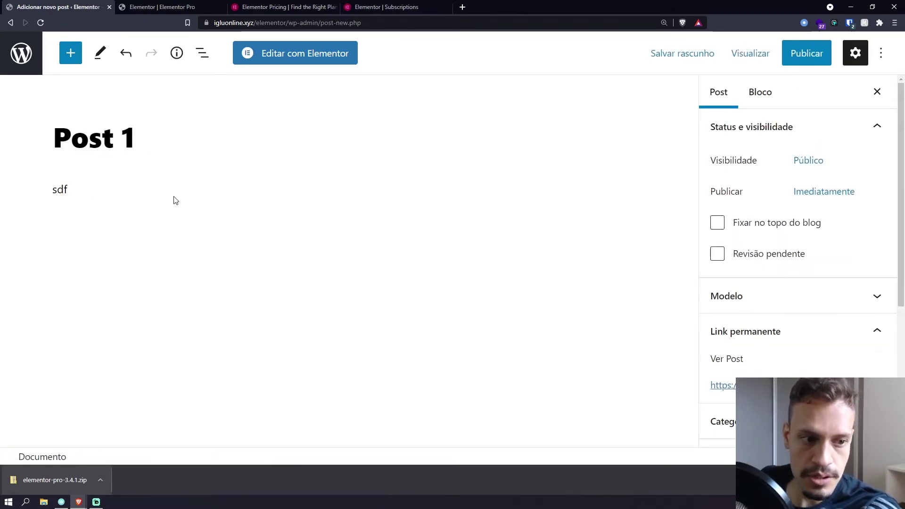
text(asfsadads fas dafsds fas fasdf asfas fasfsad)
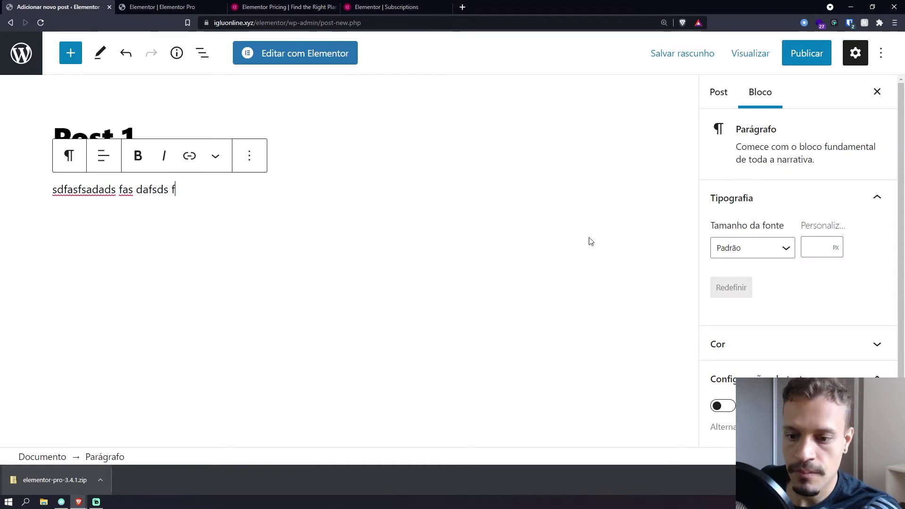
scroll(753, 243, down, 1)
scroll(748, 156, up, 1)
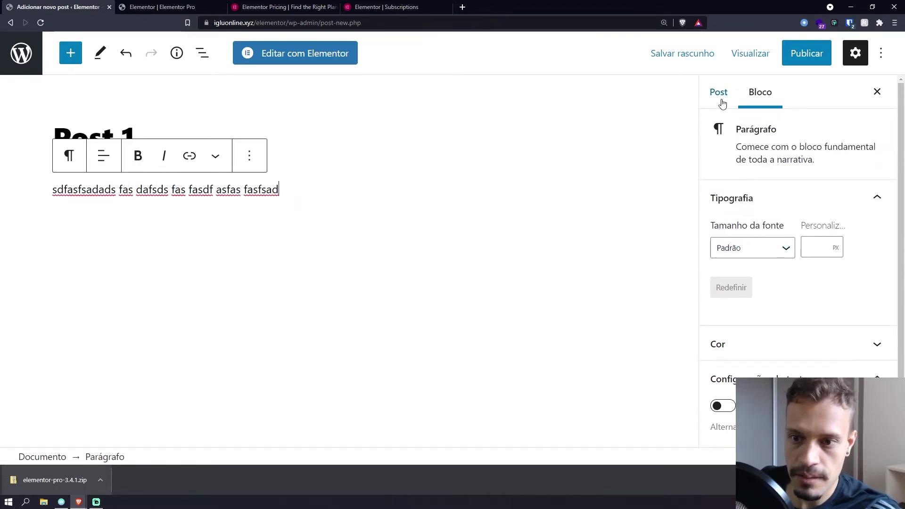
- Set the third media library image as the featured image of Post 1 and publish the post
click(722, 100)
scroll(767, 302, down, 3)
click(766, 400)
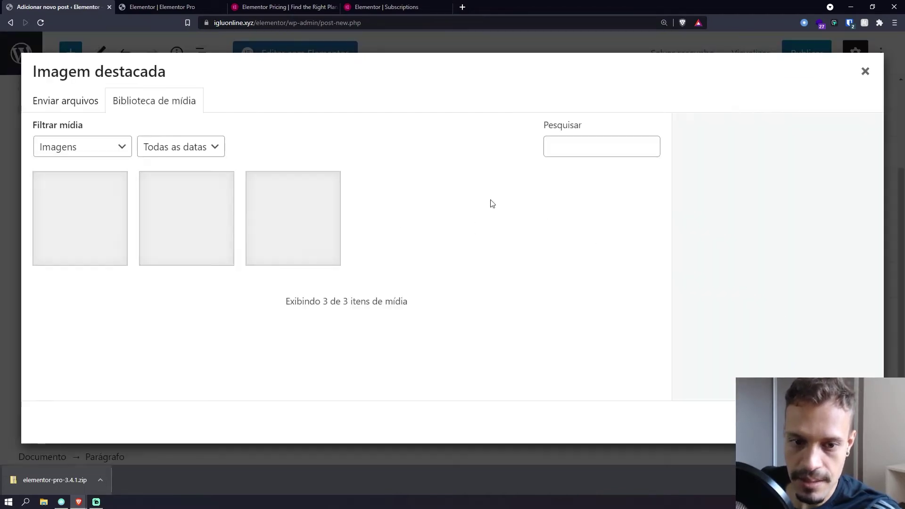
click(312, 229)
click(829, 422)
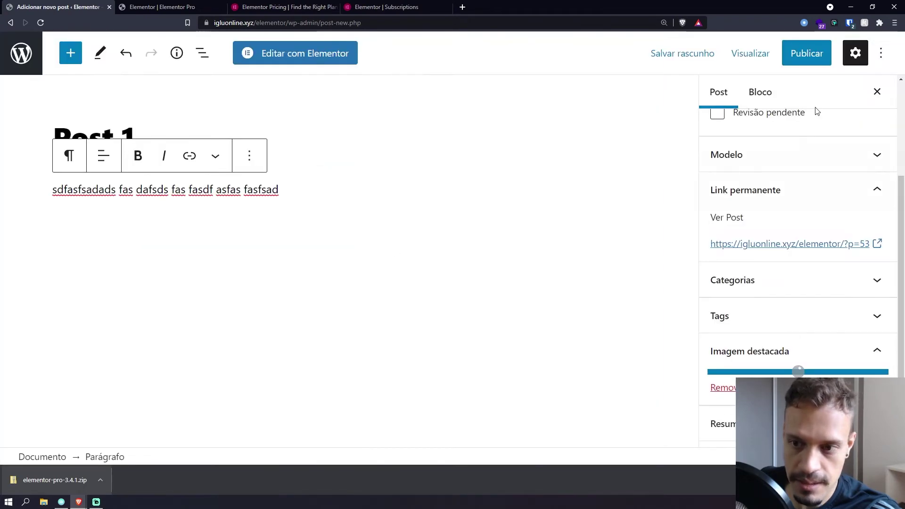
click(807, 53)
click(797, 53)
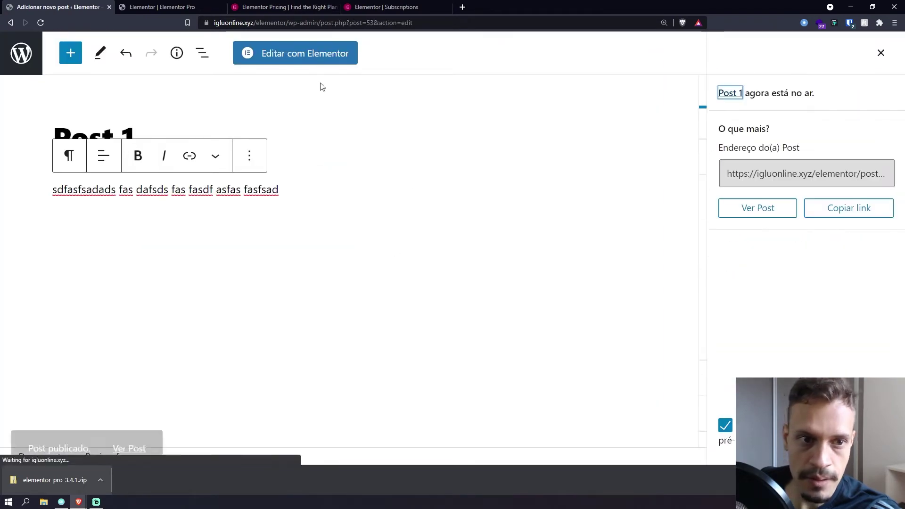
- Delete the existing Posts widget from the Elementor Pro page and add a new Posts widget in its place
click(273, 7)
click(174, 8)
right_click(397, 87)
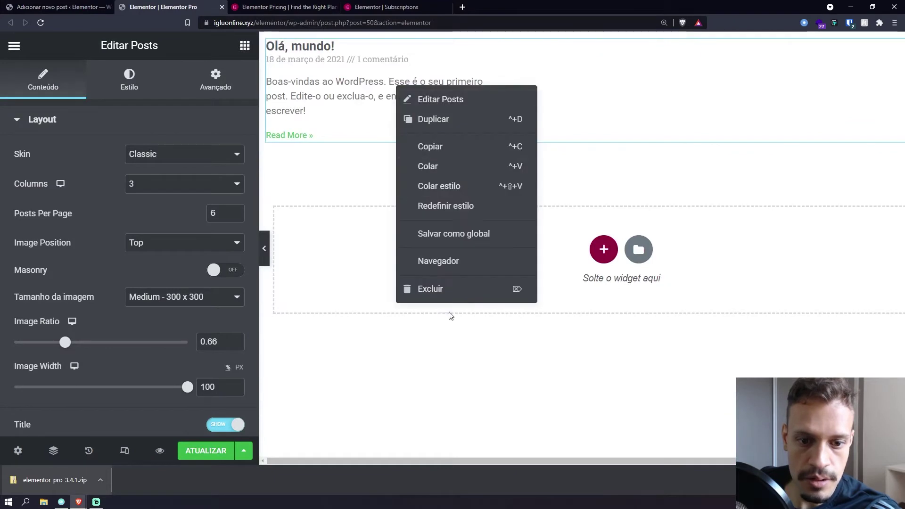
click(445, 289)
drag(66, 210, 429, 47)
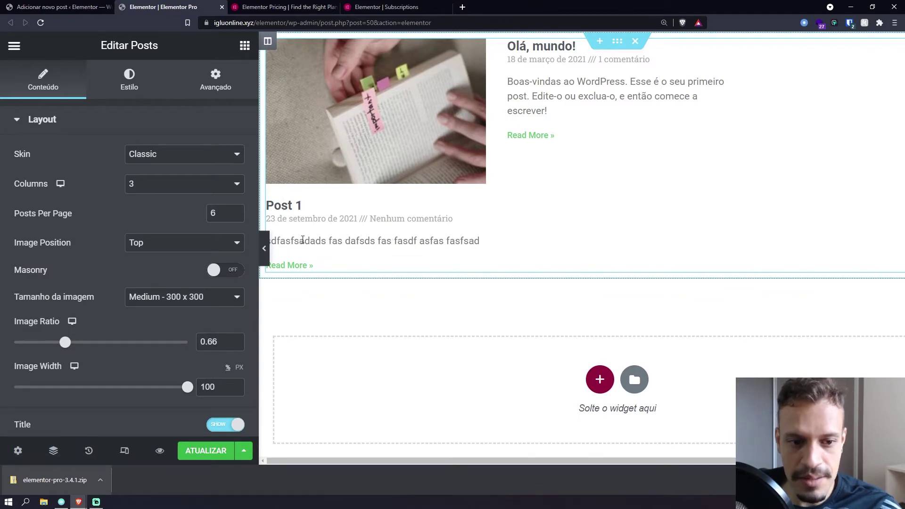
- Examine the new Posts widget's post previews and layout settings, and compare them with the site's list of all posts
drag(438, 242, 346, 241)
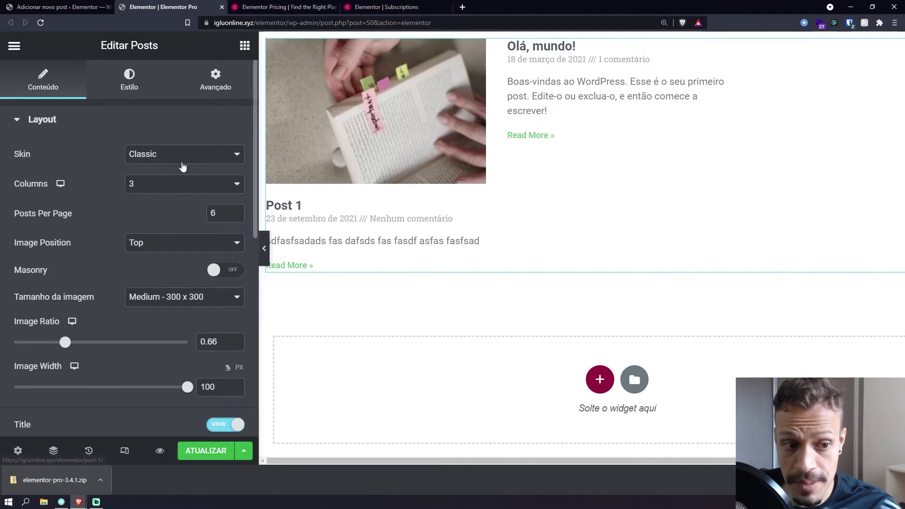
scroll(182, 166, down, 6)
scroll(178, 186, up, 6)
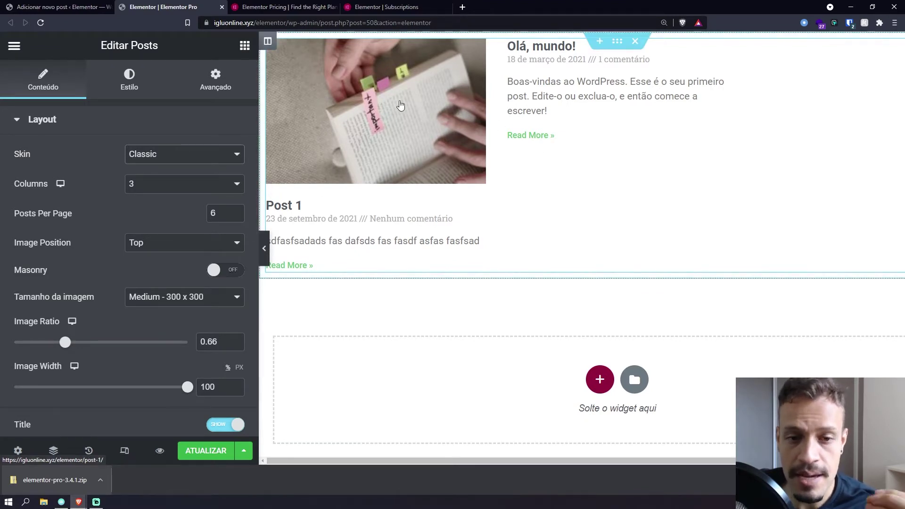
click(59, 7)
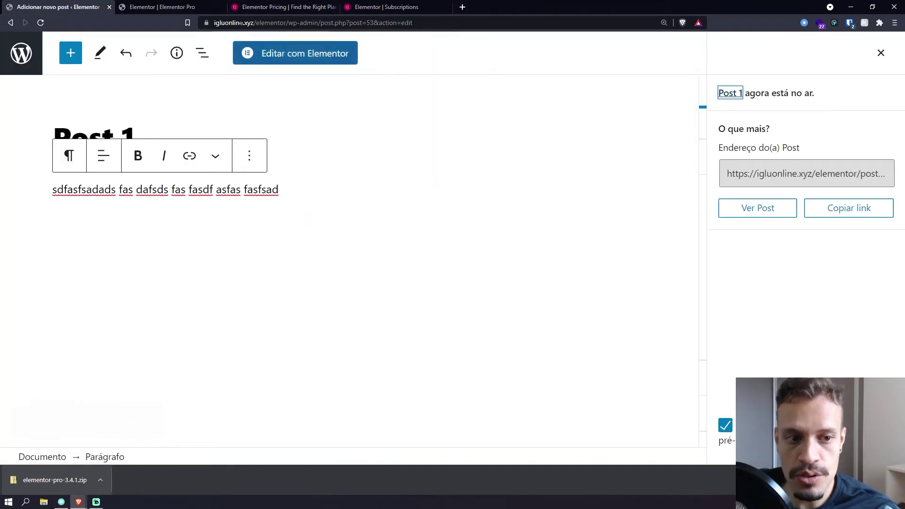
click(40, 64)
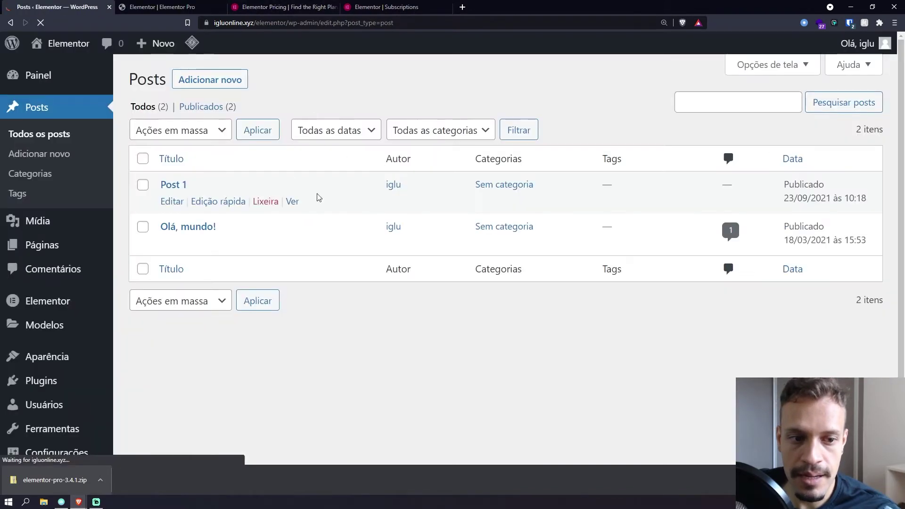
click(288, 7)
click(163, 7)
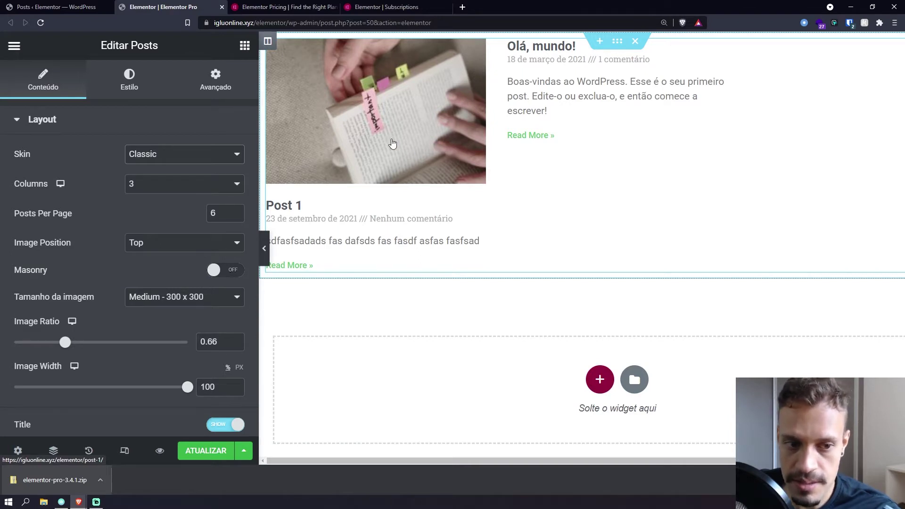
- Set the Posts widget's skin to Cards and look over the resulting post cards
click(226, 160)
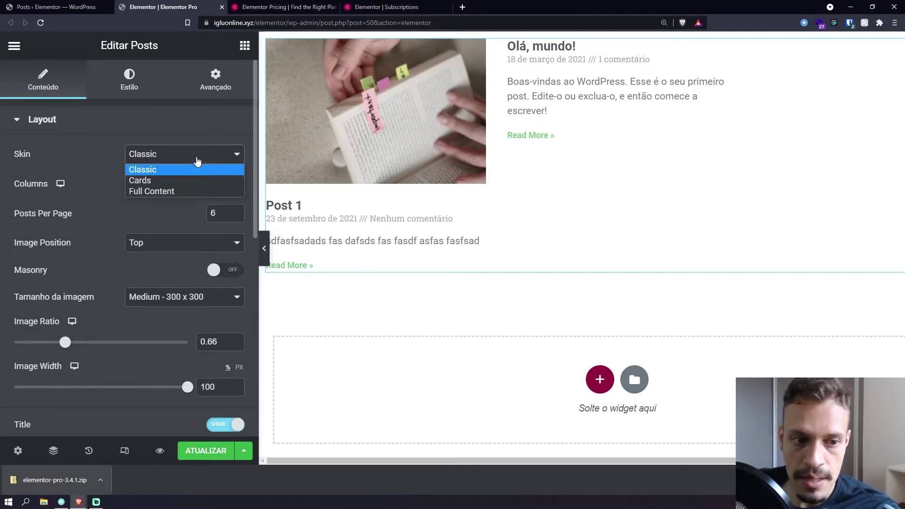
click(153, 183)
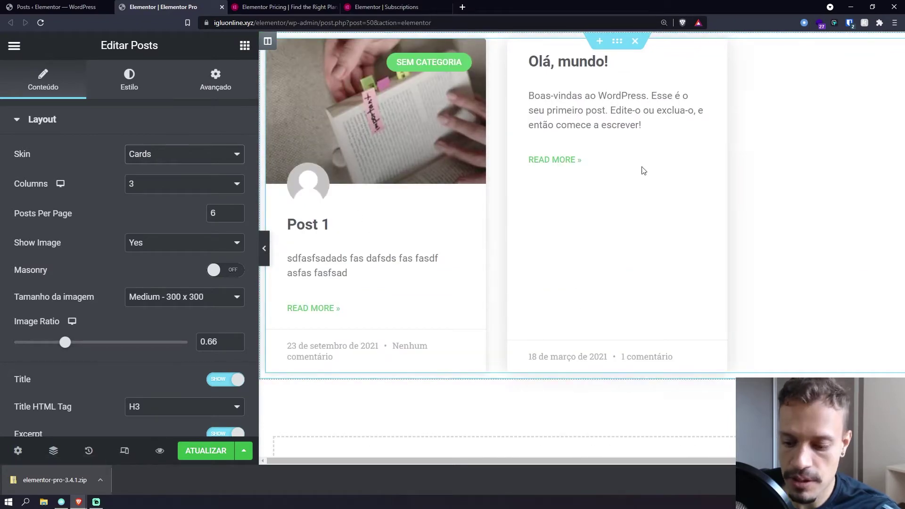
scroll(646, 182, down, 1)
scroll(641, 182, up, 1)
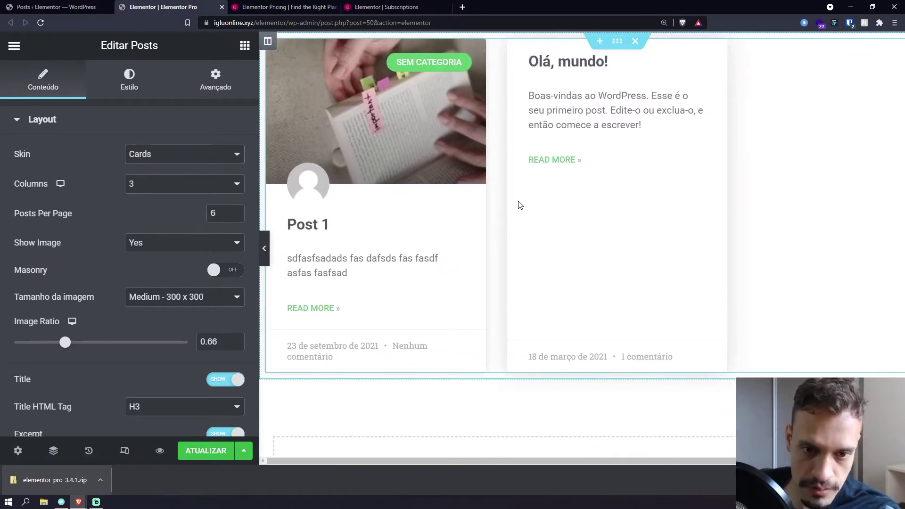
ctrl+scroll(520, 204, down, 1)
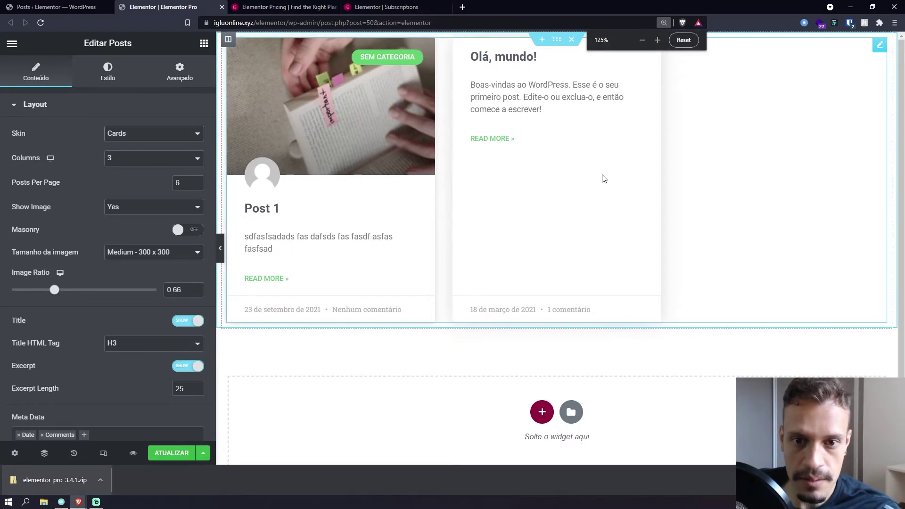
ctrl+scroll(603, 178, down, 1)
ctrl+scroll(603, 178, down, 1)
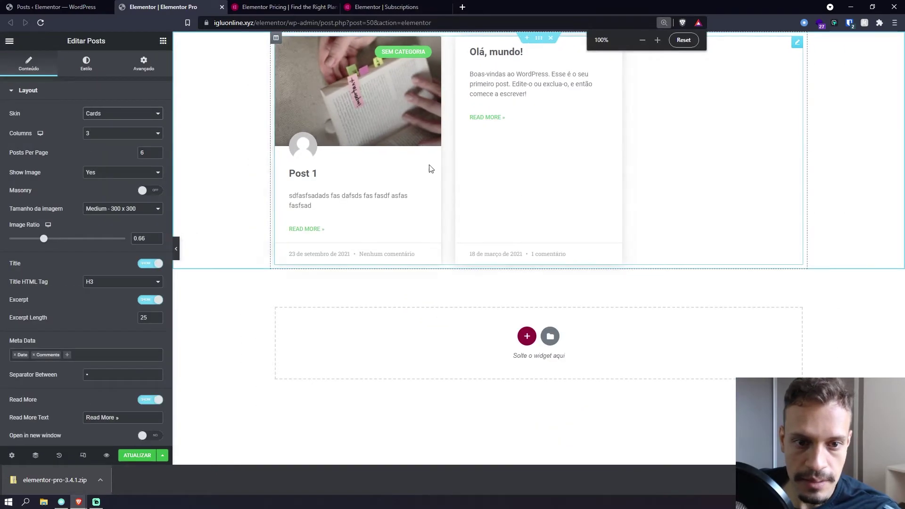
- Unlink the padding values of the section holding the posts and set 75 px above and below, 0 on both sides
click(551, 38)
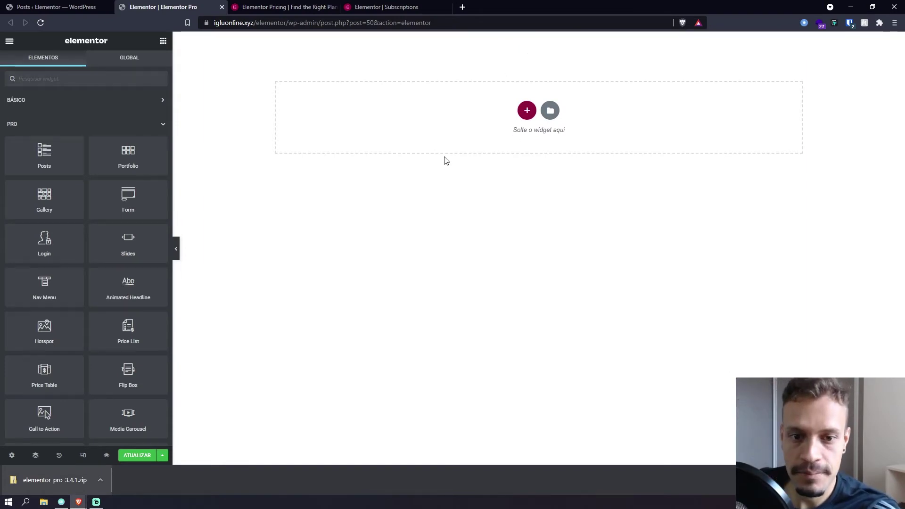
key(ctrl+z)
click(539, 38)
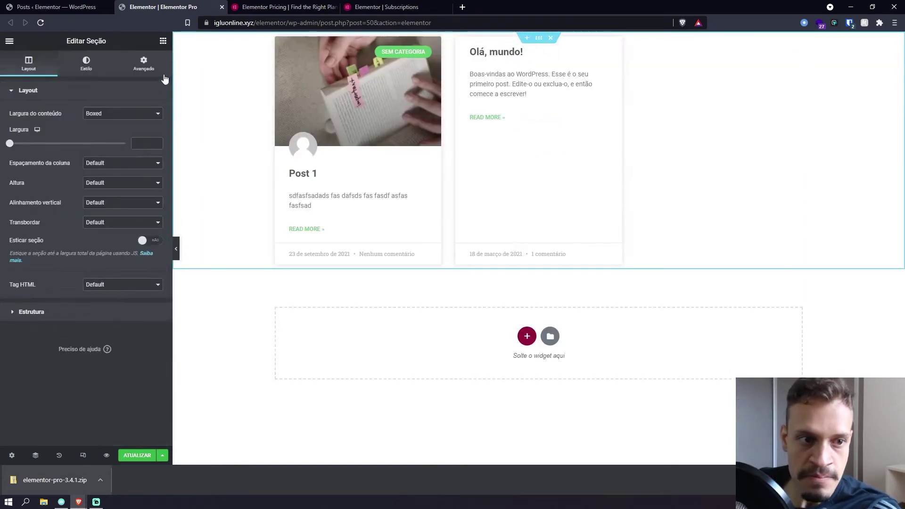
click(161, 72)
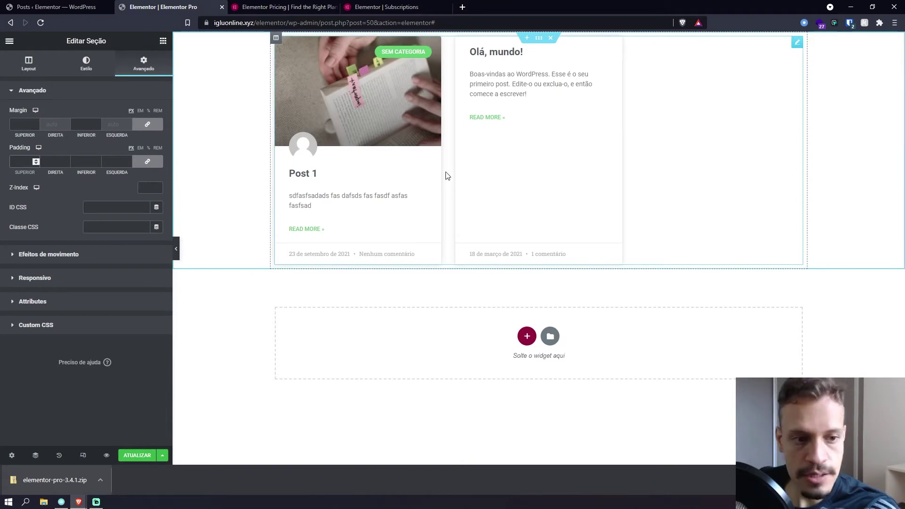
click(156, 164)
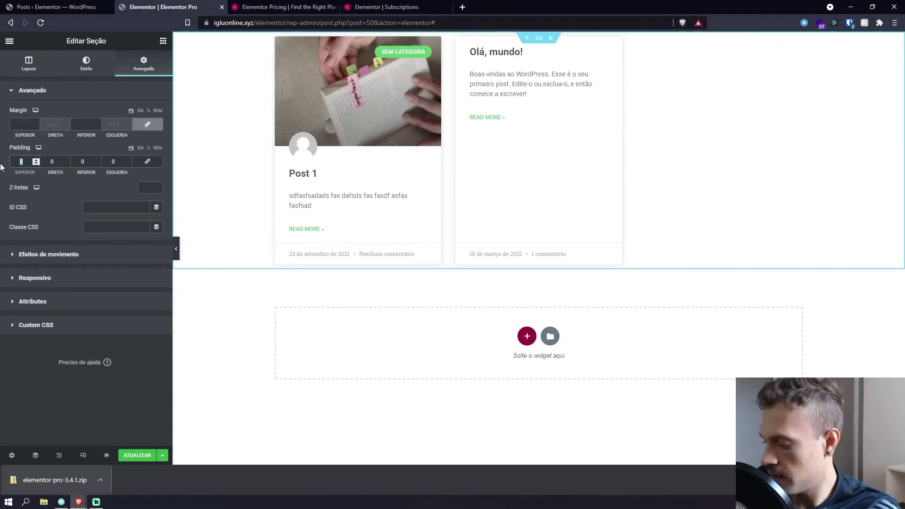
text(75)
key(Tab)
text(75)
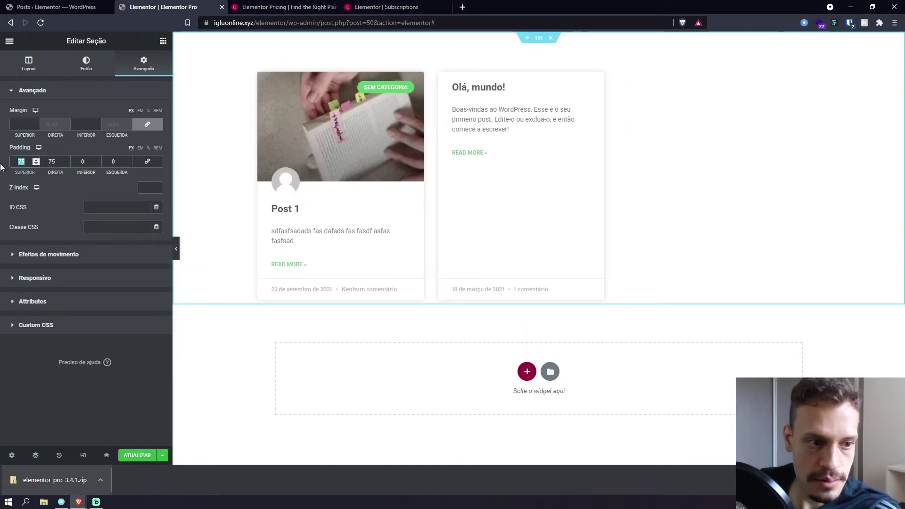
text(0)
key(BackSpace)
text(75)
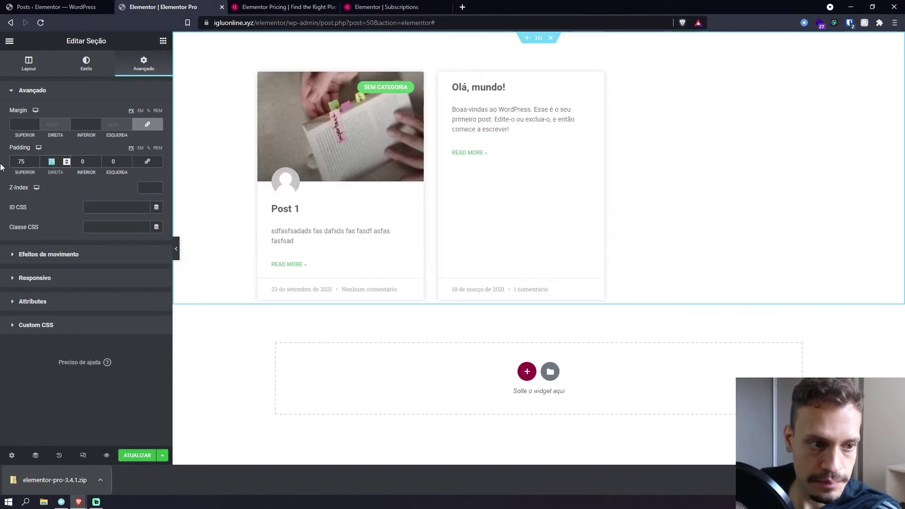
key(Tab)
text(0)
key(Tab)
text(75)
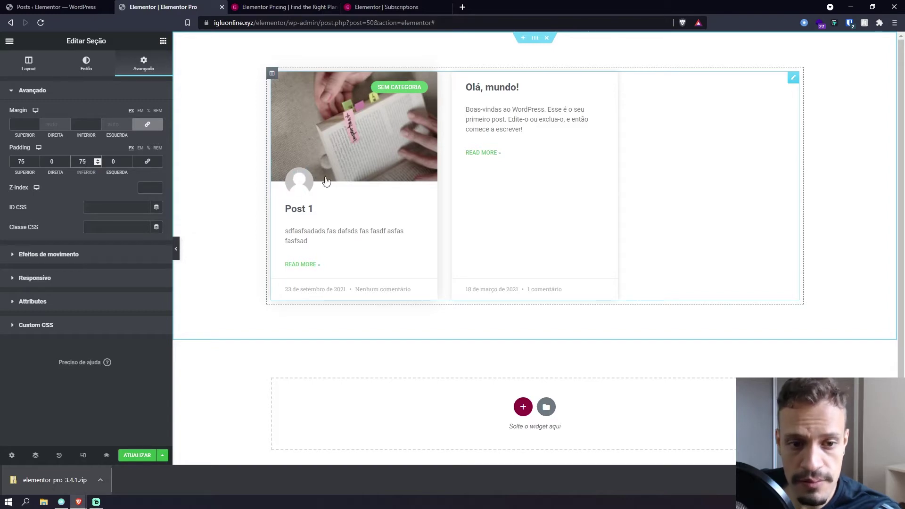
- Try the Full Content and Classic skins on the Posts widget and return it to Cards
click(311, 166)
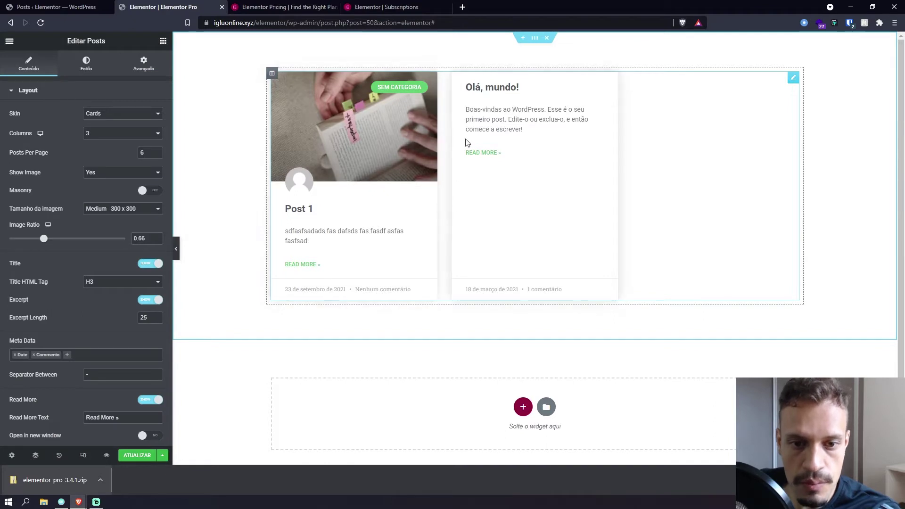
click(125, 114)
click(109, 139)
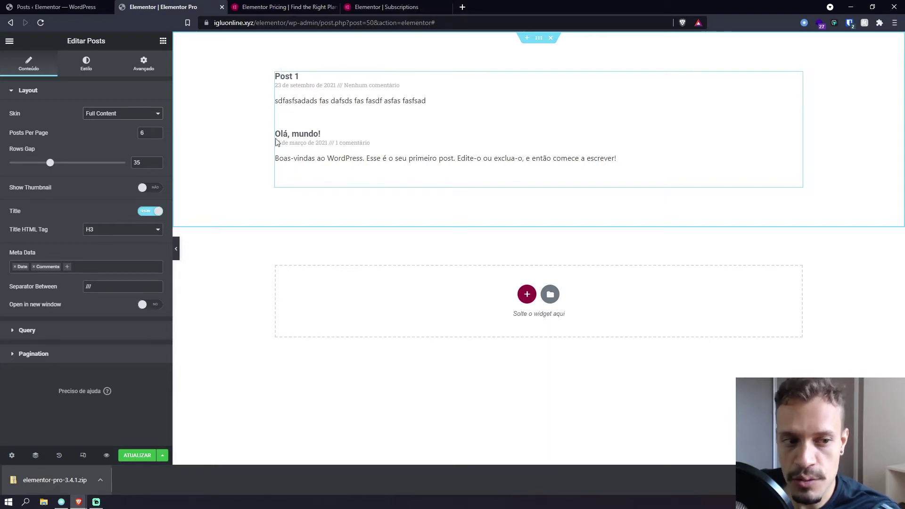
click(118, 115)
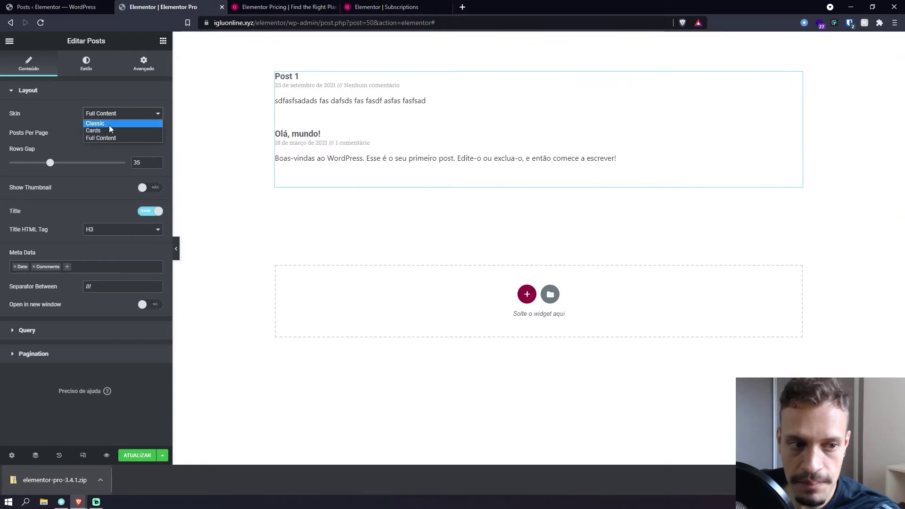
click(107, 124)
click(124, 117)
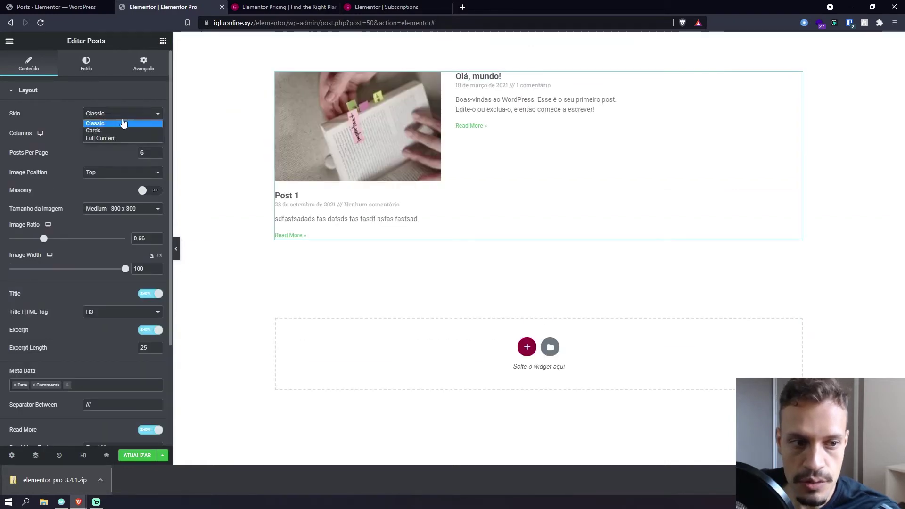
click(115, 132)
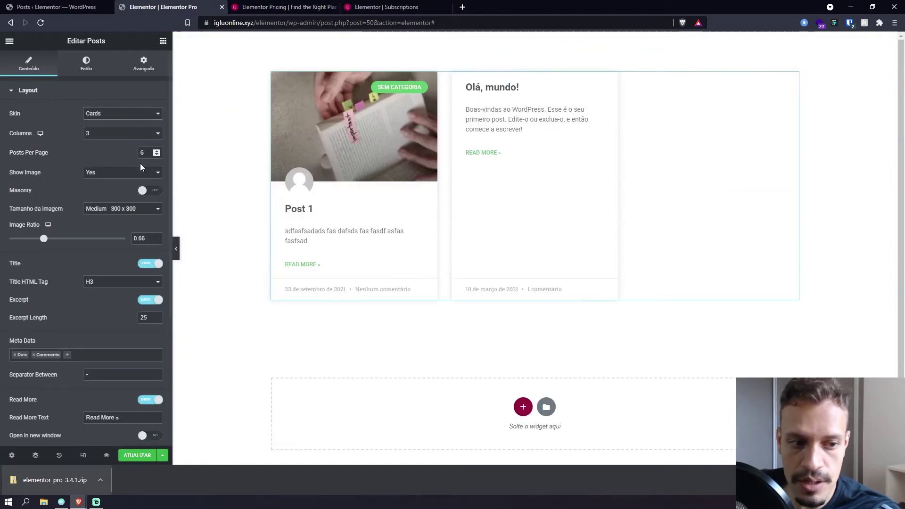
- Try the Classic skin with the post titles hidden and shown, and switch the Posts widget back to Cards
click(121, 114)
click(123, 126)
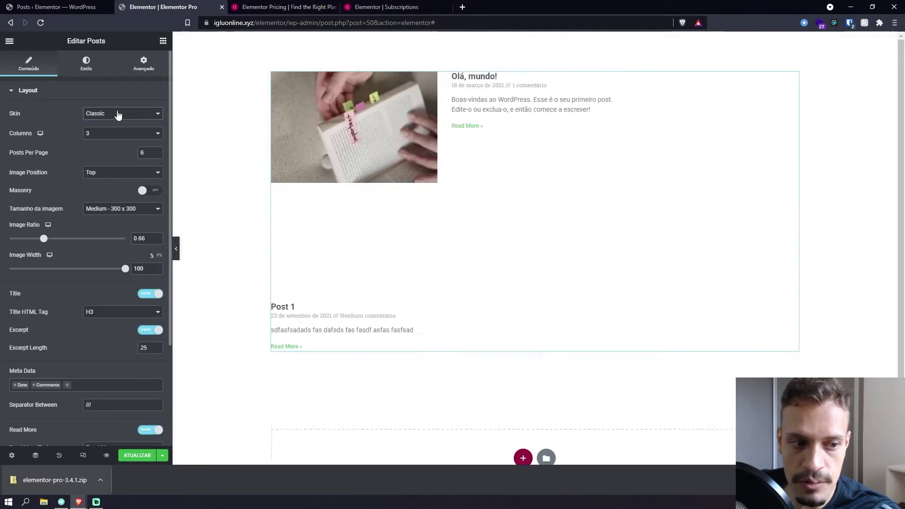
click(123, 114)
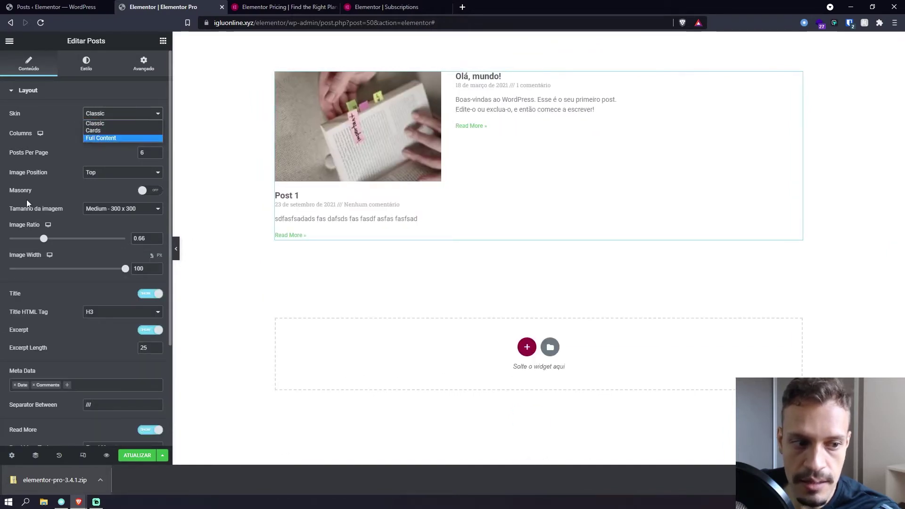
click(114, 125)
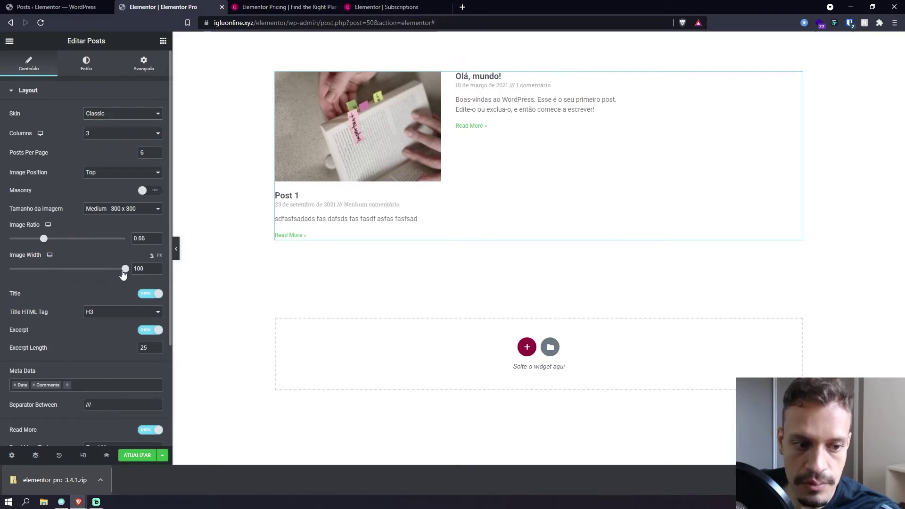
drag(125, 269, 125, 299)
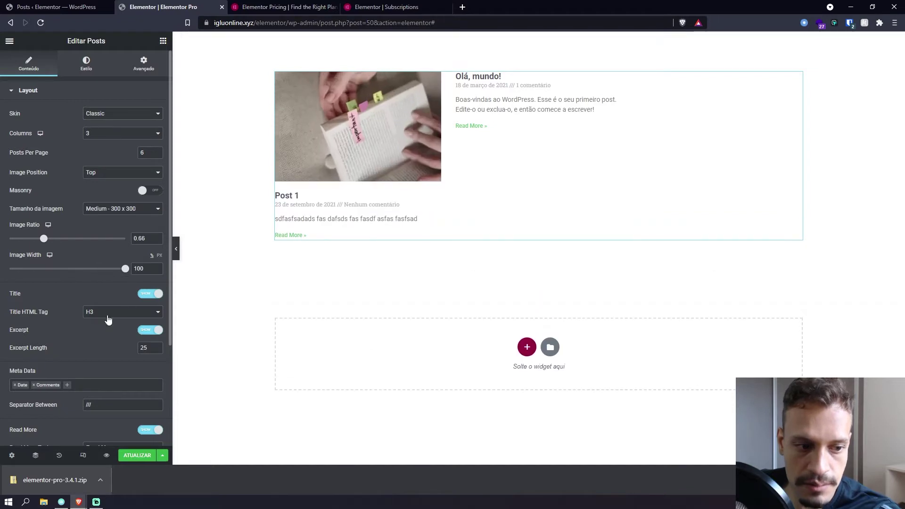
click(150, 293)
click(150, 293)
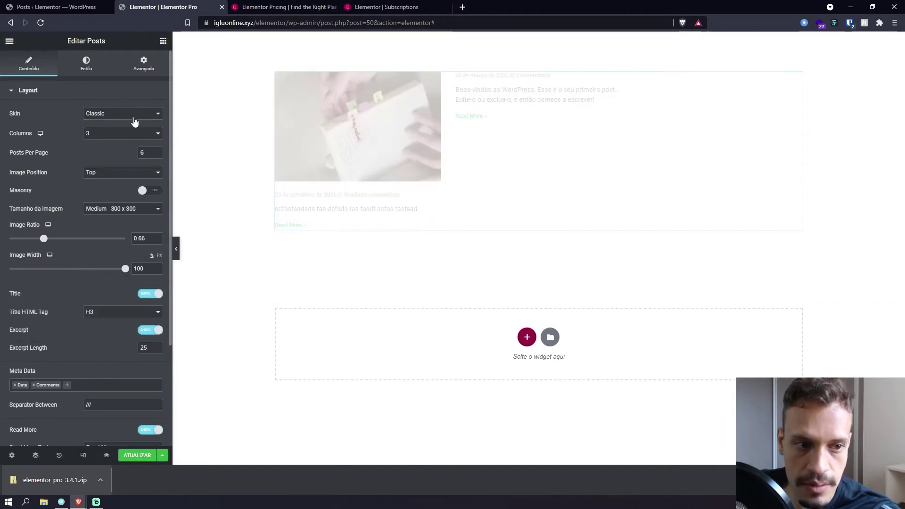
click(135, 118)
click(117, 136)
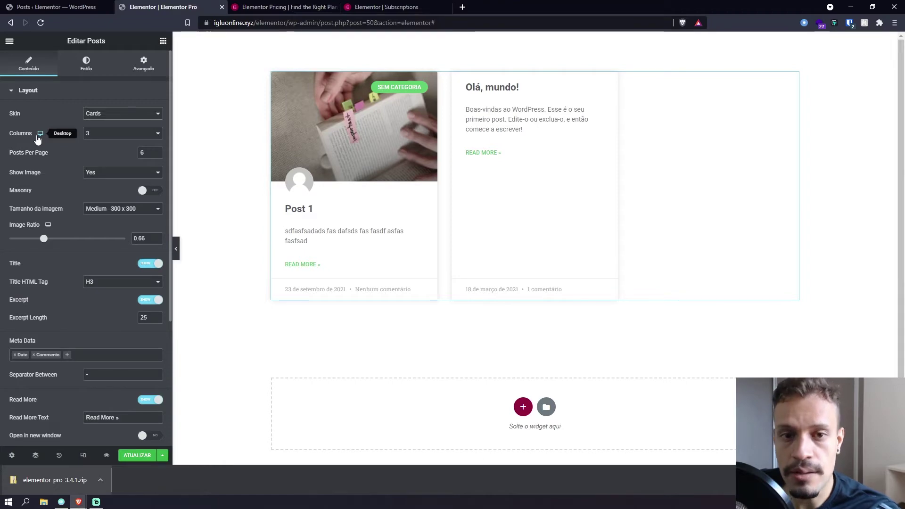
- Try 1, 2, 3 and 4 columns on the Posts widget and return it to 3 columns
click(116, 134)
click(115, 146)
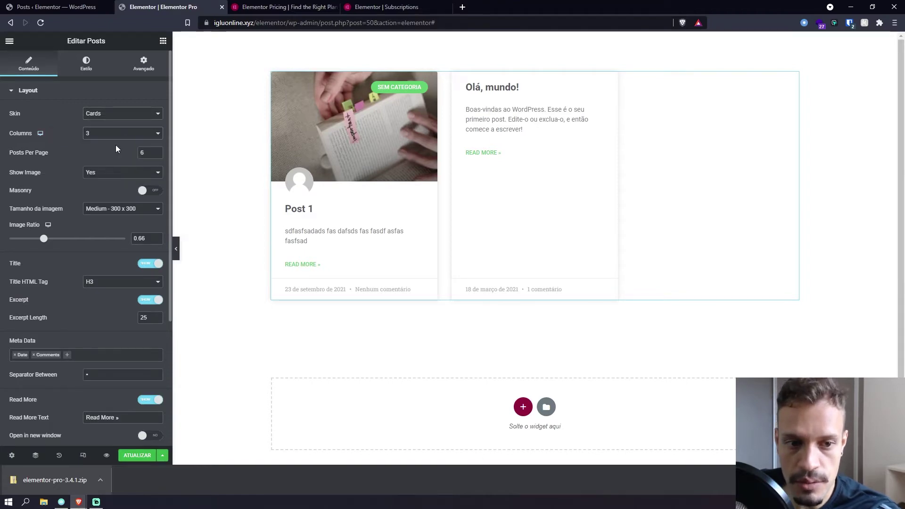
scroll(448, 161, down, 6)
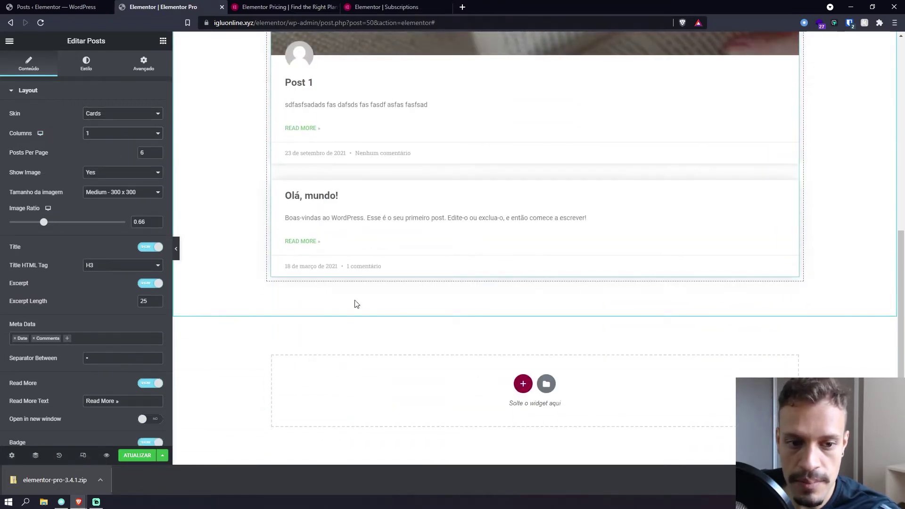
scroll(340, 235, up, 5)
click(106, 133)
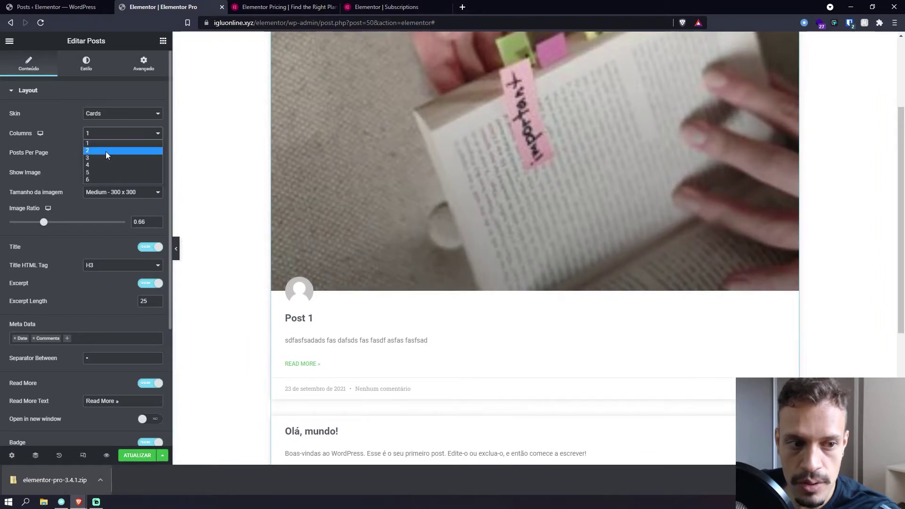
click(106, 151)
click(104, 133)
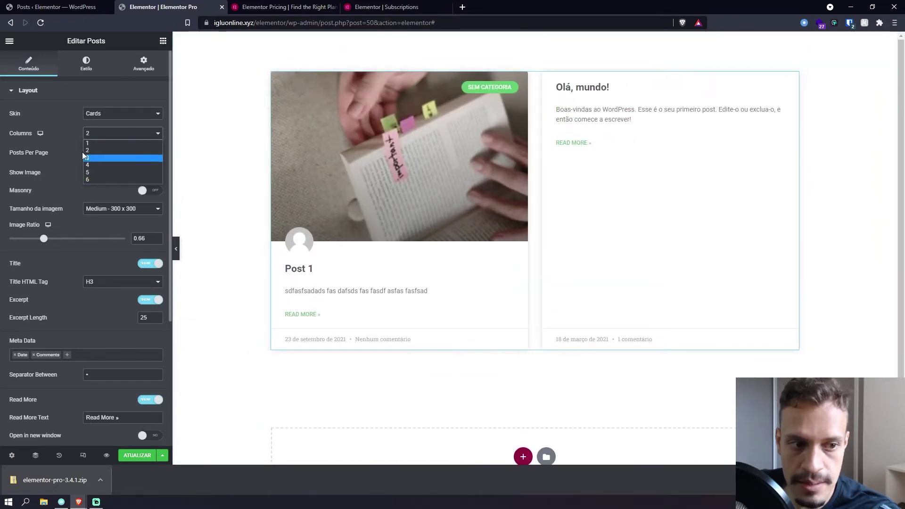
click(114, 158)
click(124, 134)
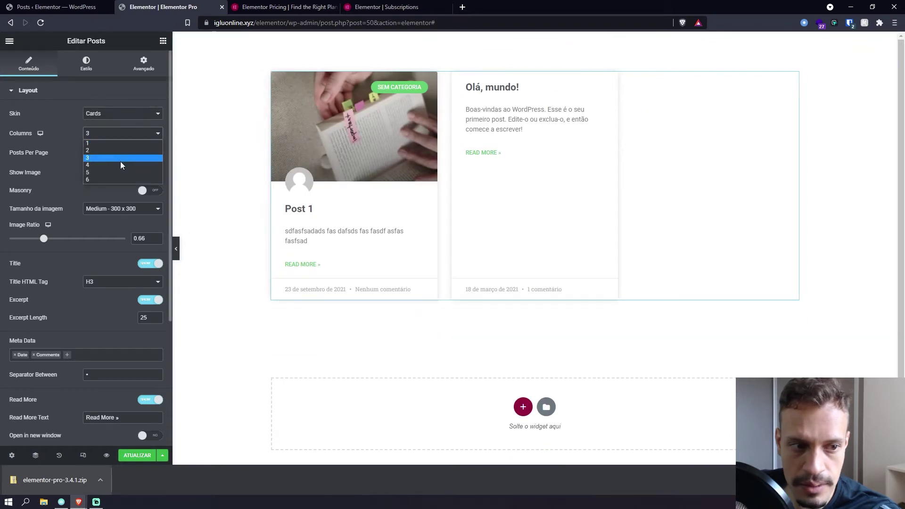
click(122, 165)
click(121, 134)
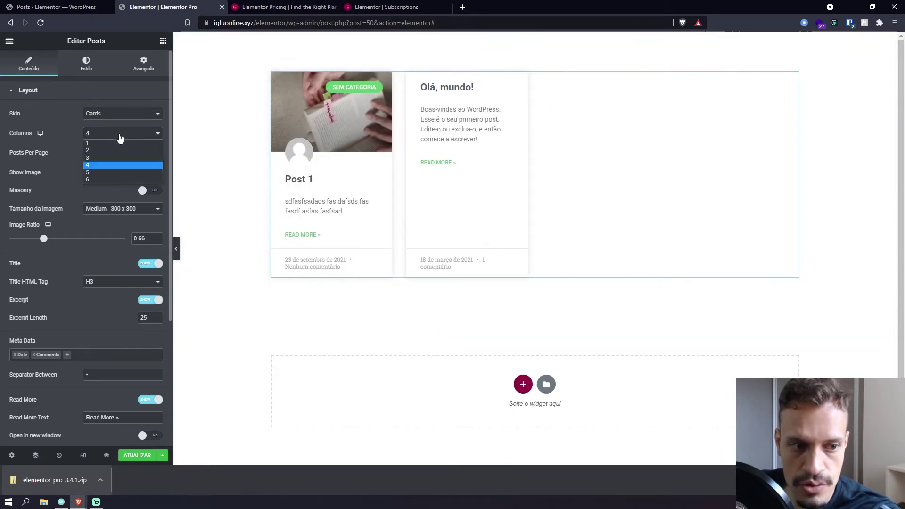
click(117, 159)
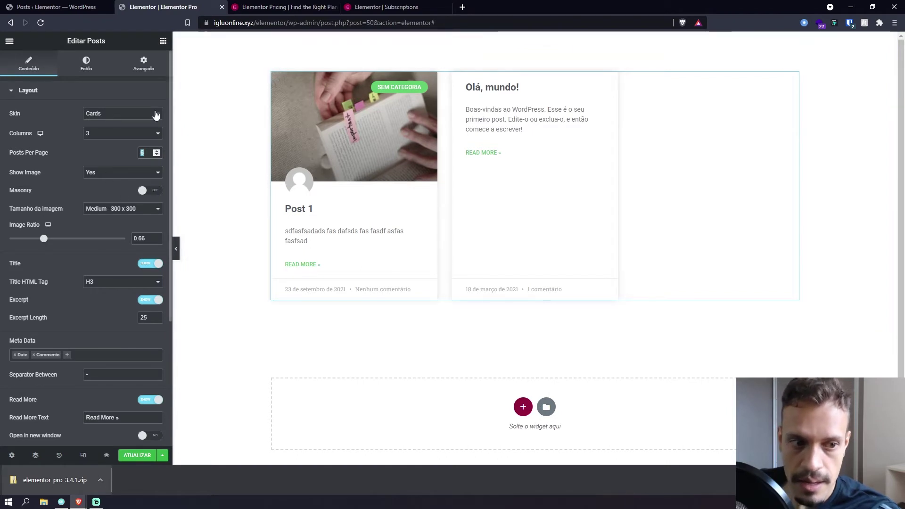
- Try 1 post per page on the Posts widget, then set Posts Per Page to 2
text(1)
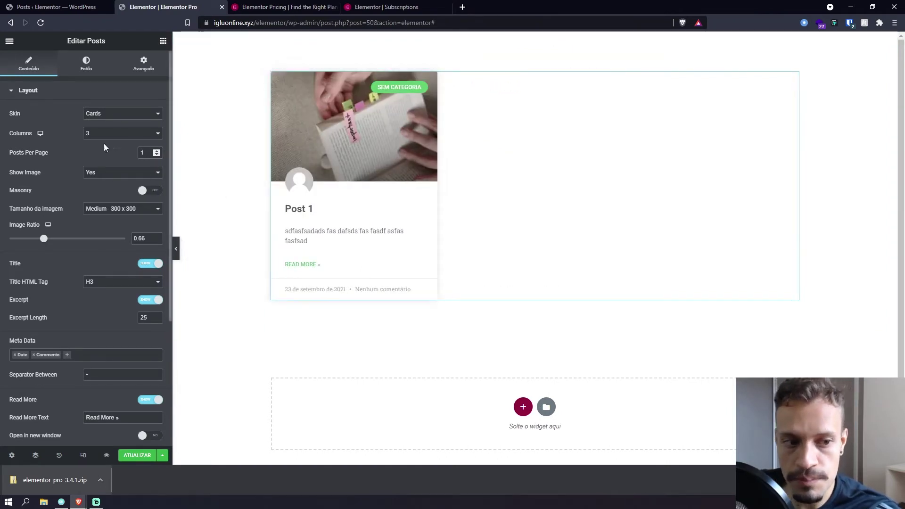
key(BackSpace)
text(2)
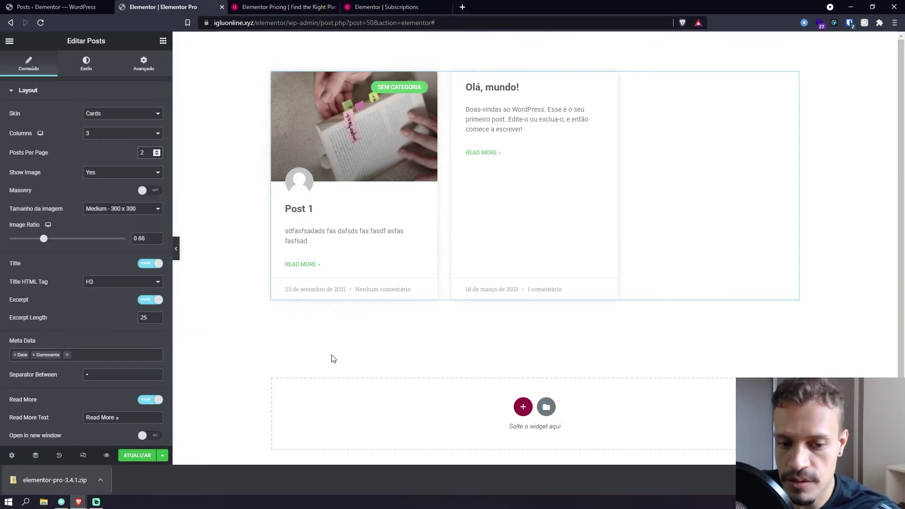
scroll(349, 344, down, 1)
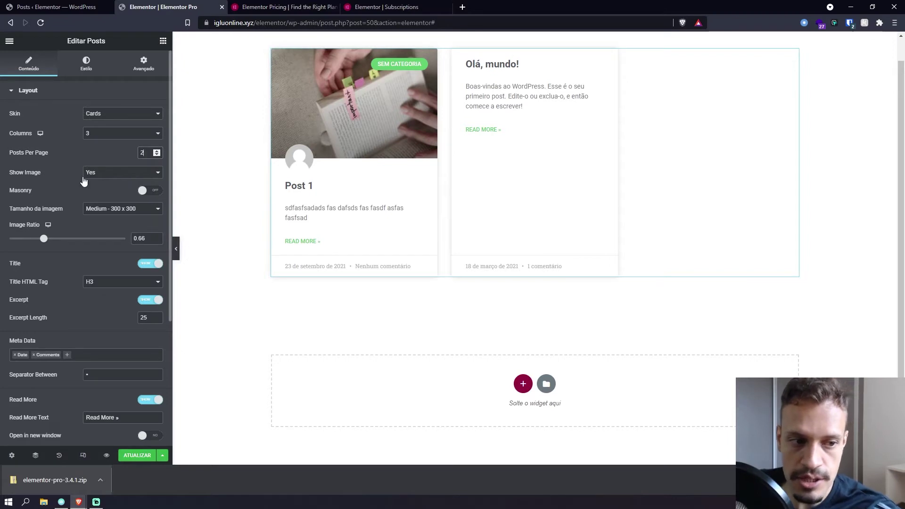
- Hide the images of the post cards by setting Show Image to No, and set it back to Yes
click(112, 173)
click(104, 192)
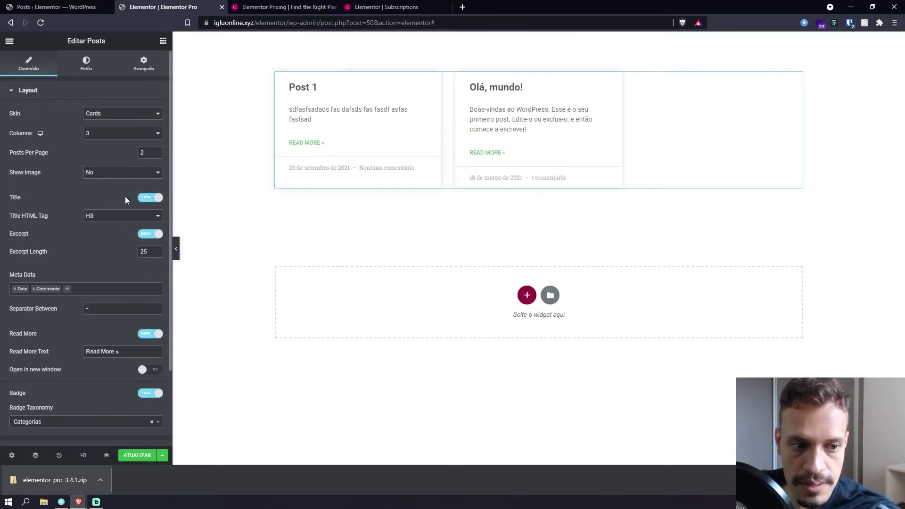
click(139, 176)
click(119, 182)
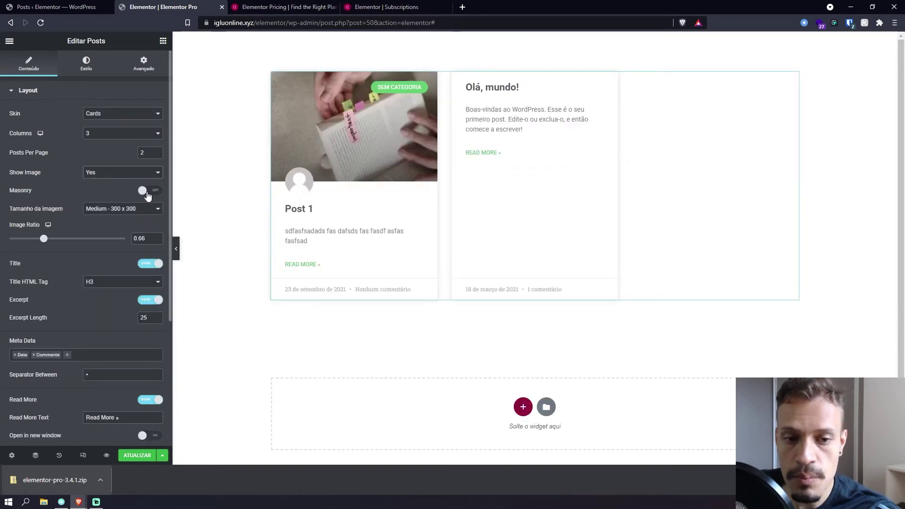
- Switch the Posts widget's Masonry layout on and off several times to compare the card heights, leaving it off
drag(9, 190, 26, 193)
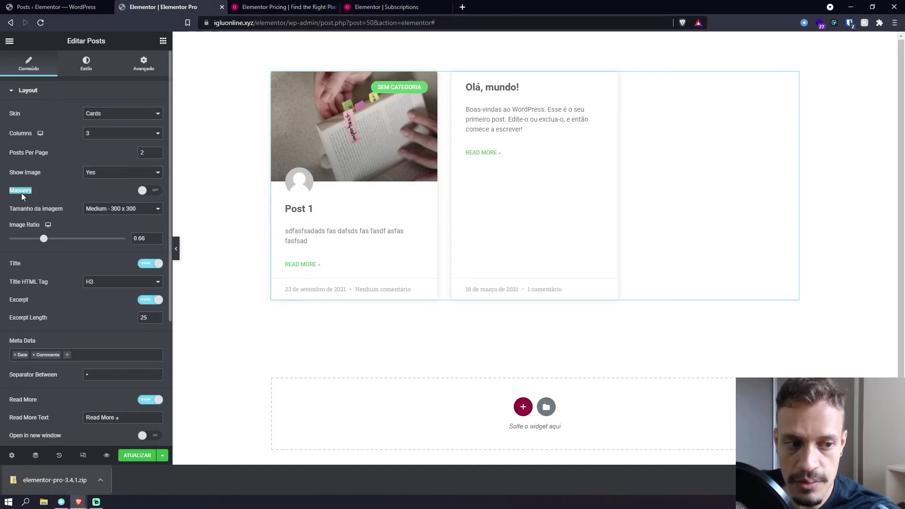
click(29, 190)
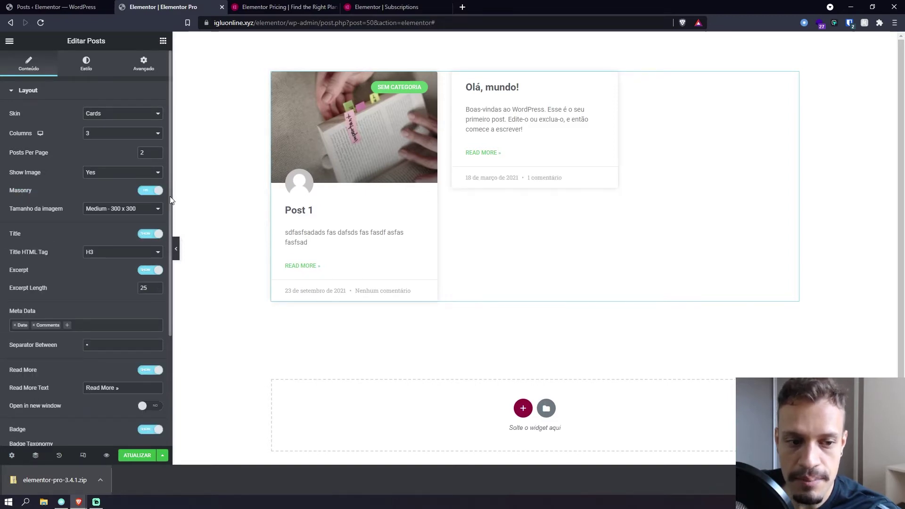
click(156, 194)
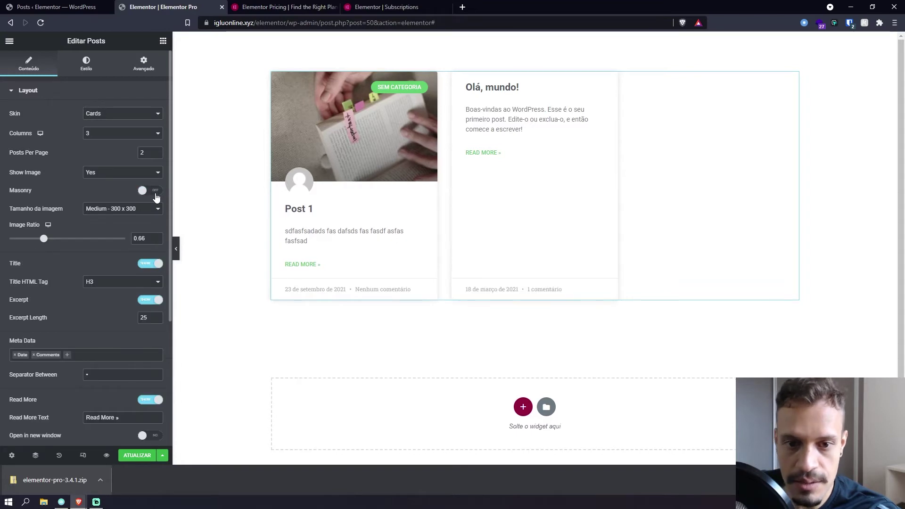
click(155, 193)
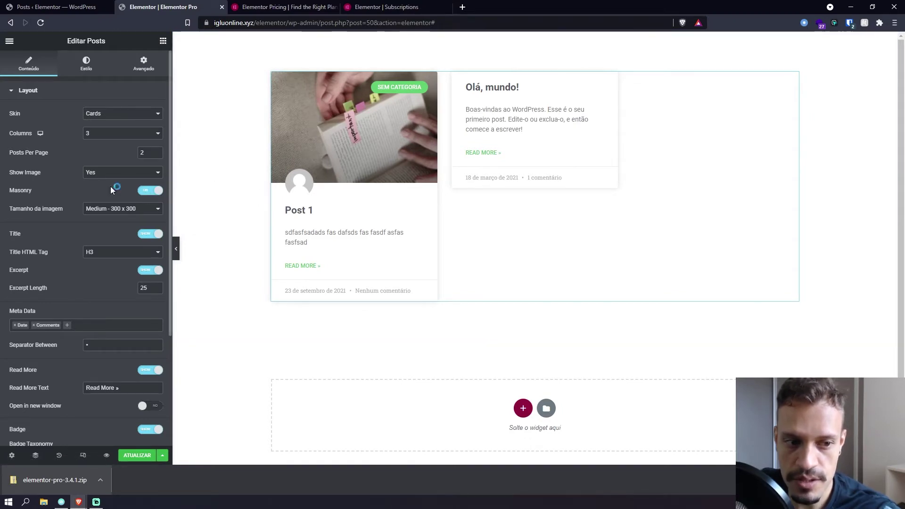
click(151, 191)
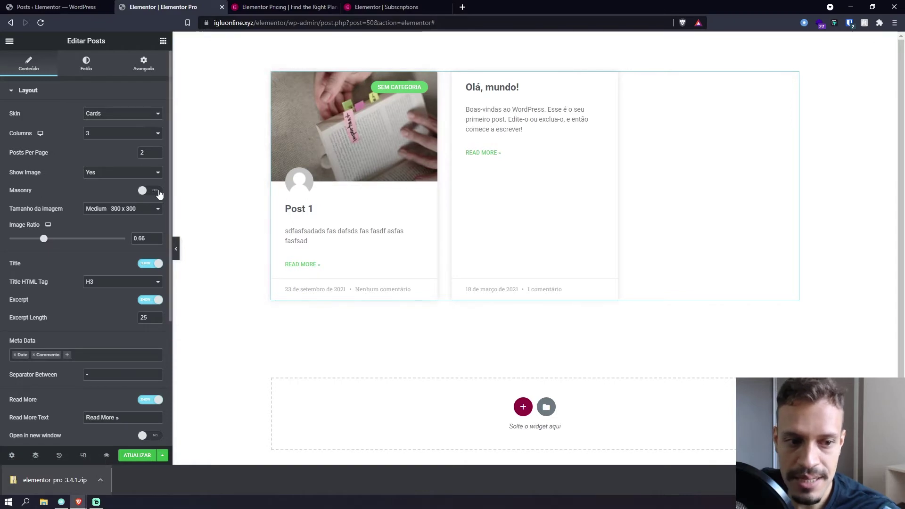
click(155, 191)
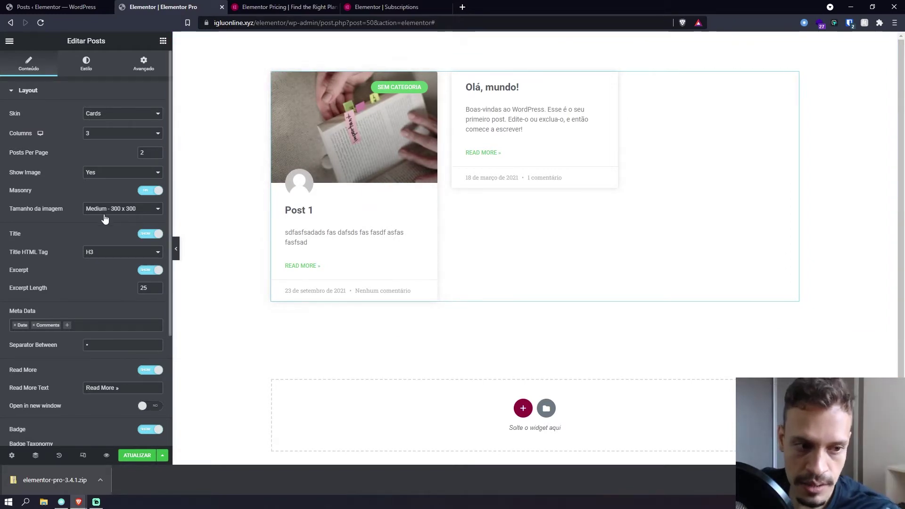
click(156, 190)
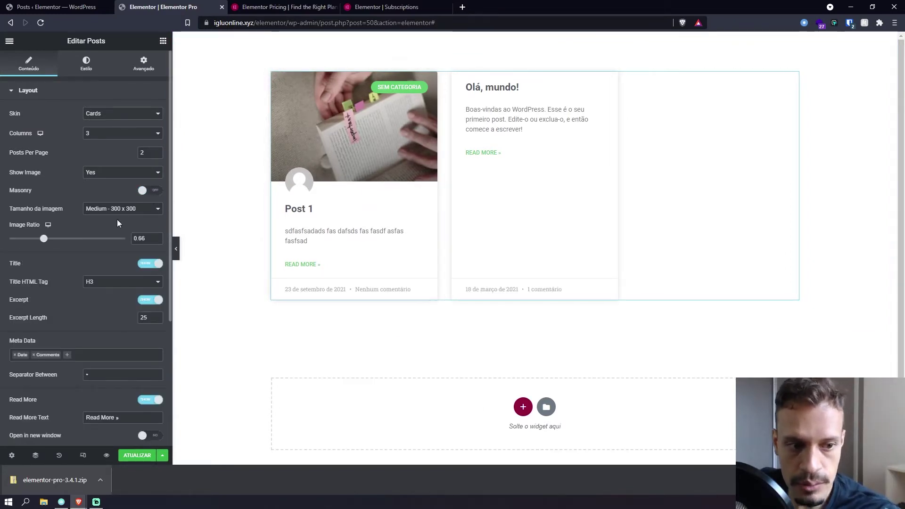
- Try the Tela cheia image size on the post cards and return it to Medium - 300 x 300
click(126, 209)
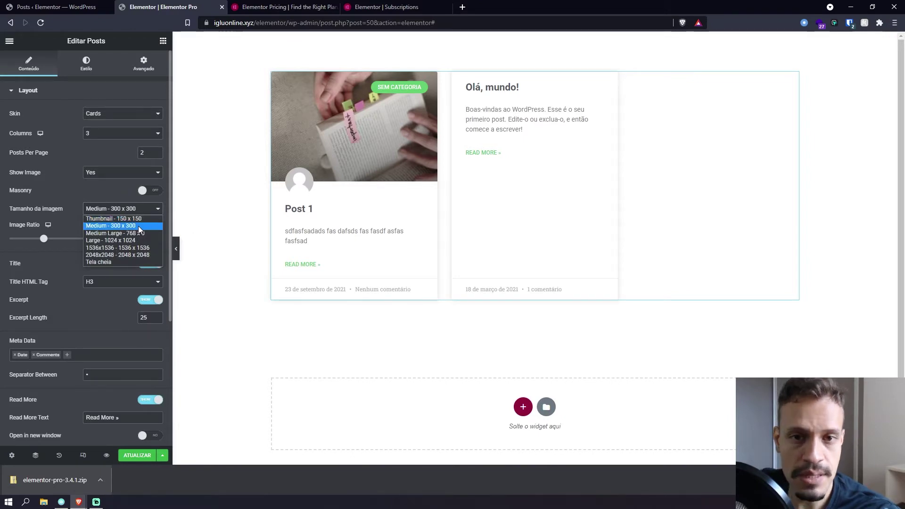
click(97, 262)
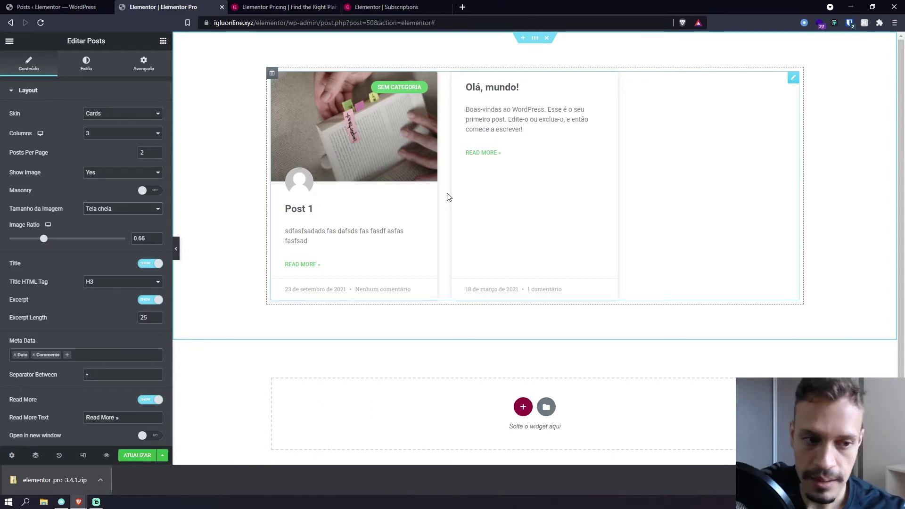
click(127, 208)
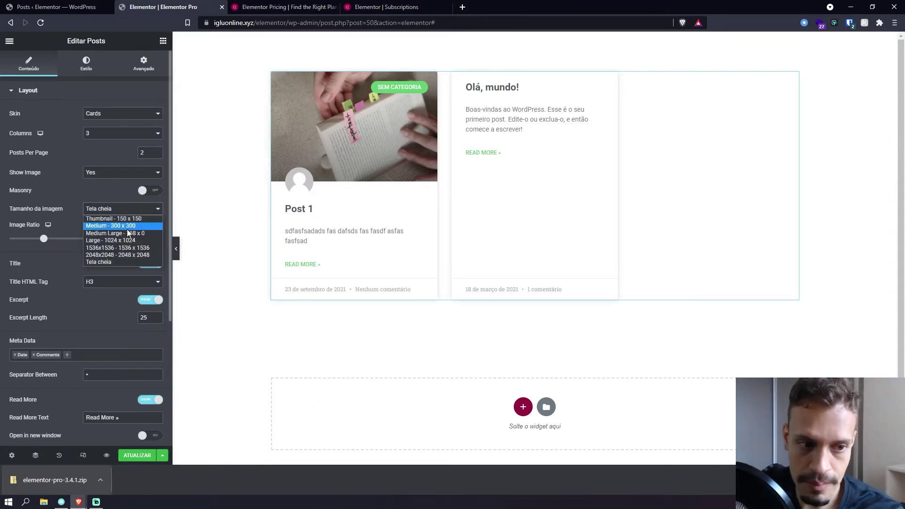
click(113, 225)
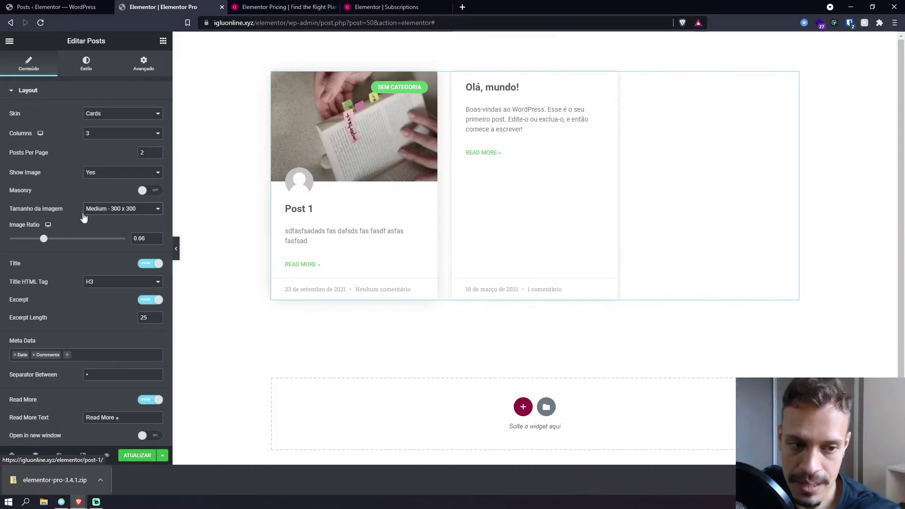
- Try a much taller image ratio on the post cards, followed by ratios of 1, 0 and 0.6
drag(46, 242, 103, 239)
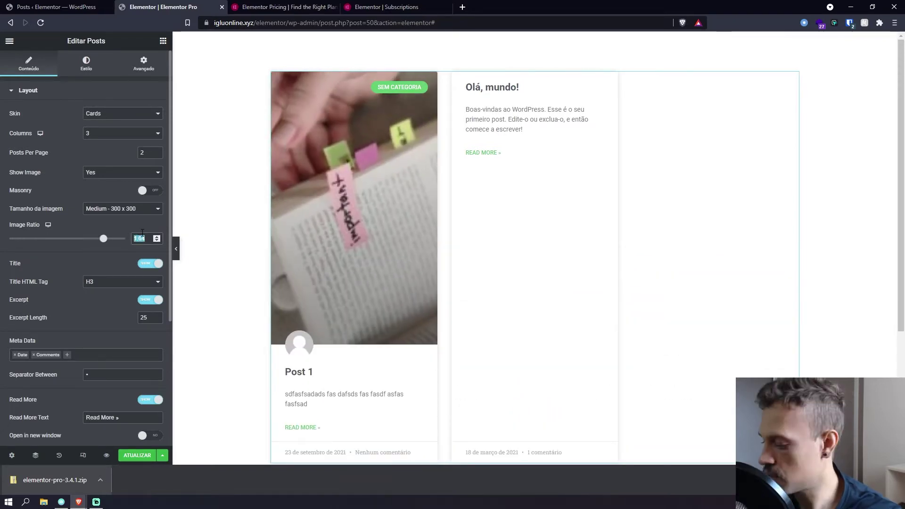
text(1)
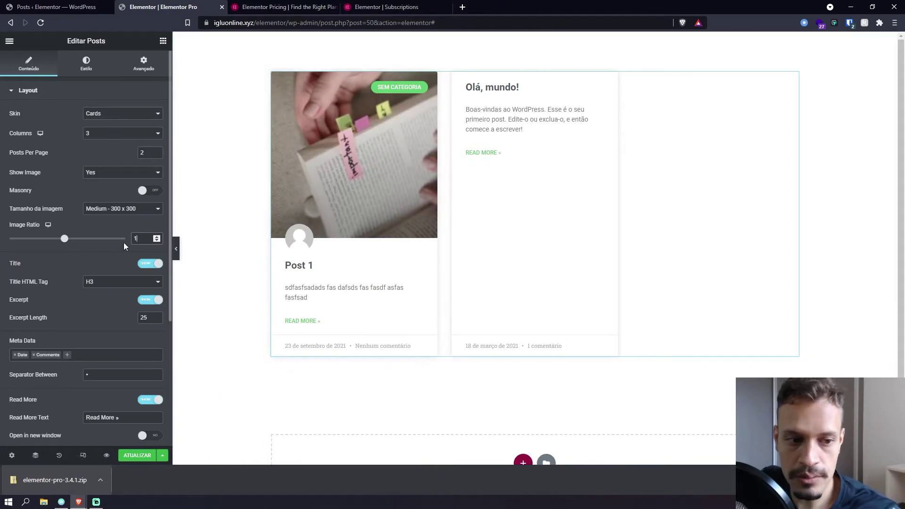
key(BackSpace)
text(0)
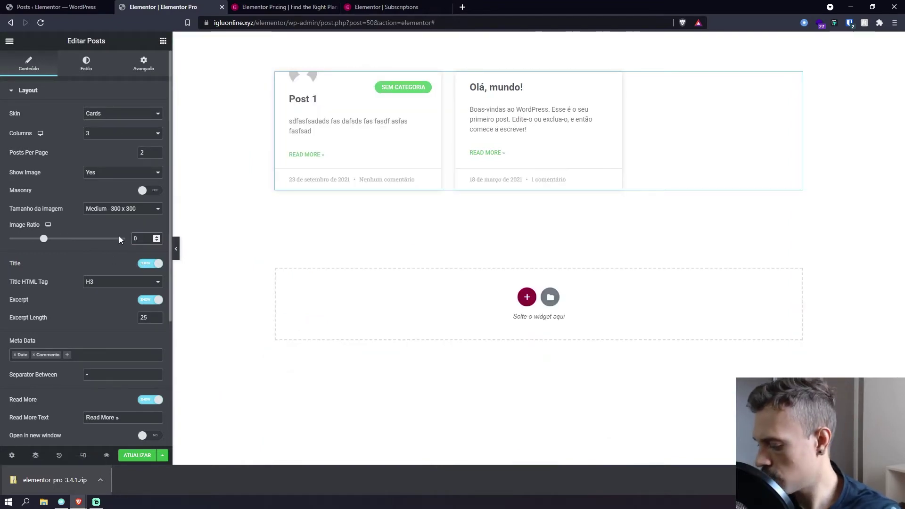
text(.6)
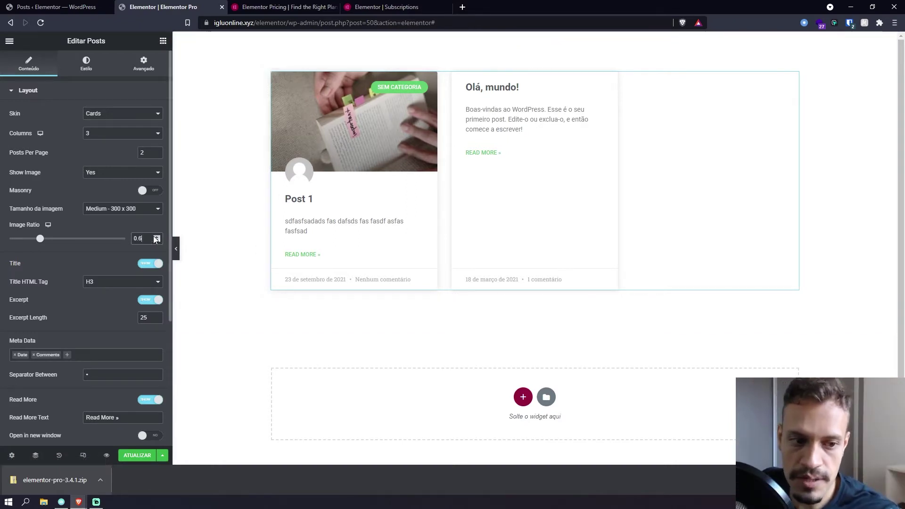
- Try image ratios of 1.02 and 1.21 on the post cards, then clear the Image Ratio value
drag(149, 237, 102, 239)
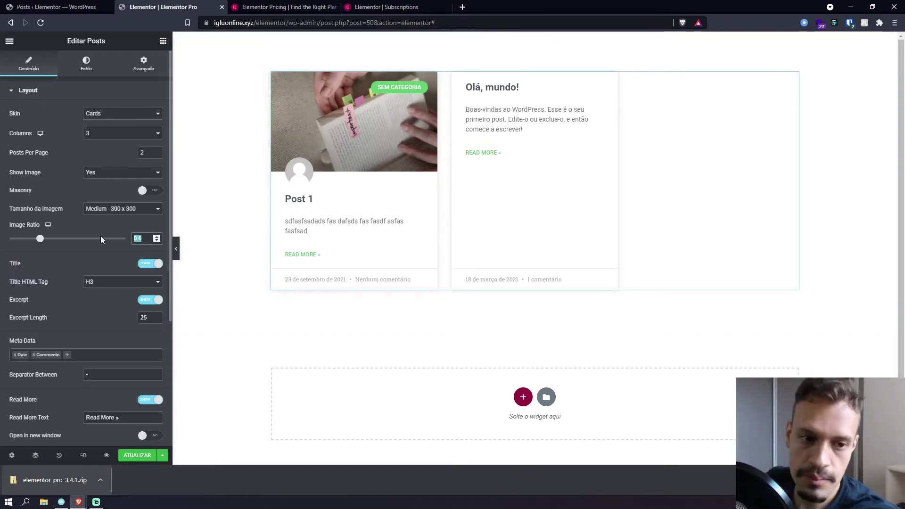
text(1.02)
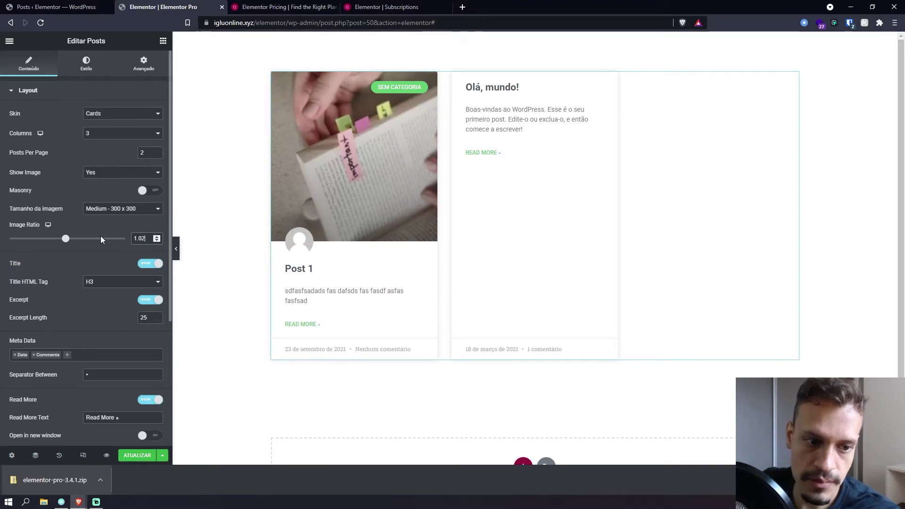
key(BackSpace)
key(BackSpace)
text(21)
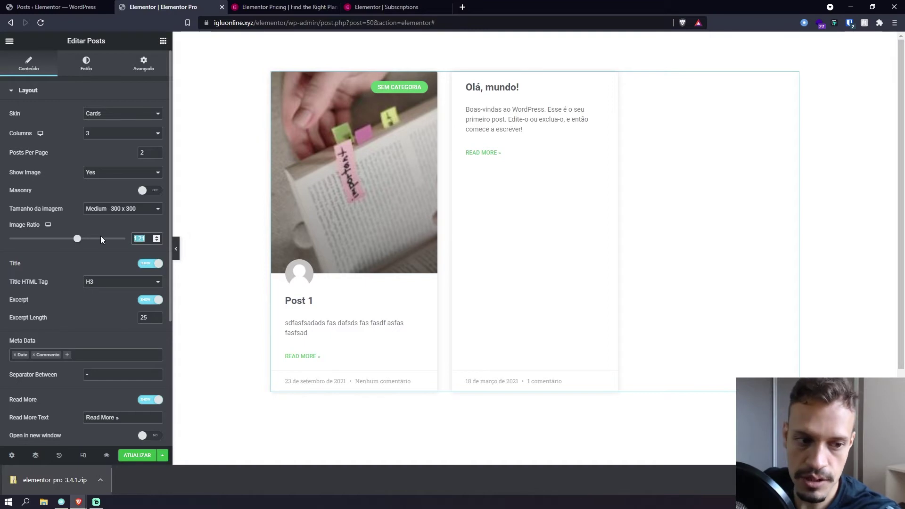
key(BackSpace)
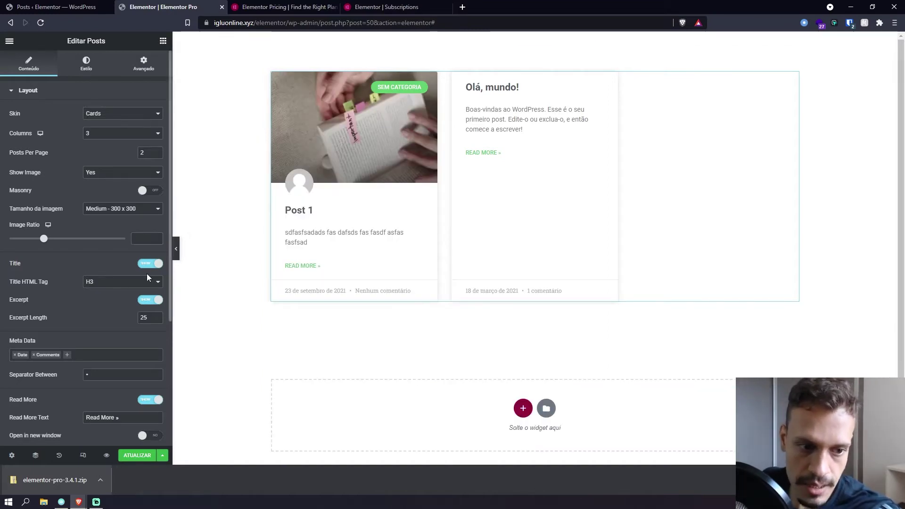
- Hide the post titles and show them again, then look through the Title HTML Tag options, keeping H3
scroll(22, 234, down, 1)
click(149, 217)
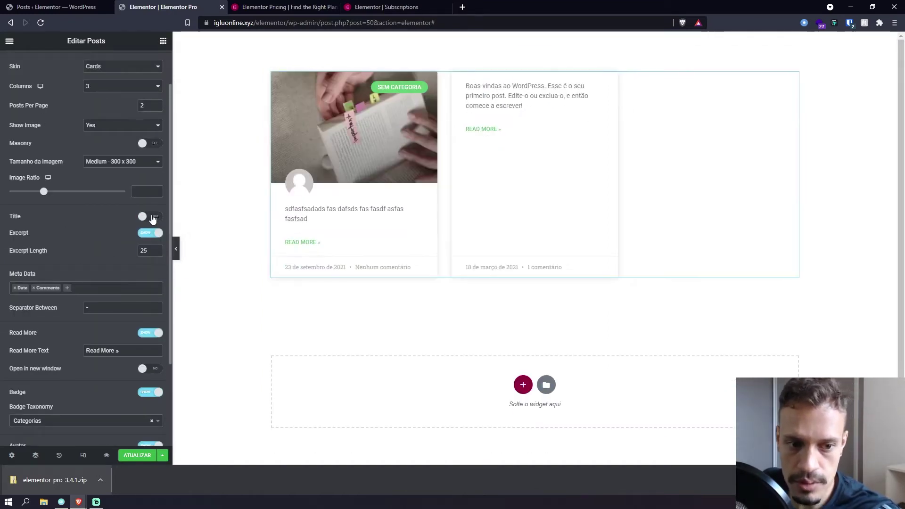
click(150, 217)
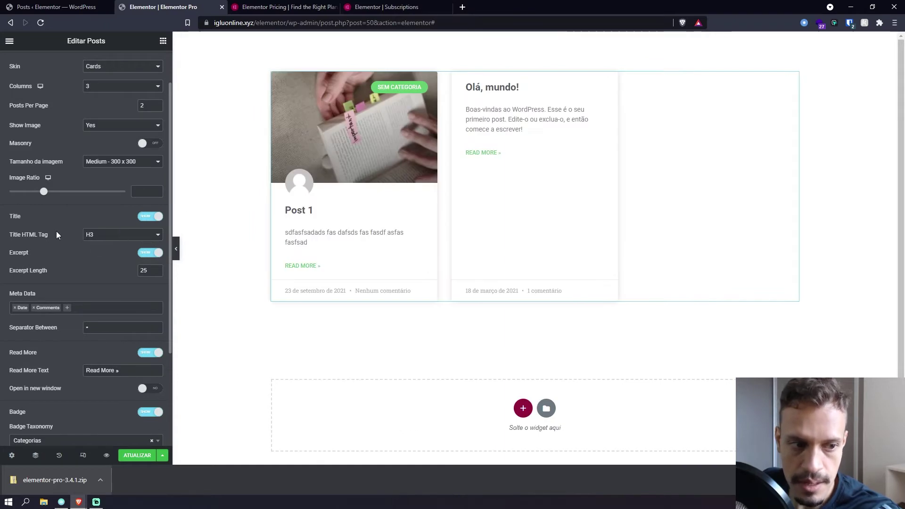
click(108, 236)
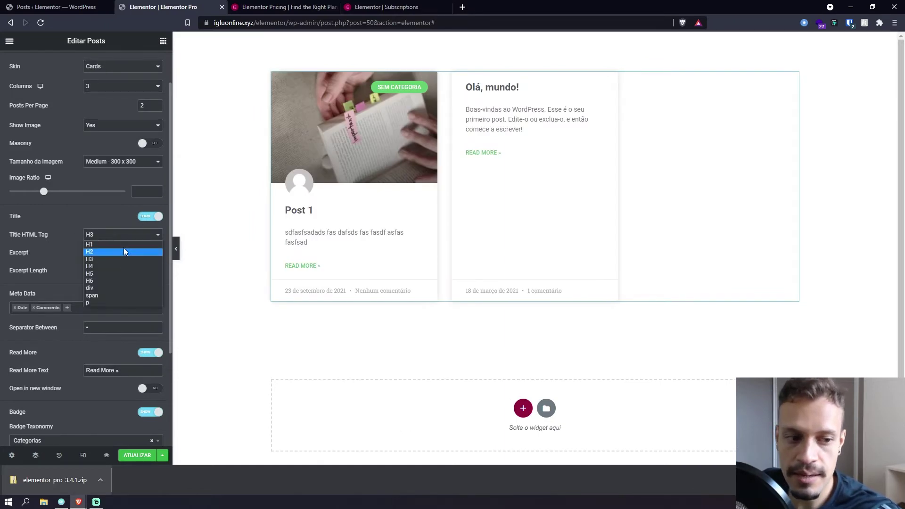
click(99, 222)
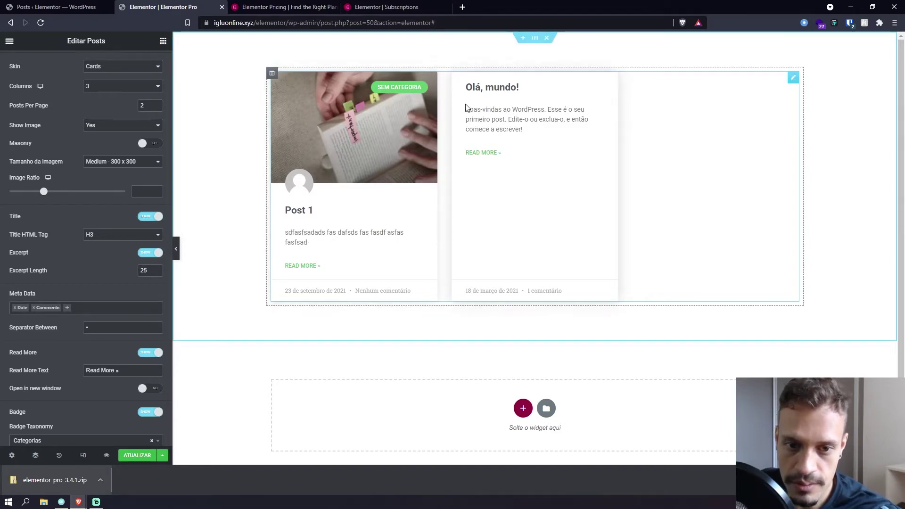
- Hide the post excerpts and show them again, then try an excerpt length of 5 and return it to 25
click(153, 253)
click(153, 253)
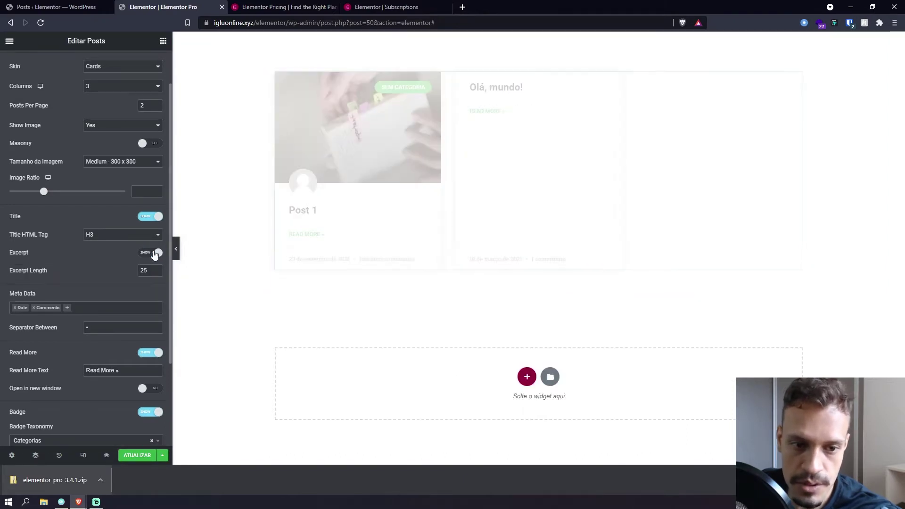
click(153, 253)
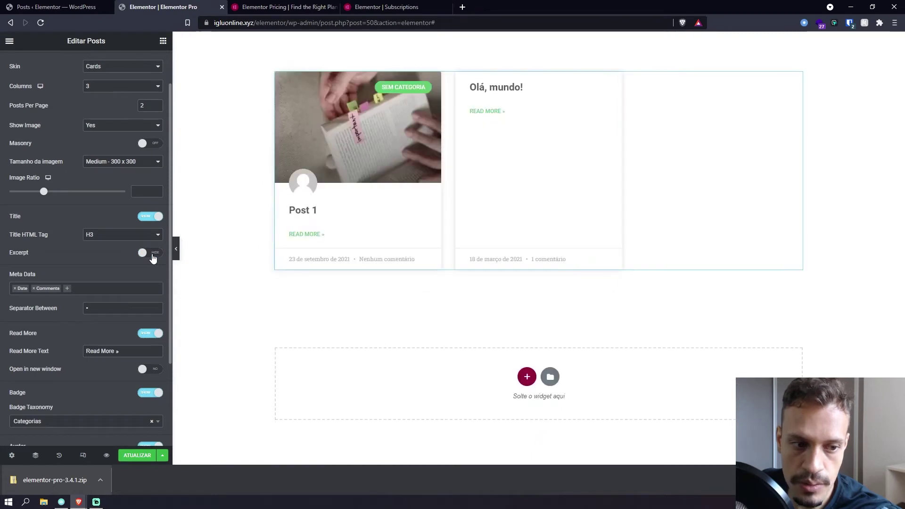
click(153, 253)
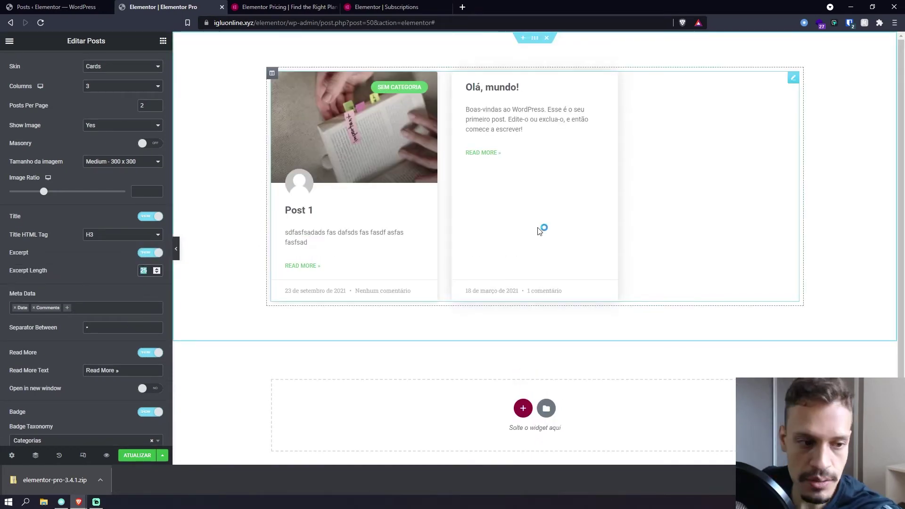
text(5)
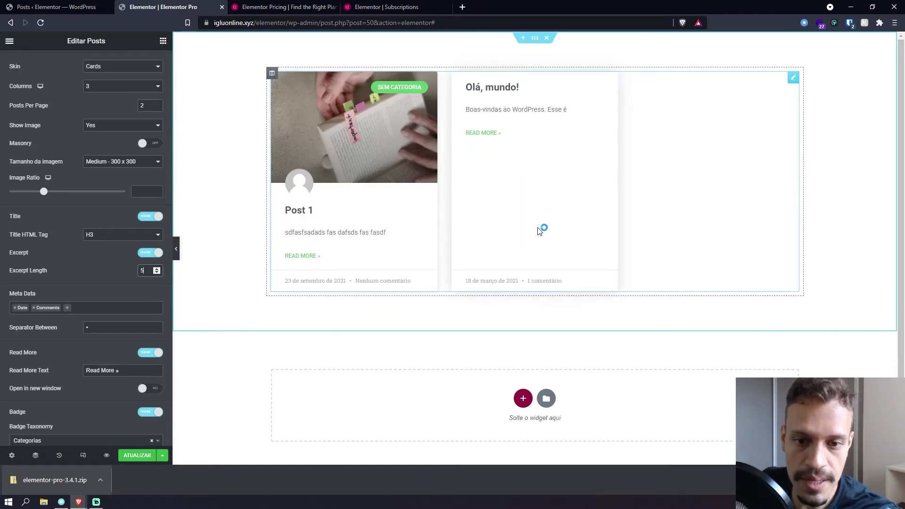
text(25)
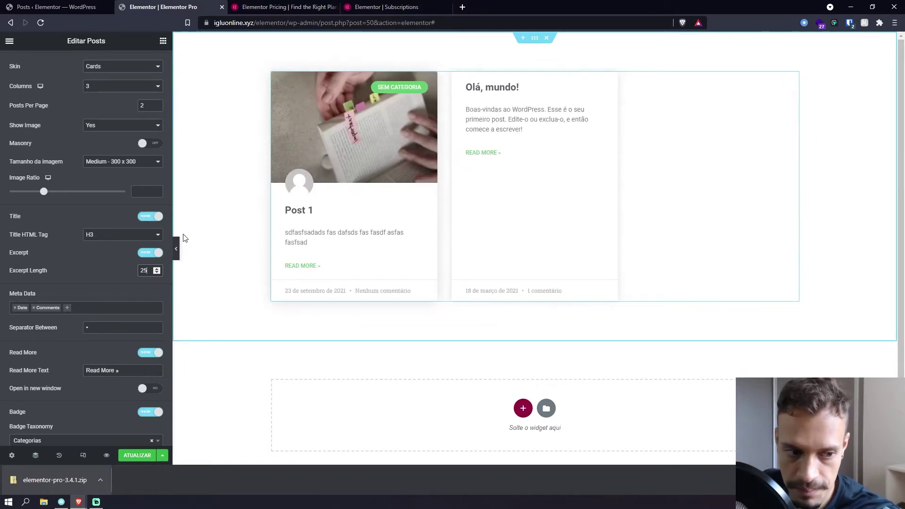
- Remove Comments from the post cards' meta data, then add it back
scroll(49, 300, down, 2)
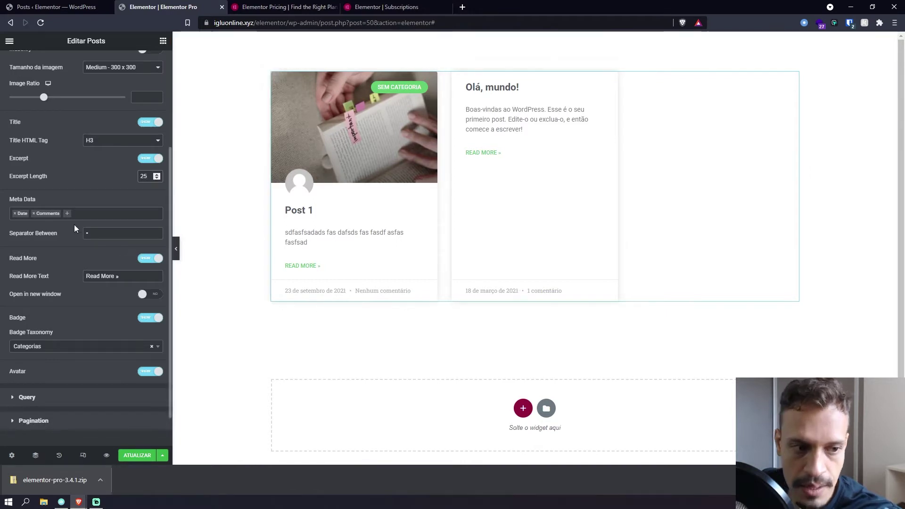
click(61, 216)
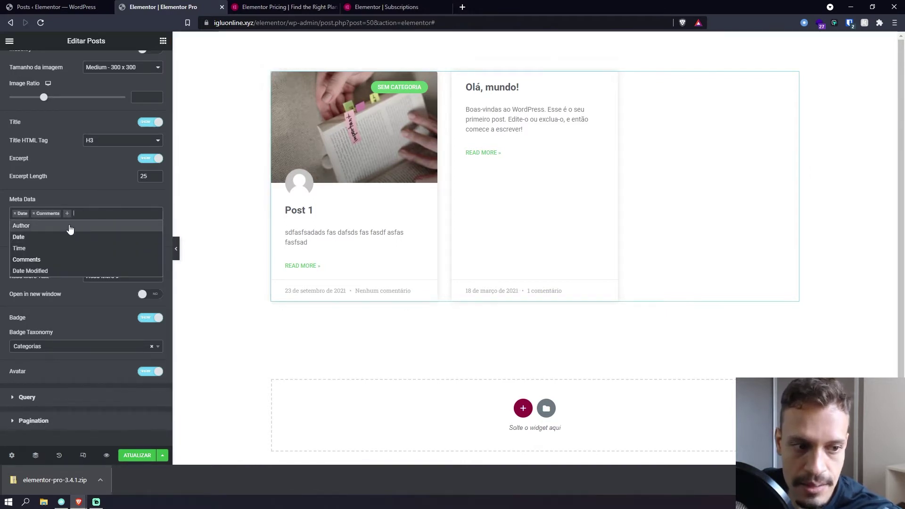
click(47, 263)
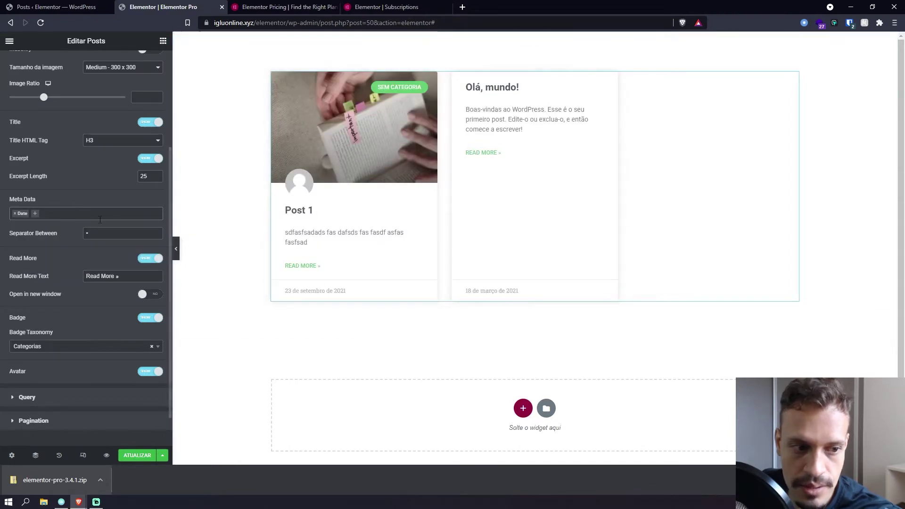
click(47, 214)
click(47, 261)
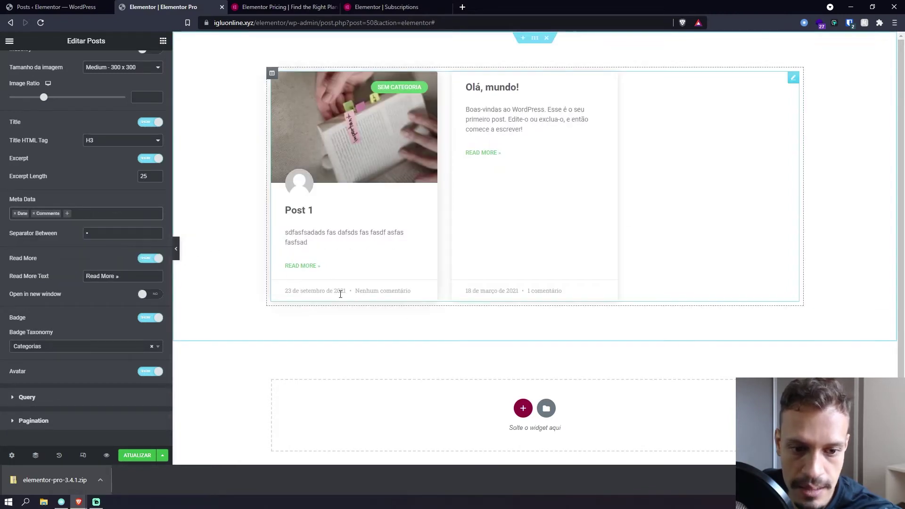
- Change the post cards' meta data to Author, Date, Time and Date Modified, removing Comments
click(34, 214)
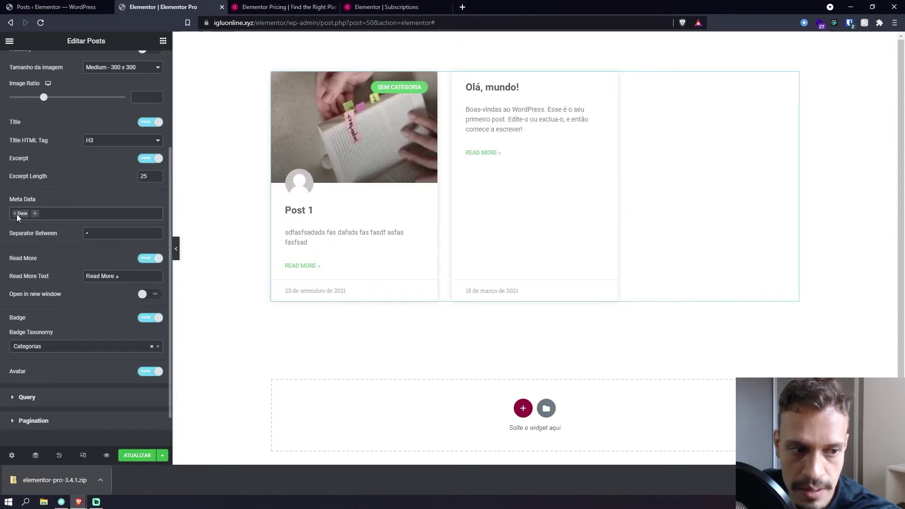
click(15, 213)
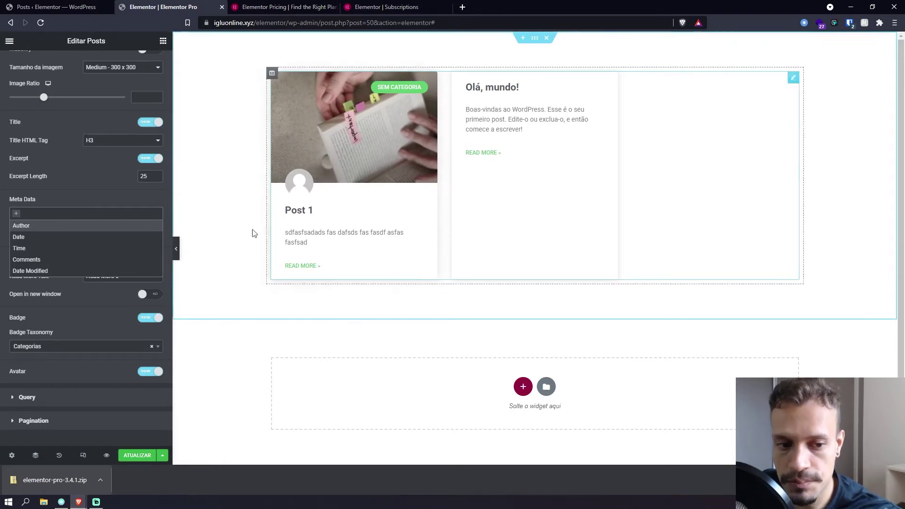
click(53, 227)
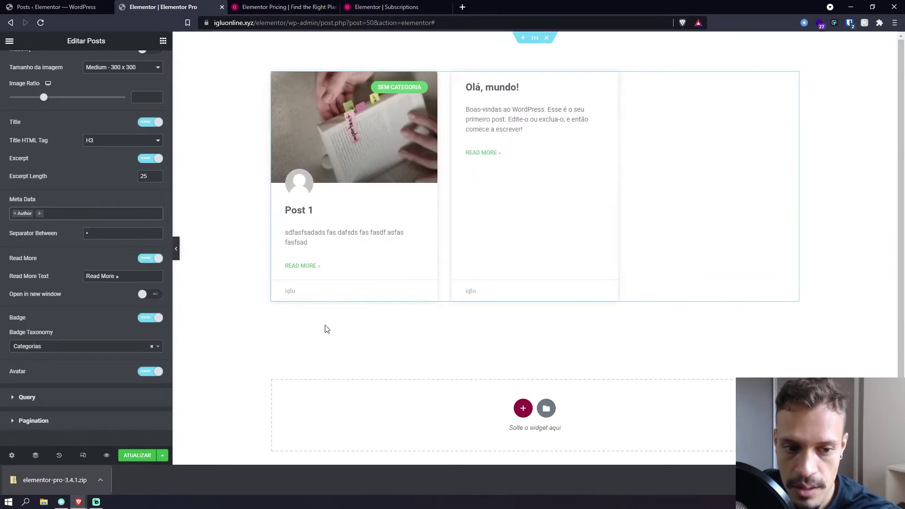
click(141, 214)
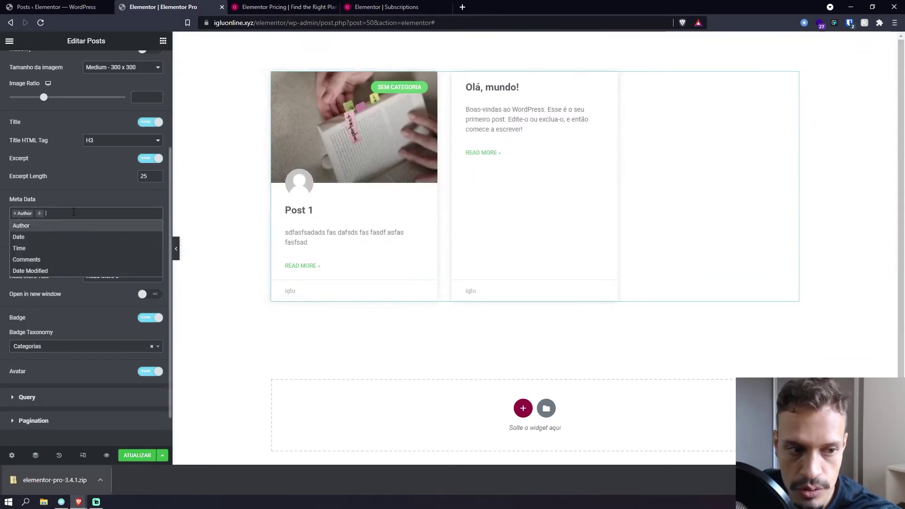
click(69, 271)
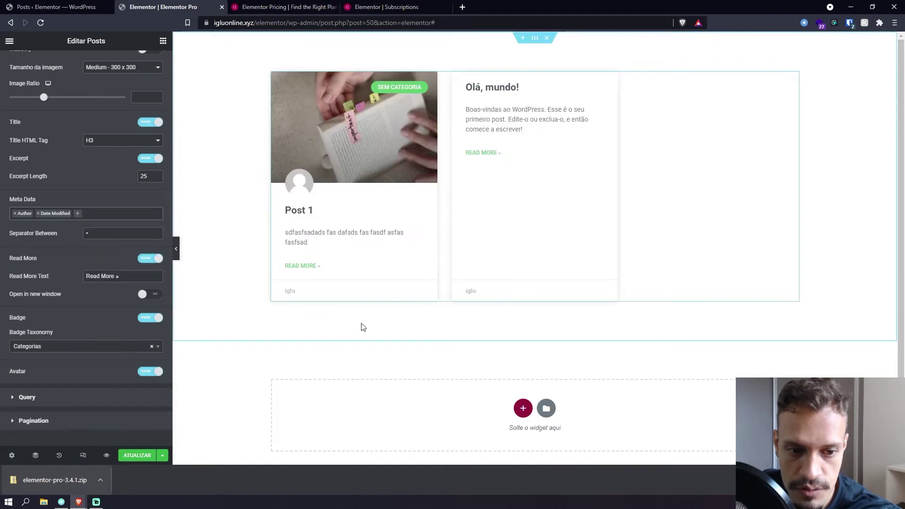
click(85, 213)
click(79, 248)
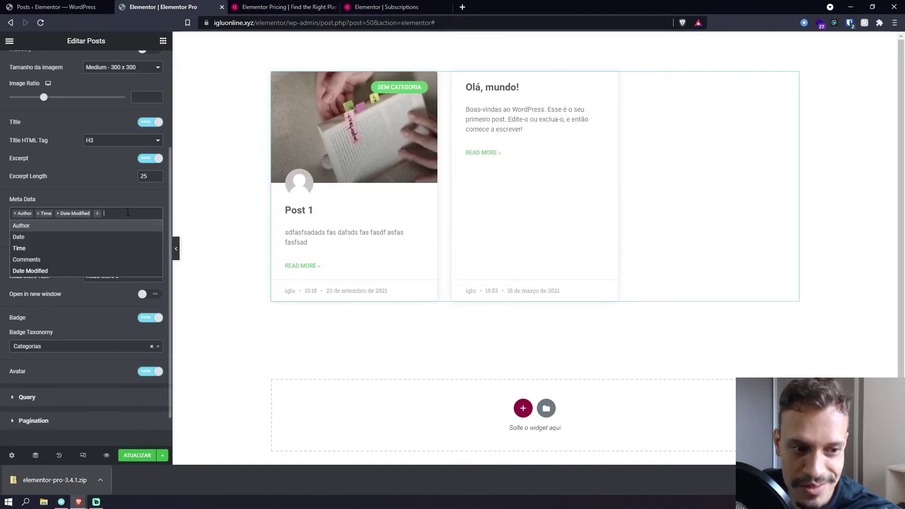
click(68, 240)
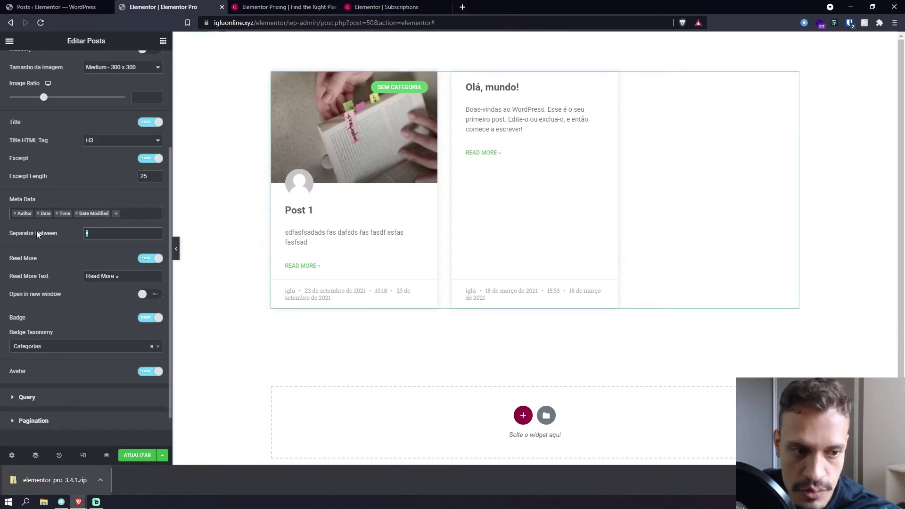
- Try other meta data separators before setting a period, then hide the Read More link and show it again
text(-)
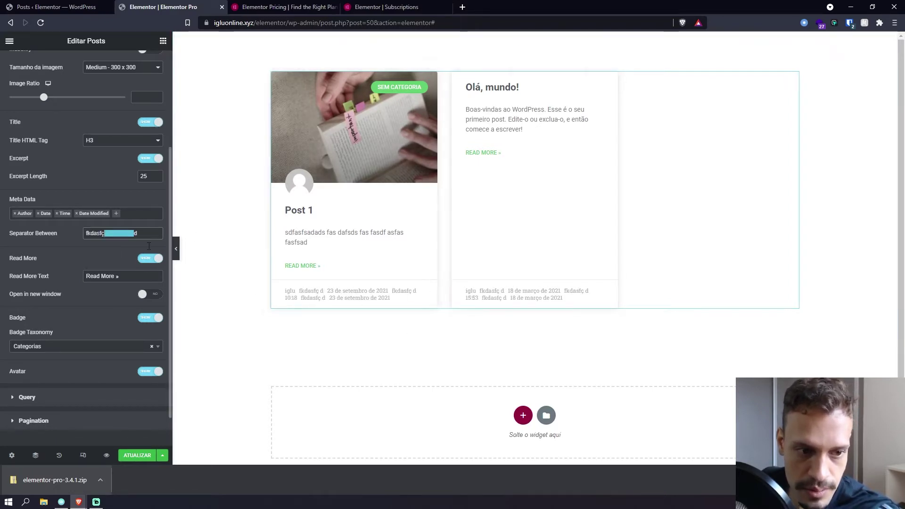
triple_click(135, 233)
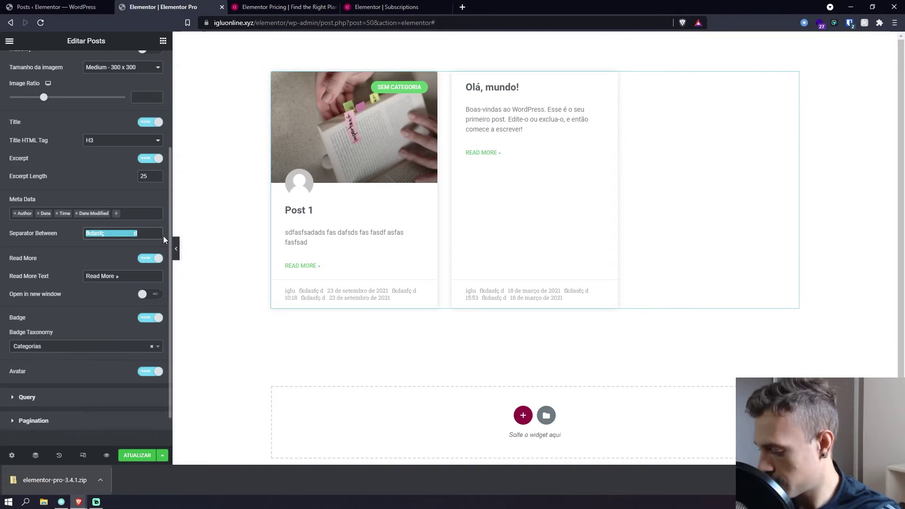
text(.)
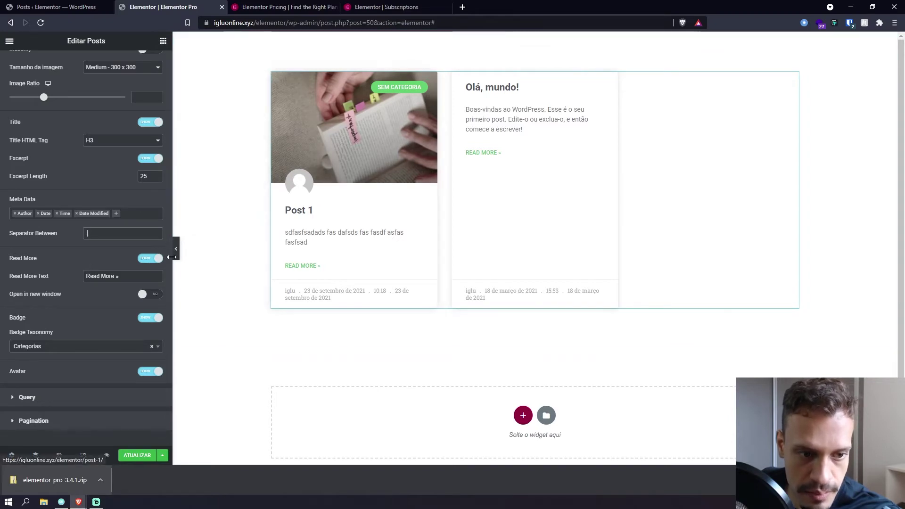
click(150, 259)
click(151, 259)
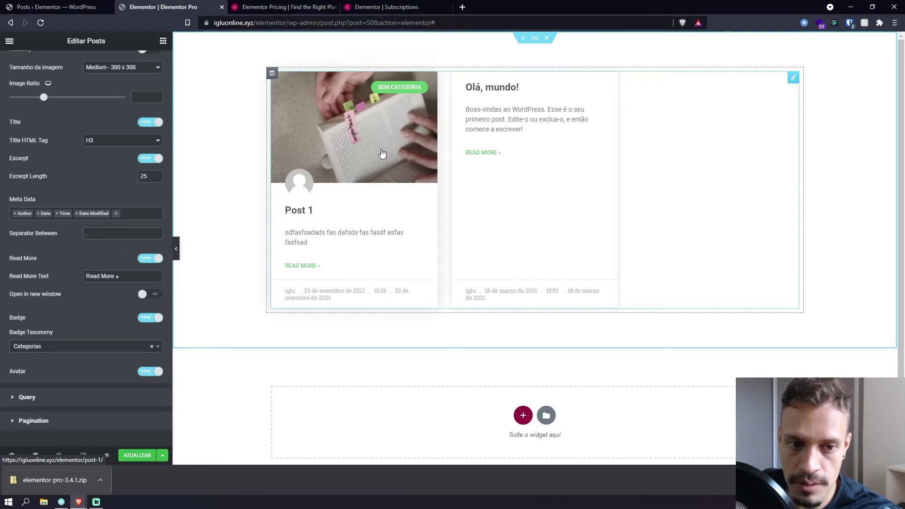
- View Post 1 from its card image and the Olá, mundo! post from its title in separate tabs, closing each one
right_click(349, 118)
middle_click(340, 105)
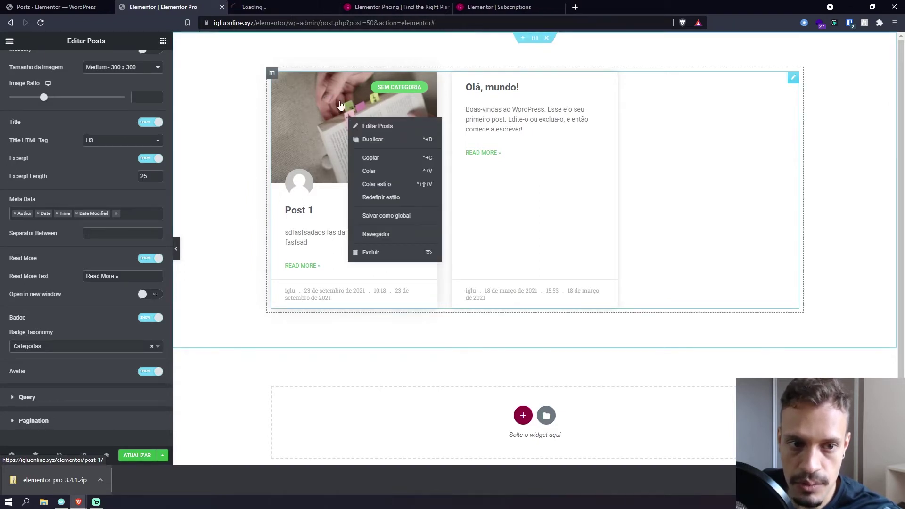
click(274, 7)
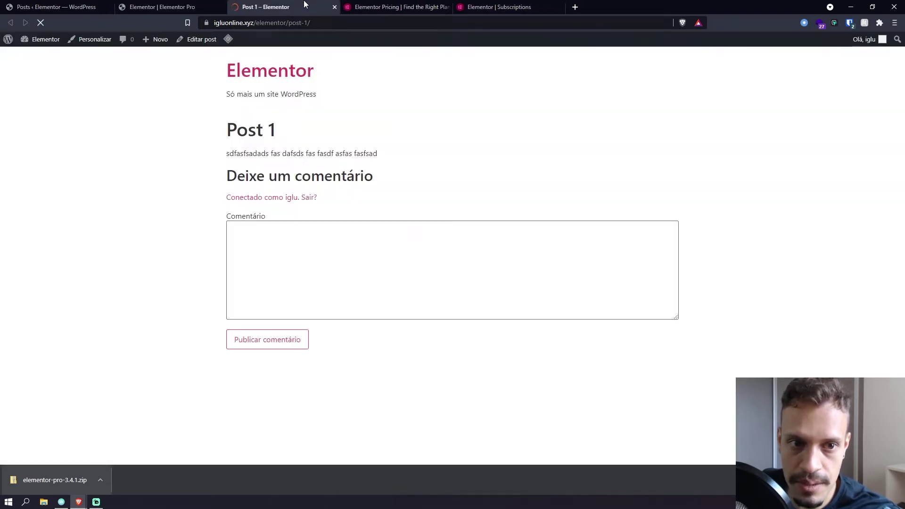
drag(225, 128, 390, 157)
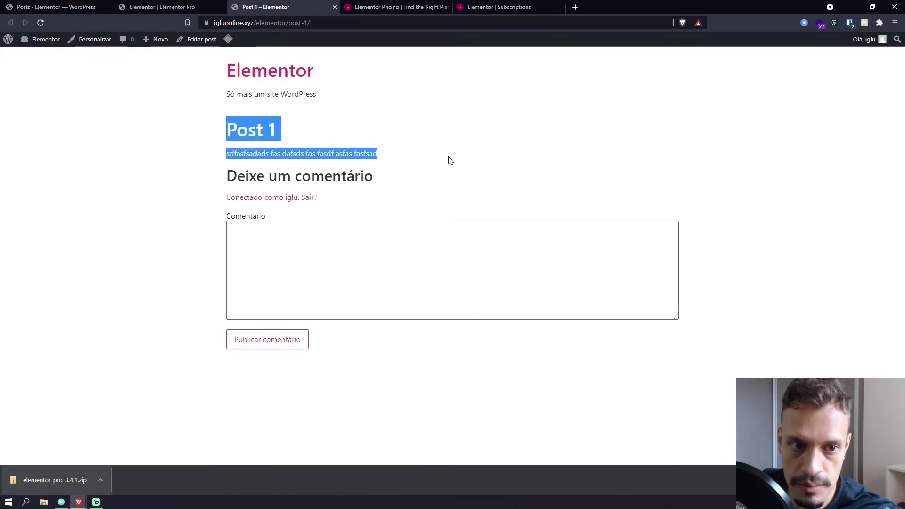
key(ctrl+w)
click(251, 116)
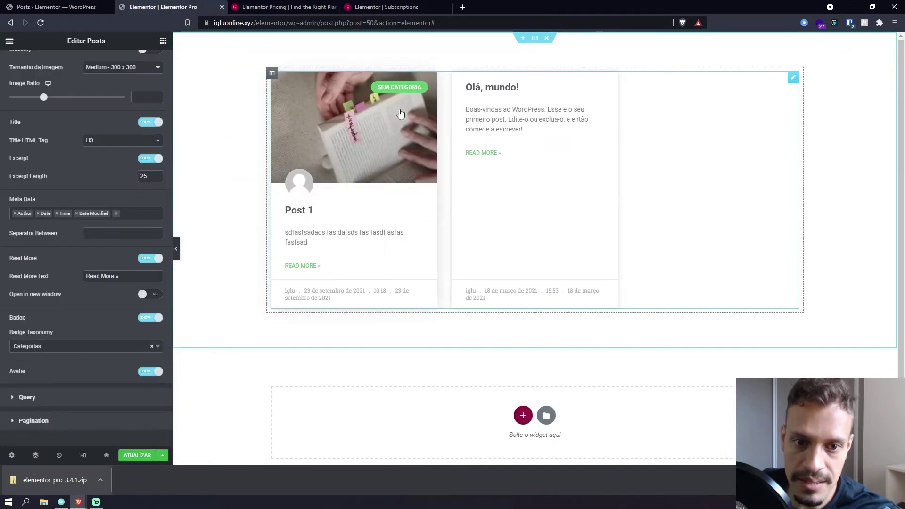
middle_click(505, 89)
click(297, 6)
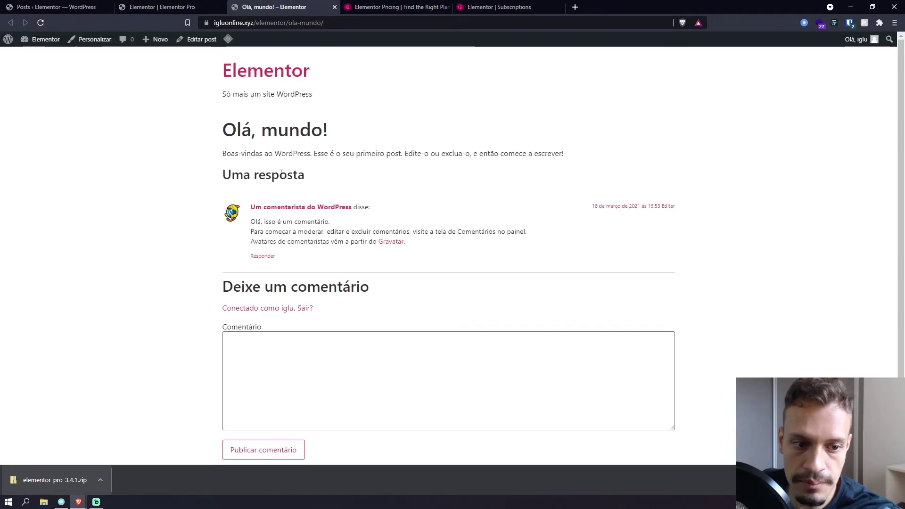
key(ctrl+w)
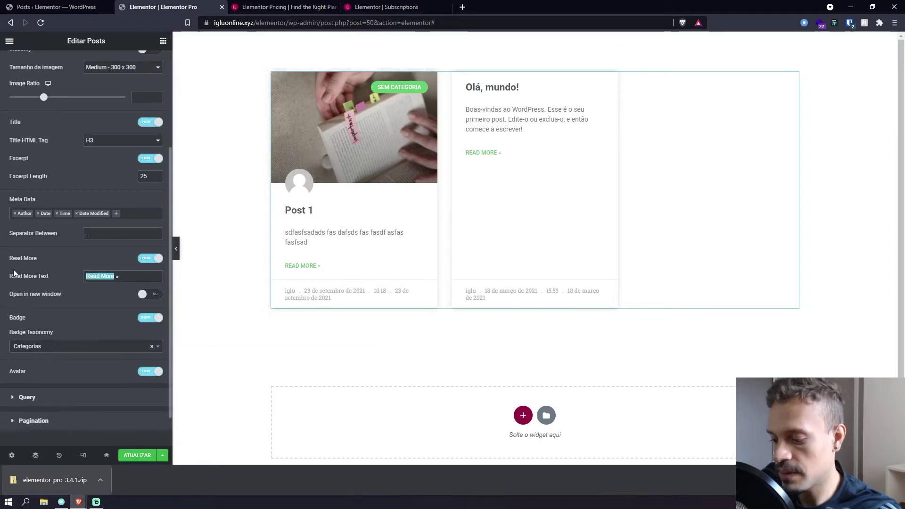
- Set the Read More text to "Leia mais »", then switch Open in new window on and back off
text(Lei)
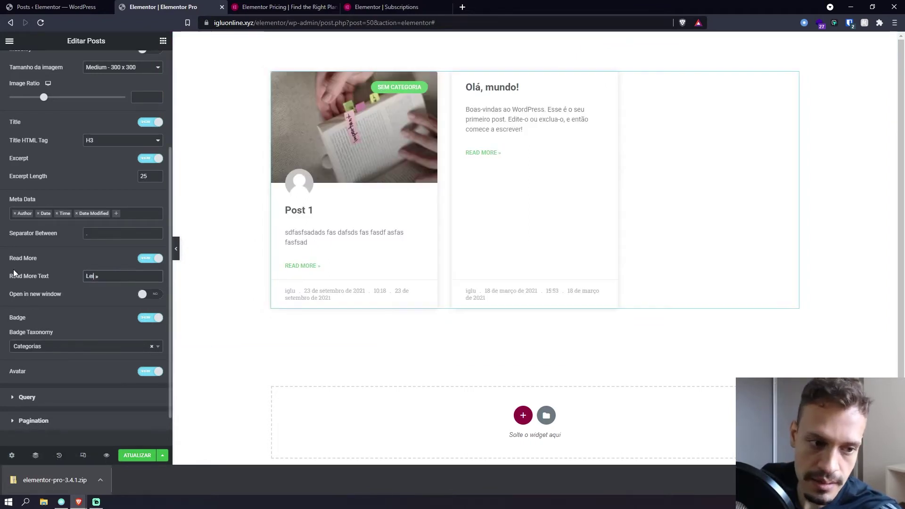
text(a mais)
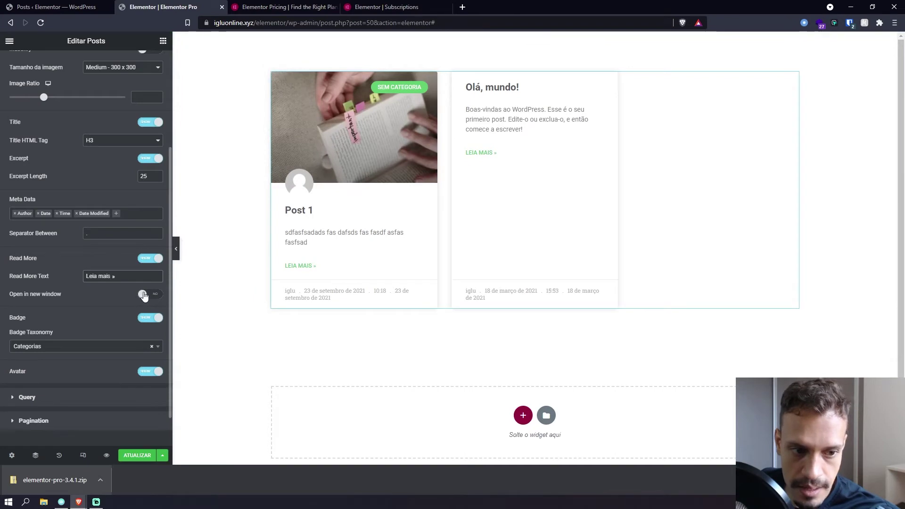
drag(8, 295, 72, 298)
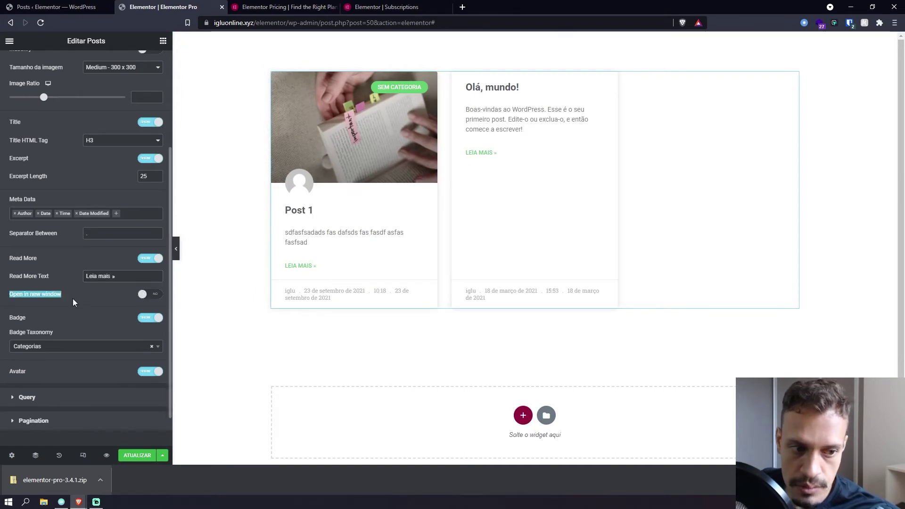
click(152, 296)
click(151, 298)
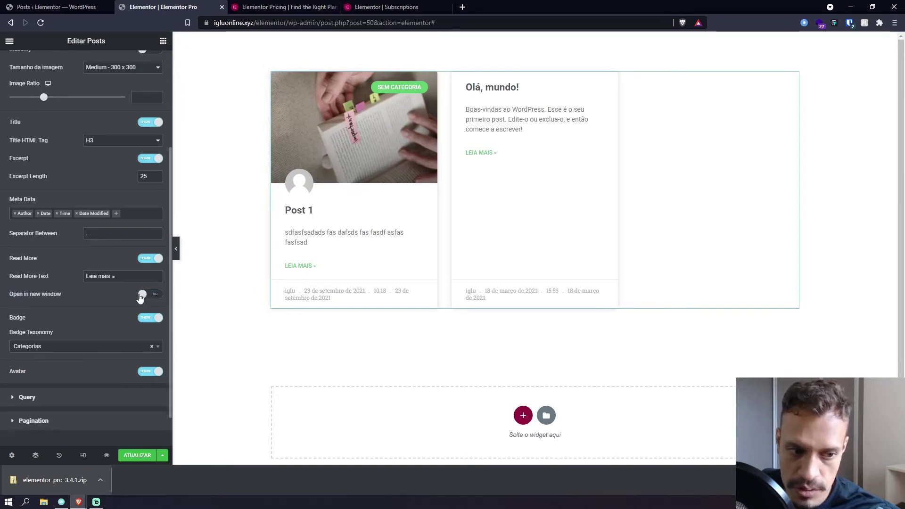
- Try Tags as the Badge Taxonomy of the post cards and return it to Categorias
scroll(84, 294, down, 1)
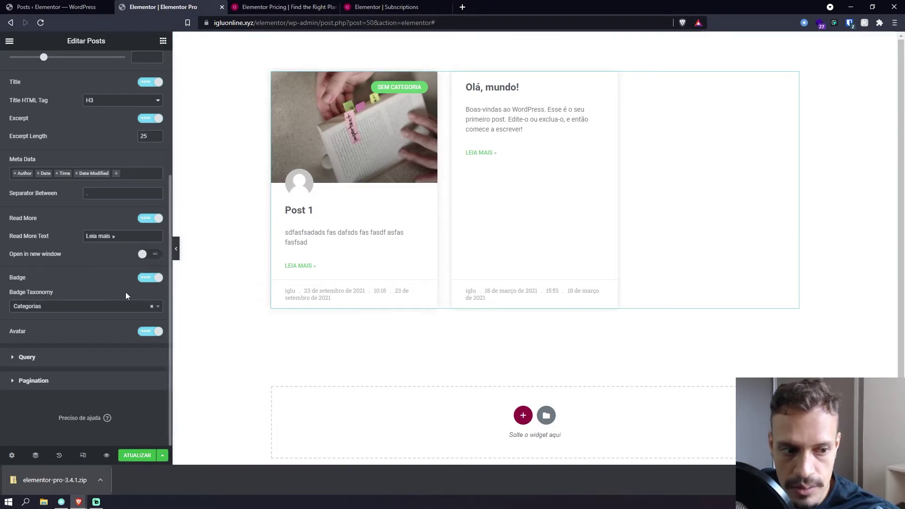
click(106, 308)
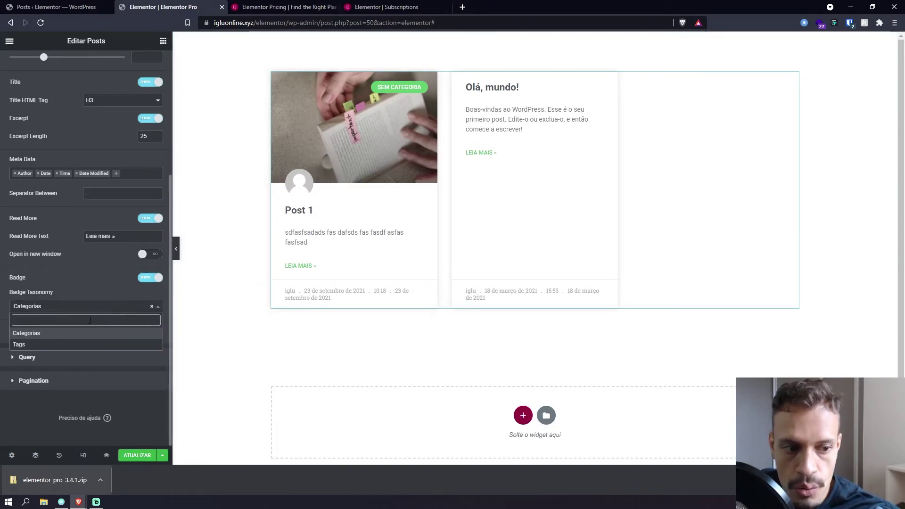
click(60, 347)
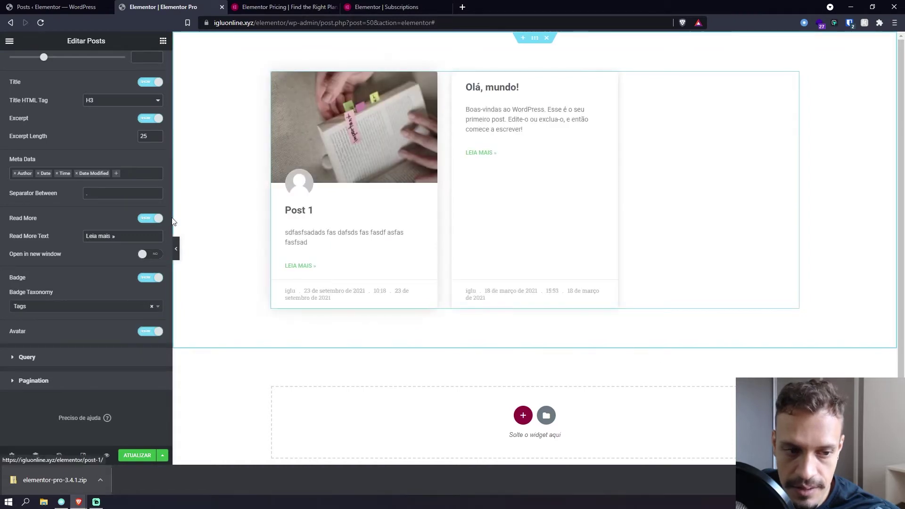
click(87, 306)
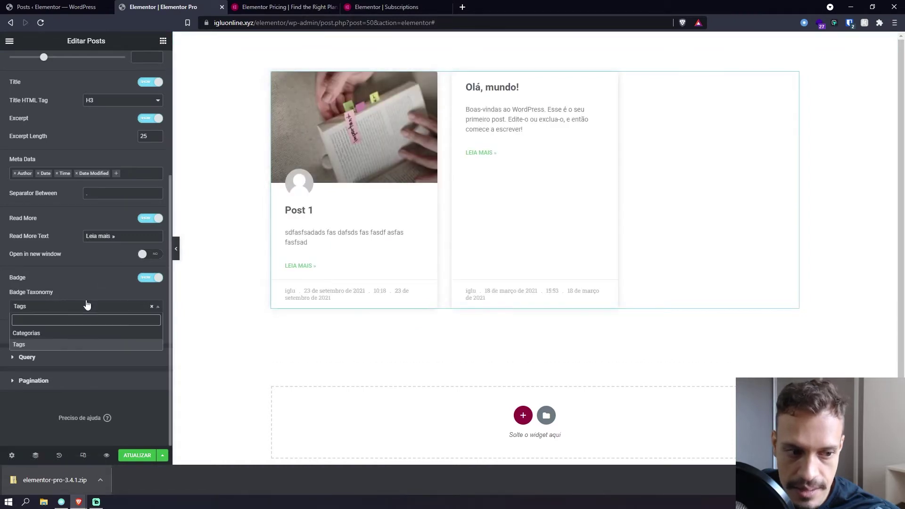
click(125, 333)
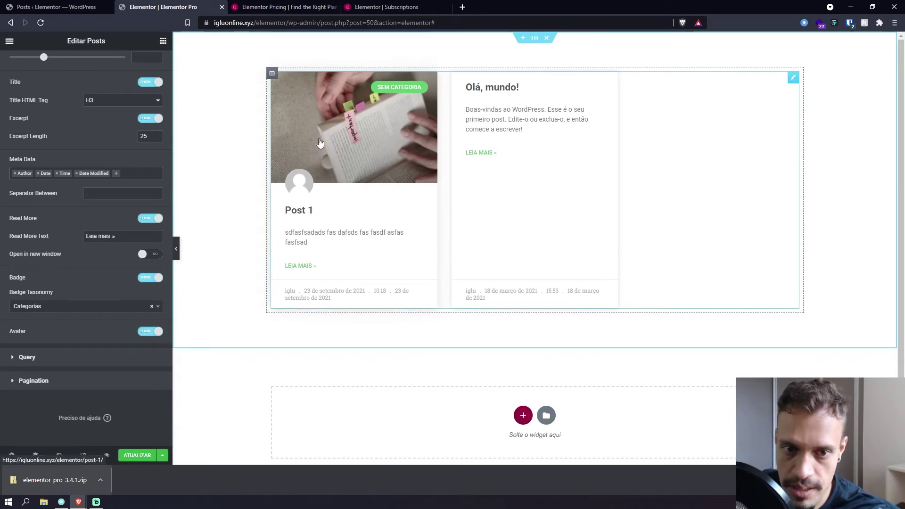
- Hide the badge and the avatar on the post cards
click(154, 281)
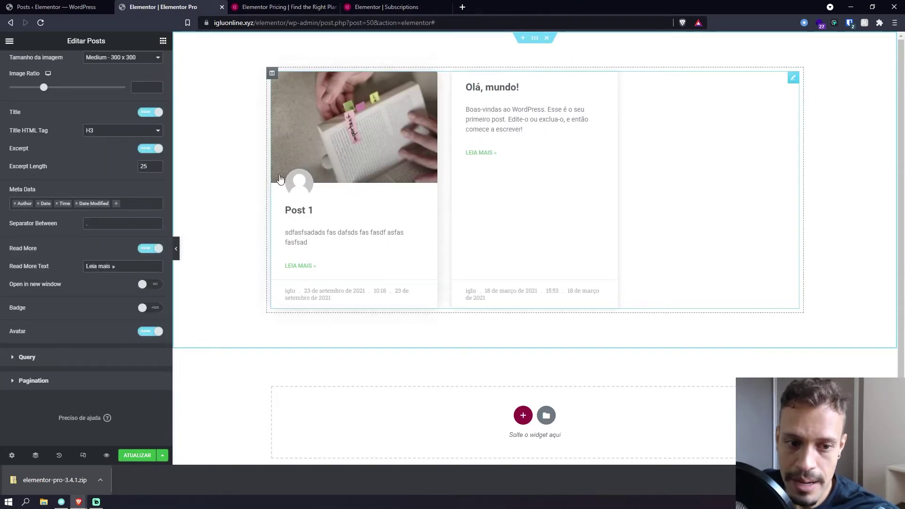
click(156, 332)
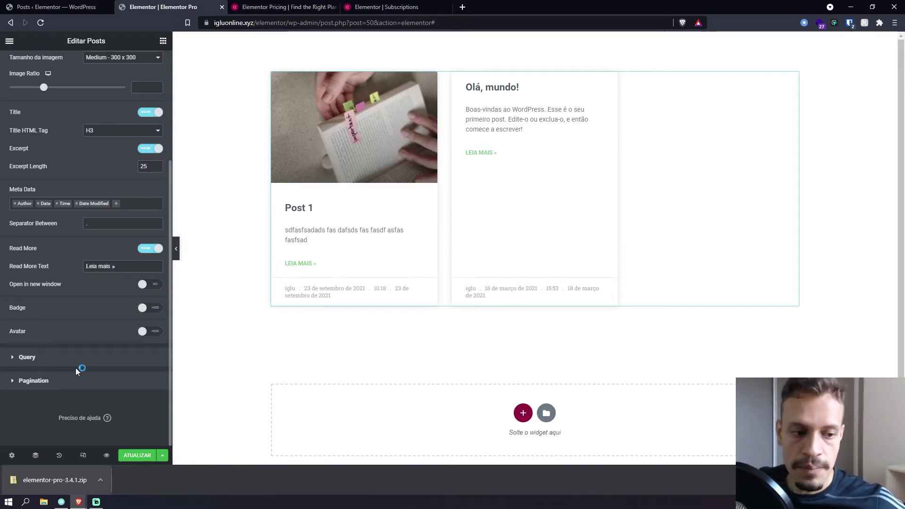
- Set the Posts widget's query source to Páginas and its Posts Per Page to 6
click(28, 358)
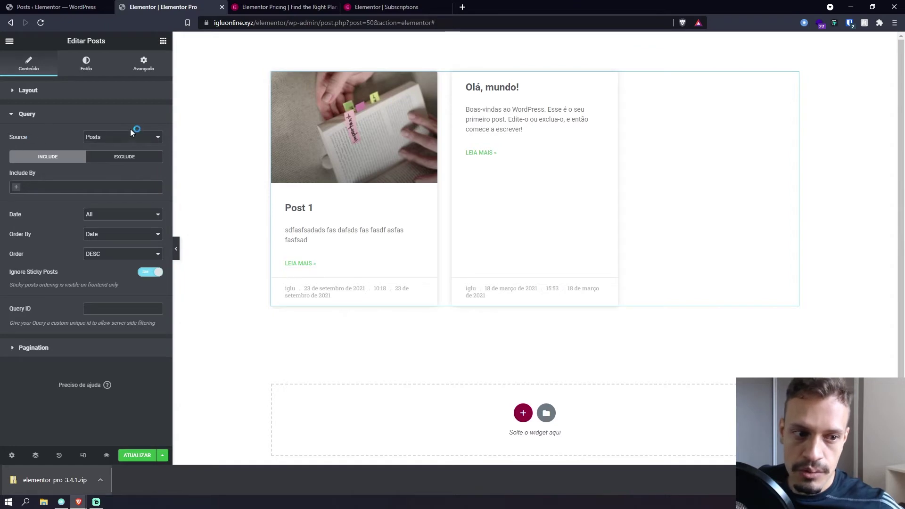
click(100, 142)
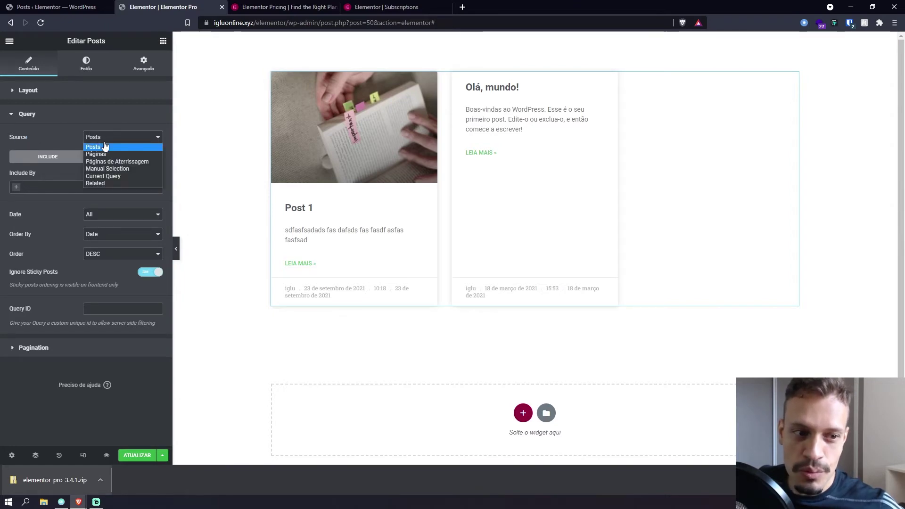
click(52, 144)
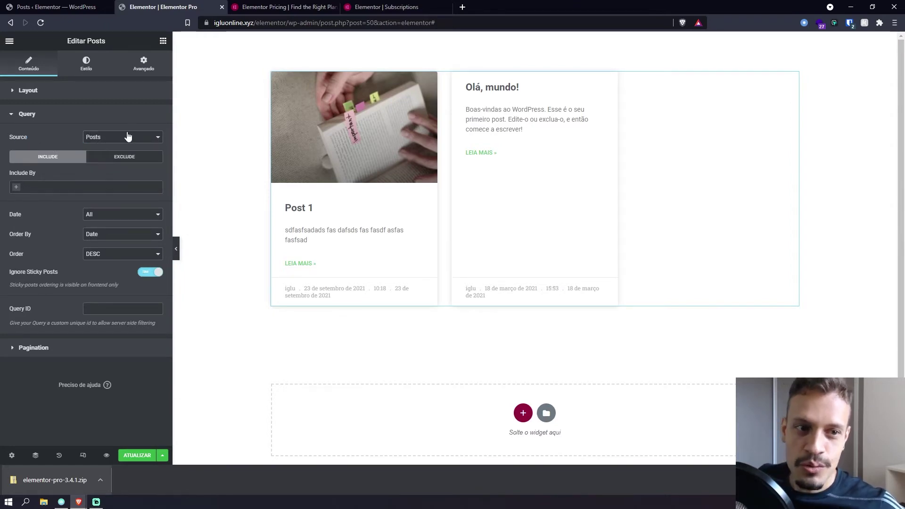
click(66, 8)
click(142, 8)
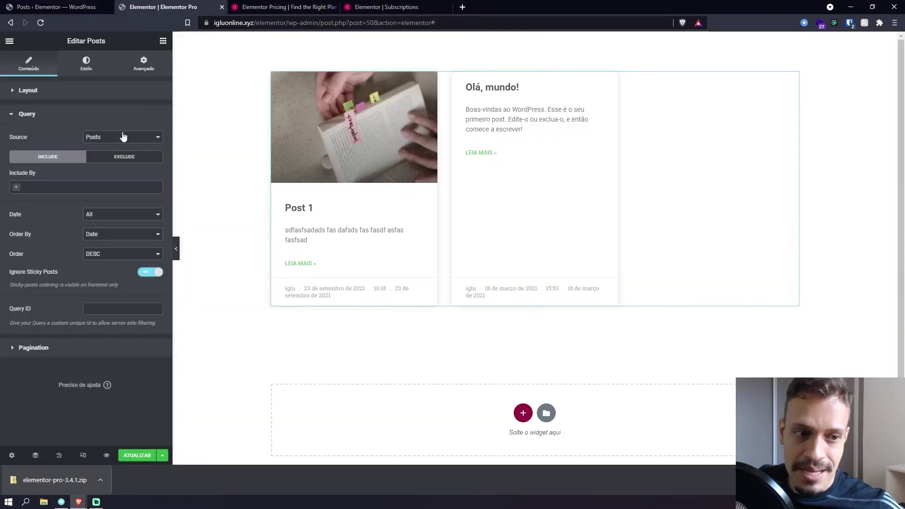
click(114, 137)
click(116, 153)
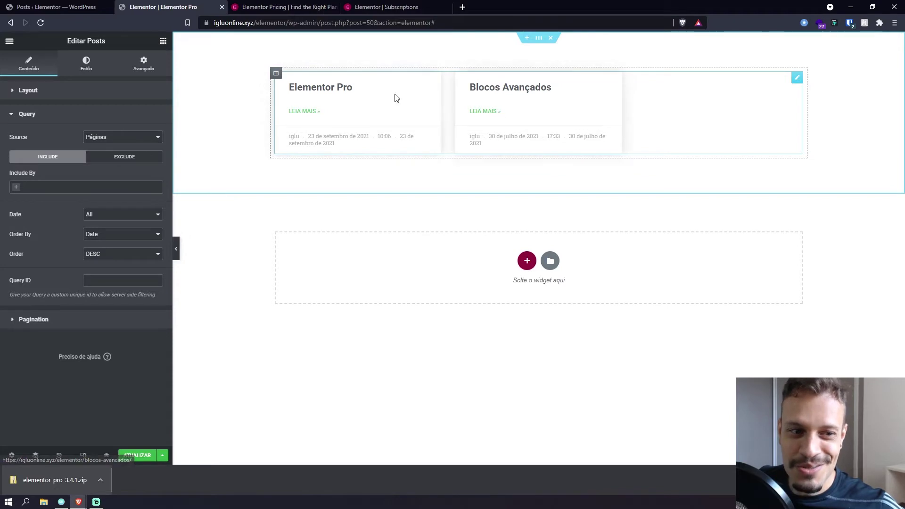
click(30, 90)
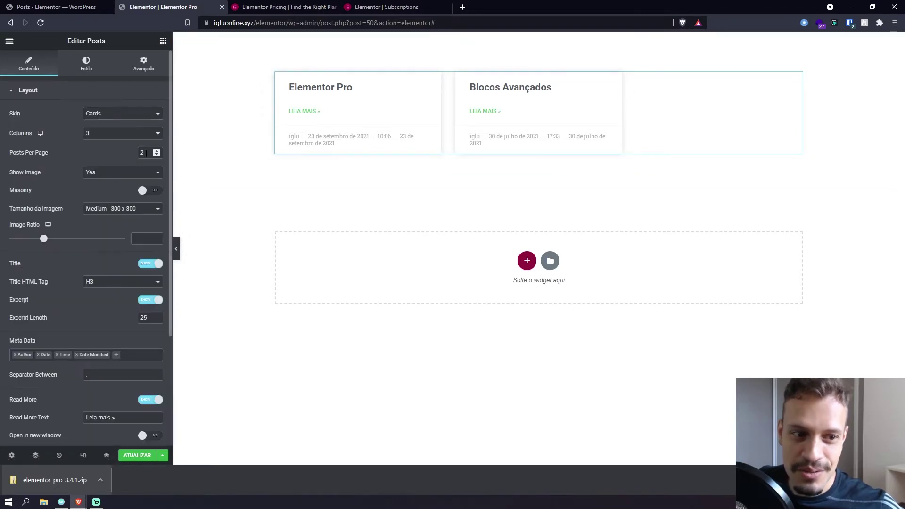
text(6)
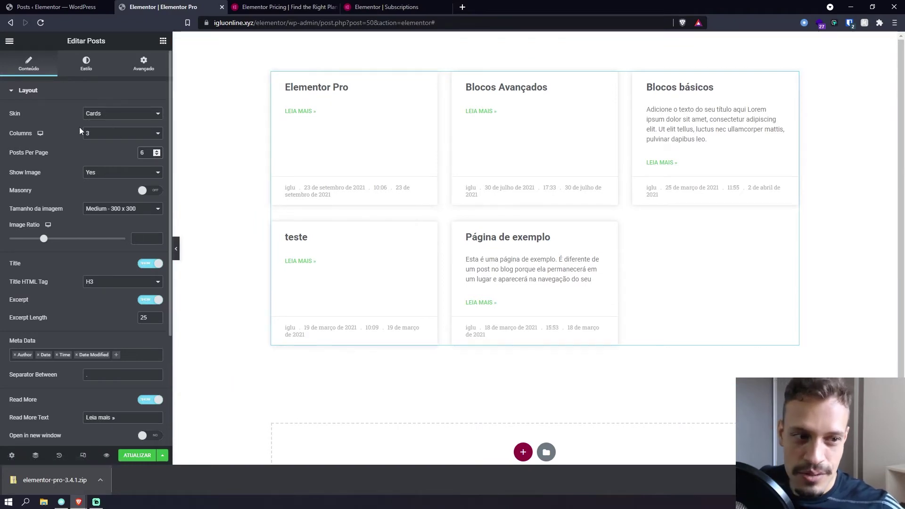
- Try Páginas de Aterrissagem and Manual Selection as the Posts widget's query source
scroll(93, 333, down, 3)
click(47, 363)
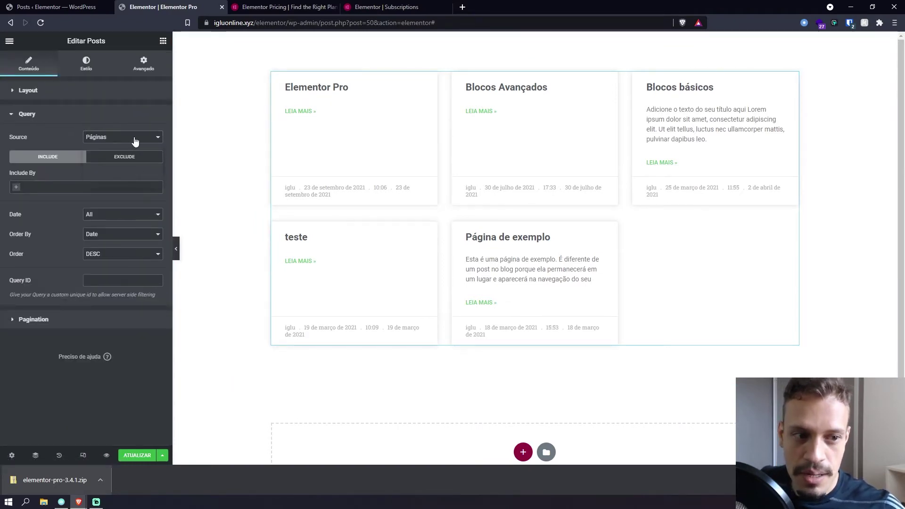
click(136, 137)
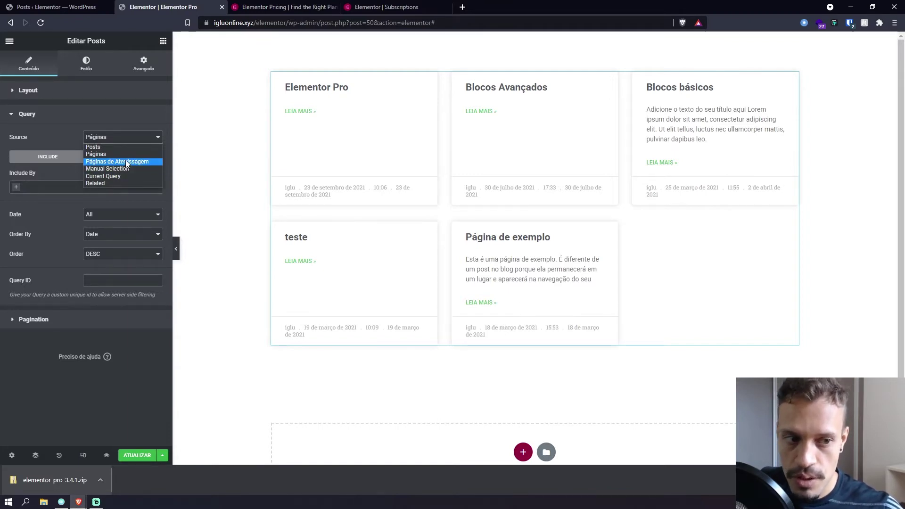
click(126, 162)
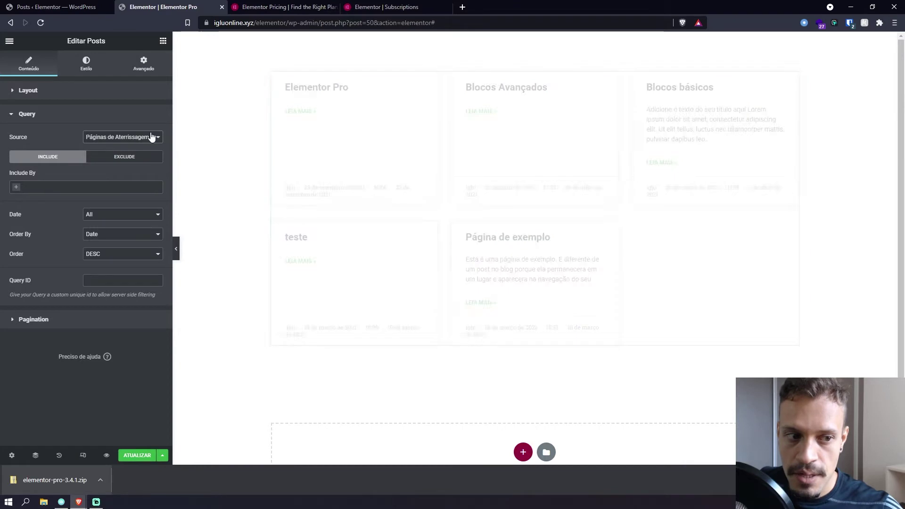
click(113, 137)
click(134, 169)
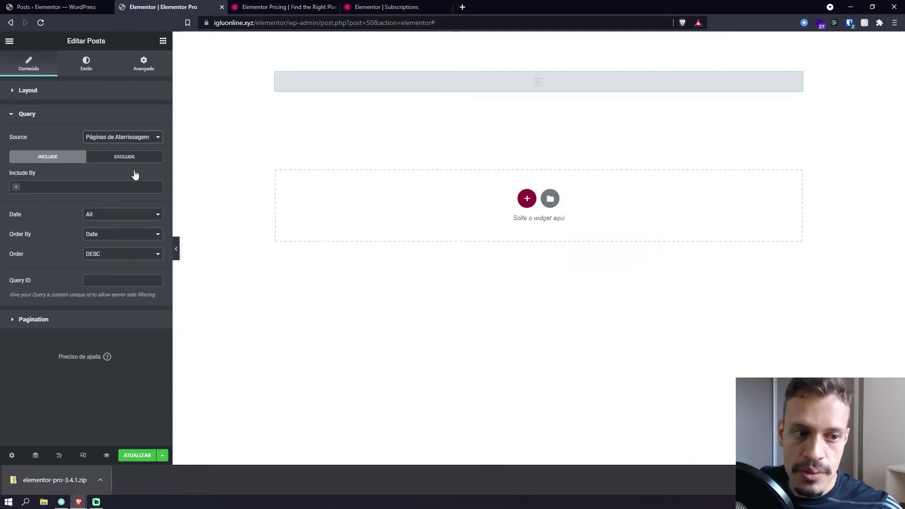
click(37, 176)
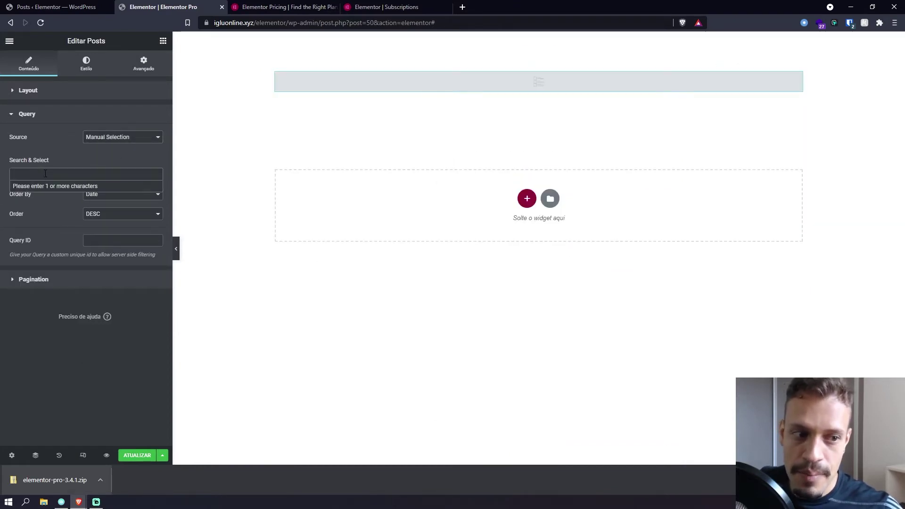
click(107, 152)
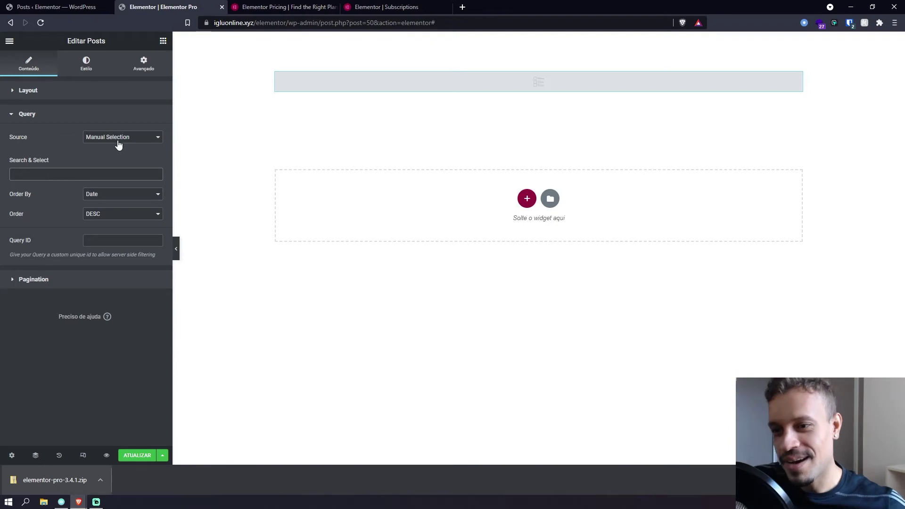
- Try Current Query and Related as the query source, and return the source to Posts
click(118, 144)
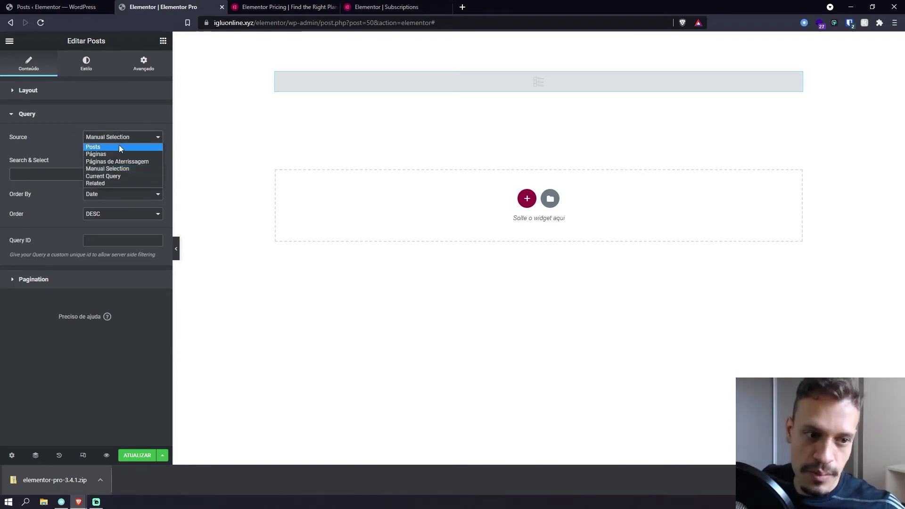
click(121, 176)
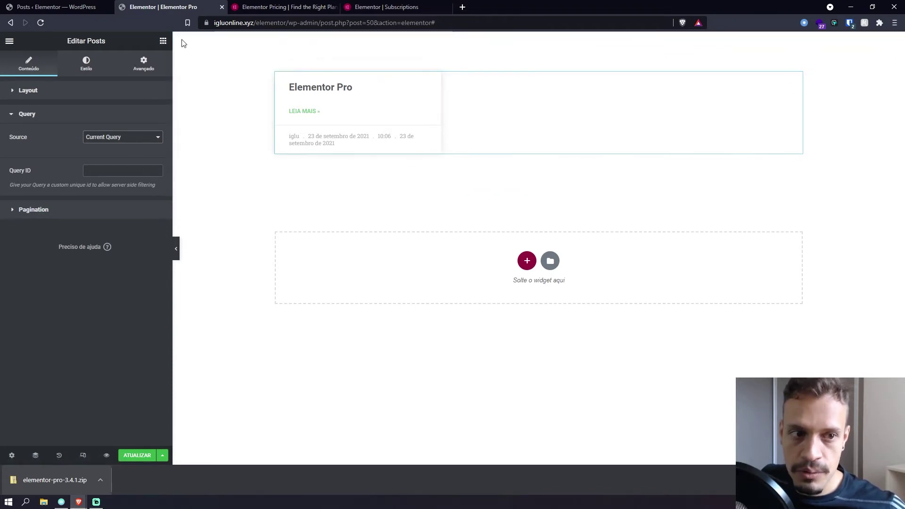
click(113, 136)
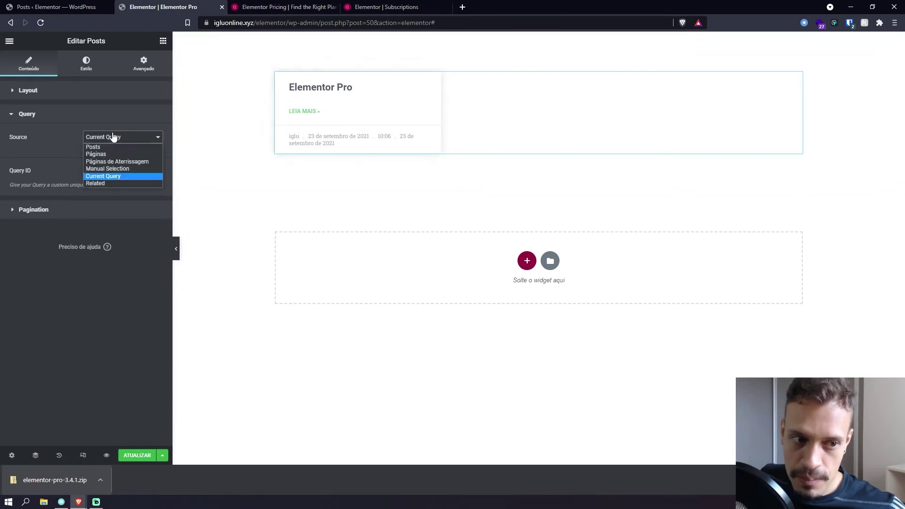
click(119, 184)
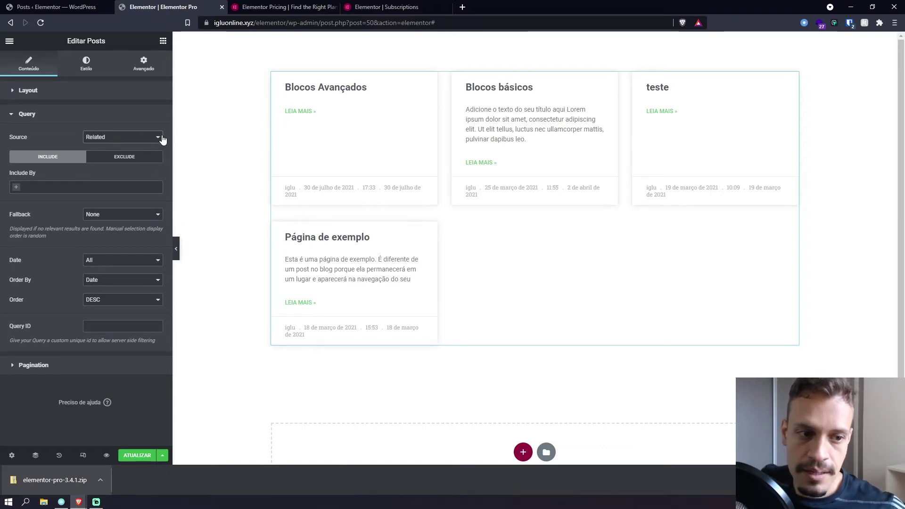
click(115, 137)
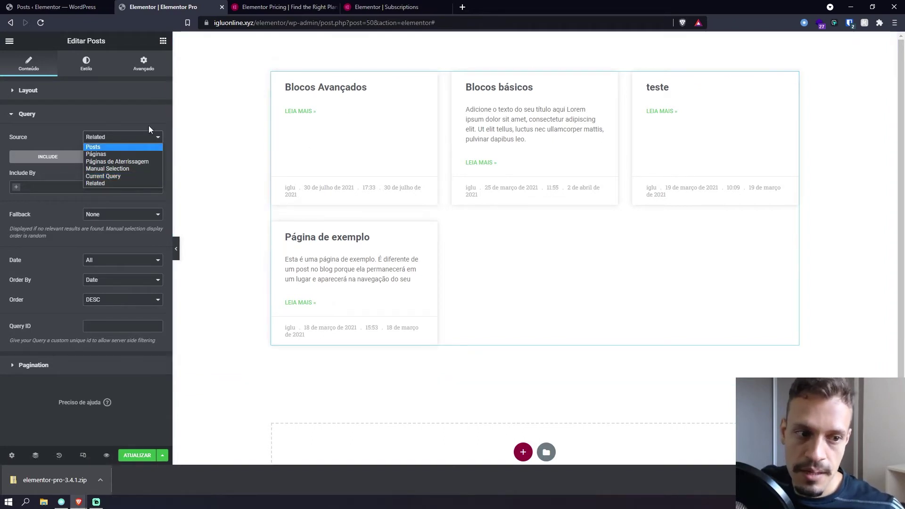
click(96, 146)
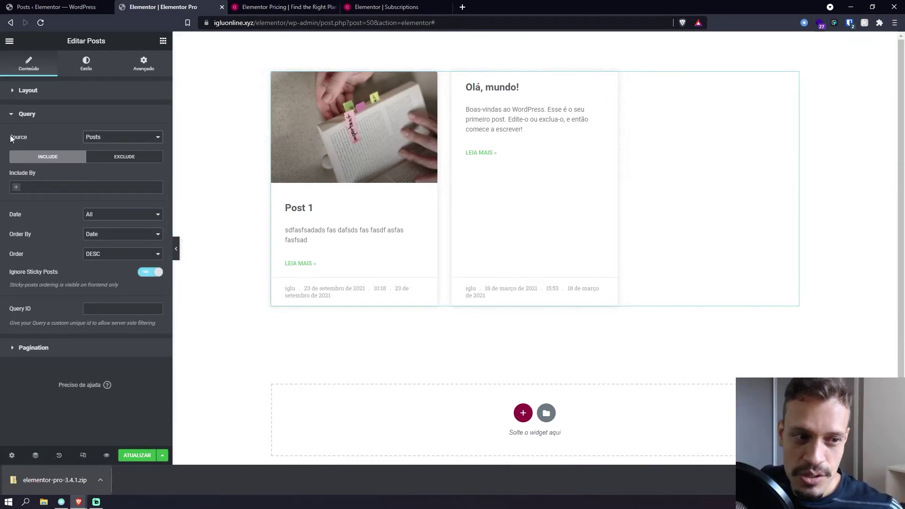
- Review the query's Source choices and the criteria offered under Include By
drag(9, 137, 31, 136)
click(100, 136)
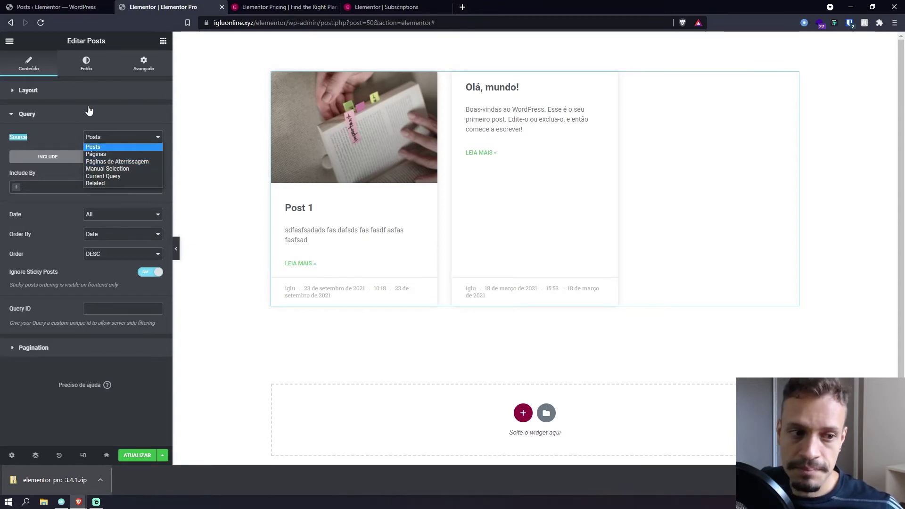
click(69, 143)
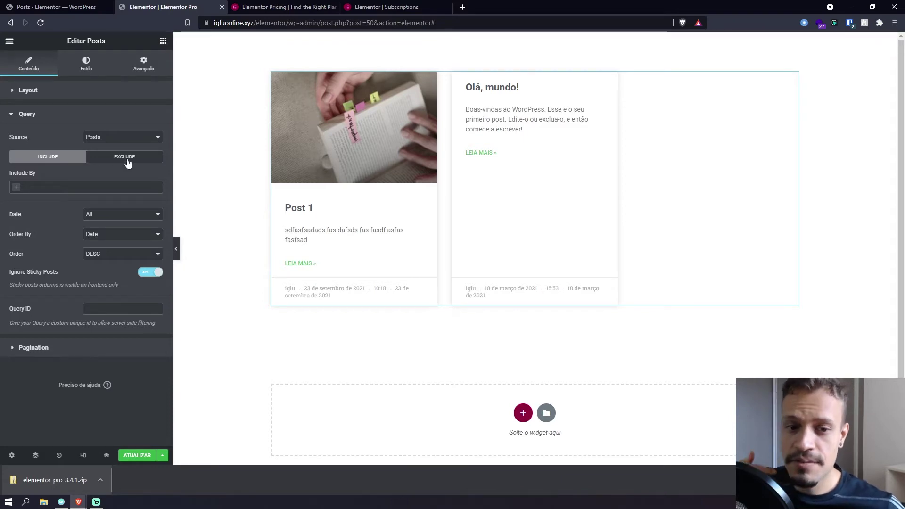
click(73, 186)
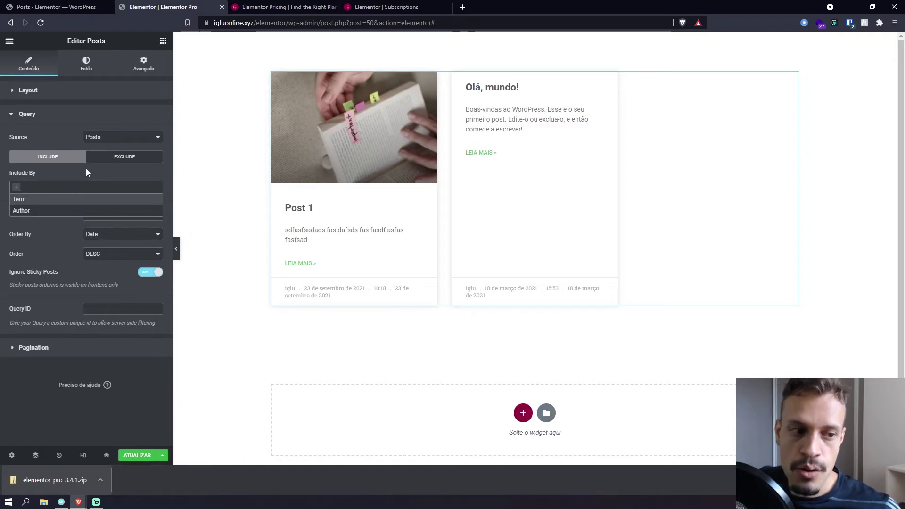
- Exclude posts from the query by Term, using the term Categorias: Sem categoria
click(115, 158)
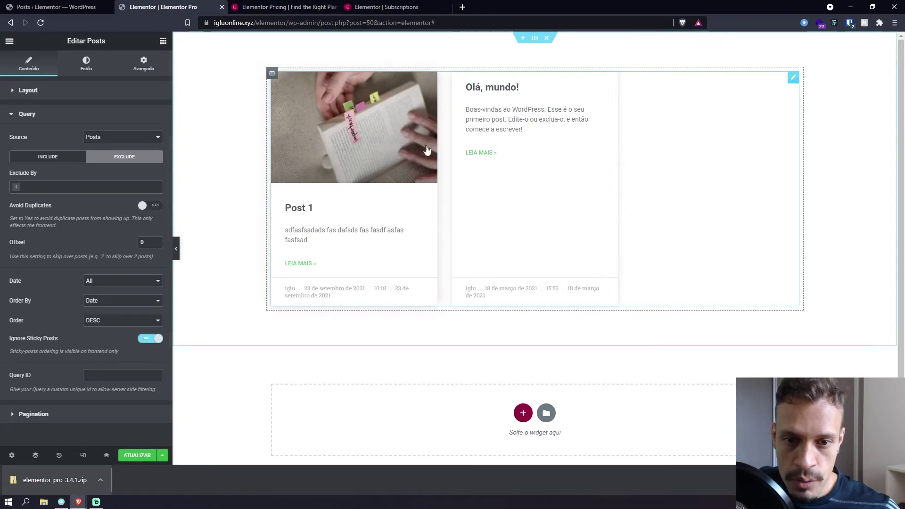
click(50, 186)
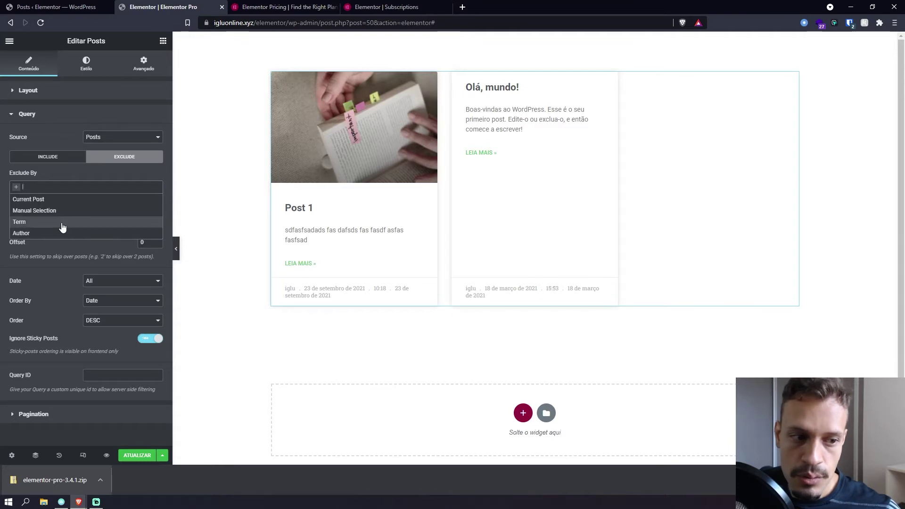
click(59, 226)
click(64, 218)
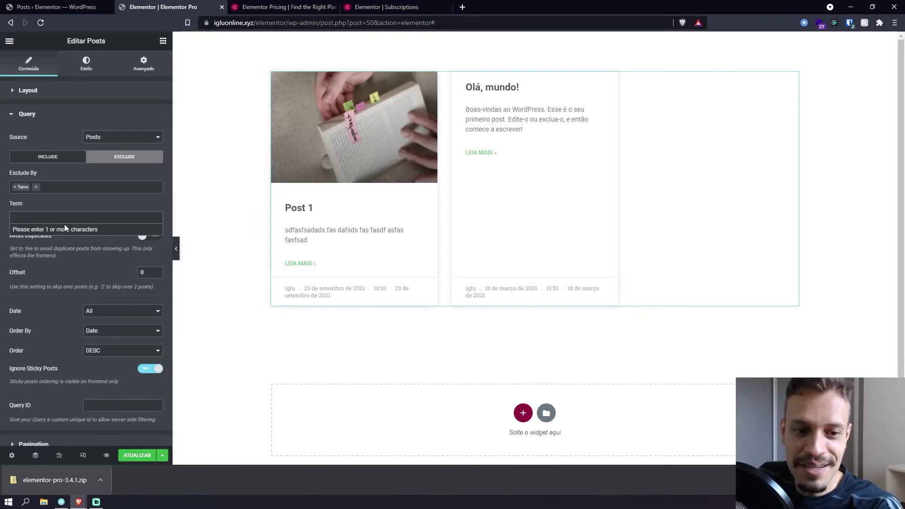
text(se)
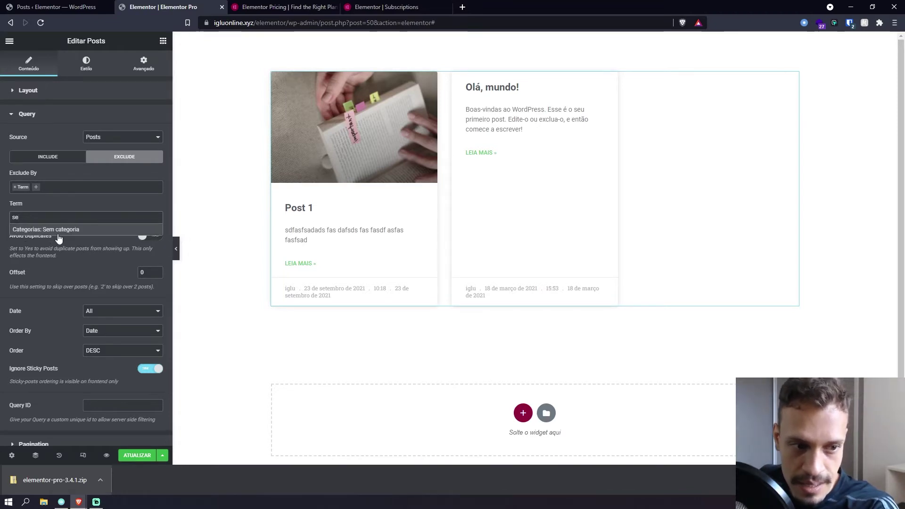
click(38, 231)
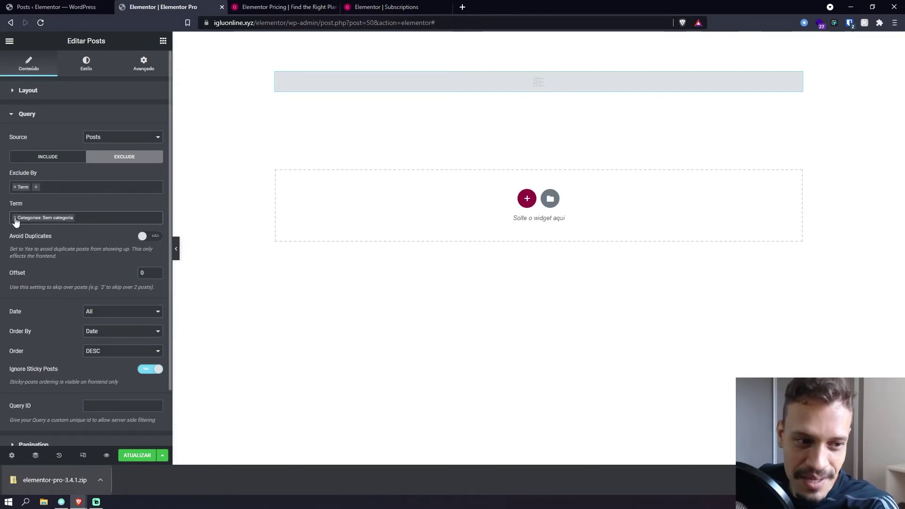
- Open the Olá, mundo! post for full editing from the WordPress posts list, discarding its Quick Edit form
click(56, 6)
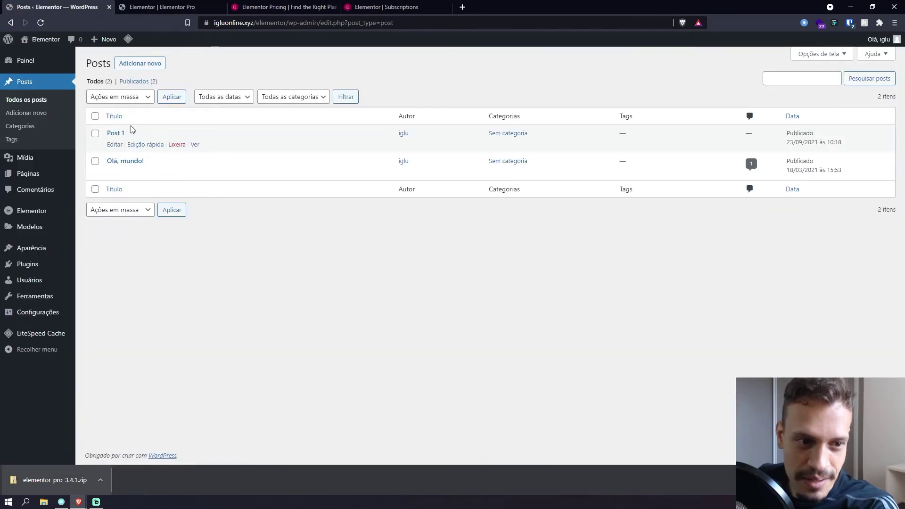
click(149, 172)
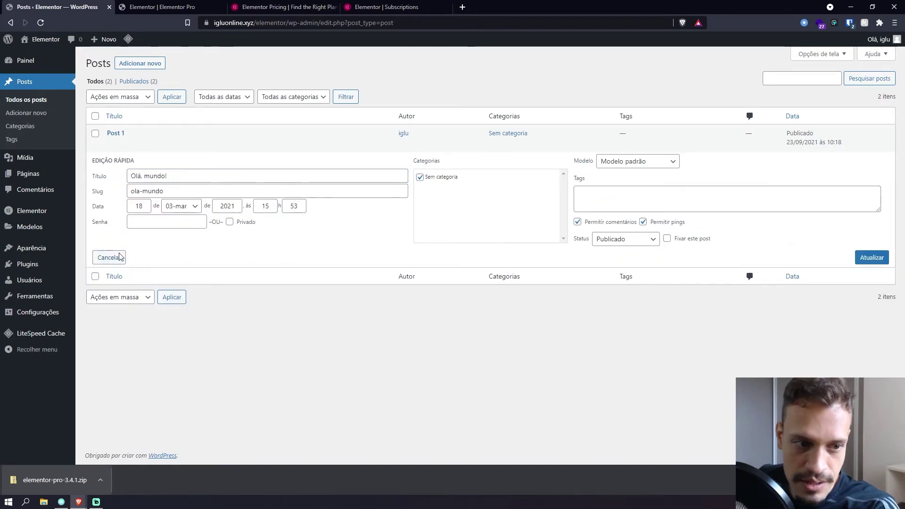
click(113, 257)
click(128, 161)
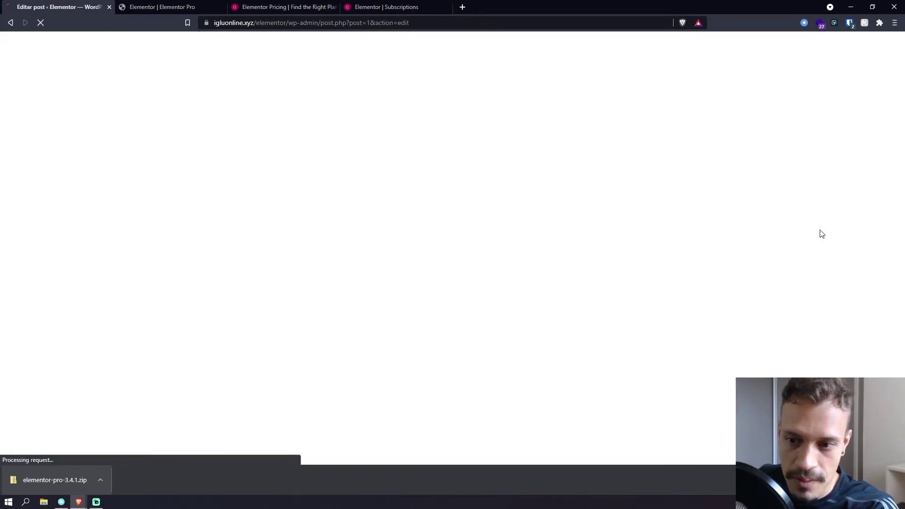
- Add a new category named diferente to the Olá, mundo! post and update the post
scroll(815, 321, down, 2)
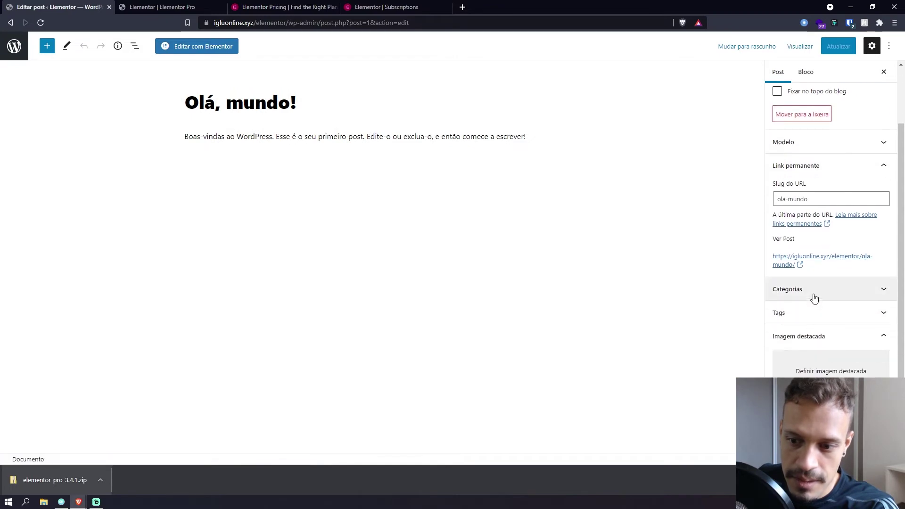
click(814, 290)
click(807, 327)
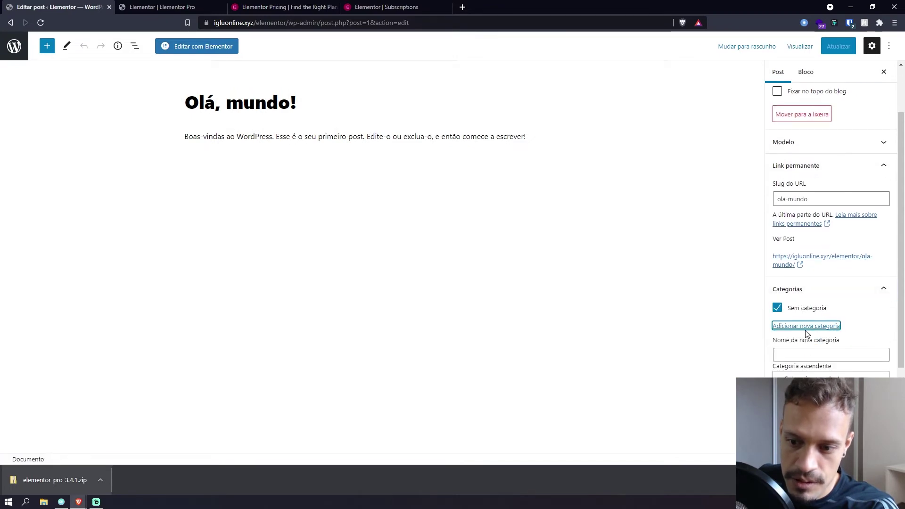
click(807, 355)
text(di)
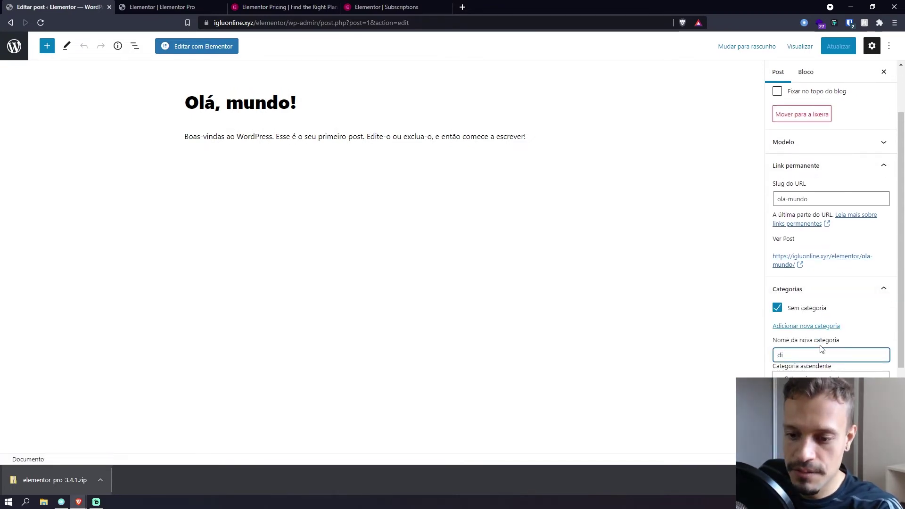
text(ferente)
key(Return)
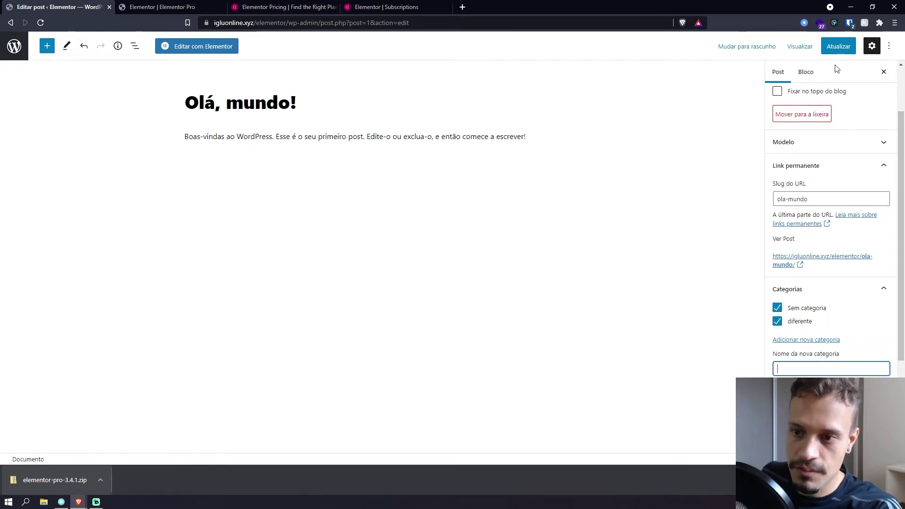
click(839, 47)
- Switch to the Elementor editor, update the page containing the Posts widget, and reload the editor
click(161, 7)
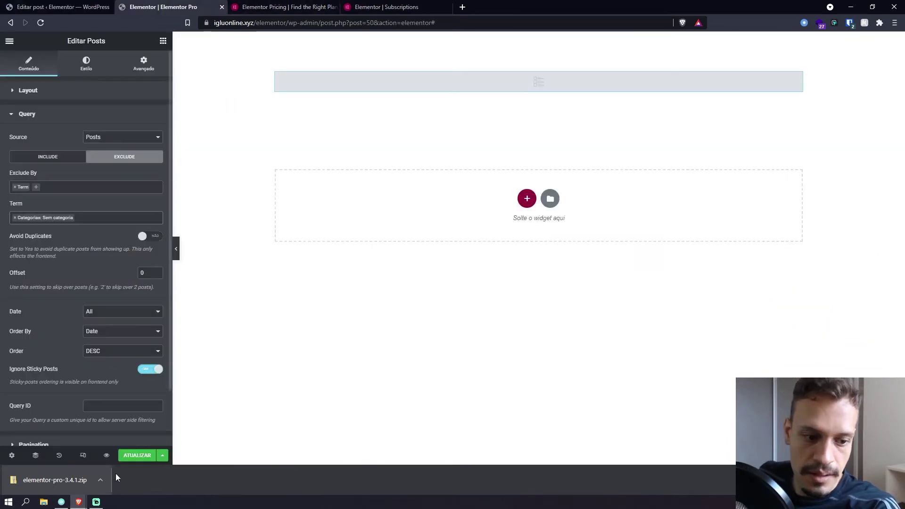
click(138, 455)
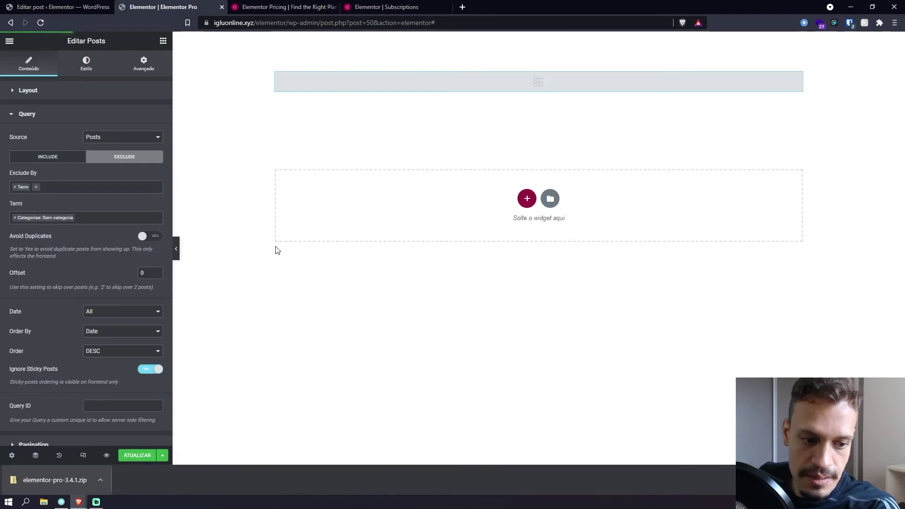
key(F5)
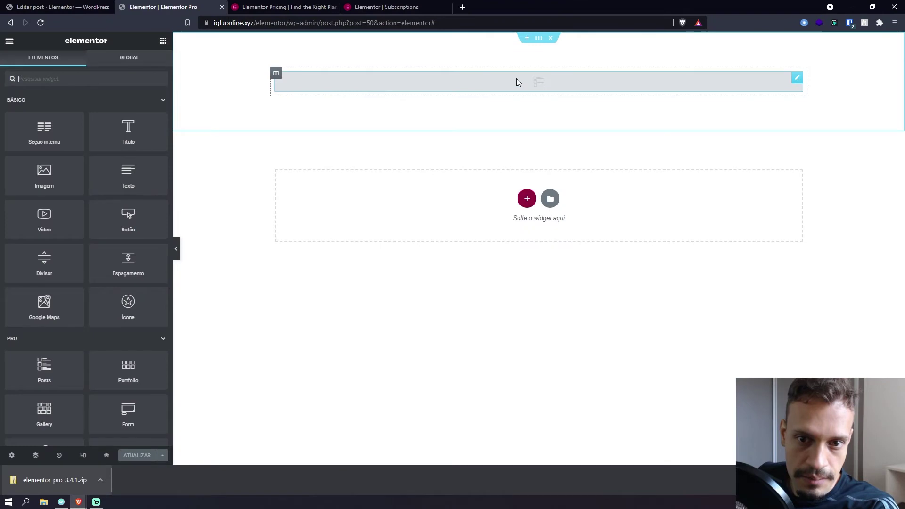
- In the Posts widget's query exclusions, replace the Sem categoria term with Categorias: diferente
click(517, 79)
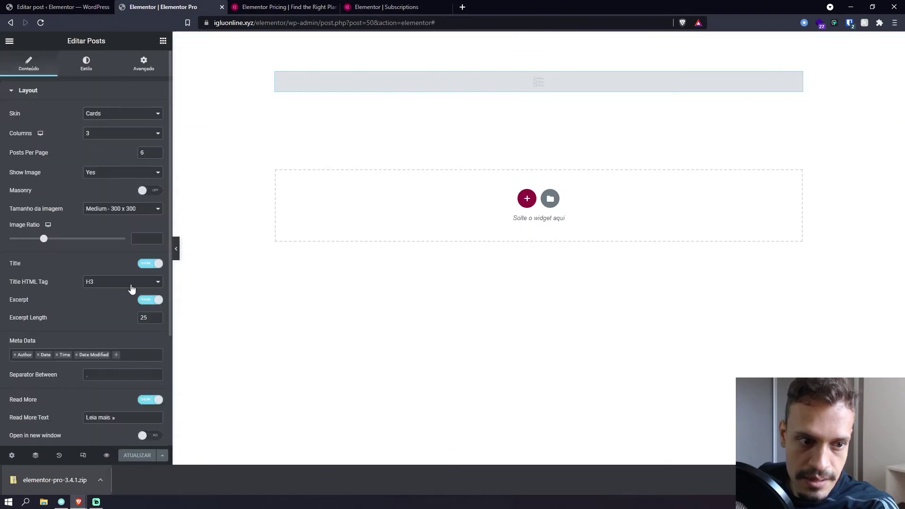
scroll(99, 151, down, 3)
click(62, 362)
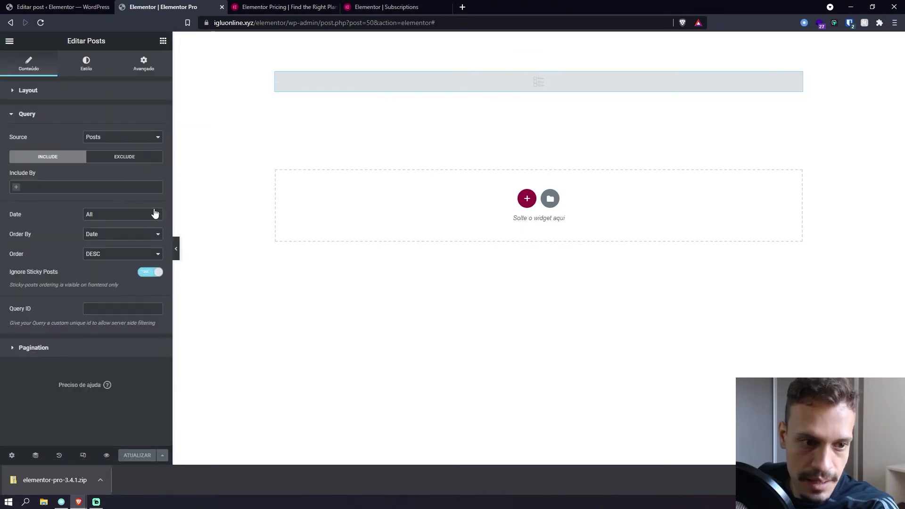
click(125, 156)
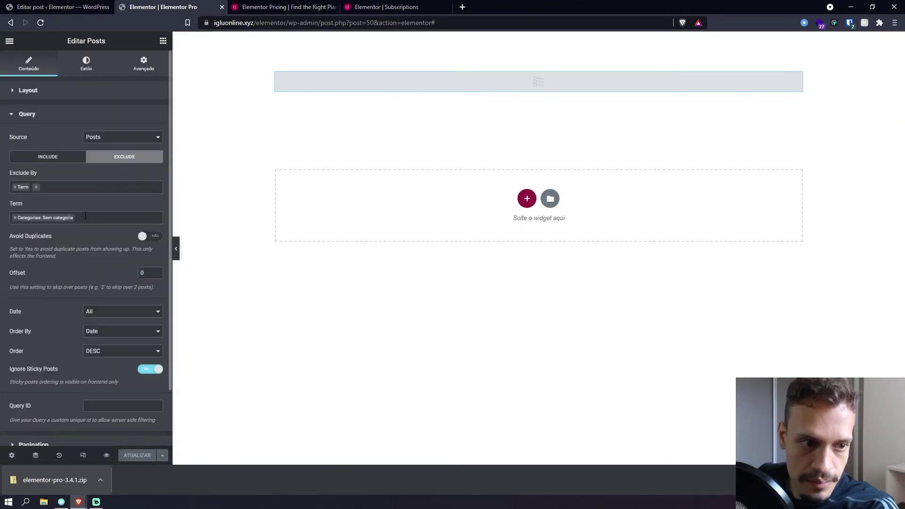
click(15, 218)
click(58, 217)
text(dif)
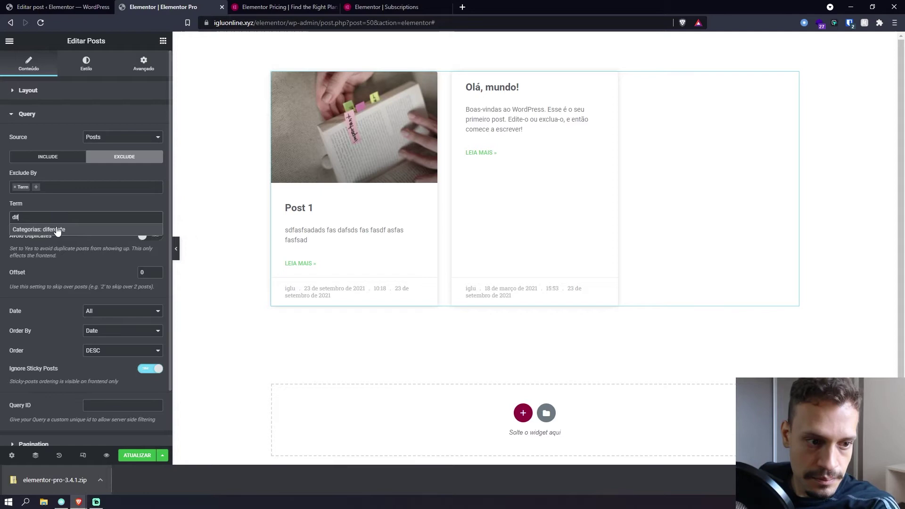
click(60, 228)
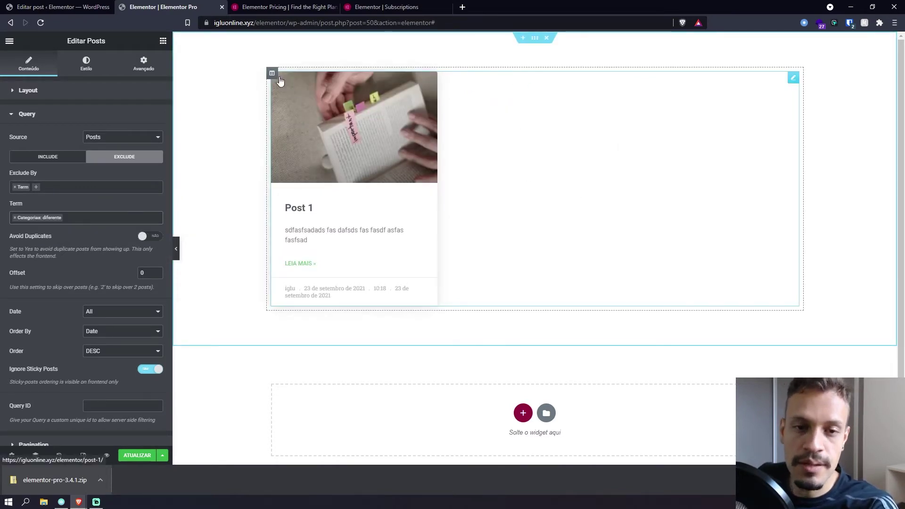
- Clear the diferente term and replace the Term exclusion criterion with Current Post
click(14, 218)
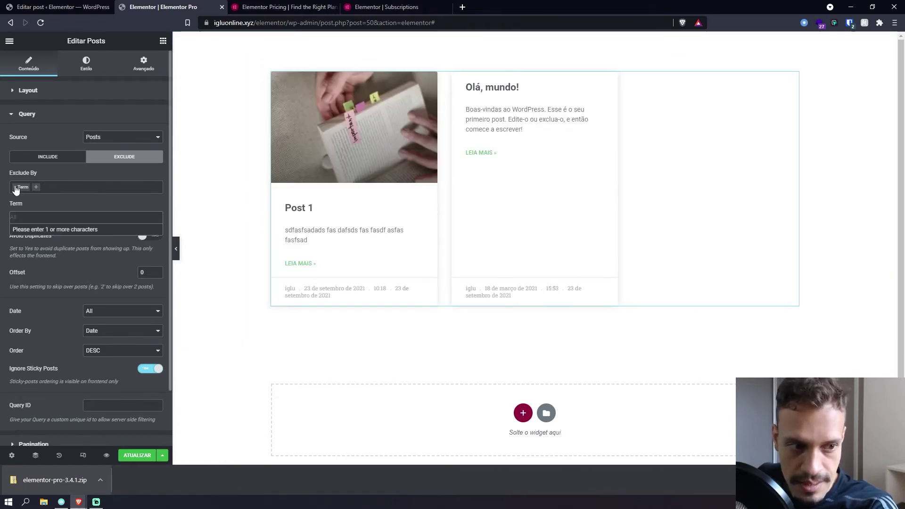
click(14, 187)
click(52, 187)
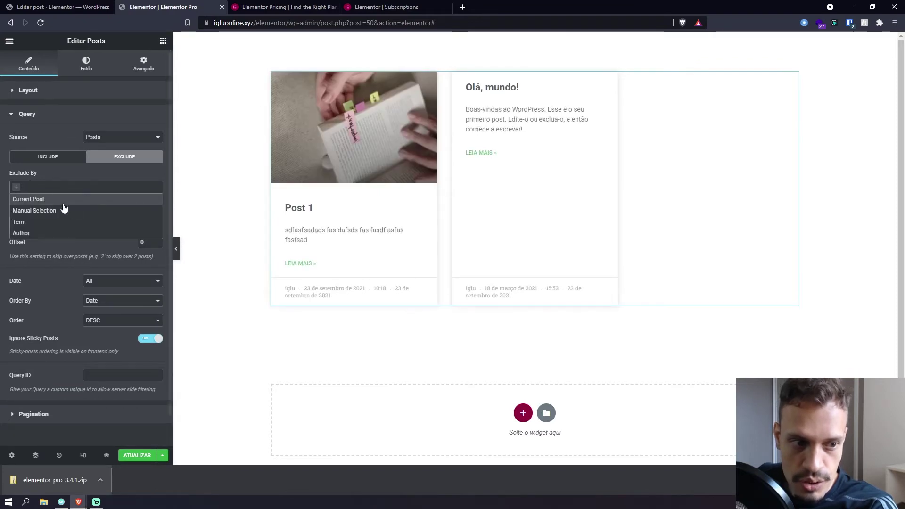
click(49, 201)
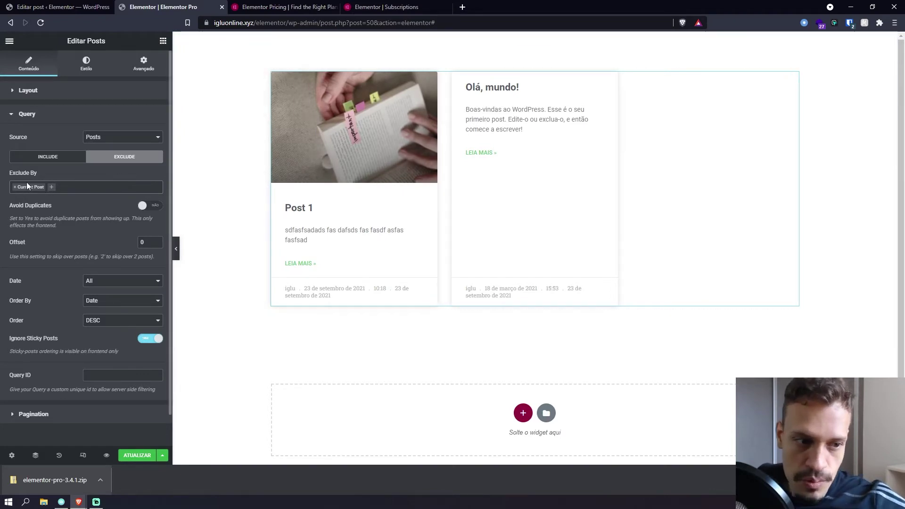
- Replace the Current Post exclusion with Manual Selection, and try excluding Post 1 before removing it from the selection
click(13, 187)
click(15, 188)
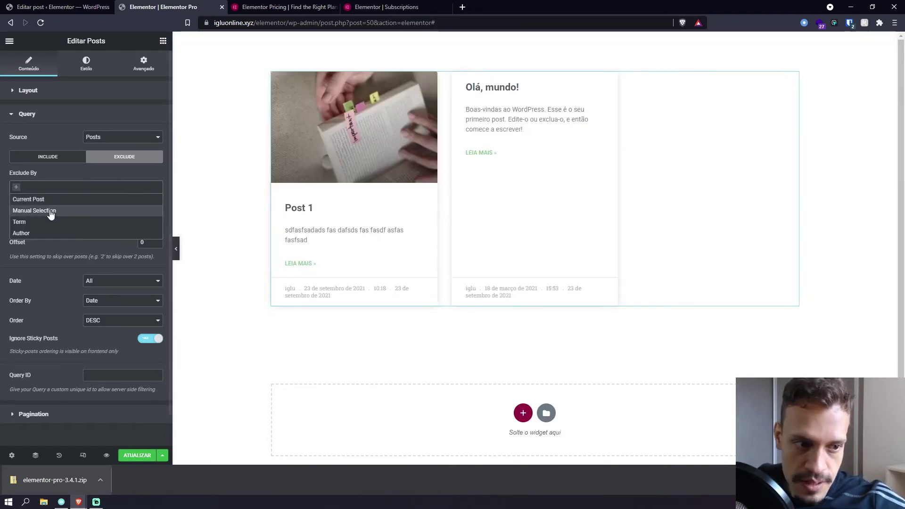
click(49, 209)
click(36, 213)
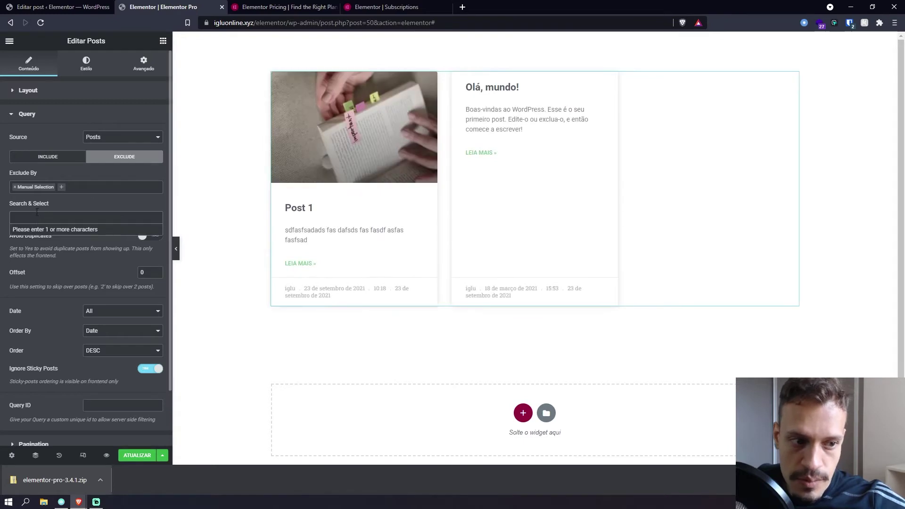
click(13, 187)
click(90, 200)
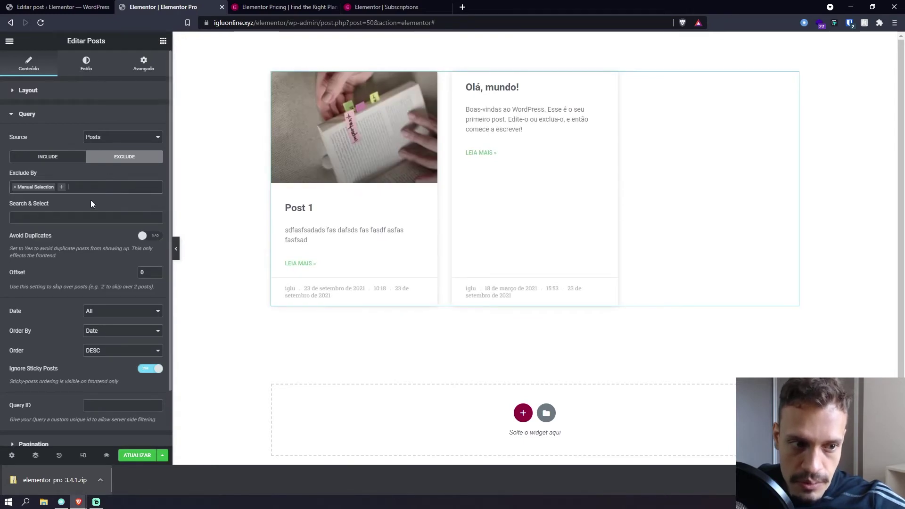
click(76, 218)
click(77, 218)
click(79, 218)
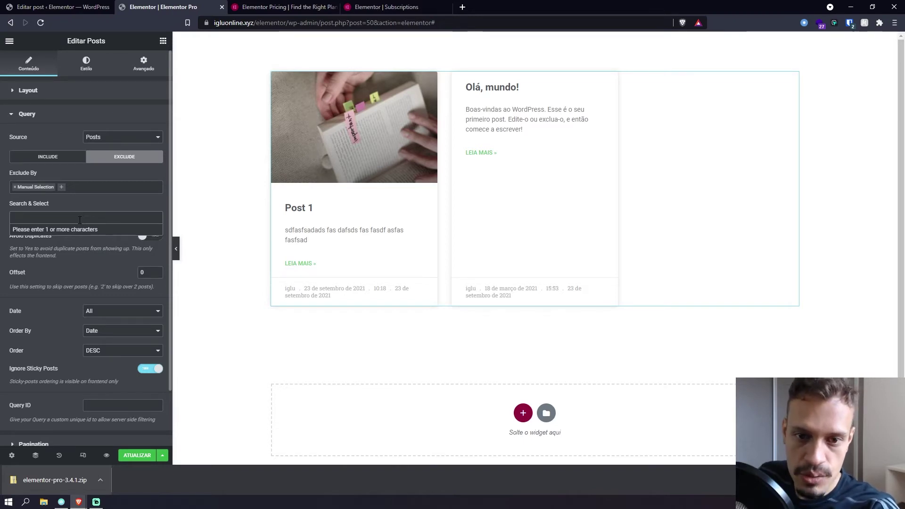
text(po)
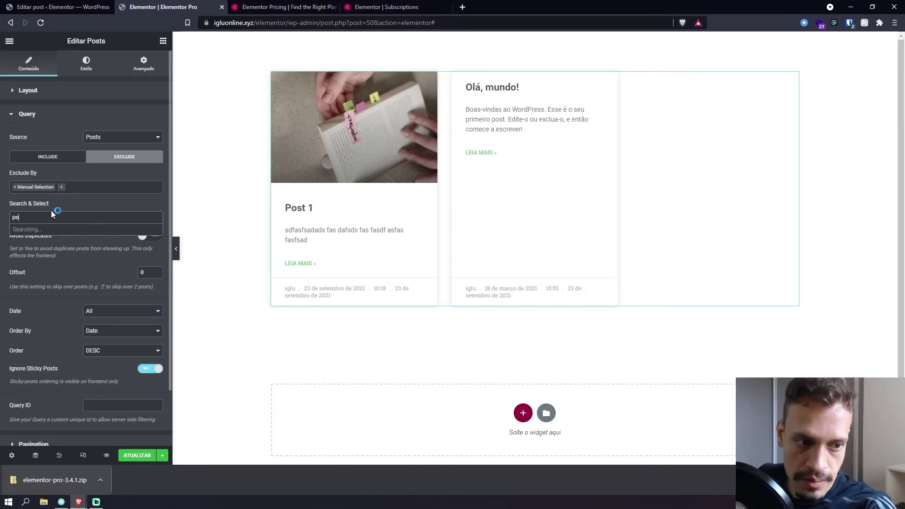
click(47, 231)
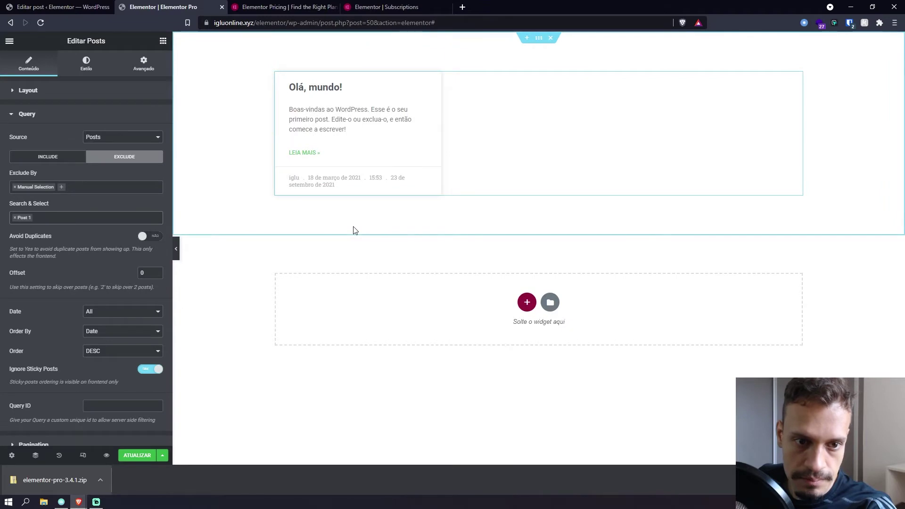
click(14, 217)
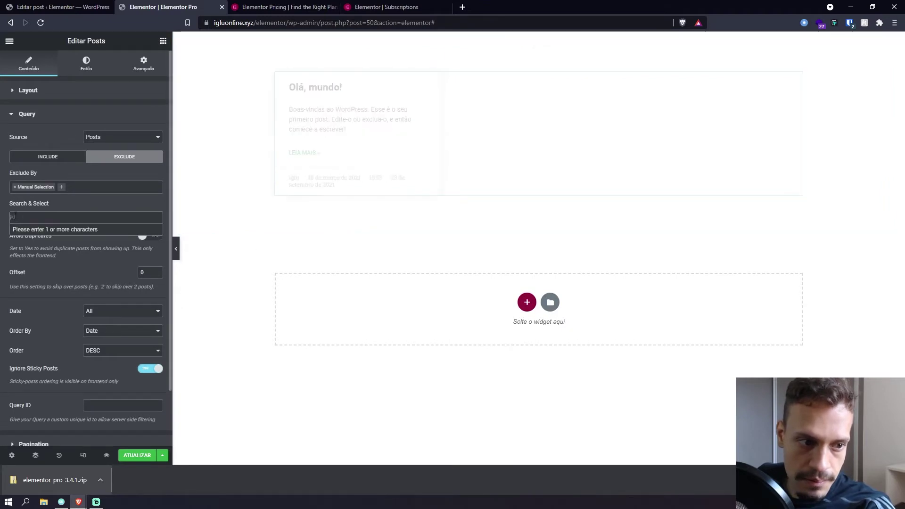
- Try Manual Selection as the query source, review the other source choices, and return the source to Posts
click(121, 138)
click(117, 169)
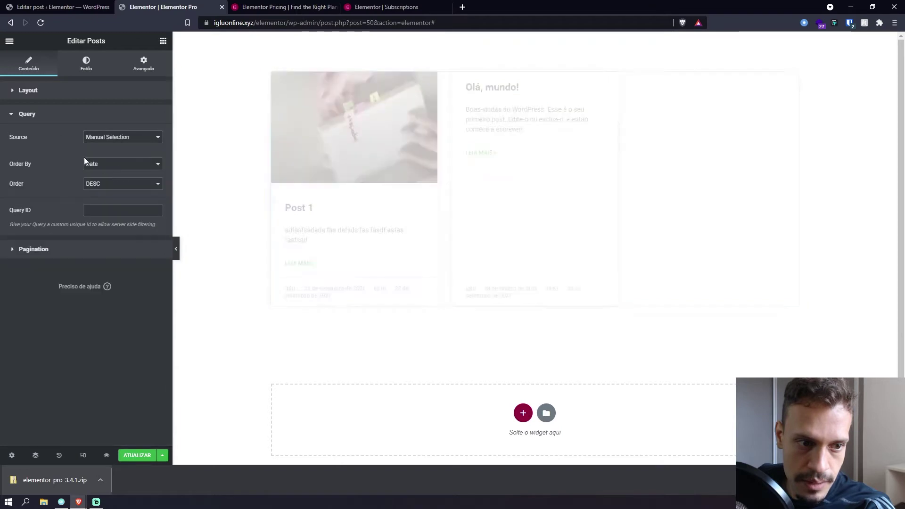
click(118, 138)
click(117, 138)
click(124, 138)
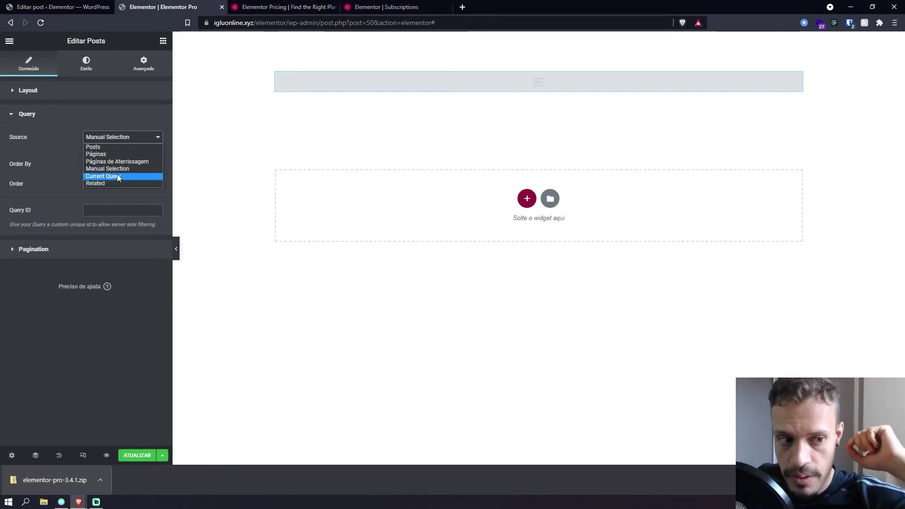
click(55, 148)
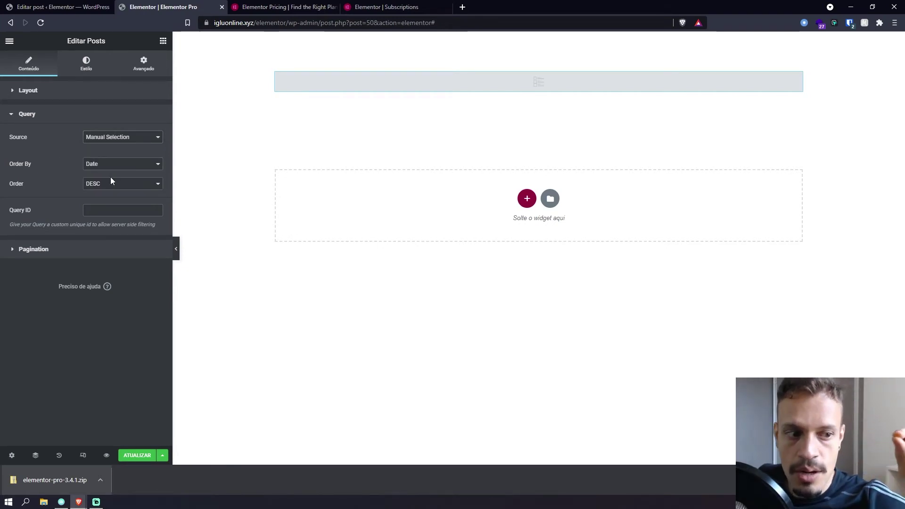
click(106, 134)
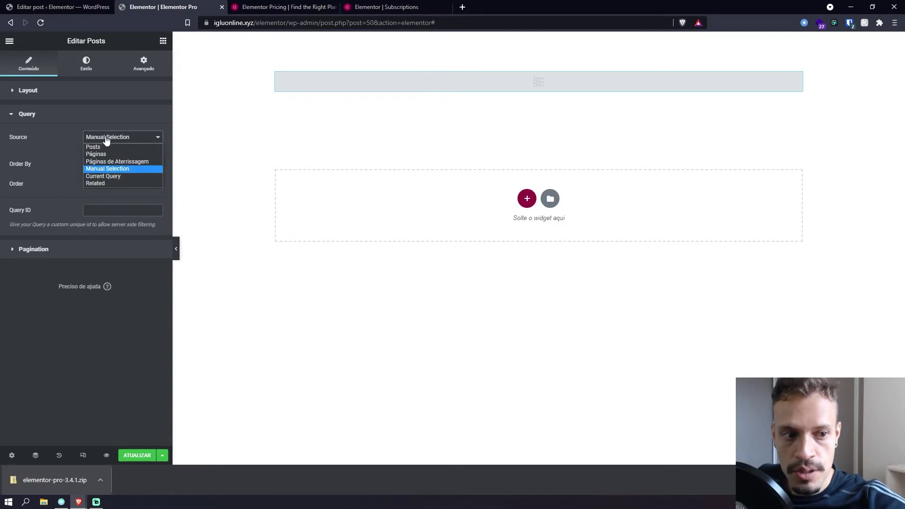
click(107, 149)
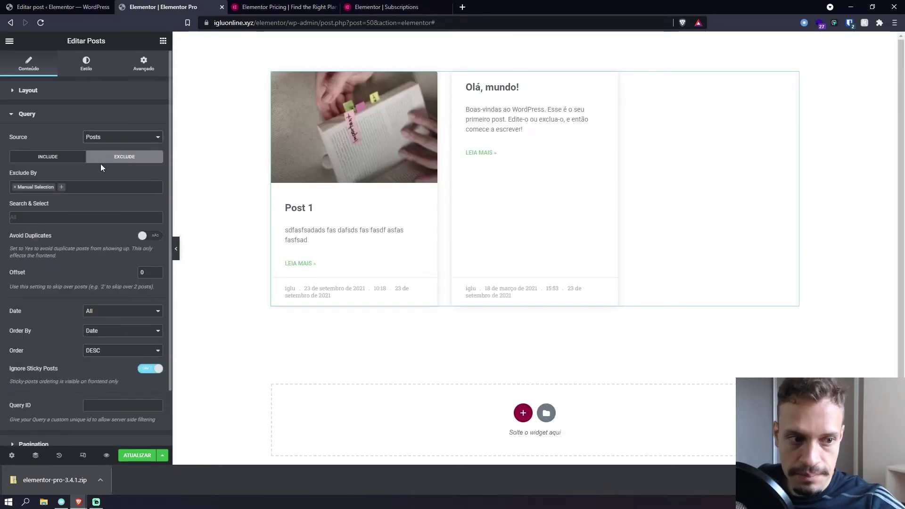
- Remove the Manual Selection exclusion and include posts by Term, using Categorias: diferente
click(15, 187)
click(48, 156)
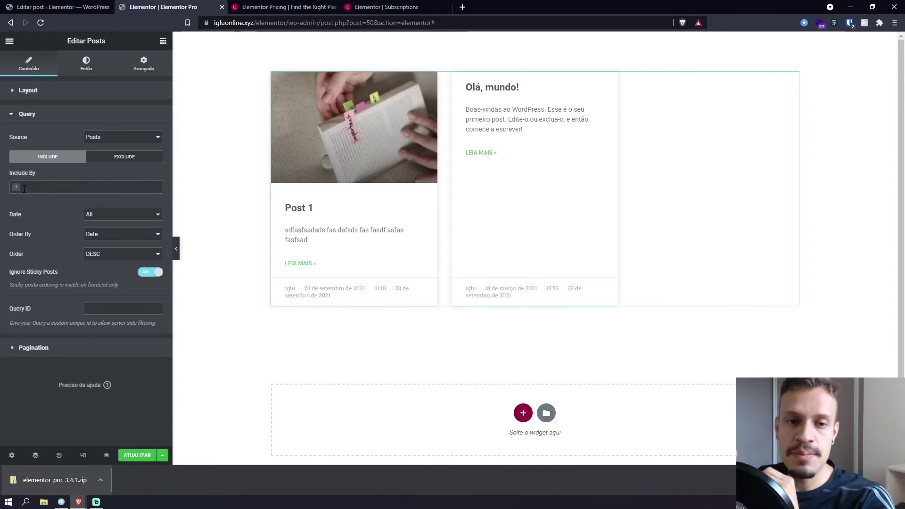
click(44, 190)
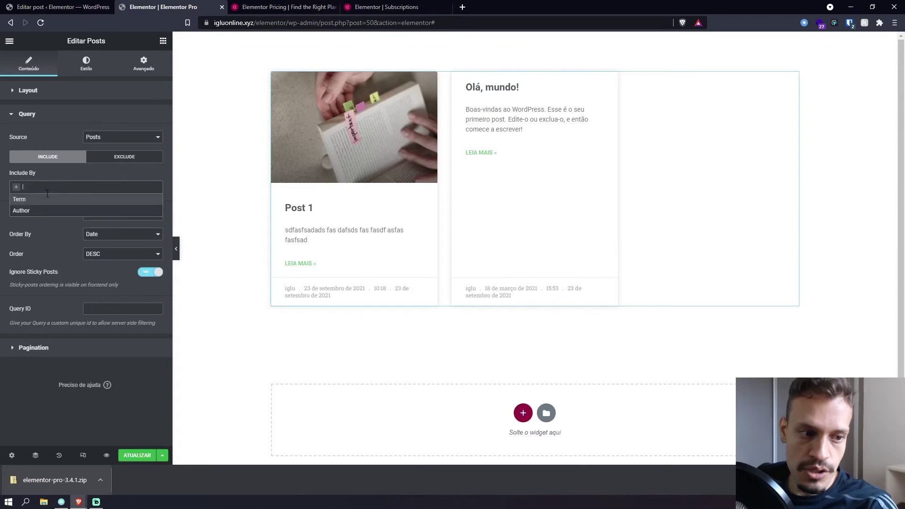
click(45, 203)
click(55, 218)
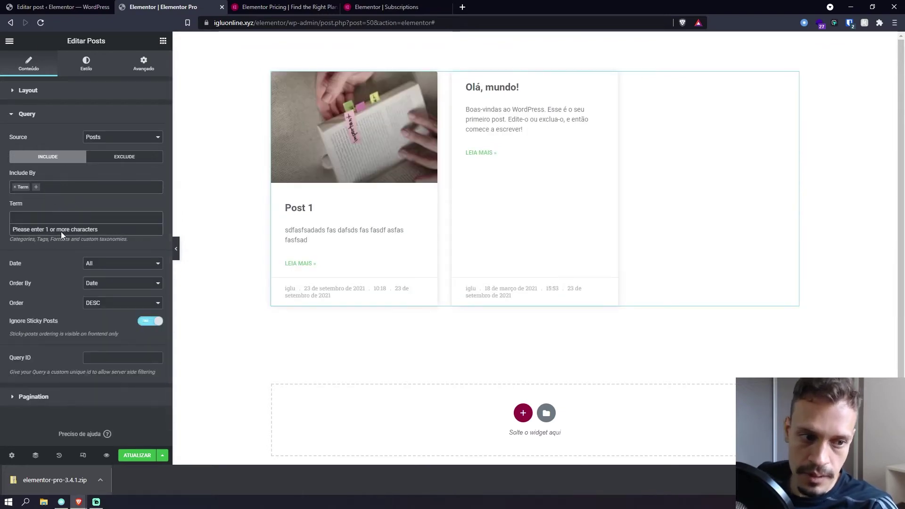
text(di)
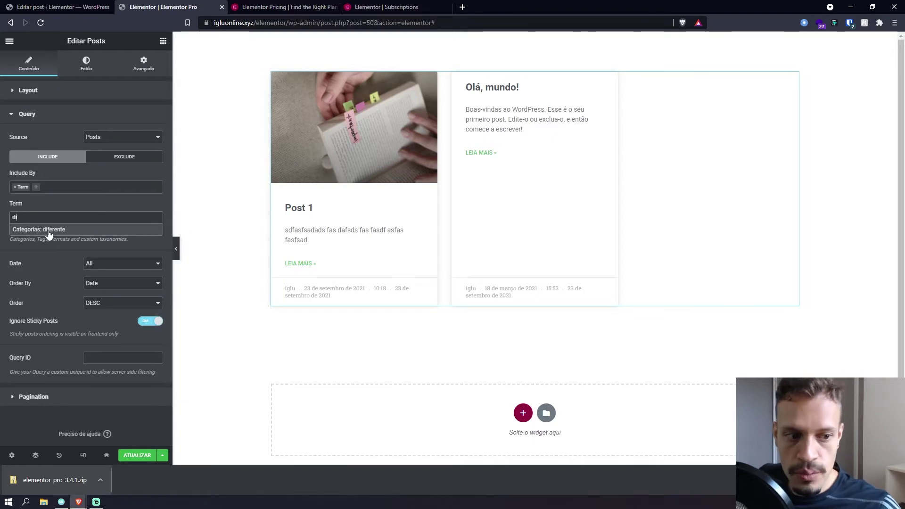
click(45, 230)
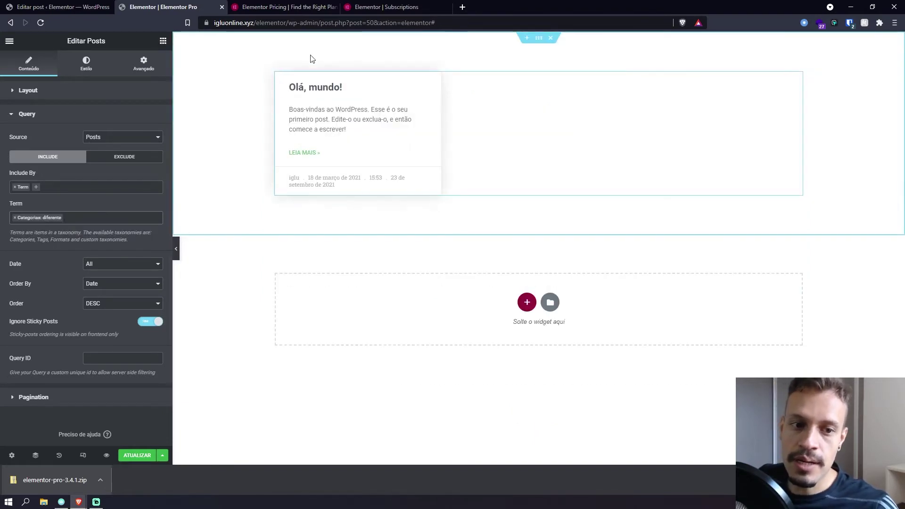
- Remove the diferente term and the Term criterion from the query's inclusion filter
click(15, 217)
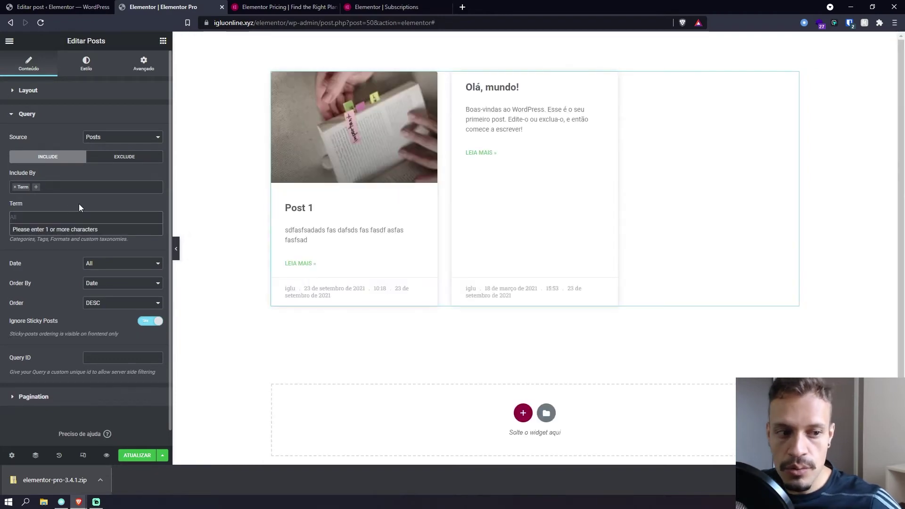
click(15, 188)
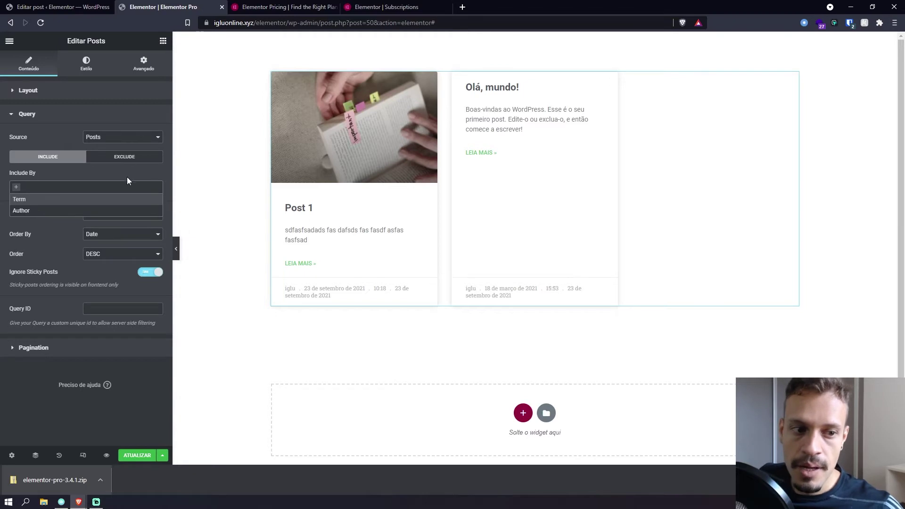
click(127, 177)
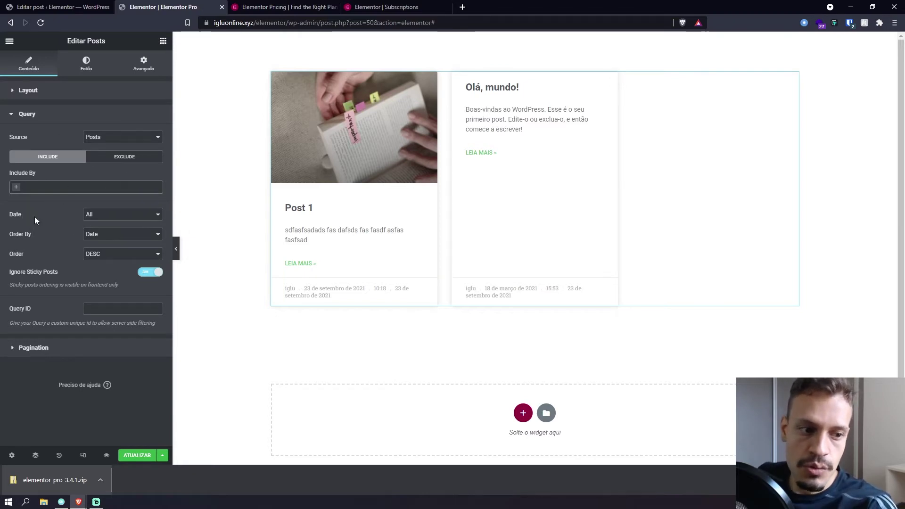
click(108, 216)
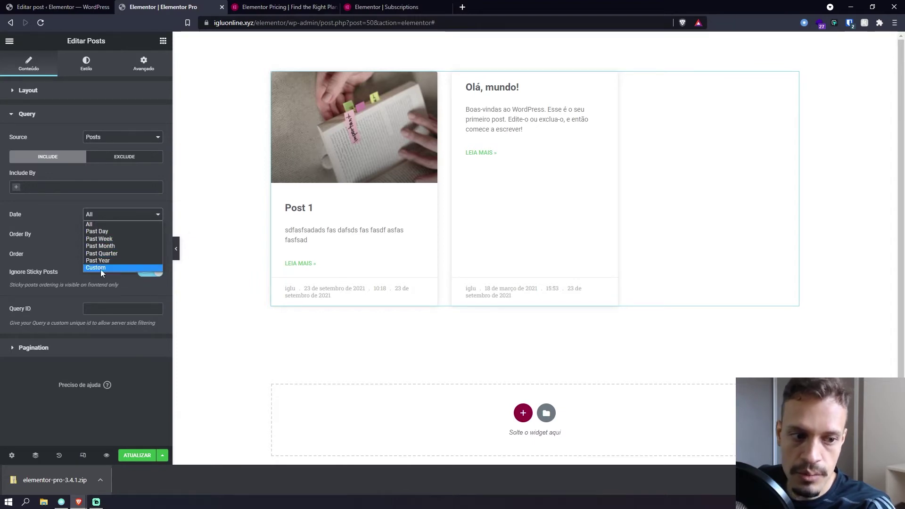
click(101, 268)
click(109, 234)
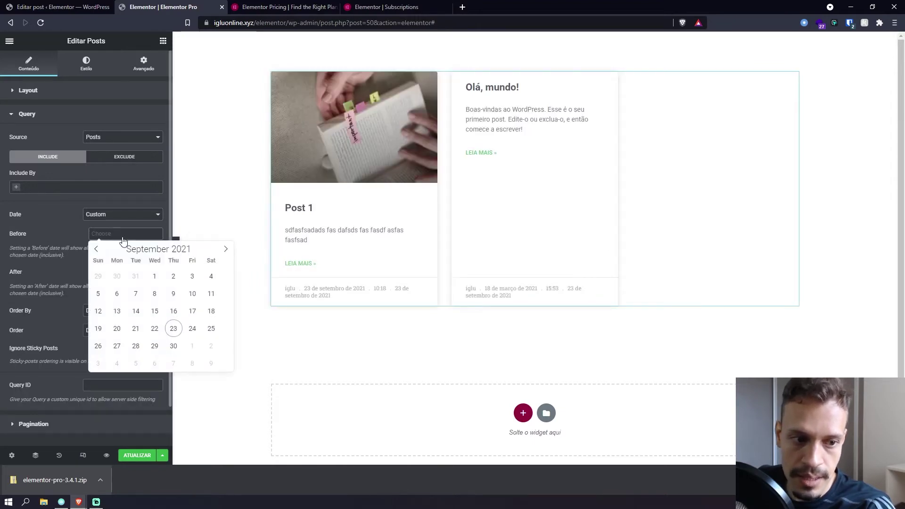
click(173, 310)
click(117, 272)
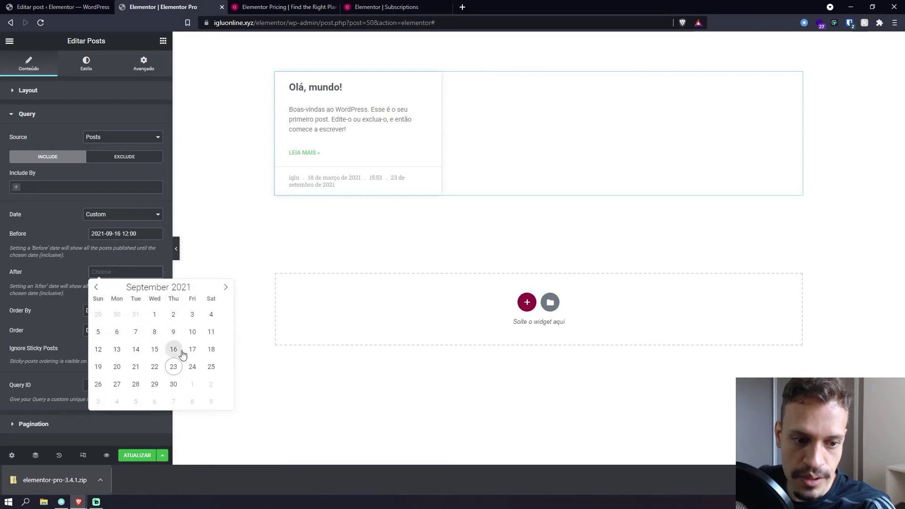
click(192, 366)
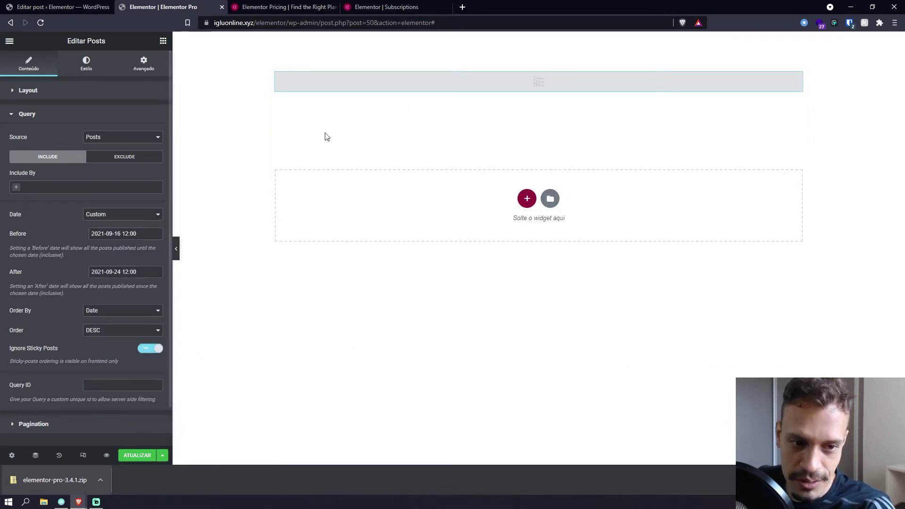
click(147, 218)
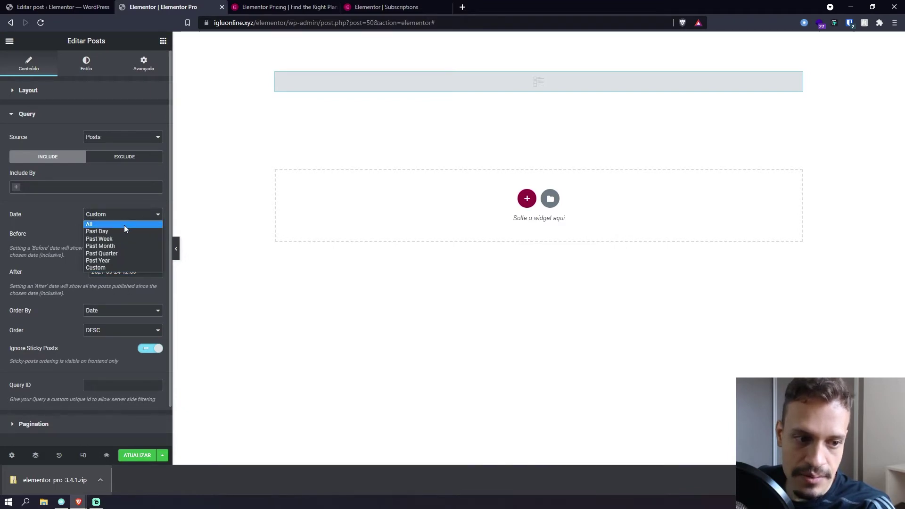
click(124, 225)
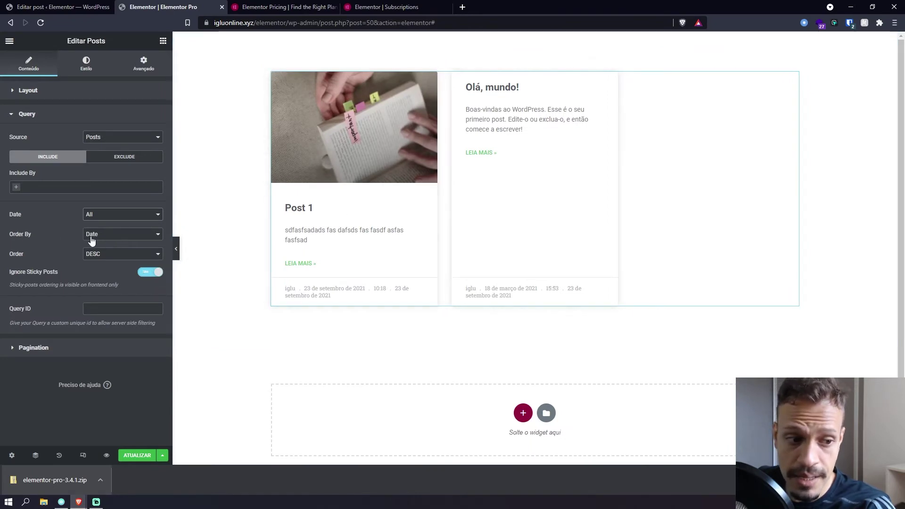
- Review the Order By and Order choices of the query, and try ordering the posts by Title
click(119, 236)
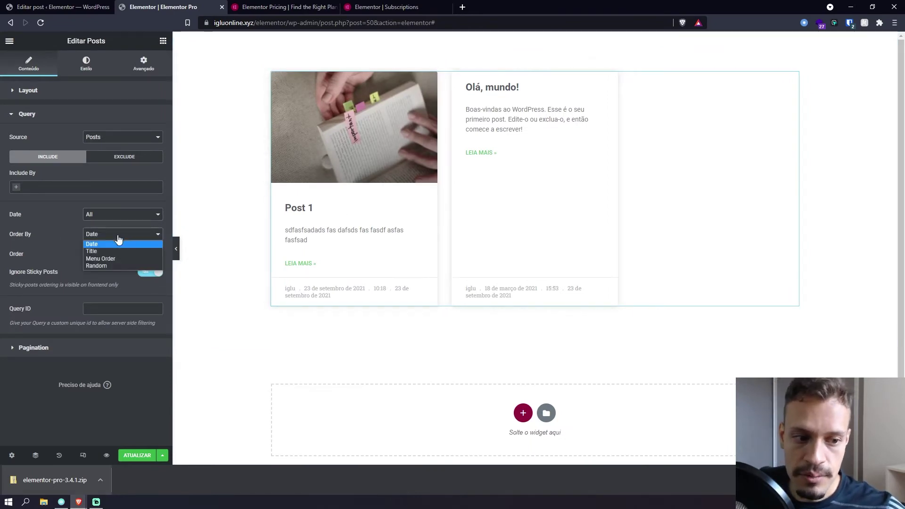
click(71, 239)
click(123, 255)
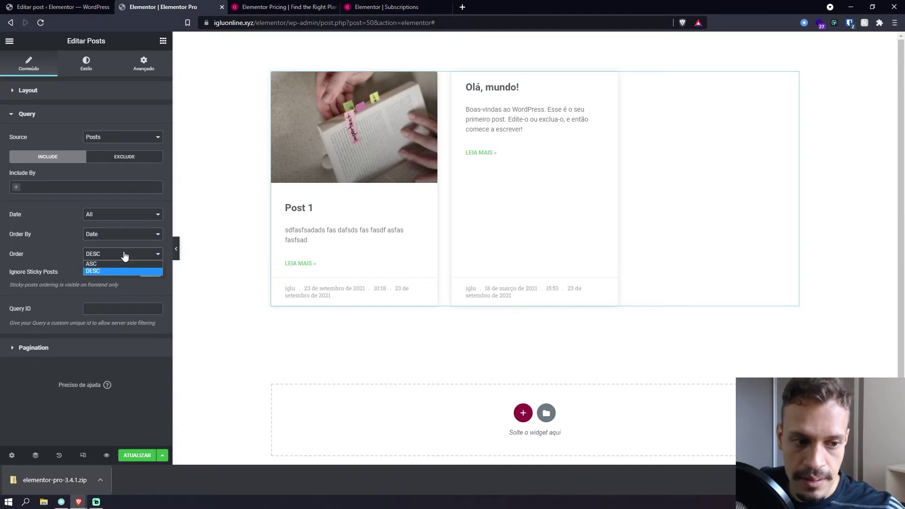
click(69, 242)
click(97, 234)
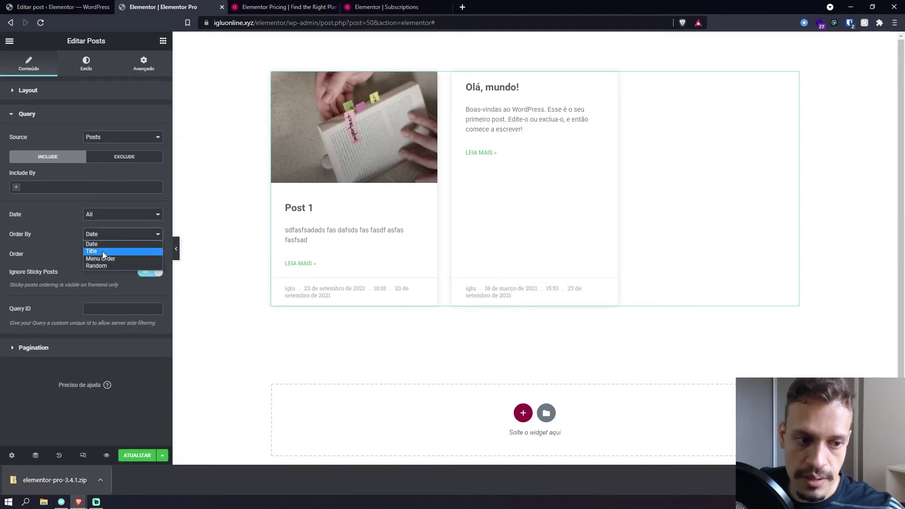
click(103, 251)
click(104, 256)
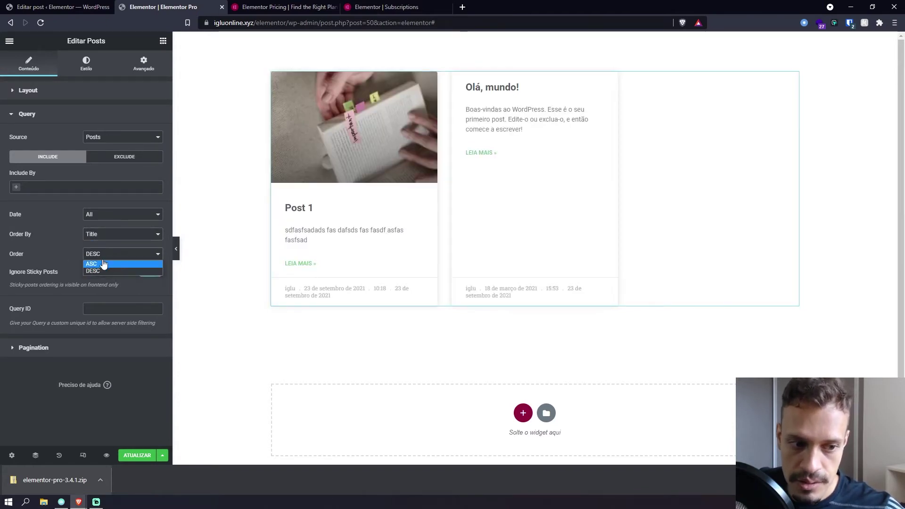
click(60, 243)
- Try Menu Order and Random as the post ordering, and return Order By to Date
click(105, 234)
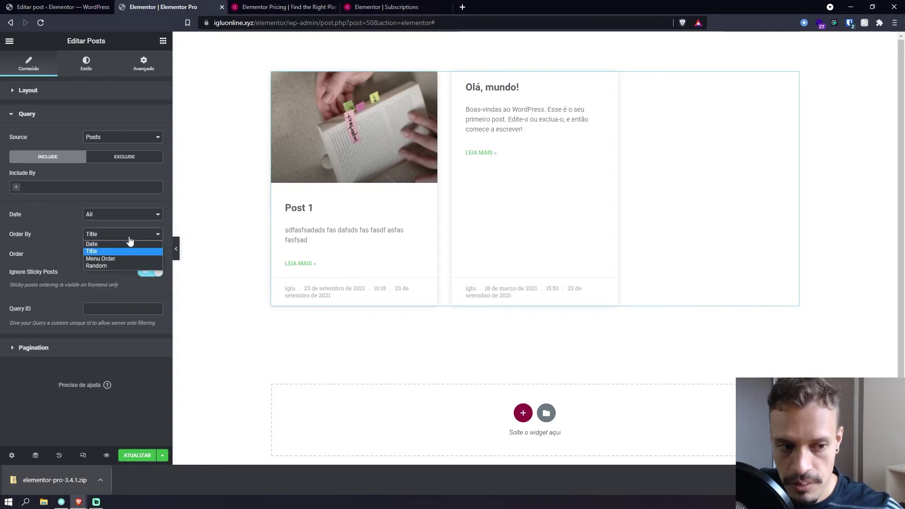
click(120, 260)
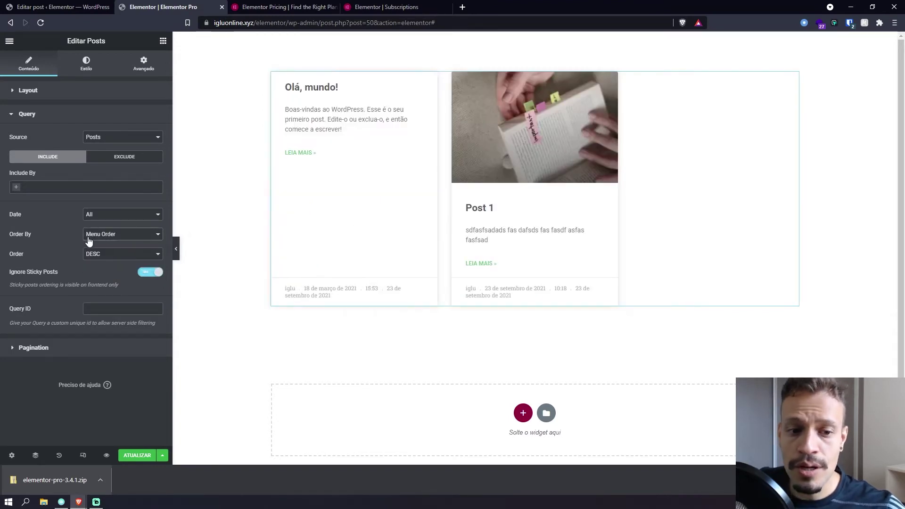
click(122, 234)
click(123, 260)
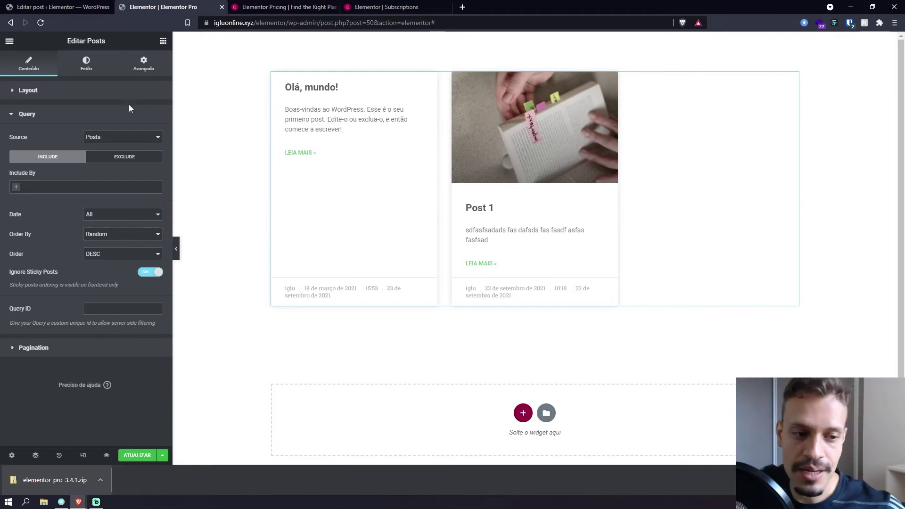
click(113, 236)
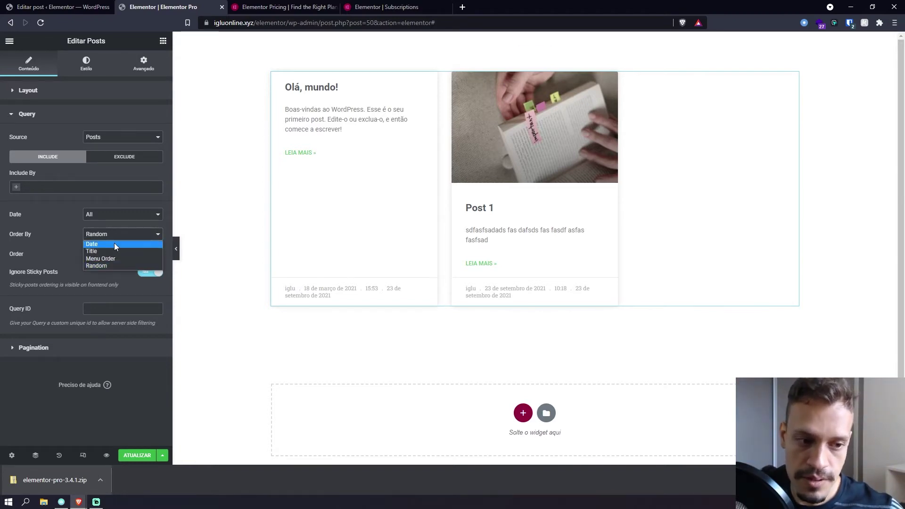
click(114, 243)
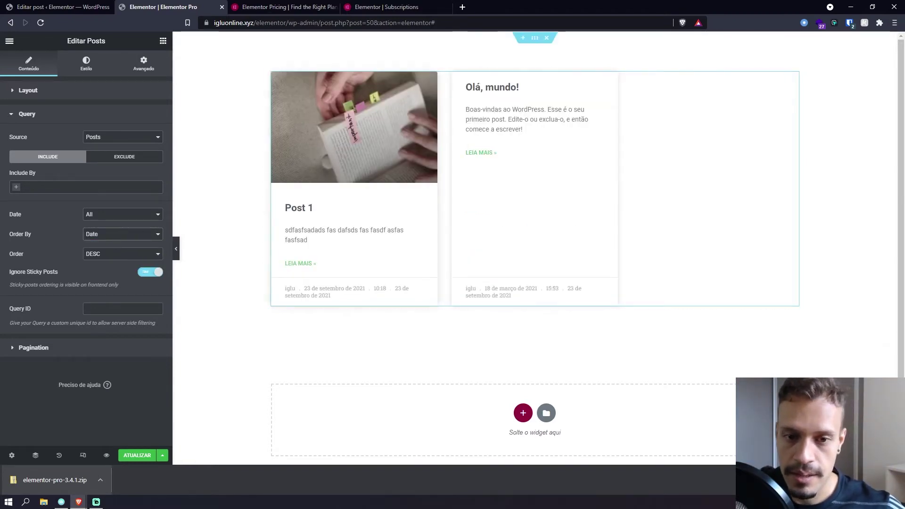
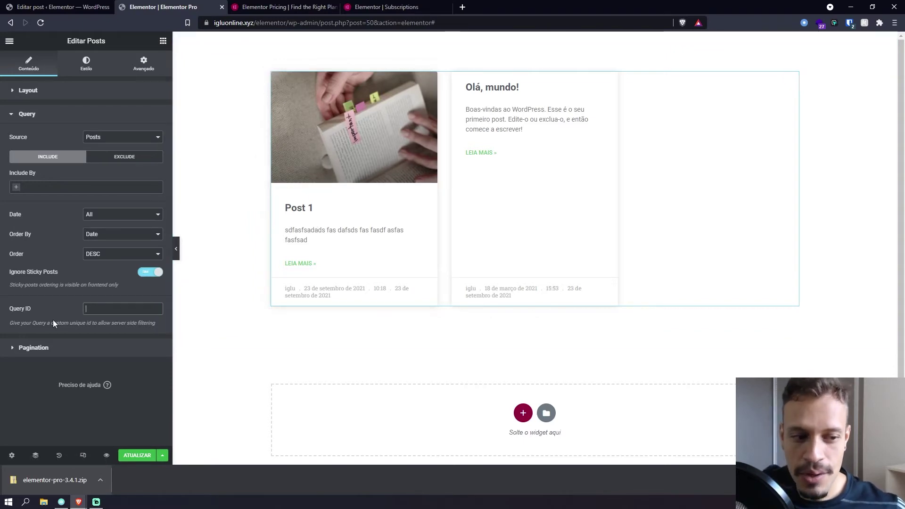
click(24, 310)
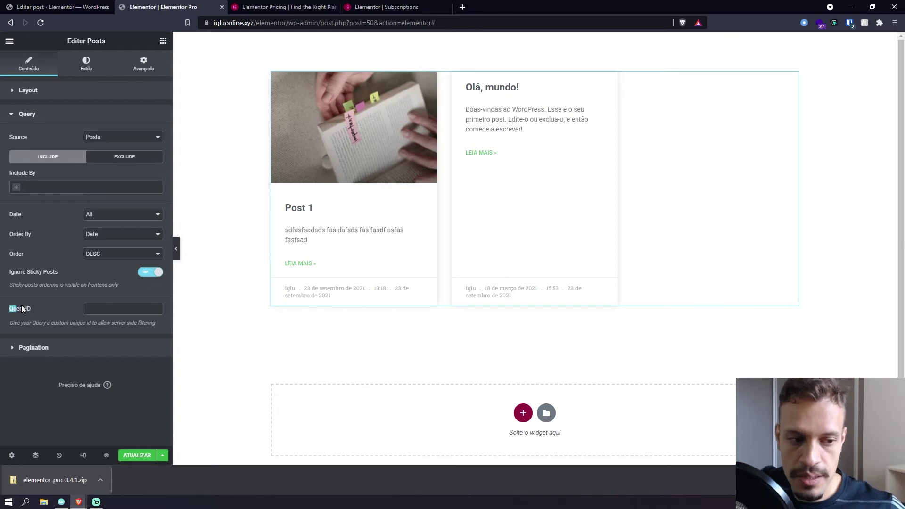
drag(21, 310, 34, 312)
click(76, 318)
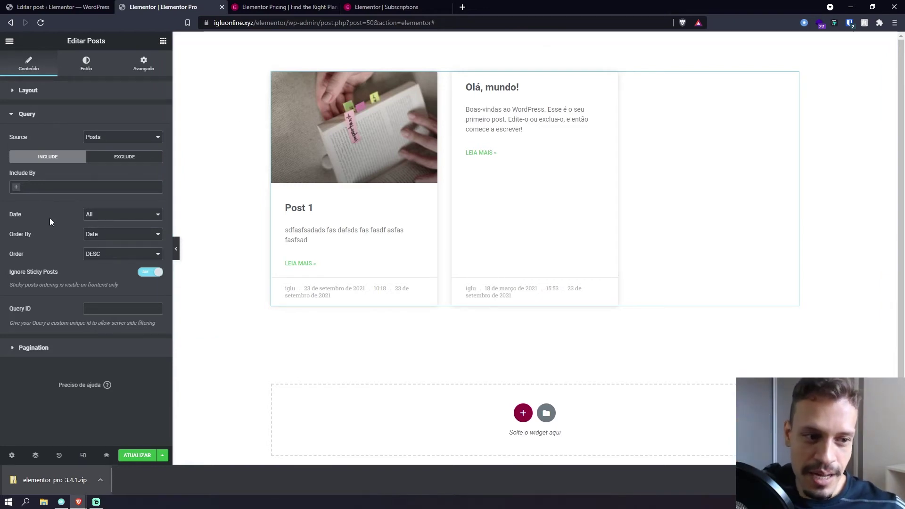
click(65, 187)
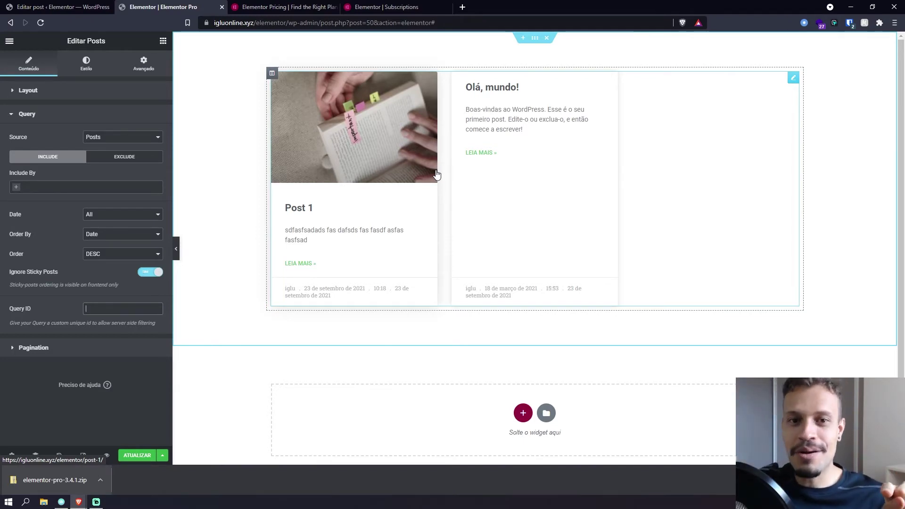
- Set the Posts widget's pagination to Previous/Next
click(47, 351)
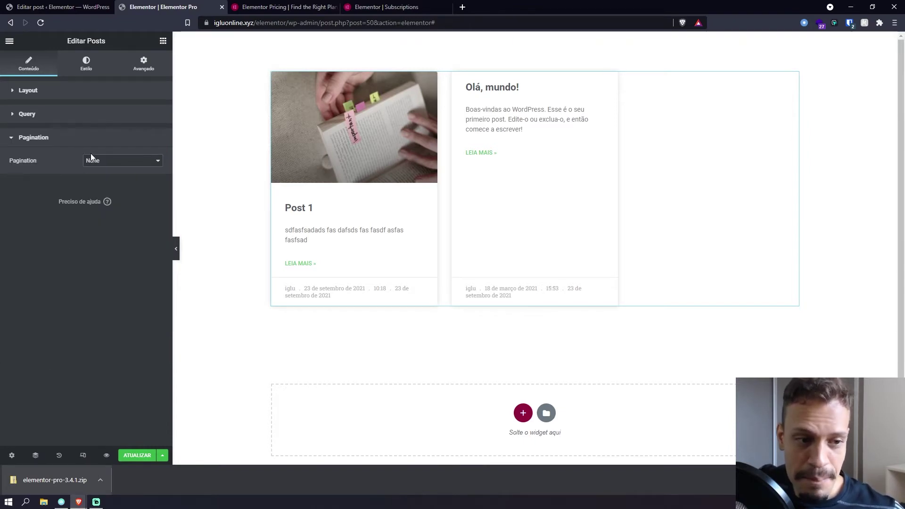
click(103, 161)
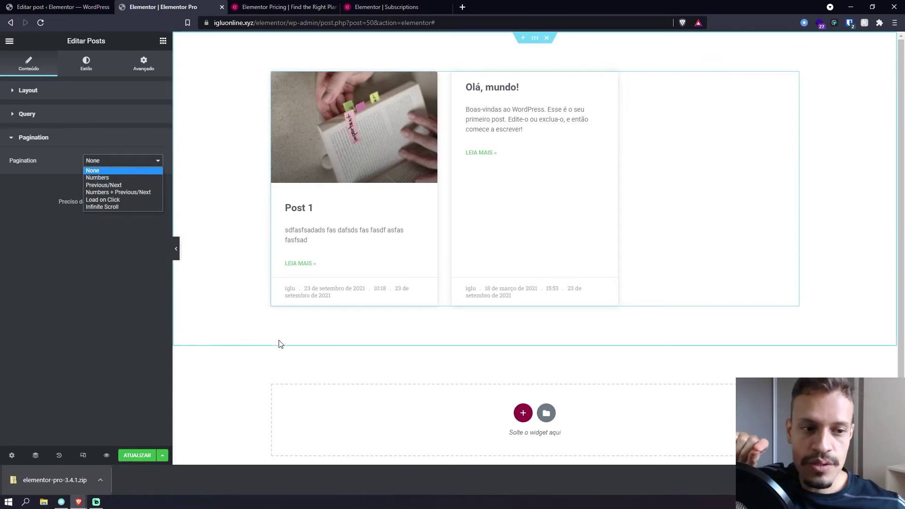
click(124, 184)
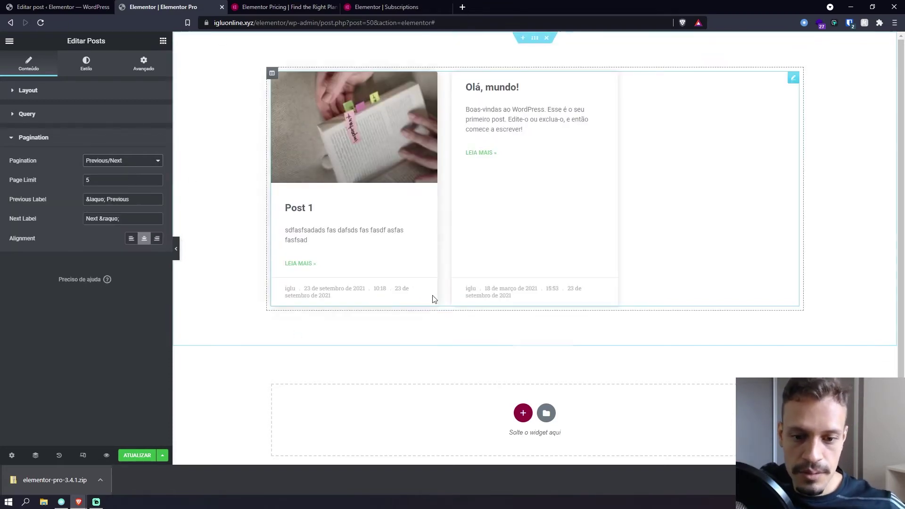
- Set the number of posts per page to 1 in the Posts widget's layout
click(40, 88)
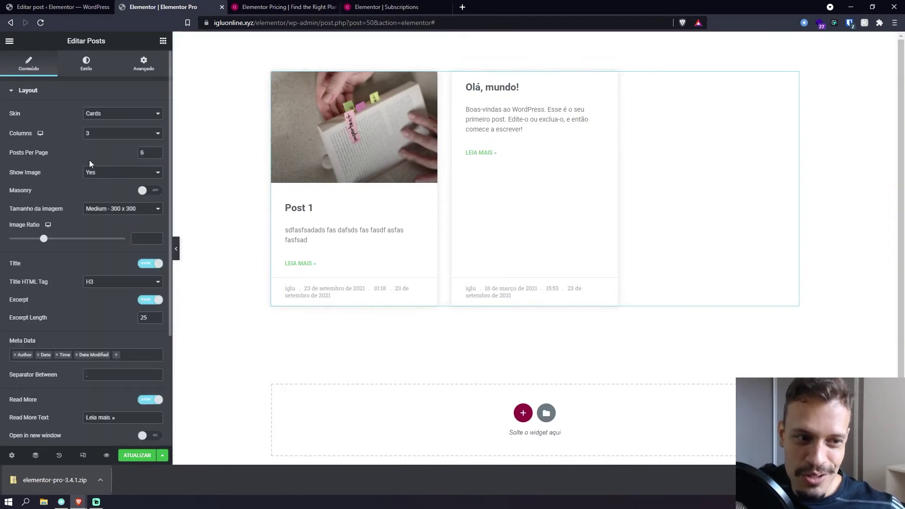
drag(161, 149, 115, 155)
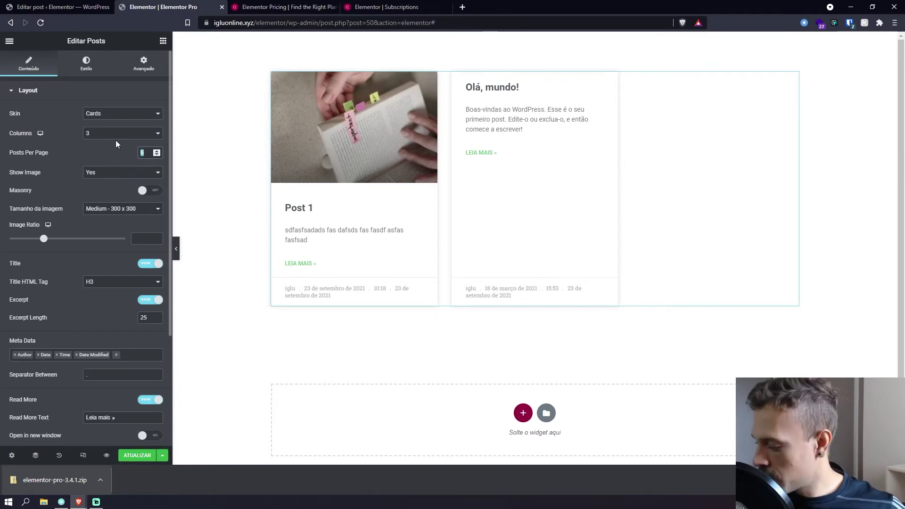
text(1)
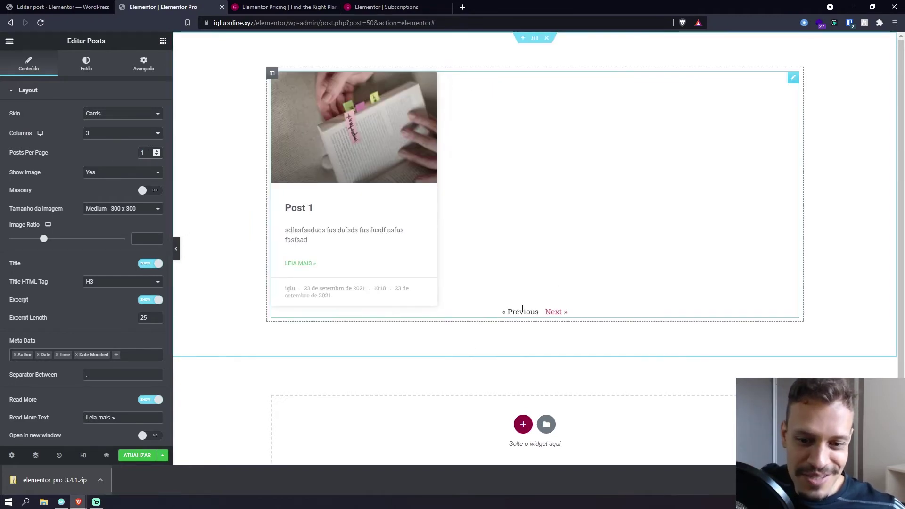
- Try the Numbers, Previous/Next and Numbers + Previous/Next pagination types on the Posts widget
scroll(103, 281, down, 3)
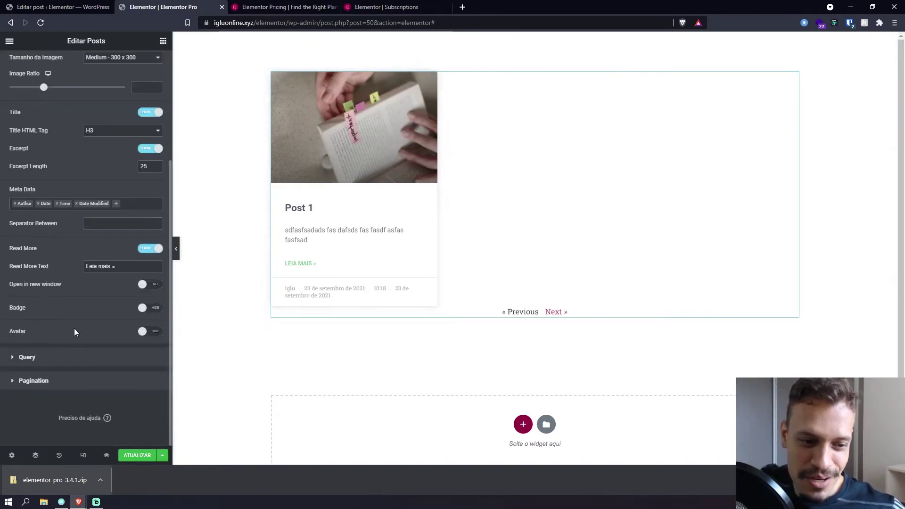
click(29, 380)
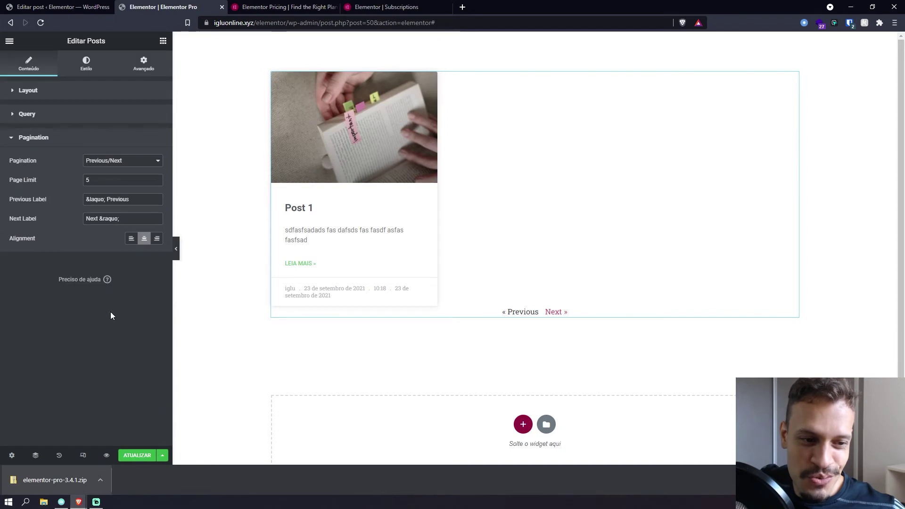
click(111, 163)
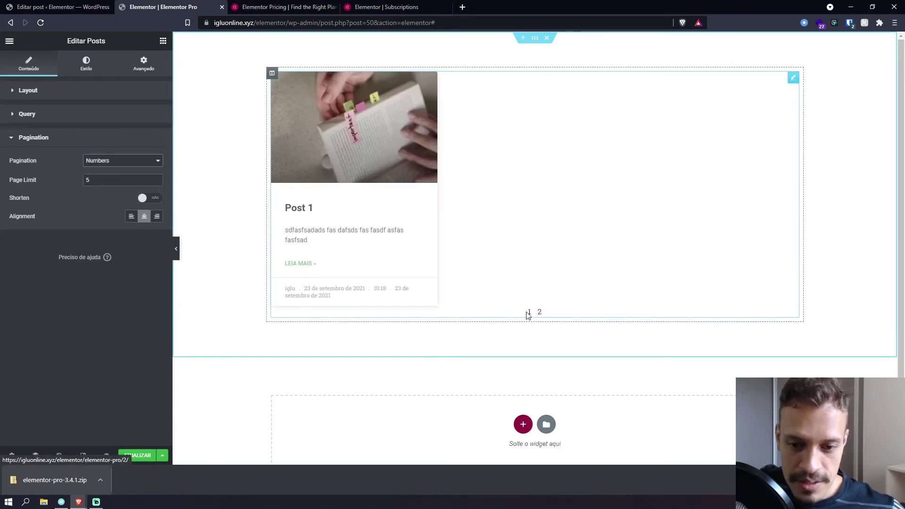
click(123, 163)
click(120, 185)
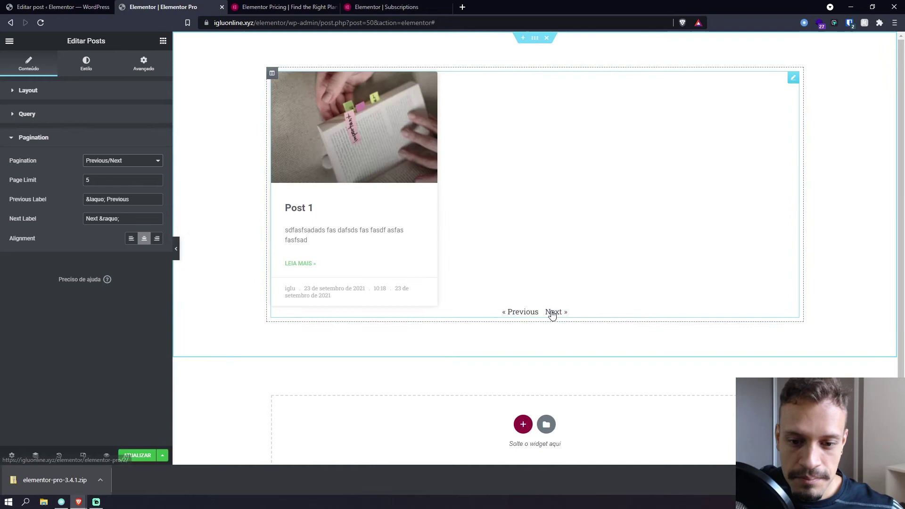
click(139, 163)
click(135, 194)
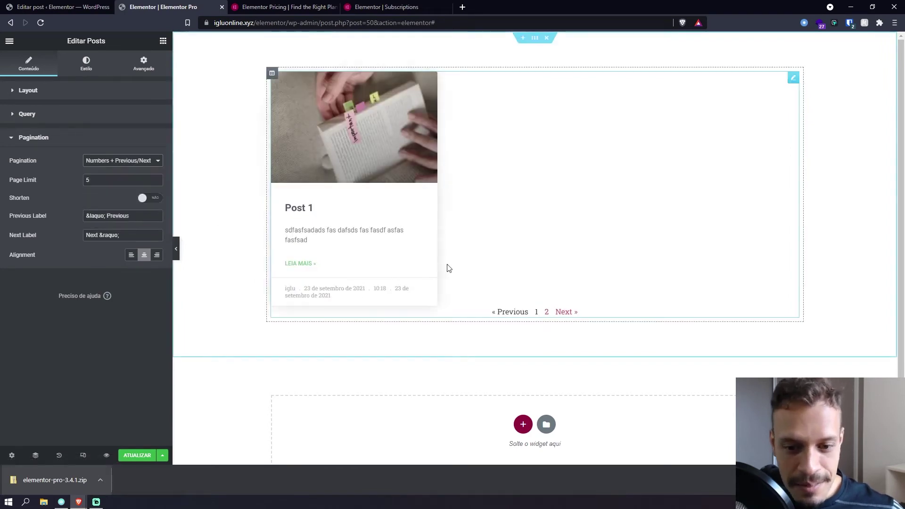
- Set the pagination to Load on Click with the button text "carregar mias", and test the button in the preview
click(123, 163)
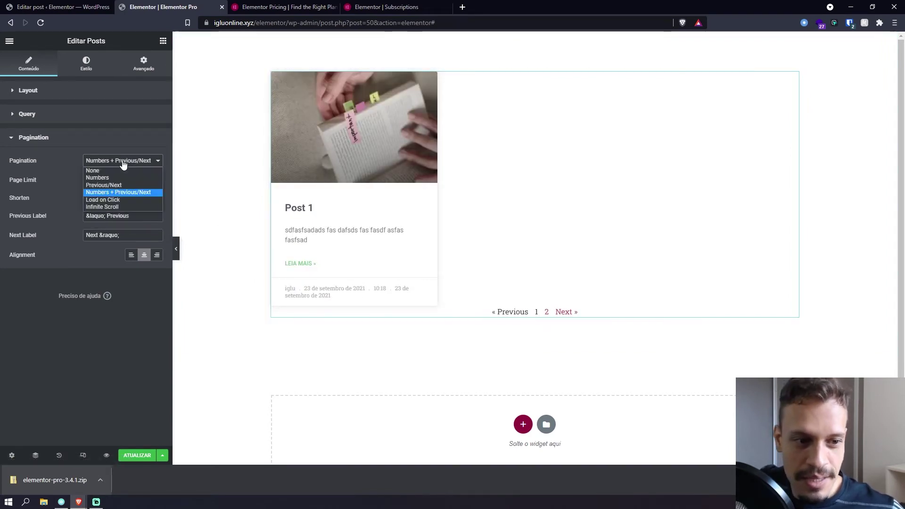
click(124, 200)
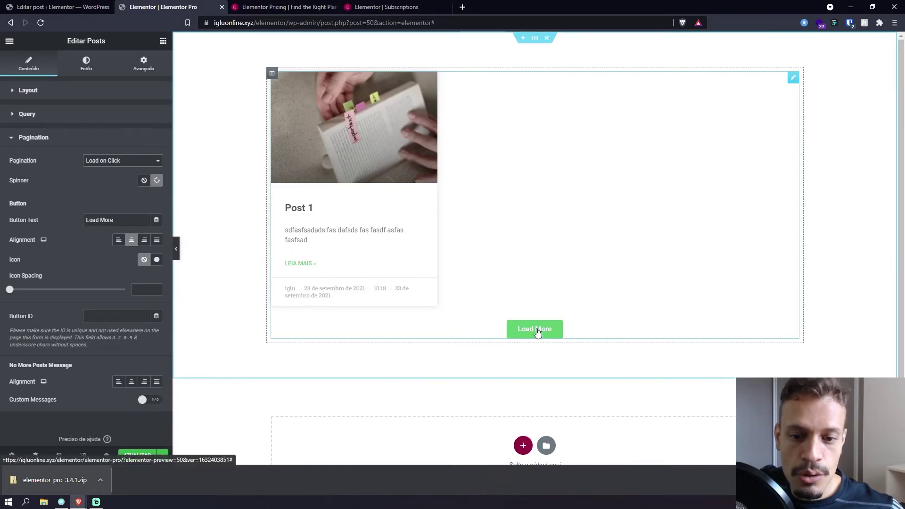
drag(114, 220, 40, 216)
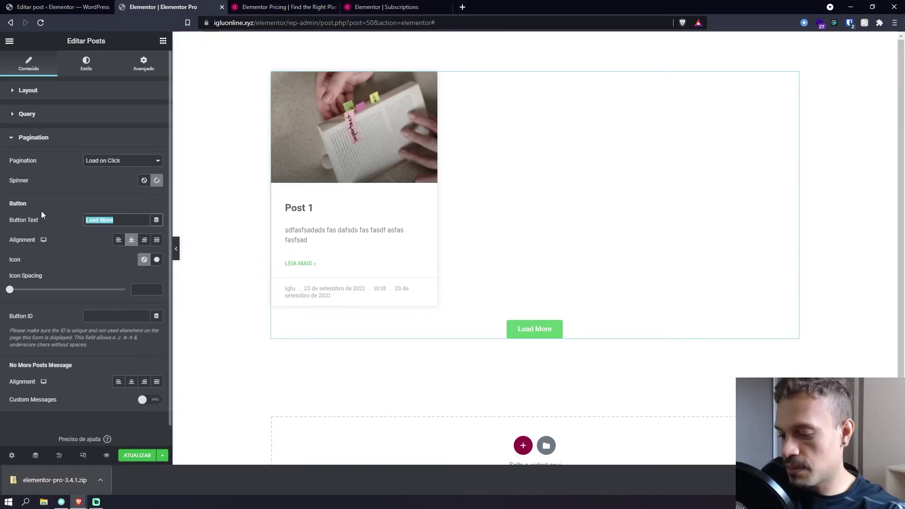
text(c)
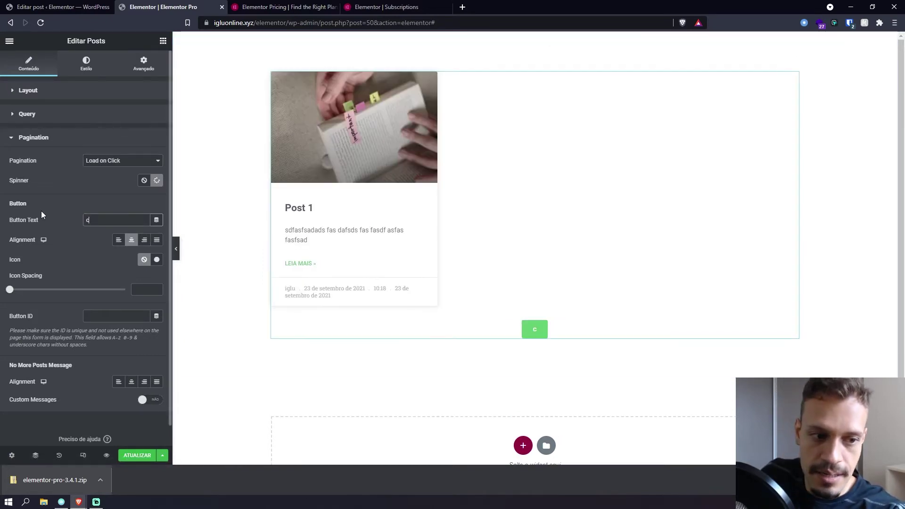
text(arregar mias)
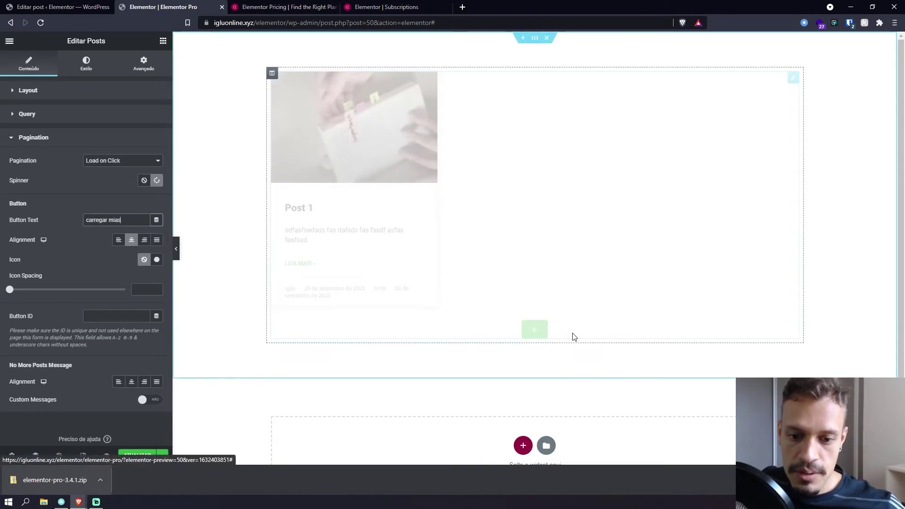
click(538, 330)
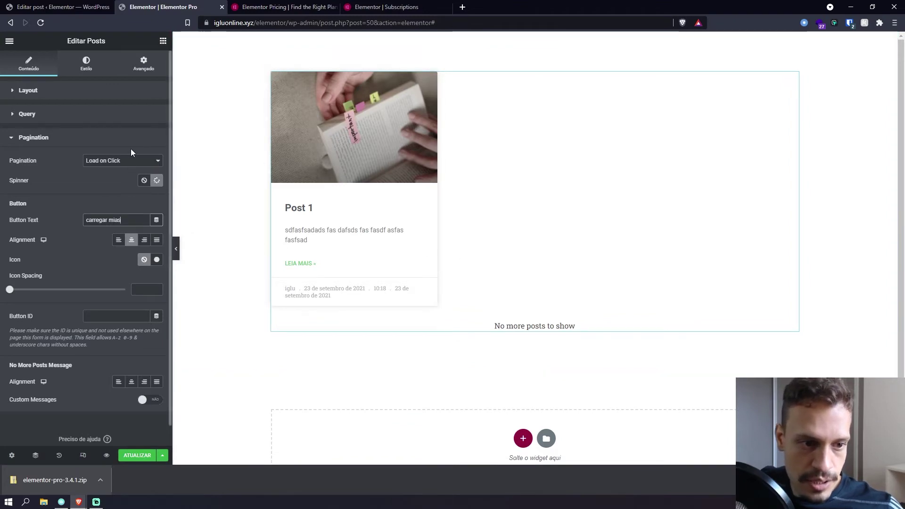
- Open the Posts widget's pagination type choices
click(126, 162)
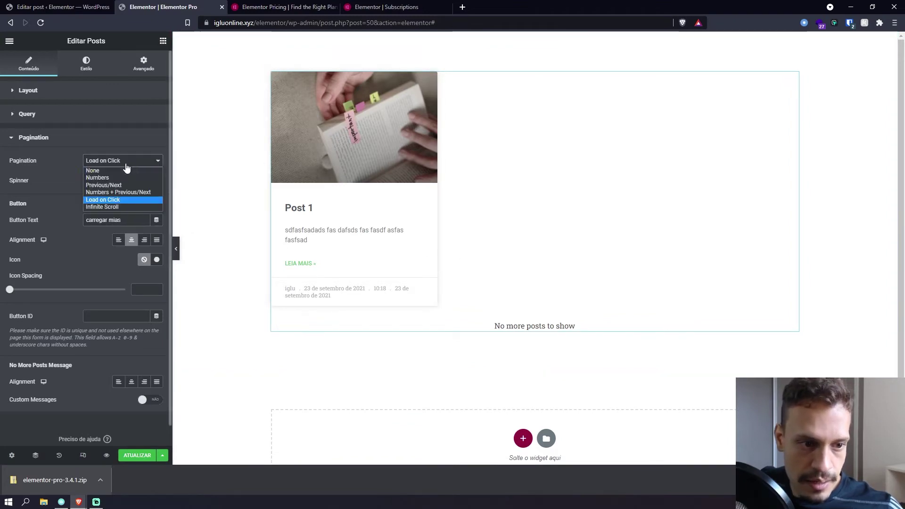
- Try Infinite Scroll as the posts pagination, restore Load on Click and update the page
click(118, 208)
scroll(437, 297, down, 1)
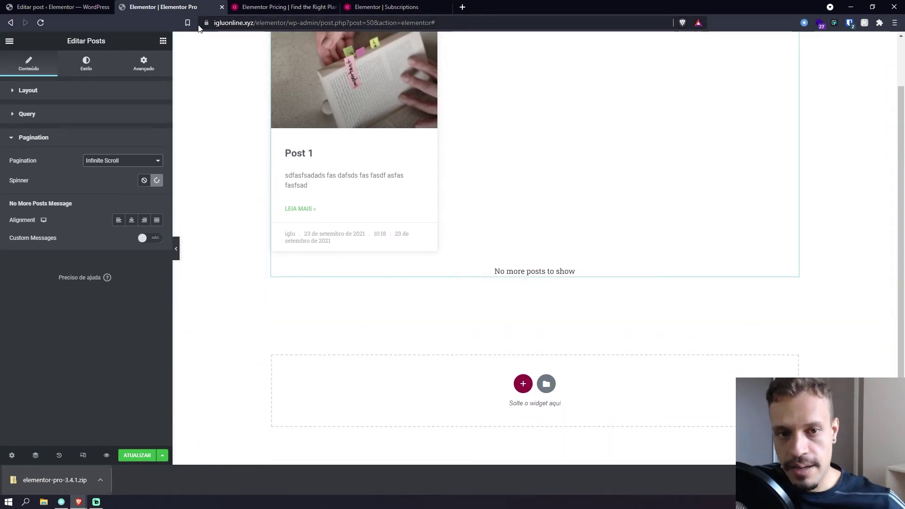
click(137, 456)
click(137, 161)
click(134, 196)
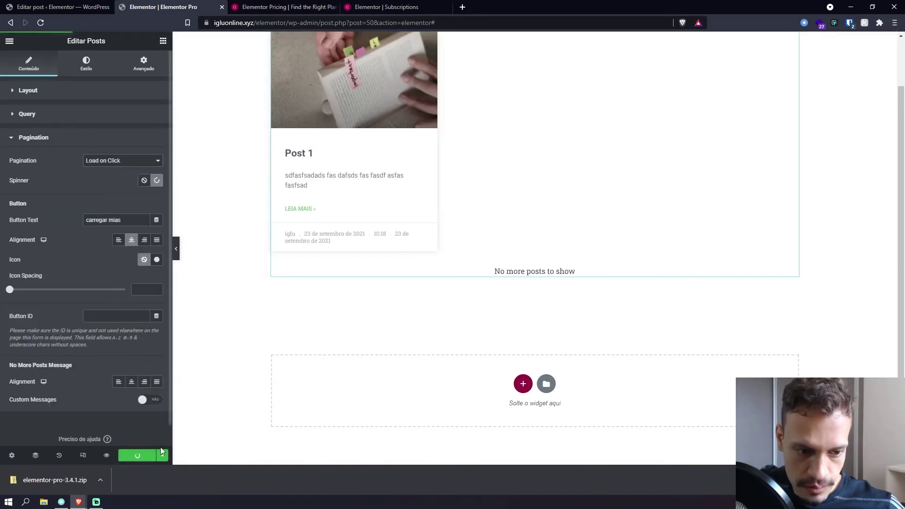
- Preview the page, load more posts there, close the preview and postpone the break reminder
click(107, 455)
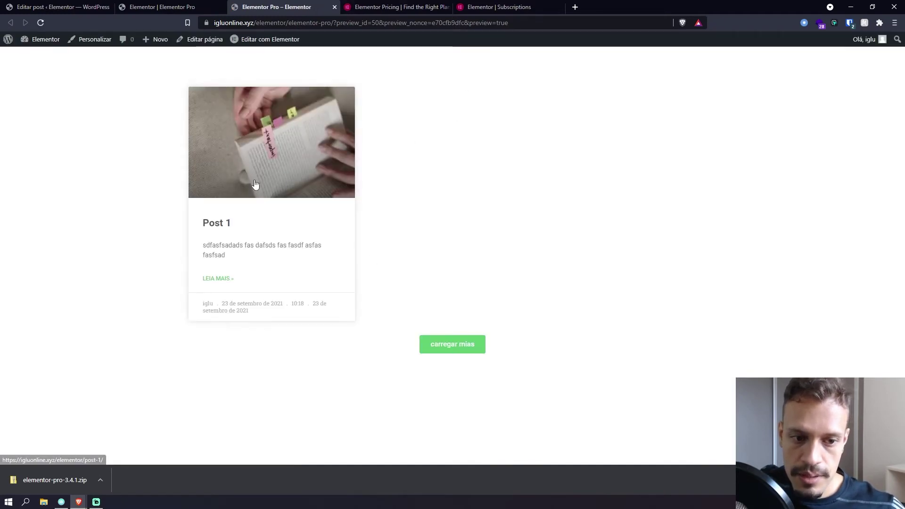
click(466, 342)
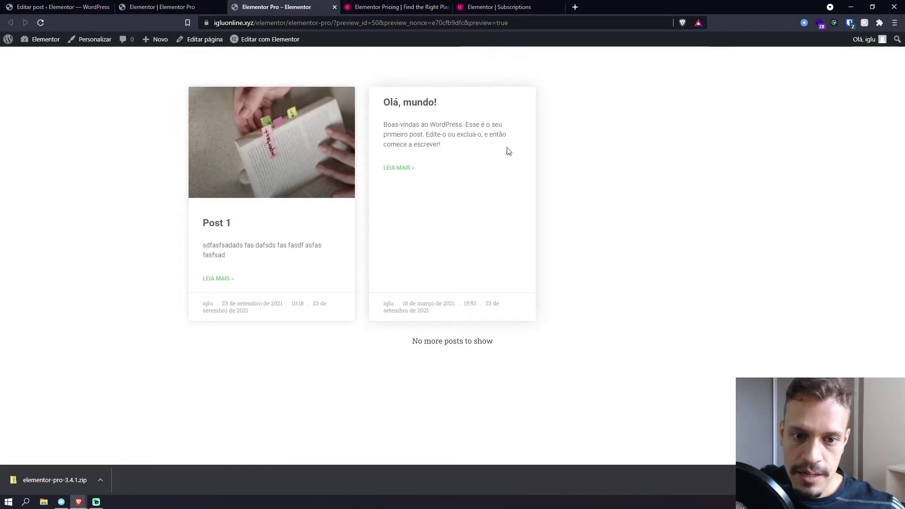
middle_click(308, 4)
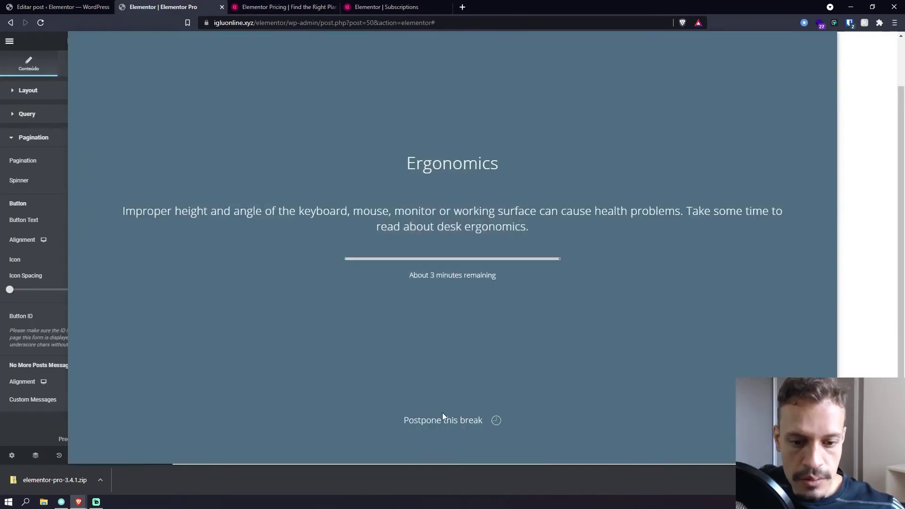
click(443, 415)
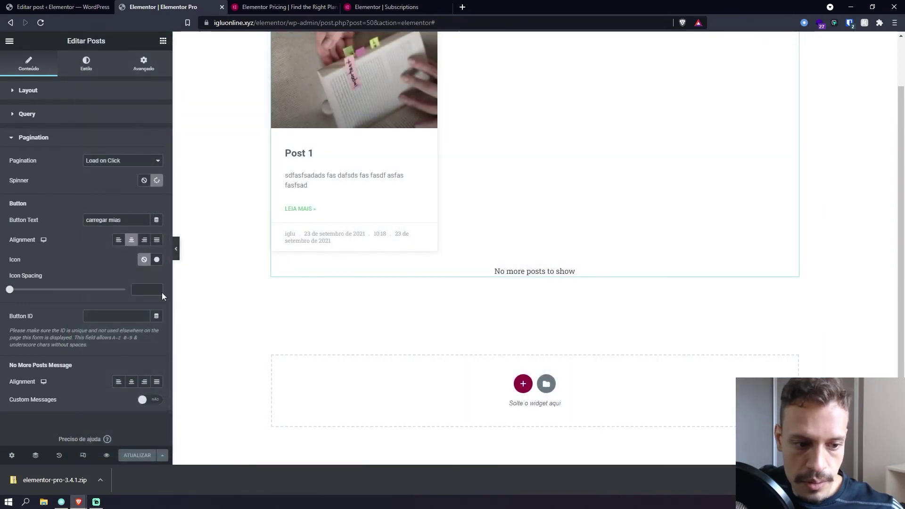
- Set the posts pagination to Numbers and switch the Shorten option on and off again
click(119, 161)
click(119, 181)
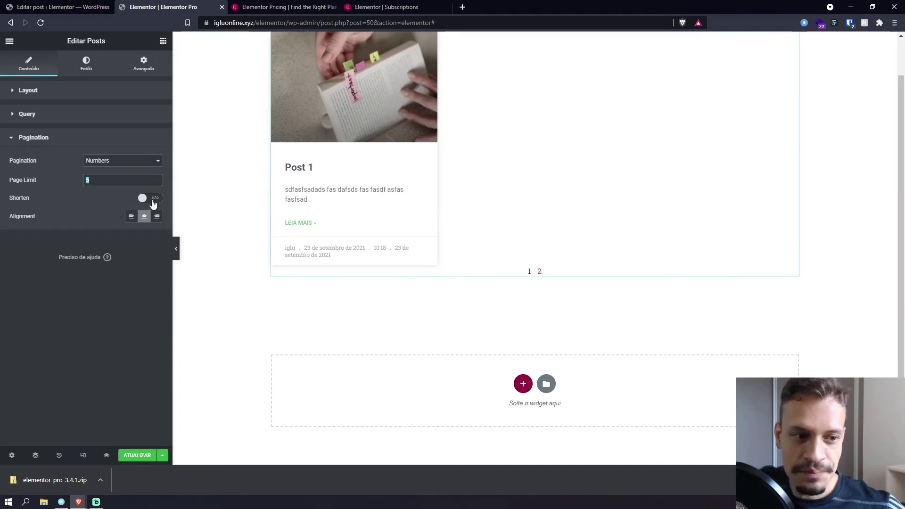
click(126, 140)
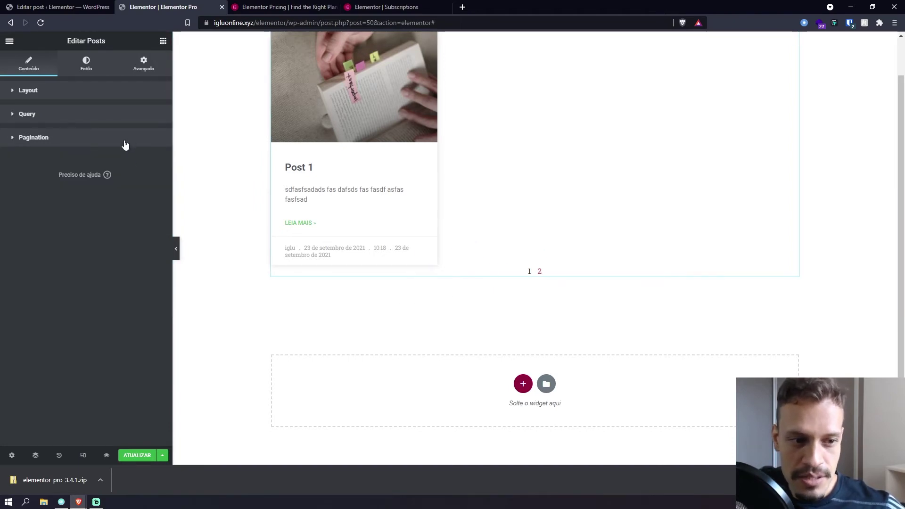
click(125, 141)
click(160, 199)
click(159, 198)
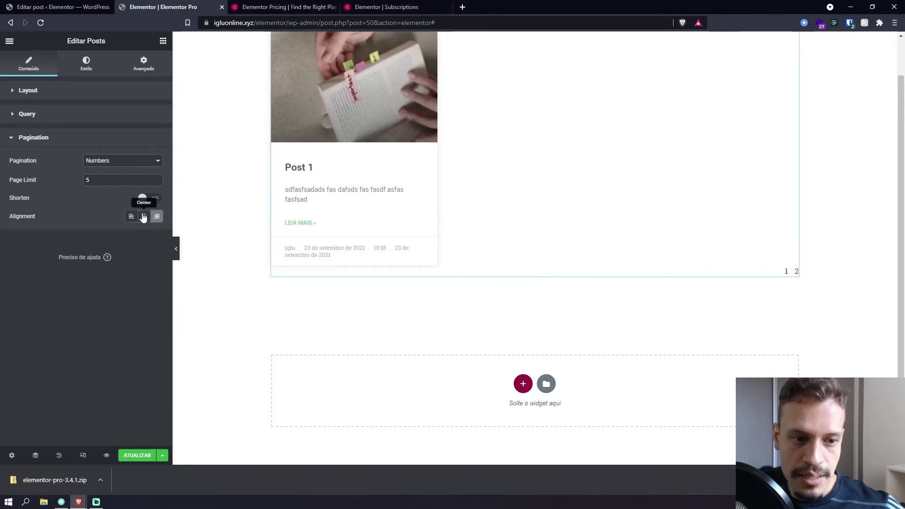
- Try different alignments for the page numbers and return them to center
click(144, 218)
click(131, 219)
click(144, 218)
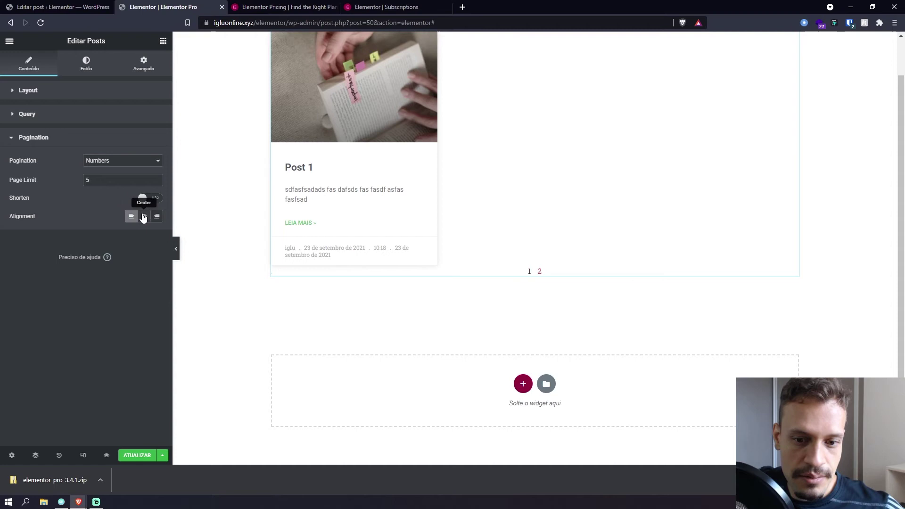
- Set the posts pagination to Load on Click and enable custom messages for the no-more-posts text
click(137, 161)
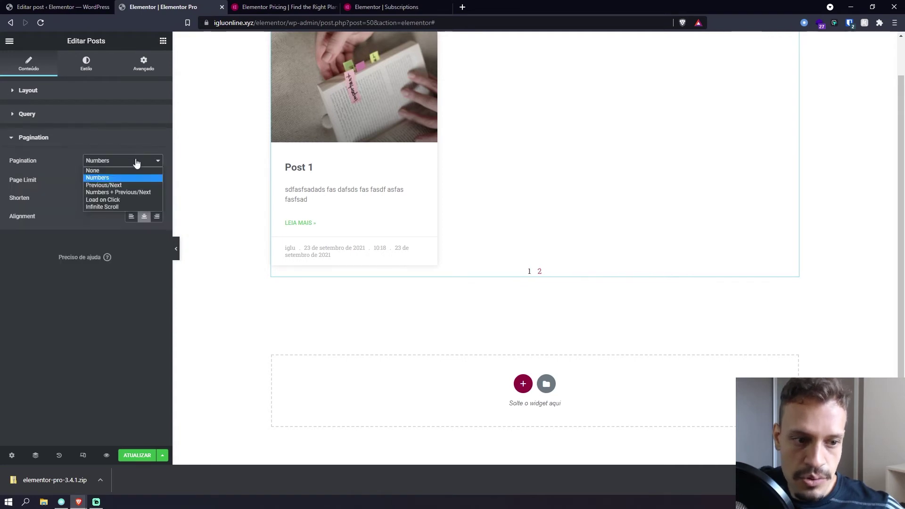
click(128, 200)
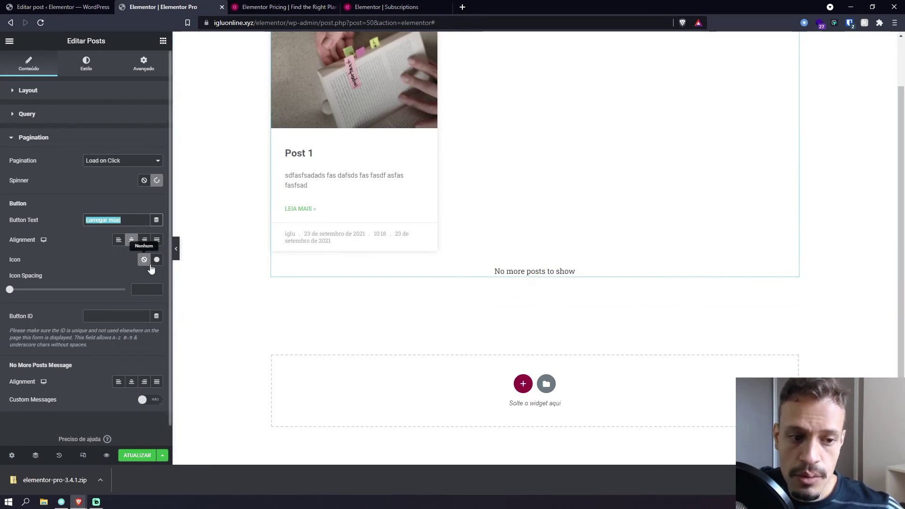
scroll(93, 269, down, 1)
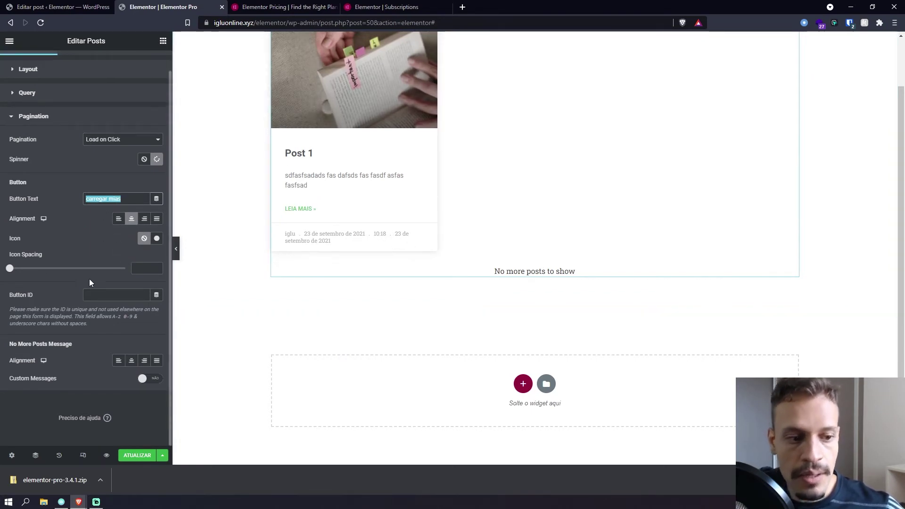
click(119, 297)
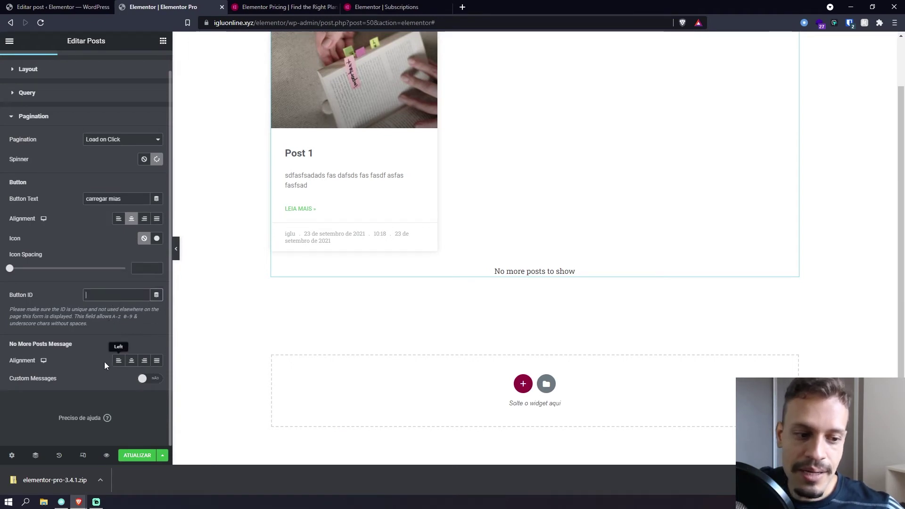
click(146, 383)
click(146, 382)
click(146, 382)
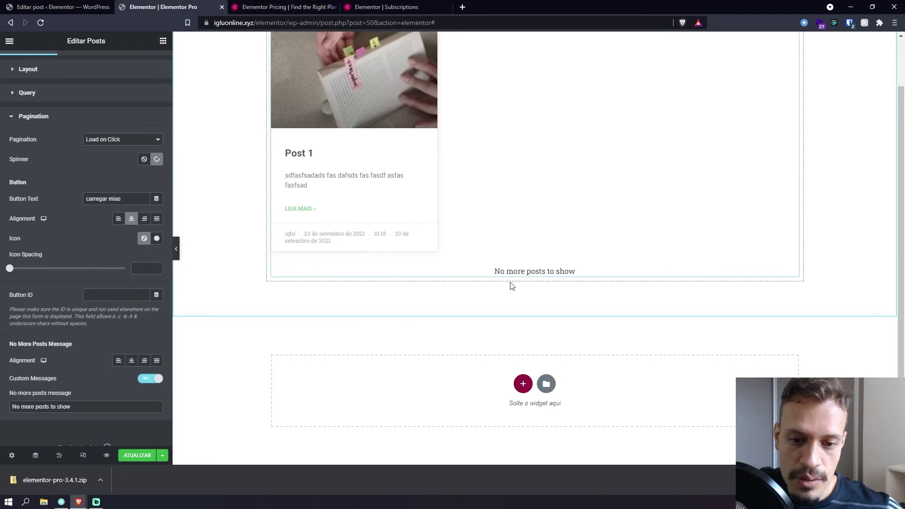
scroll(120, 310, down, 1)
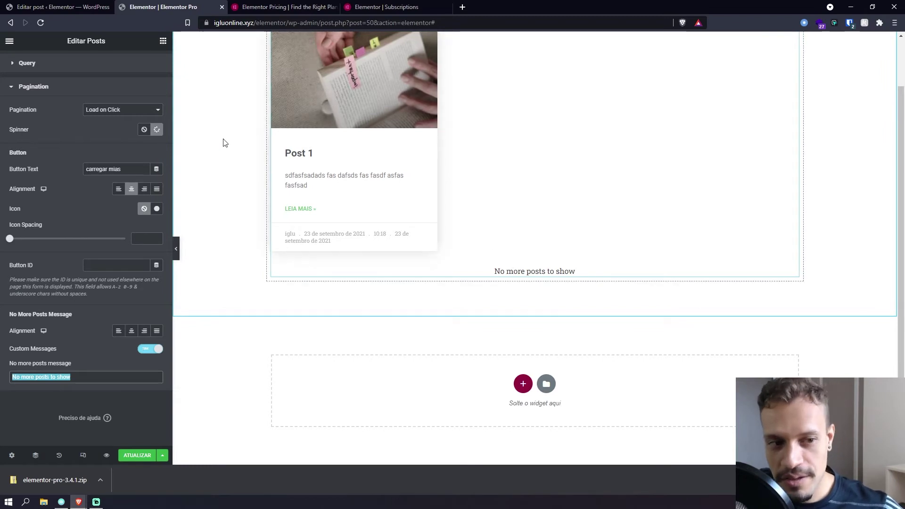
scroll(104, 136, up, 1)
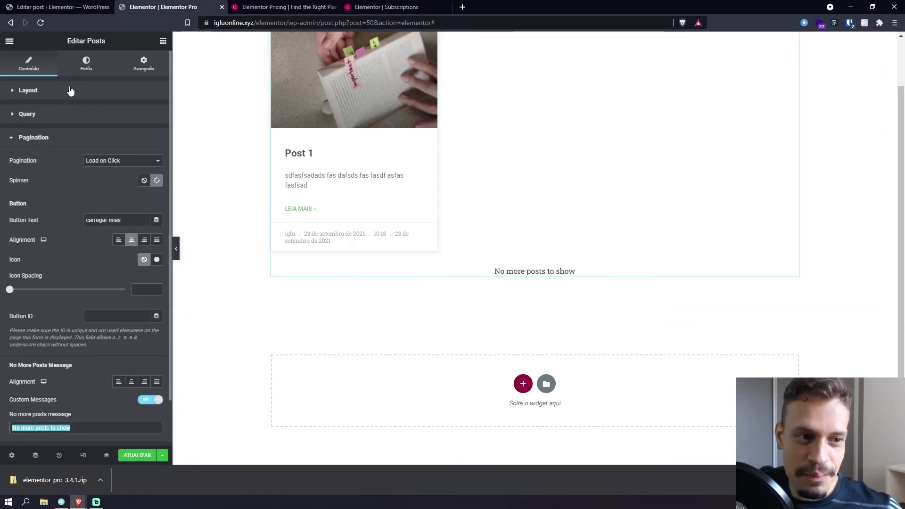
- Set the posts widget to show 2 posts per page
click(84, 62)
scroll(439, 246, up, 1)
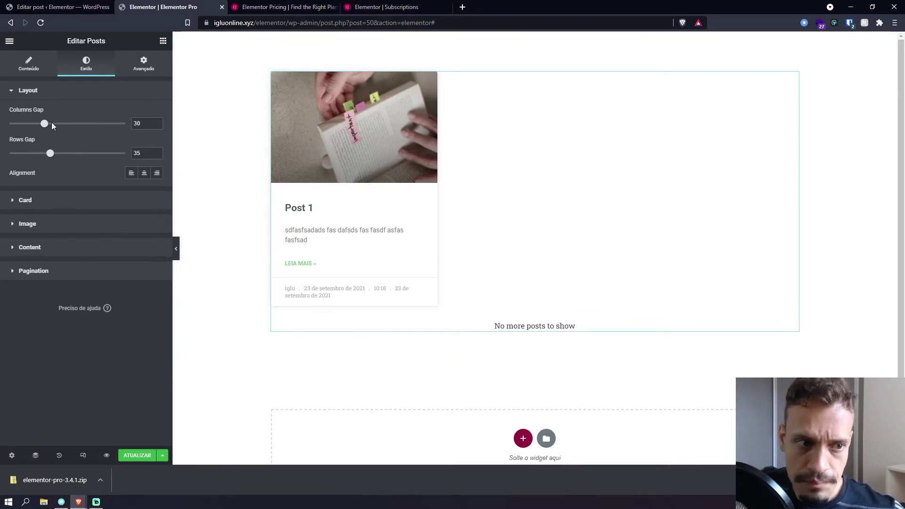
click(29, 64)
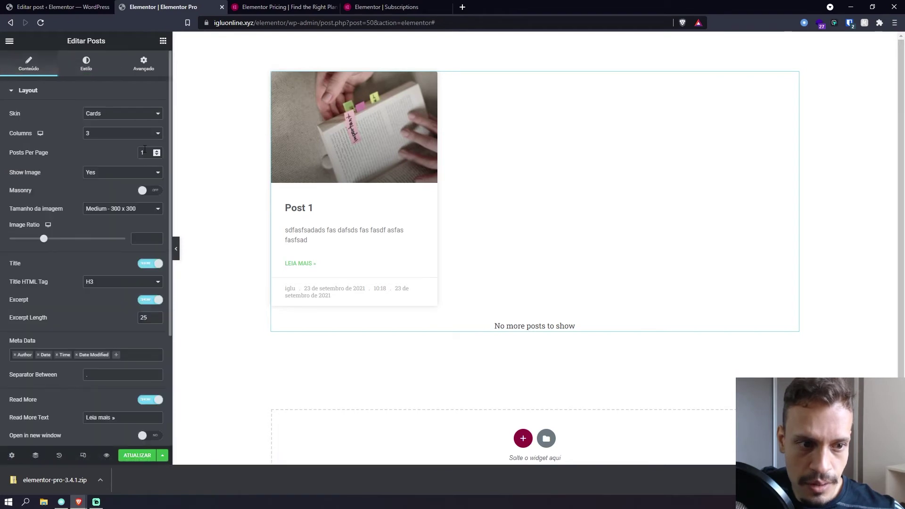
click(159, 150)
- Set the posts layout style to a columns gap of 24 and a rows gap of 41
click(86, 64)
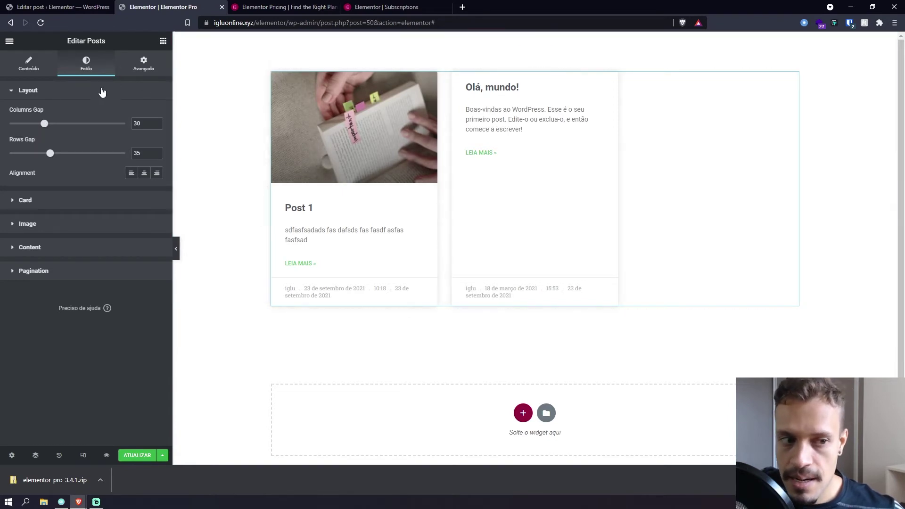
drag(46, 124, 89, 140)
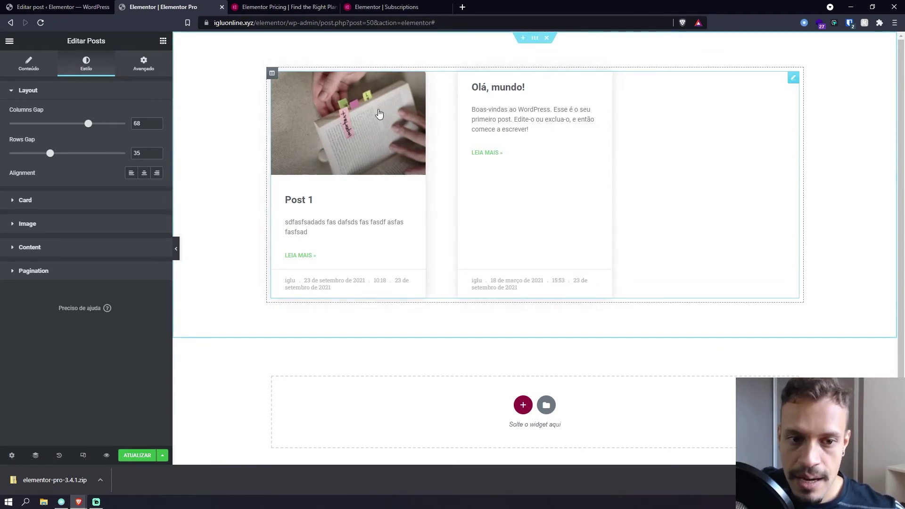
drag(88, 124, 37, 123)
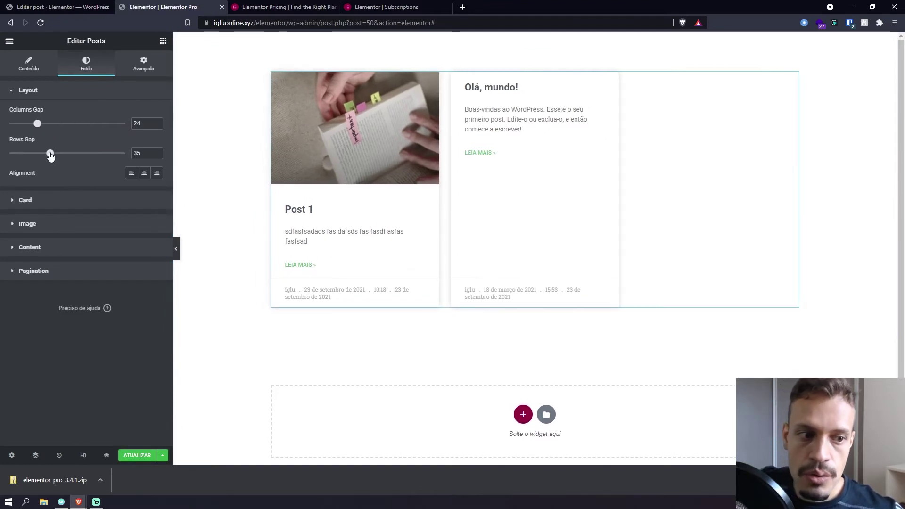
drag(59, 160, 57, 159)
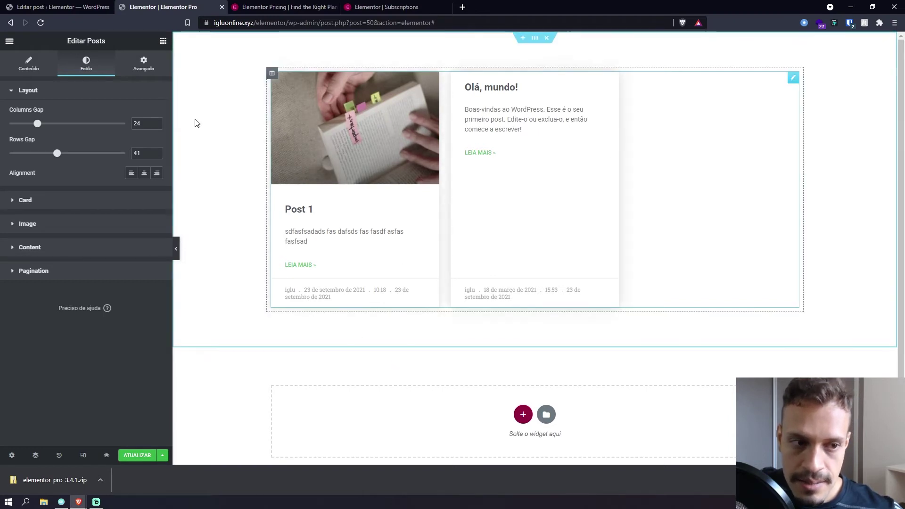
- Switch the posts layout to 1 column and set the rows gap to 65
click(29, 64)
click(141, 137)
click(138, 149)
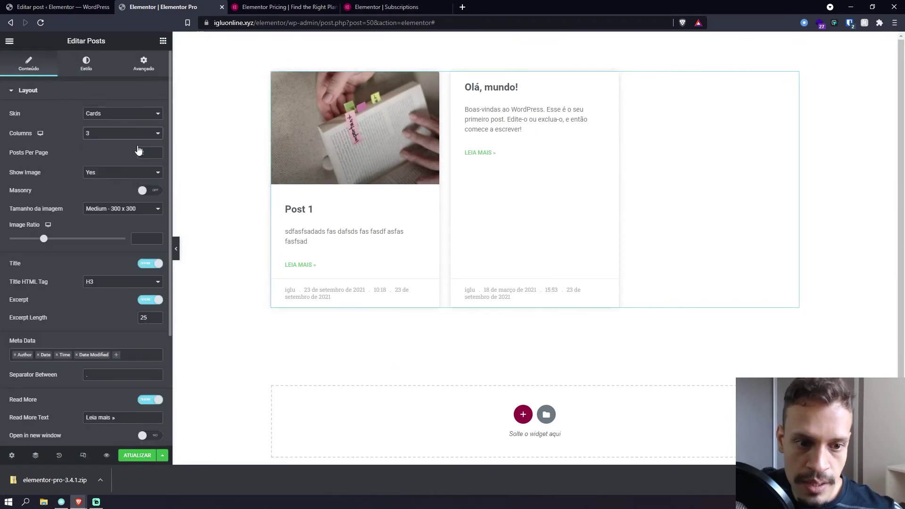
click(85, 63)
scroll(279, 120, down, 7)
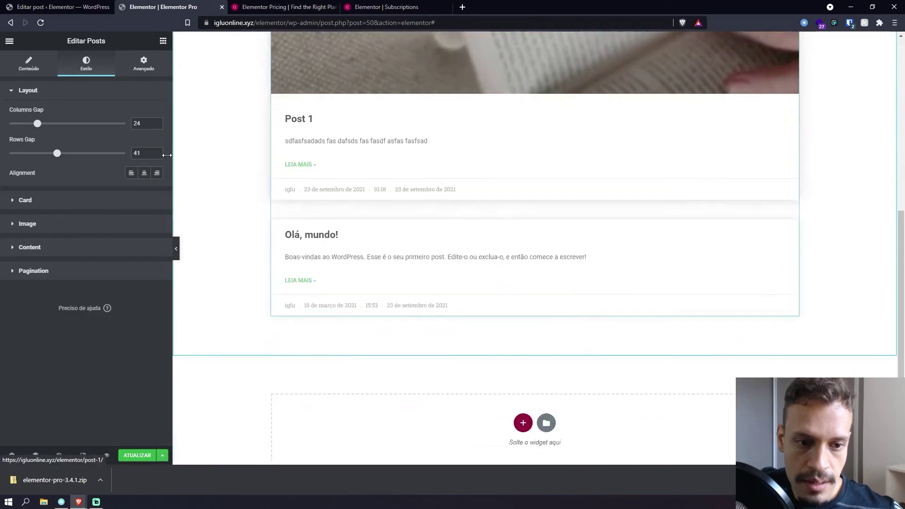
drag(60, 156, 93, 153)
- Set the posts layout to 3 columns and open the card style settings
click(28, 63)
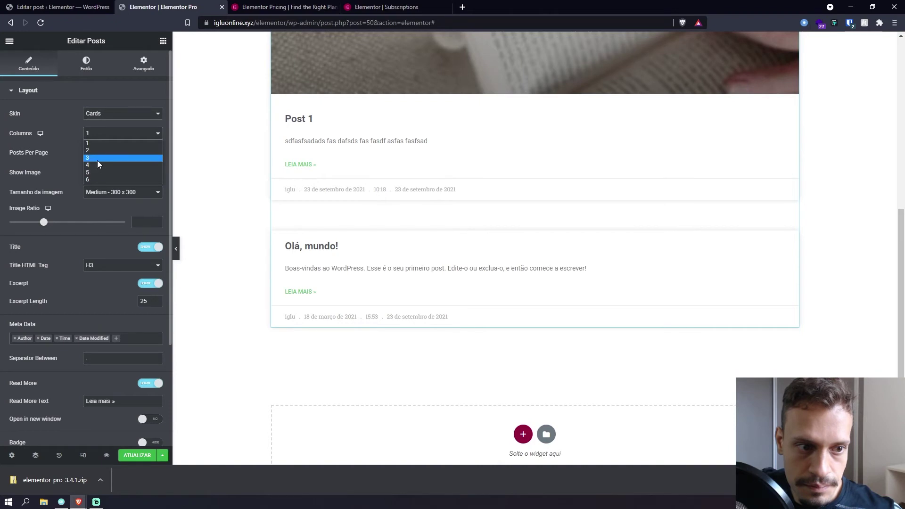
click(97, 160)
click(87, 66)
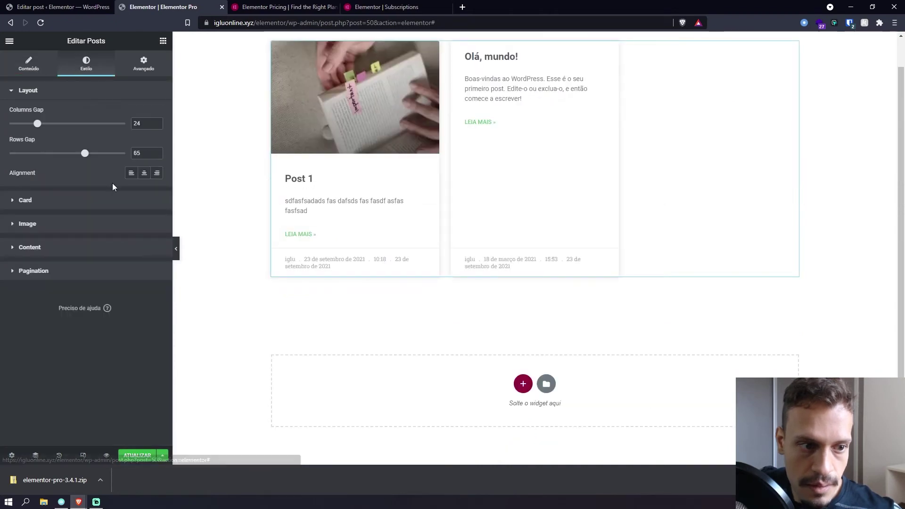
click(26, 200)
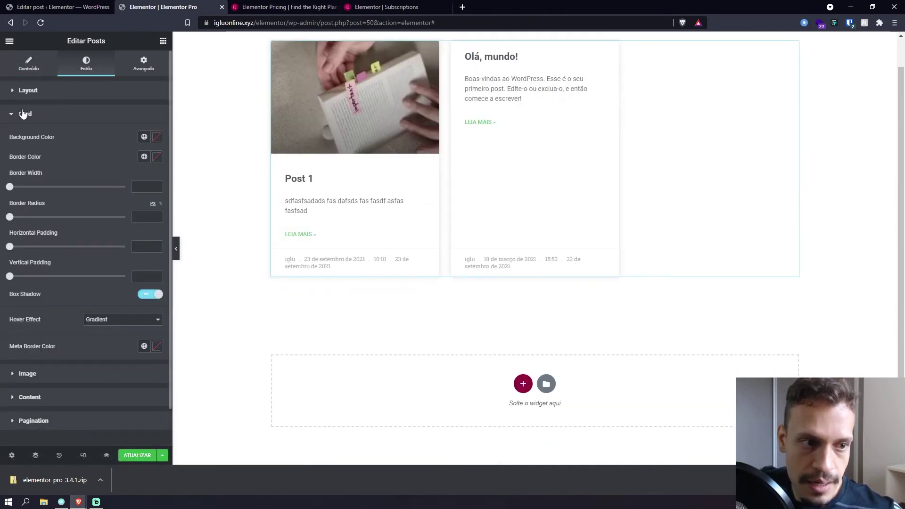
scroll(424, 172, up, 1)
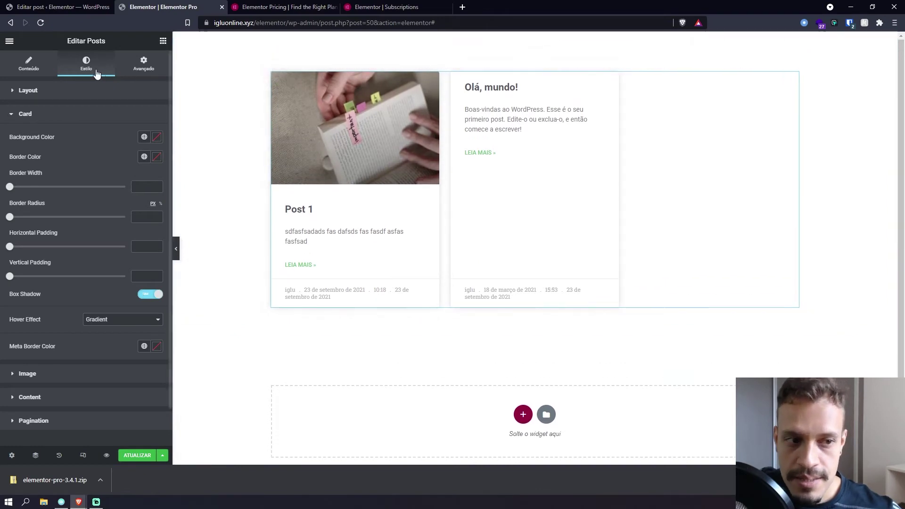
- Change the posts widget's skin from Cards to Classic
click(26, 67)
click(101, 114)
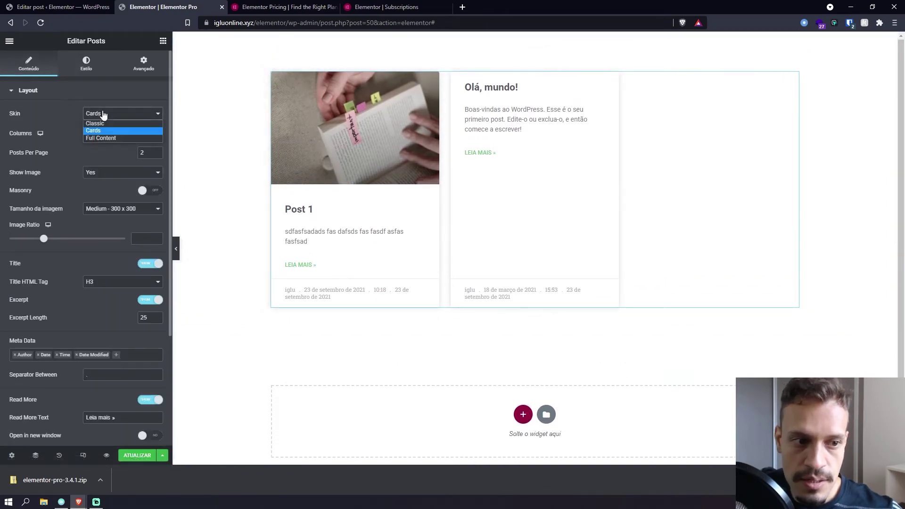
click(104, 123)
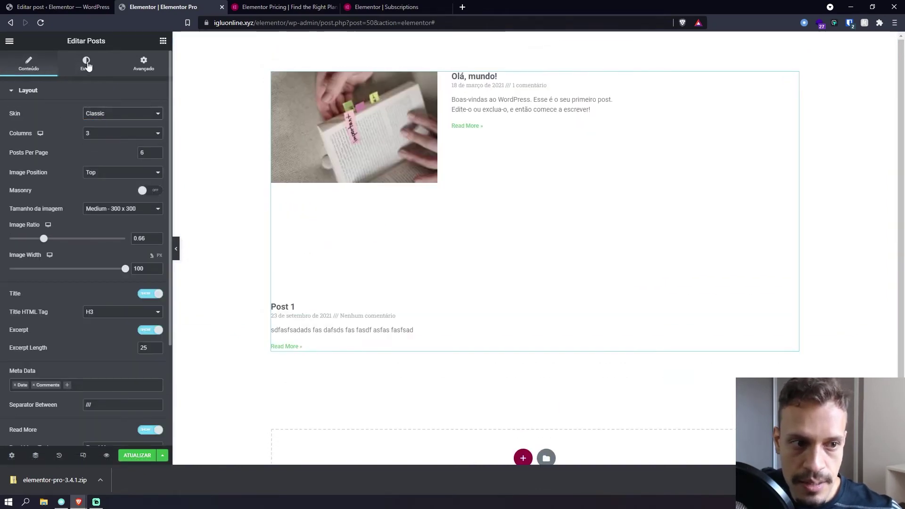
- Examine the layout, box and image style settings offered for the Classic skin
click(86, 63)
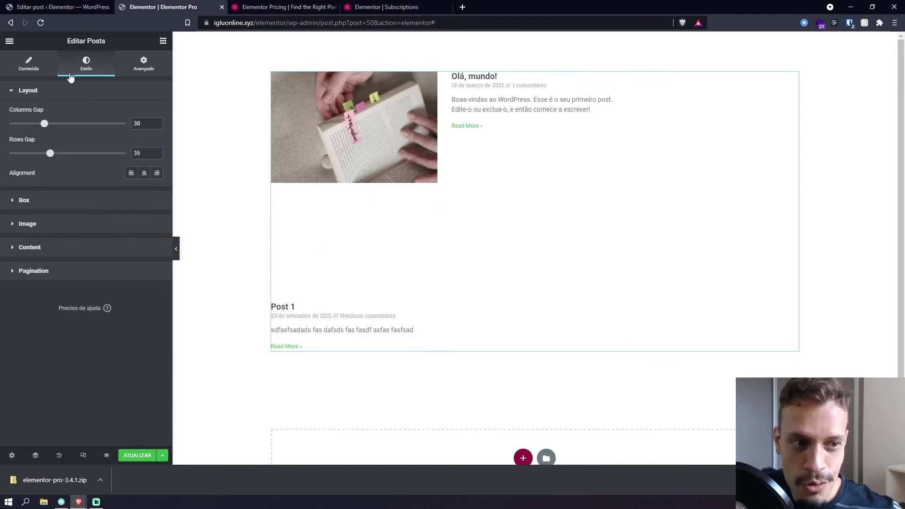
click(40, 201)
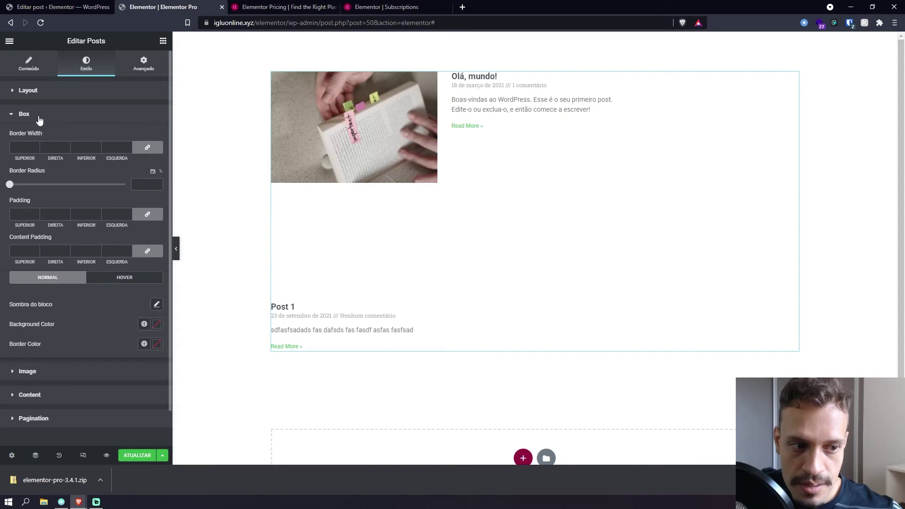
click(37, 119)
click(47, 161)
click(47, 138)
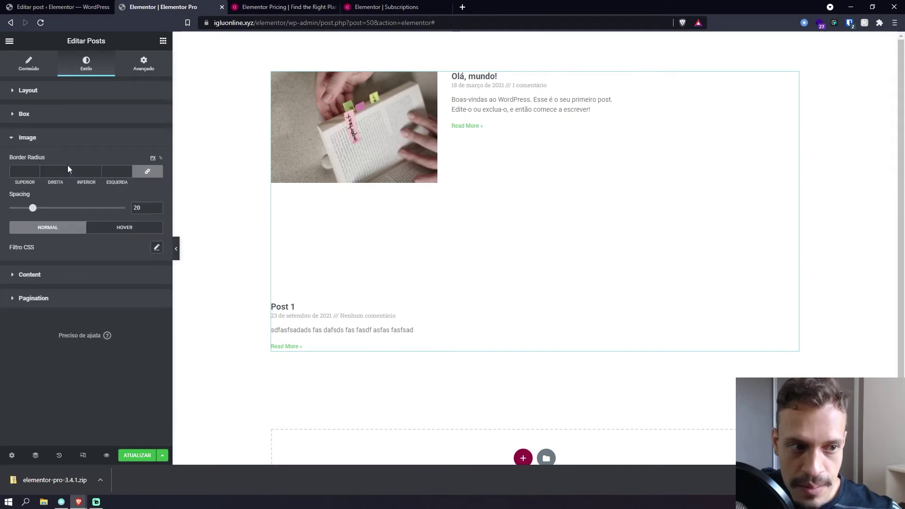
click(41, 66)
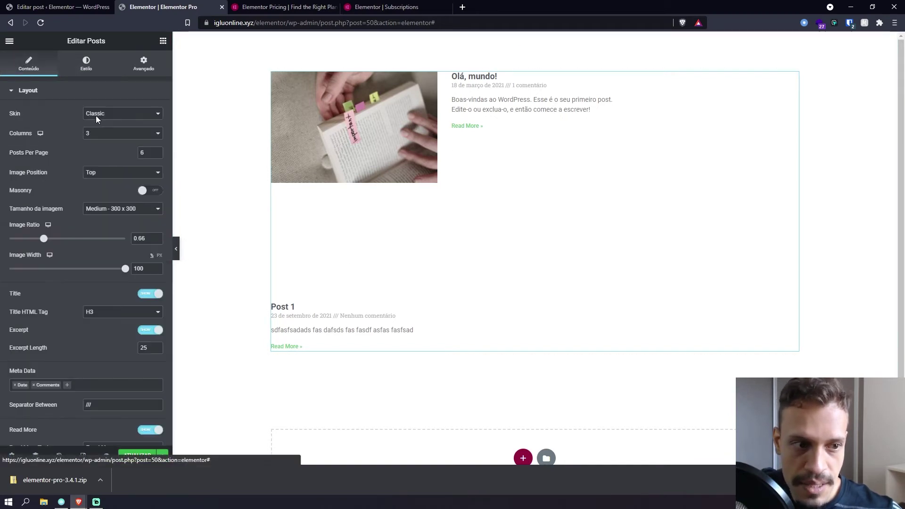
- Change the posts widget's skin back to Cards and open the card style settings
click(95, 115)
click(106, 131)
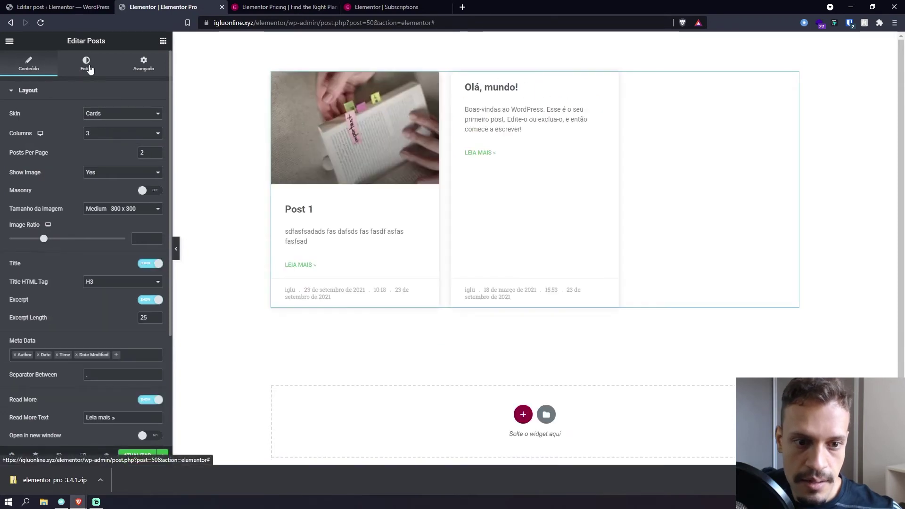
click(86, 64)
click(21, 202)
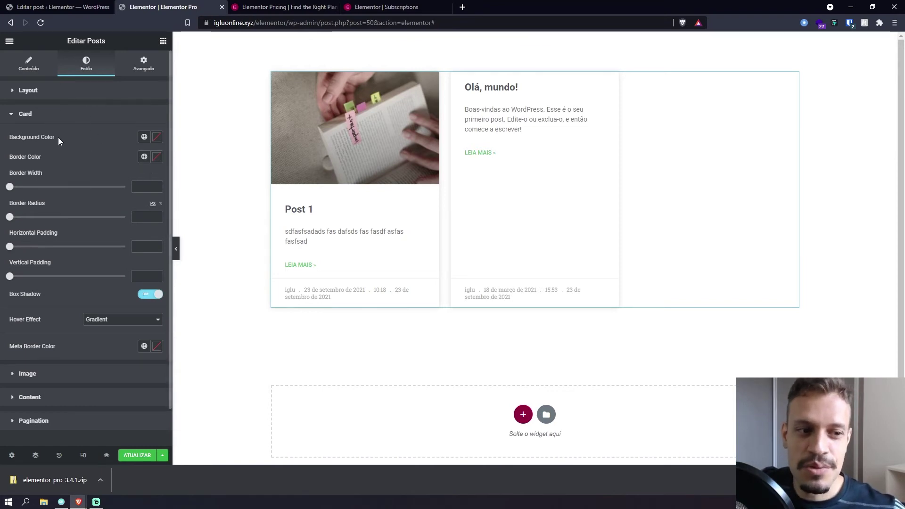
- Try a red background color on the post cards and settle on white
click(156, 139)
drag(143, 190, 143, 190)
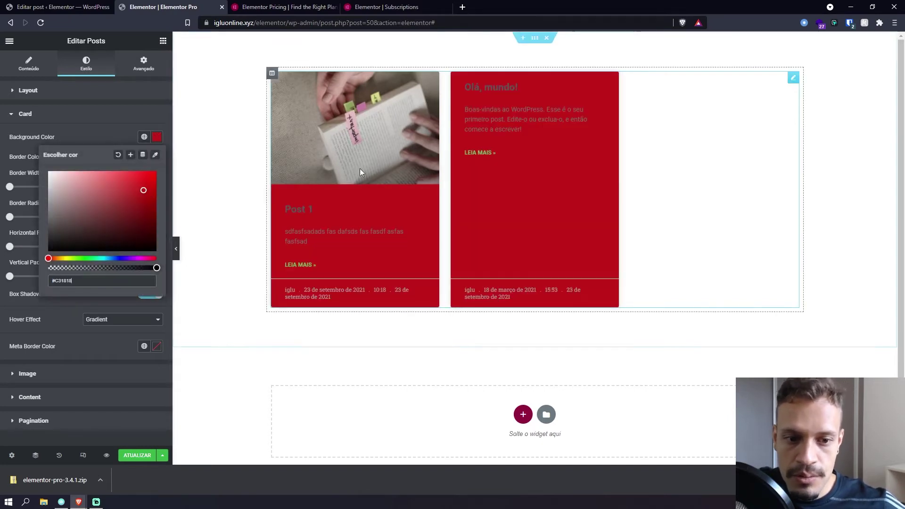
click(49, 172)
click(99, 143)
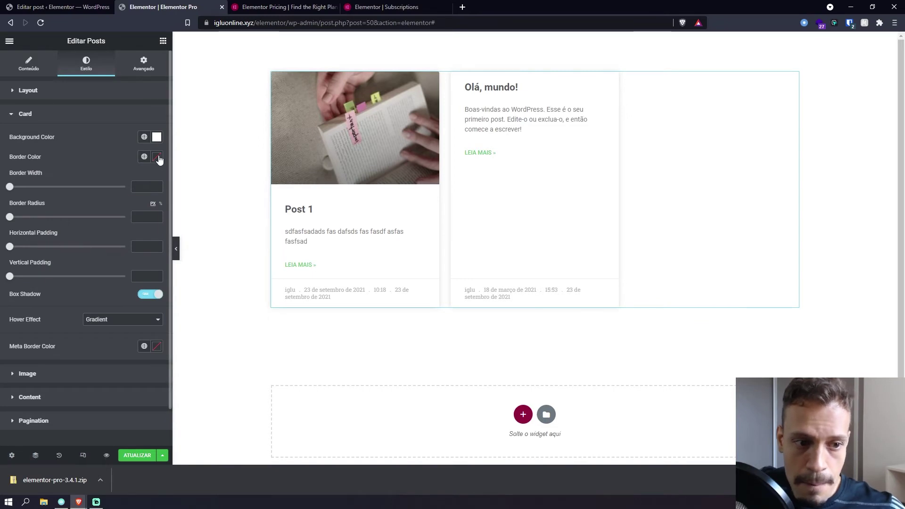
- Give the post cards a dark red border with a width of 2 and a radius of 74
click(158, 157)
click(137, 236)
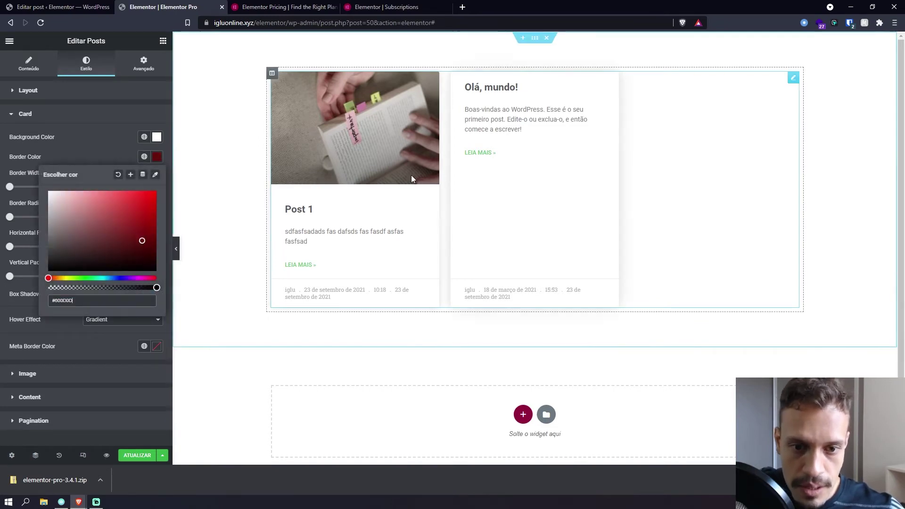
click(32, 190)
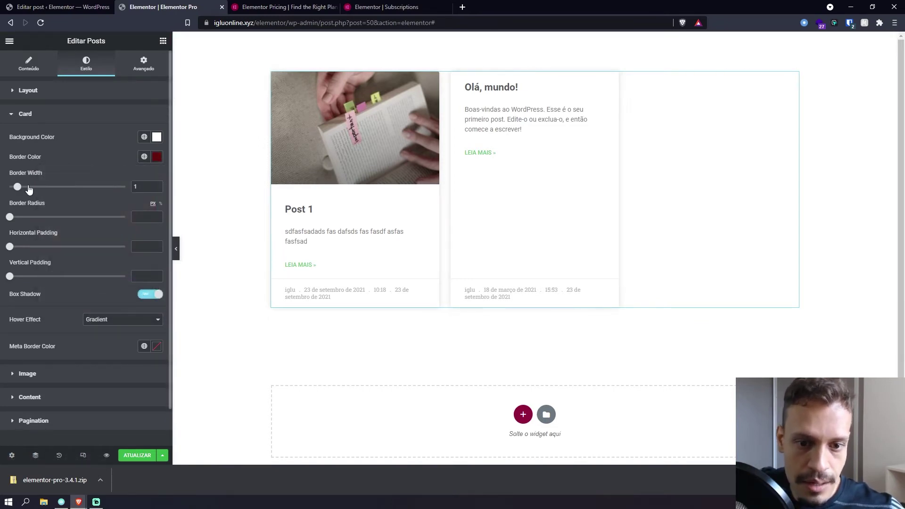
click(28, 187)
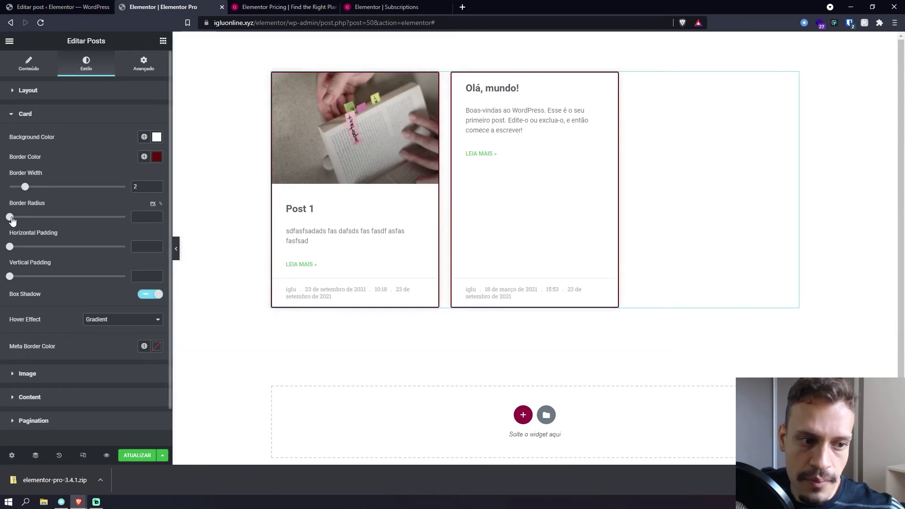
drag(11, 218, 52, 218)
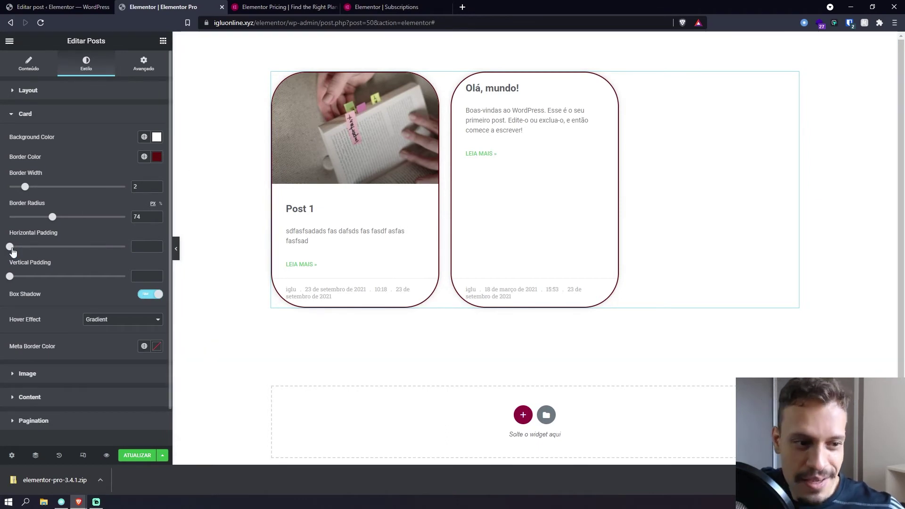
- Set the cards' horizontal padding to 50 and vertical padding to 20
drag(25, 249, 128, 249)
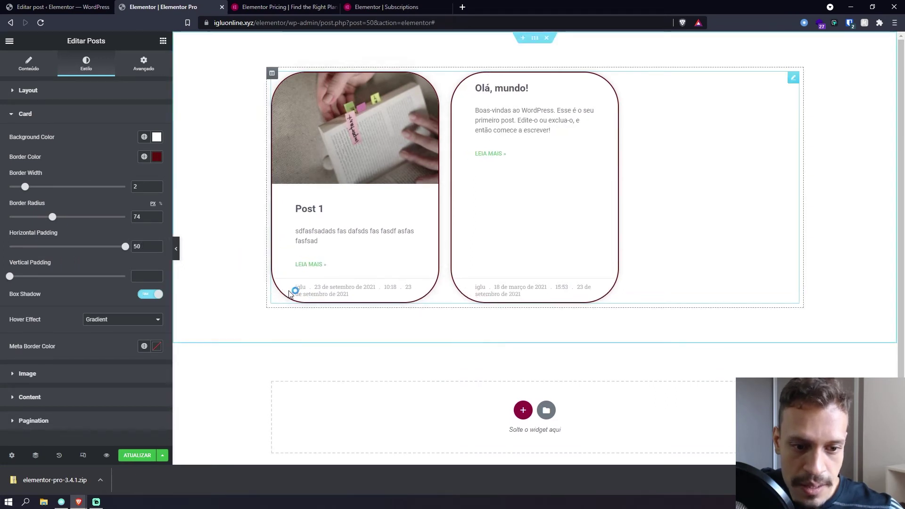
mouse_move(125, 246)
mouse_down()
mouse_move(40, 248)
mouse_move(132, 249)
mouse_up()
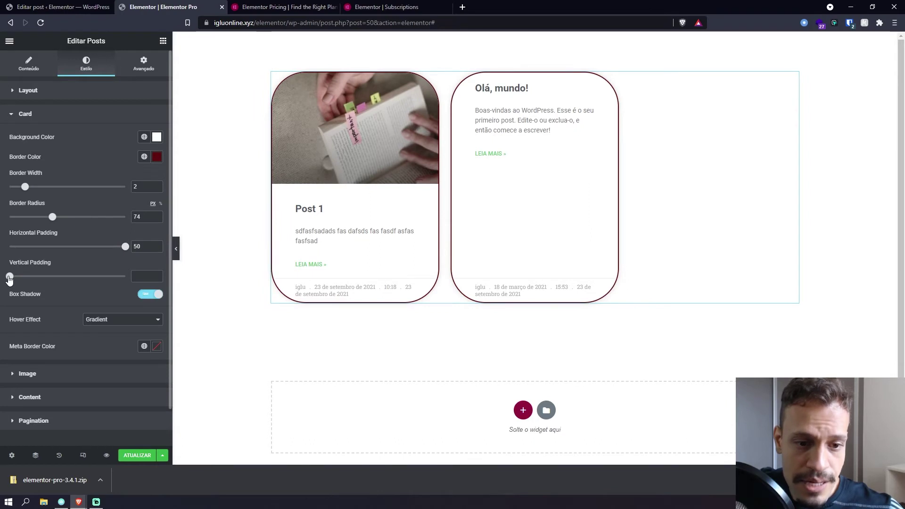
drag(21, 281, 56, 278)
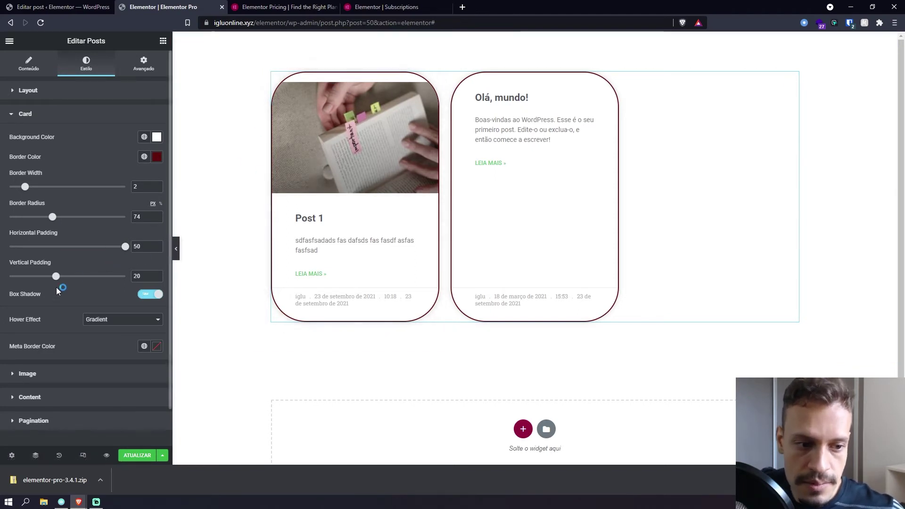
- Switch the cards' box shadow off and back on to compare the effect in an enlarged view
scroll(39, 286, down, 1)
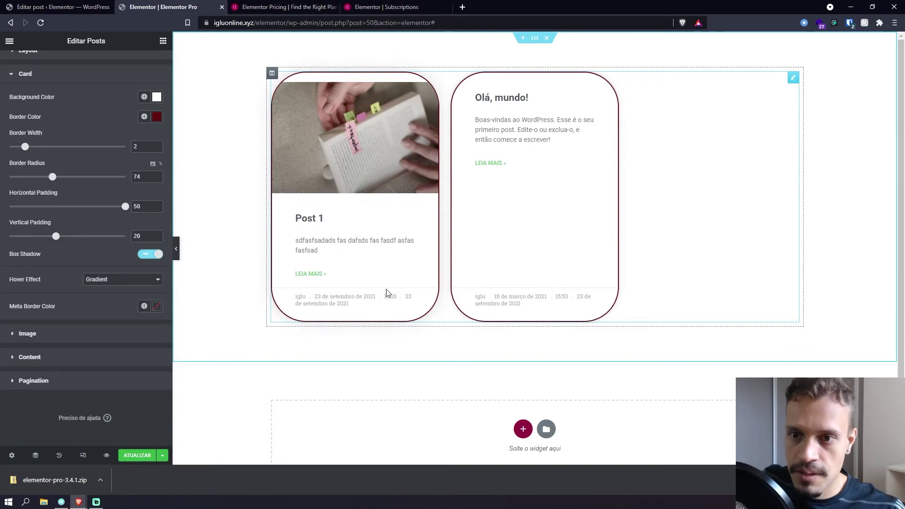
key(ctrl+plus)
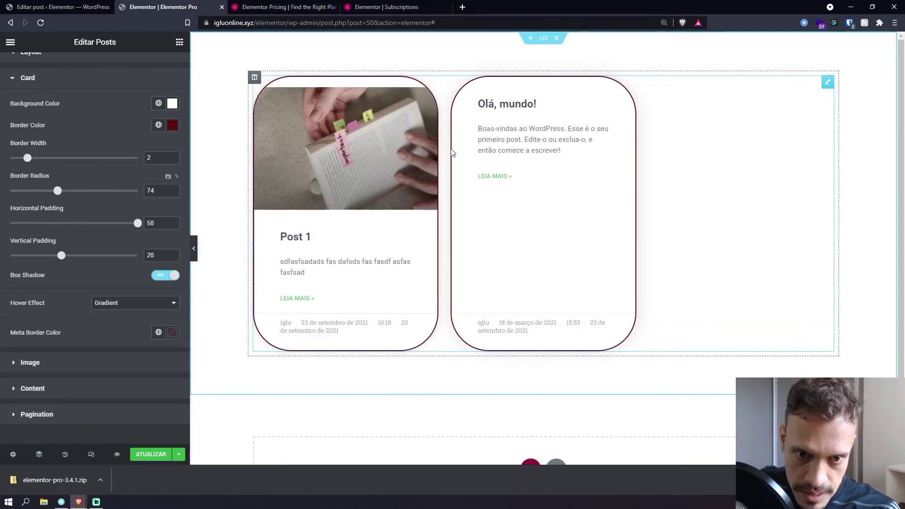
click(162, 276)
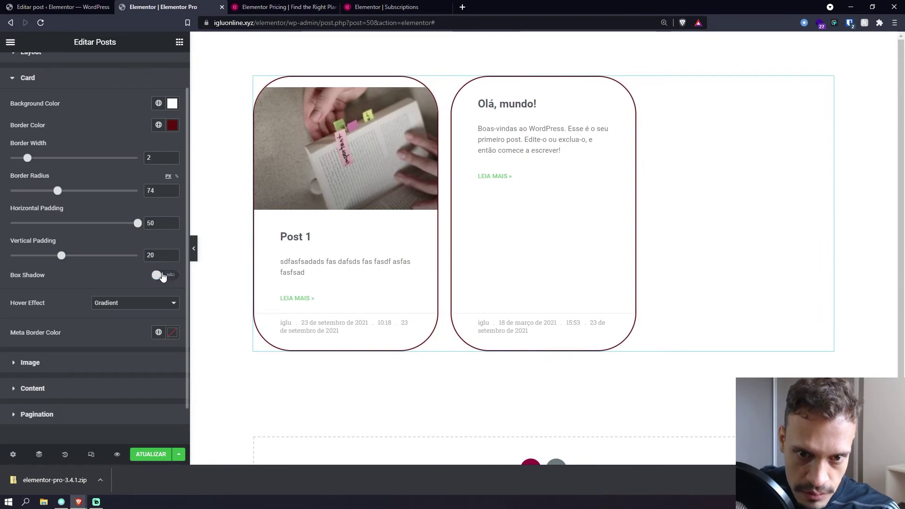
click(162, 276)
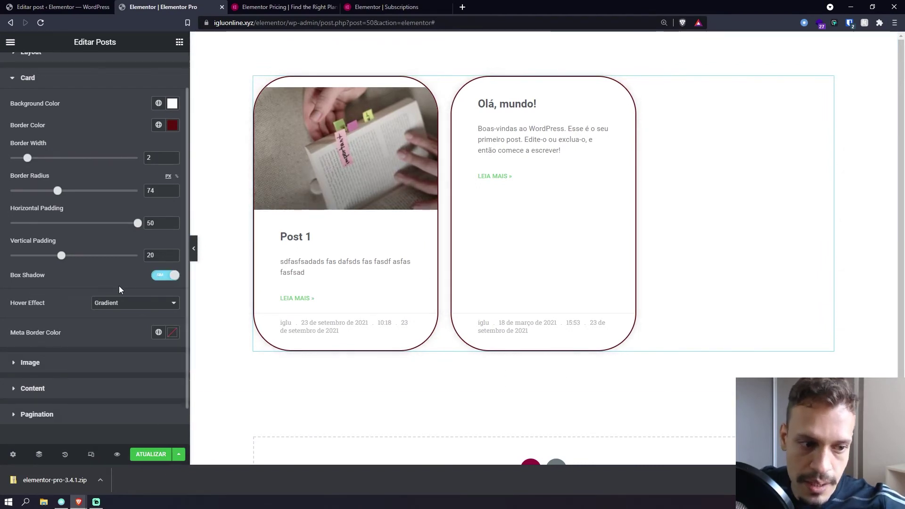
- View the hover effect options offered for the cards, keeping Gradient
scroll(117, 277, down, 1)
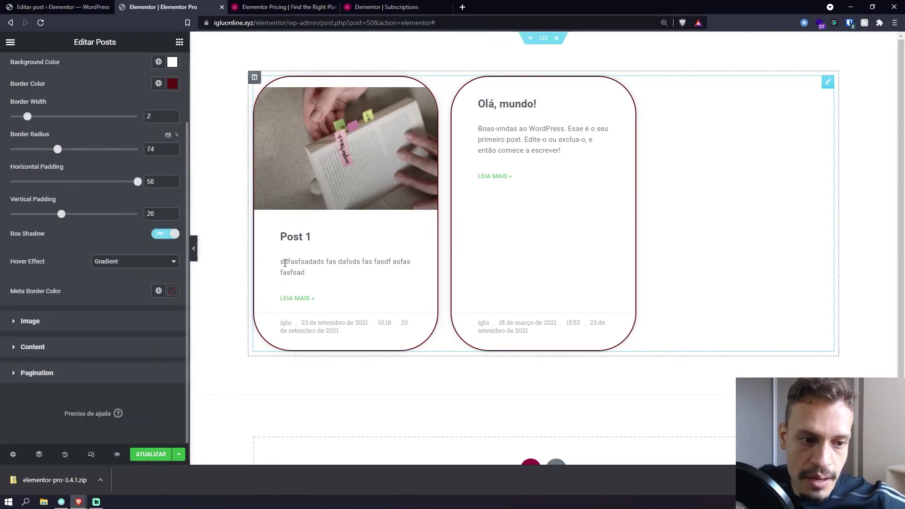
click(141, 261)
click(136, 252)
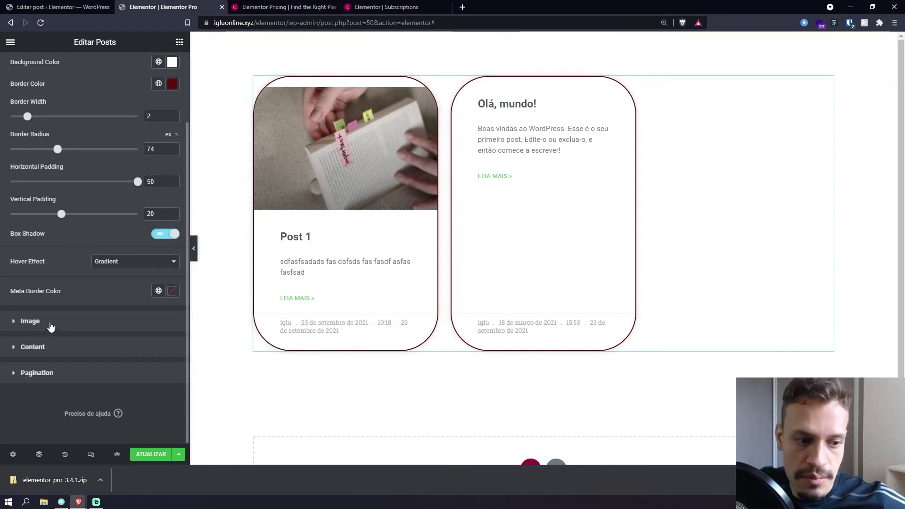
- Set the spacing below the post images to 66
click(47, 321)
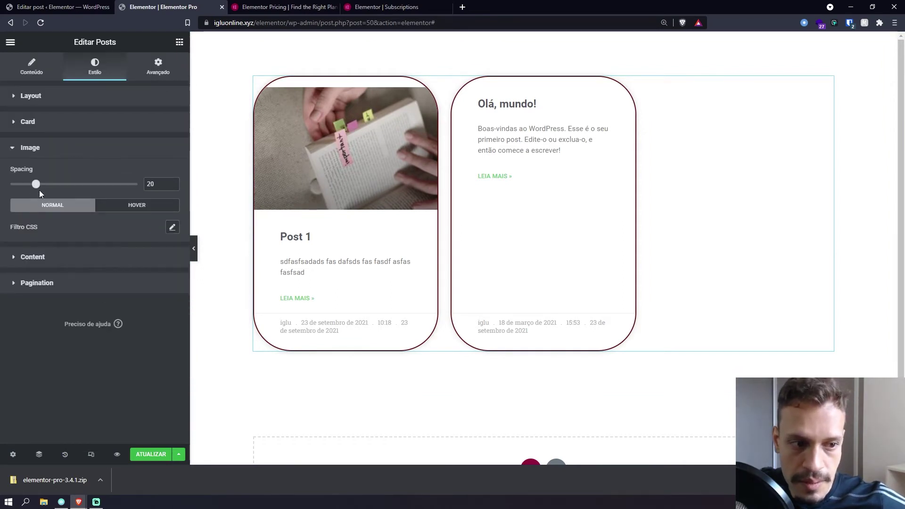
drag(52, 184, 89, 187)
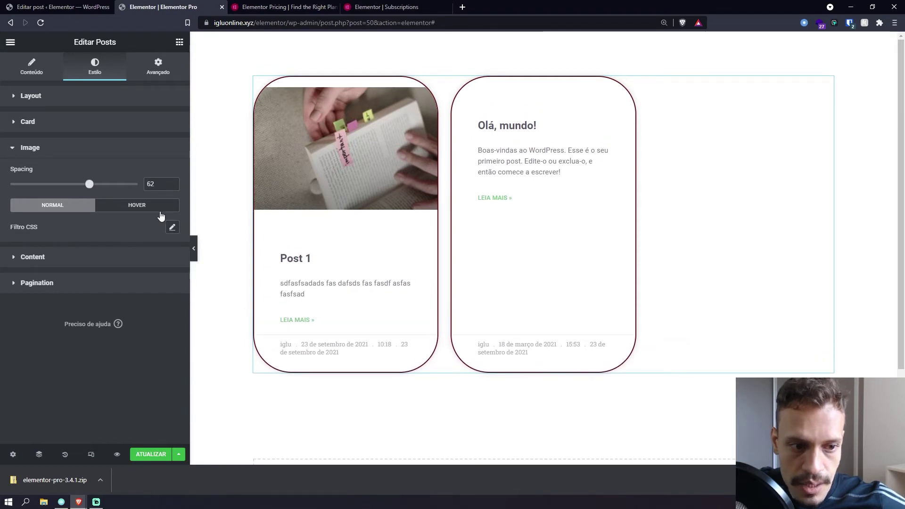
click(135, 211)
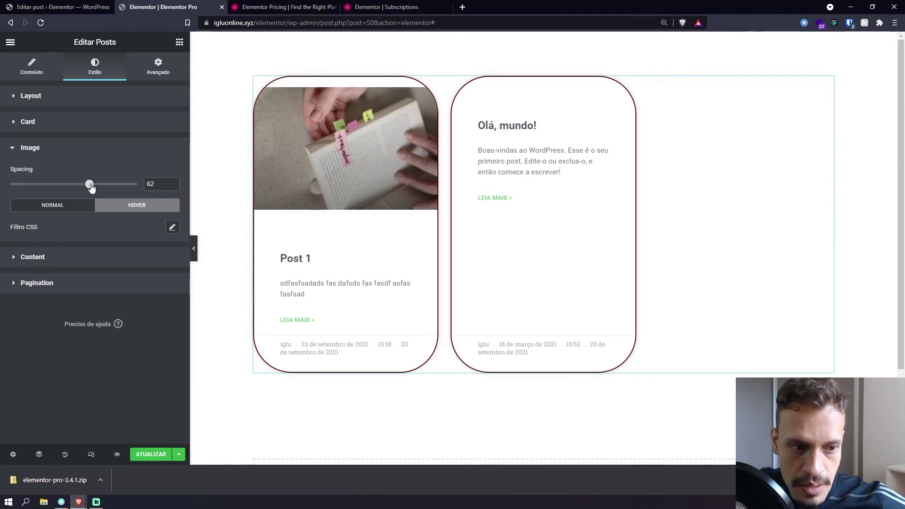
drag(91, 187, 94, 187)
- Compare the image CSS filter settings offered for the normal and hover states
click(102, 209)
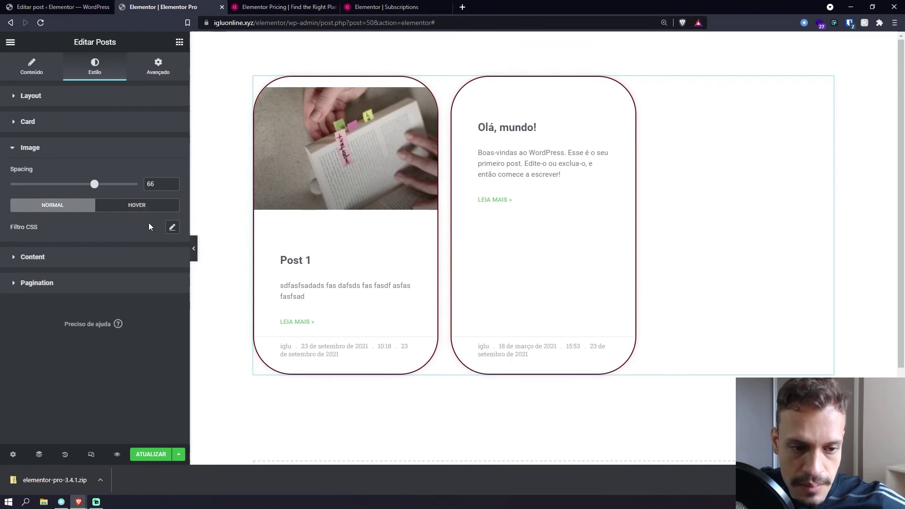
click(135, 209)
click(78, 210)
click(135, 211)
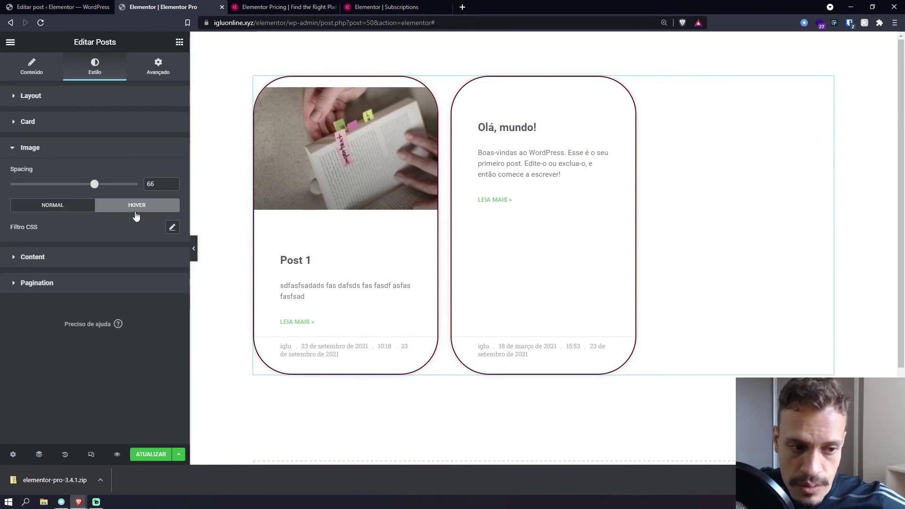
click(67, 209)
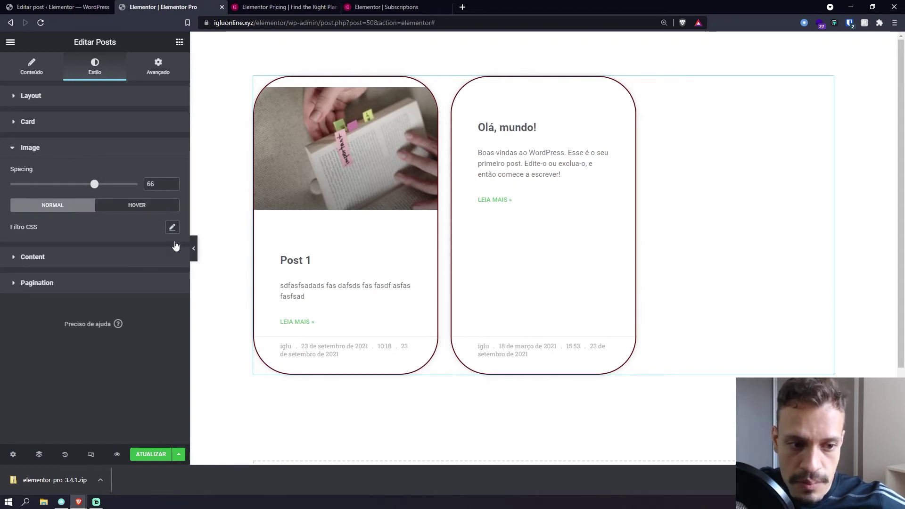
click(172, 227)
click(146, 215)
click(150, 207)
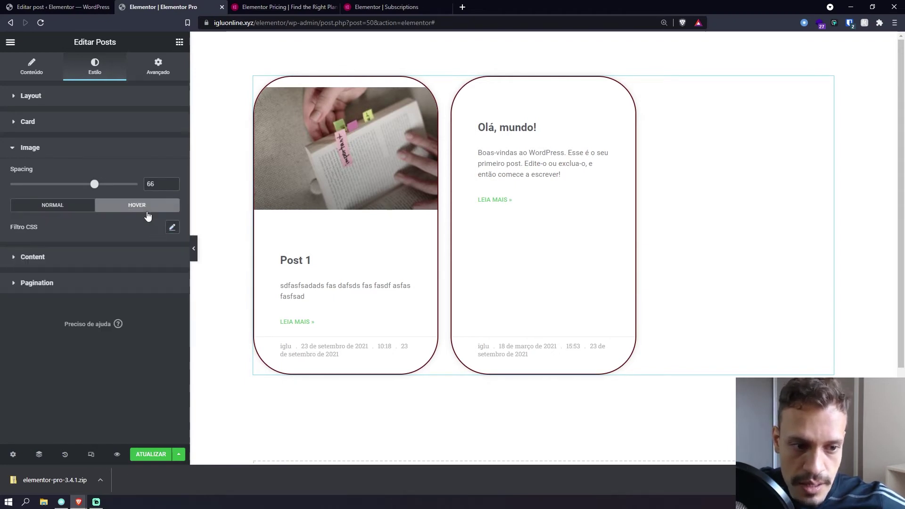
- Darken the post images on hover by strongly lowering the CSS filter brightness
click(172, 227)
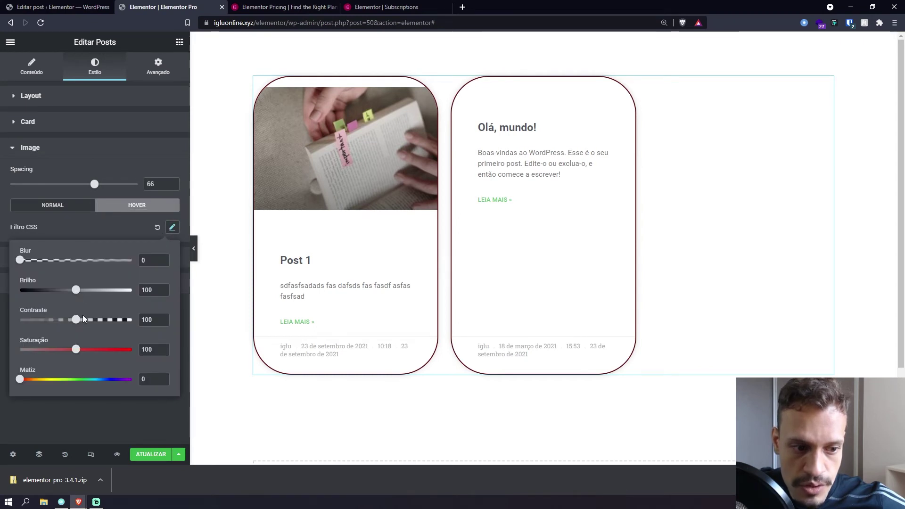
drag(75, 290, 28, 287)
click(112, 223)
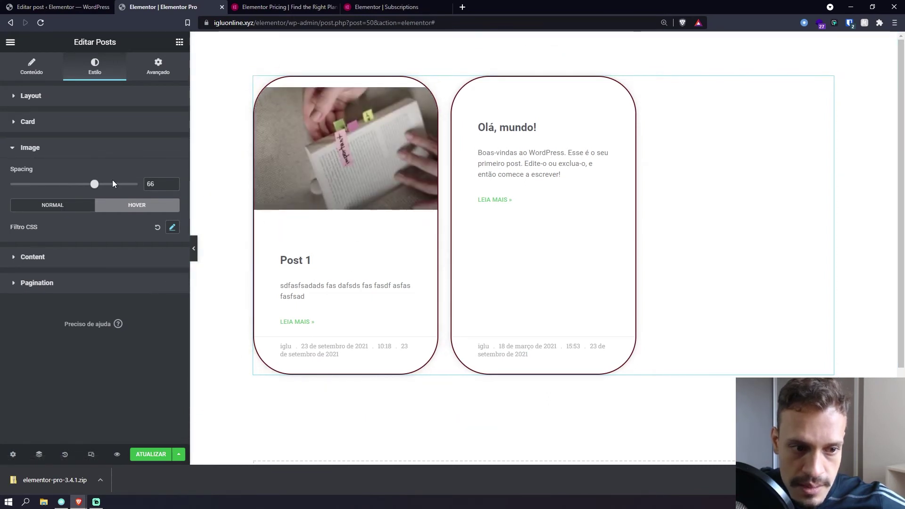
- Review the content style settings, including the typography options for the post title
click(63, 259)
scroll(97, 194, down, 2)
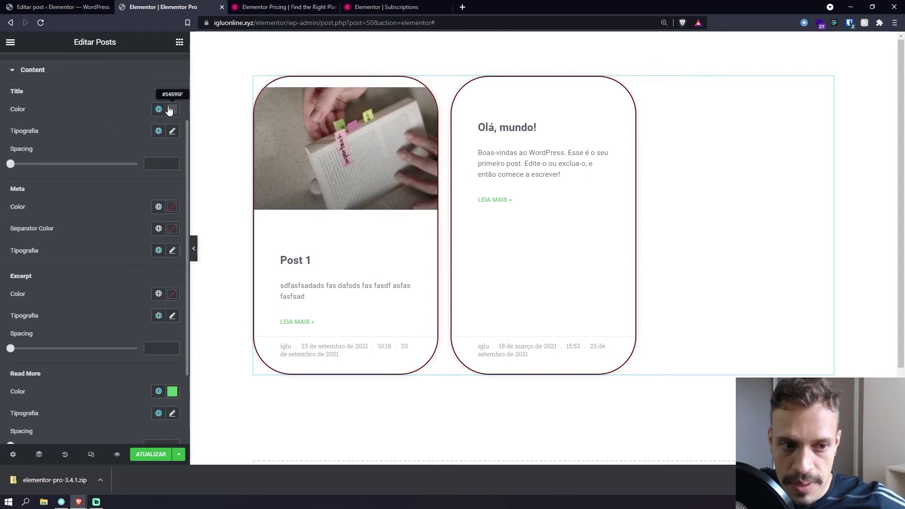
click(174, 132)
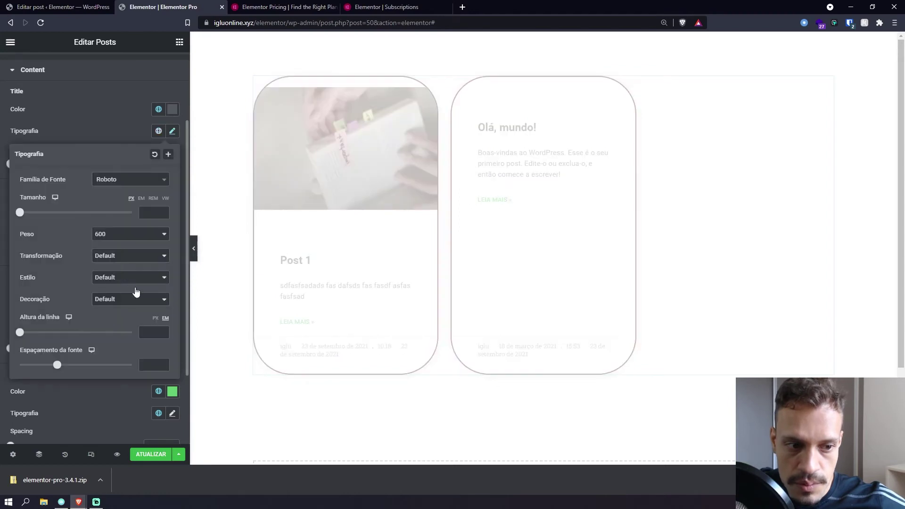
click(114, 127)
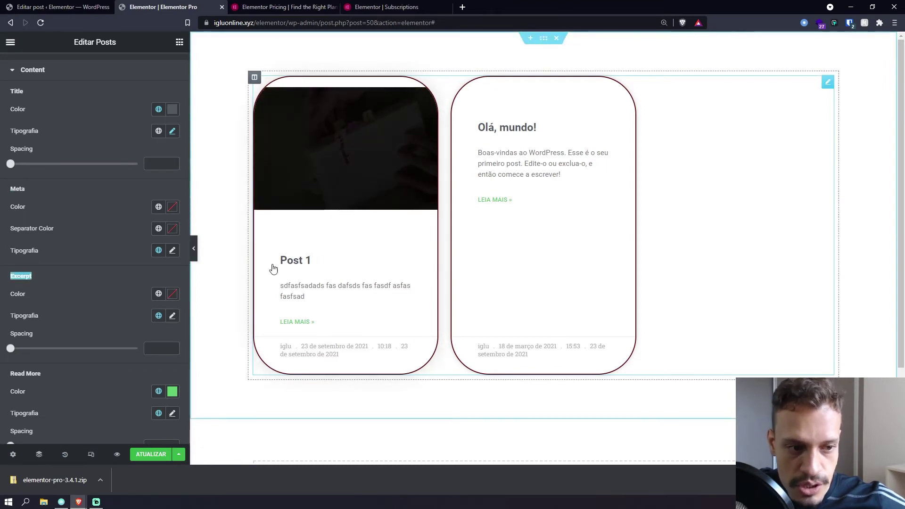
- Set the spacing of the post excerpt to 23
scroll(55, 283, down, 3)
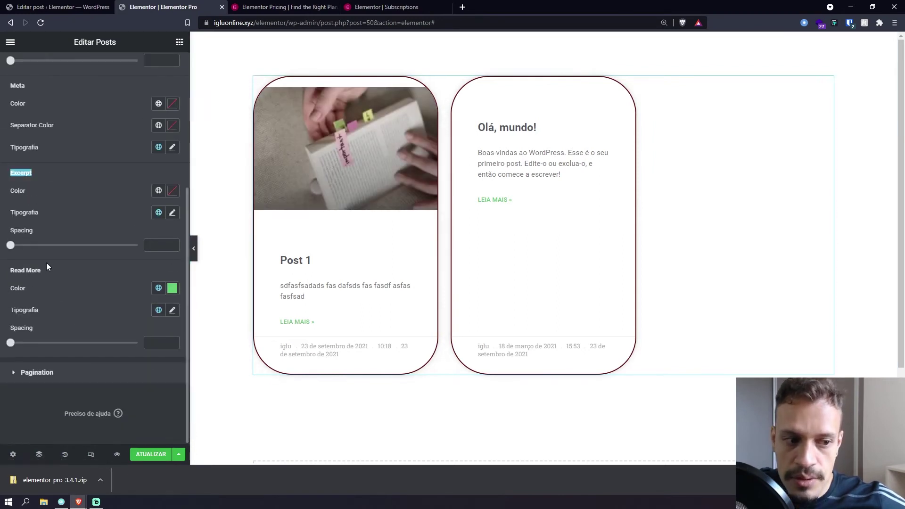
drag(10, 246, 39, 246)
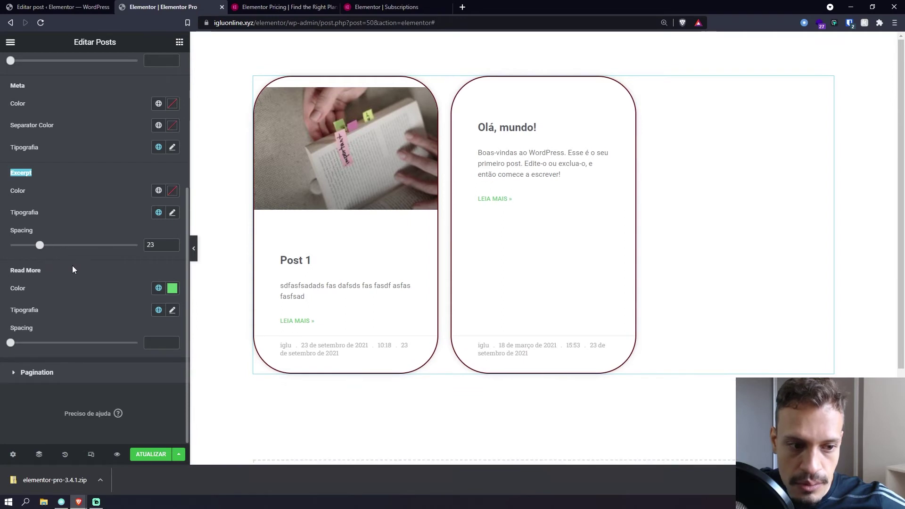
scroll(121, 221, up, 2)
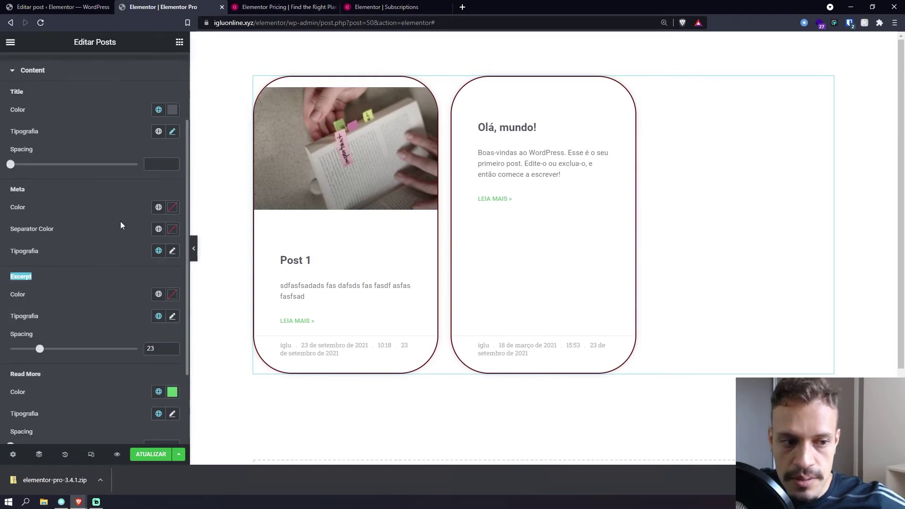
scroll(120, 221, down, 2)
- Examine the pagination style settings for the button, the no more posts message and the spinner
click(99, 372)
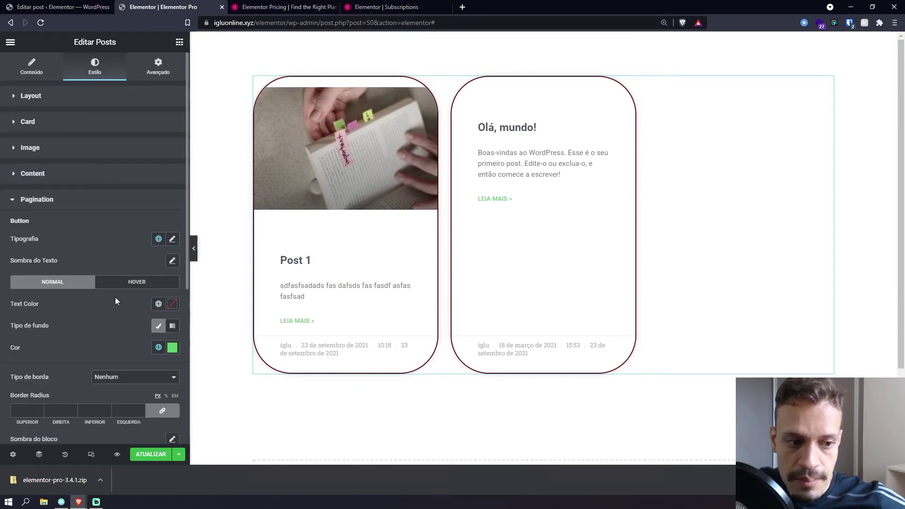
scroll(221, 270, down, 3)
scroll(91, 230, down, 2)
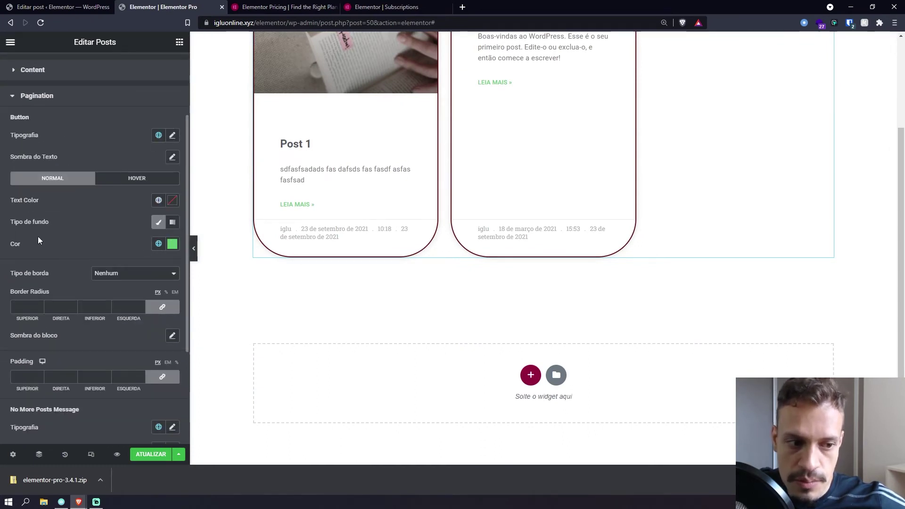
scroll(95, 227, down, 3)
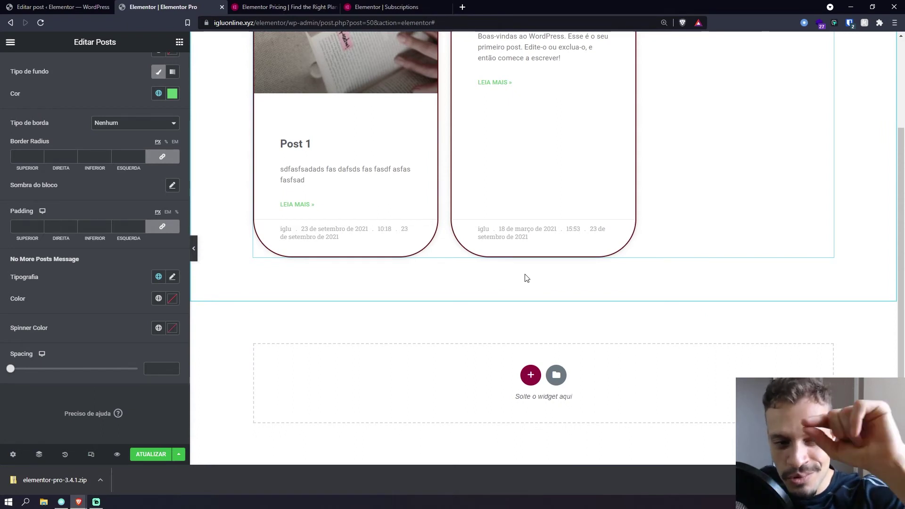
- Review the advanced settings of the Posts widget, dismissing the break reminder that covers the screen
scroll(87, 142, up, 2)
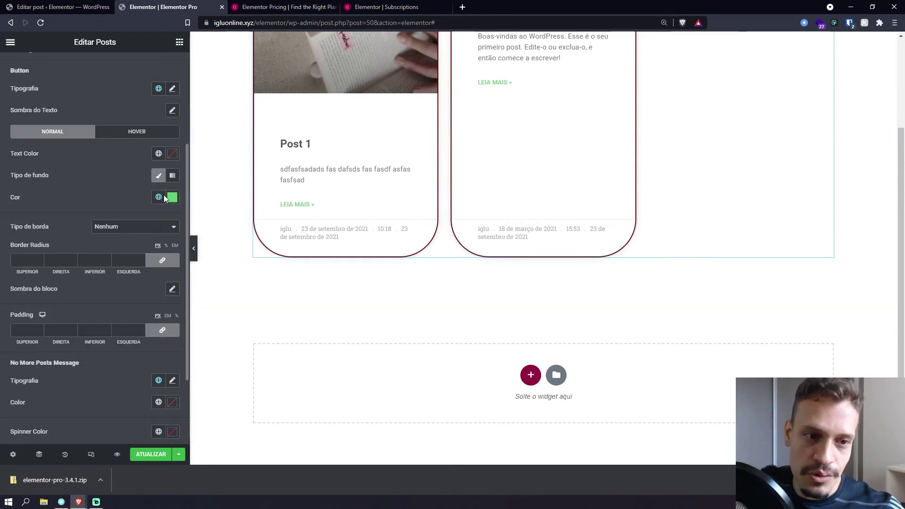
scroll(127, 204, up, 3)
click(158, 68)
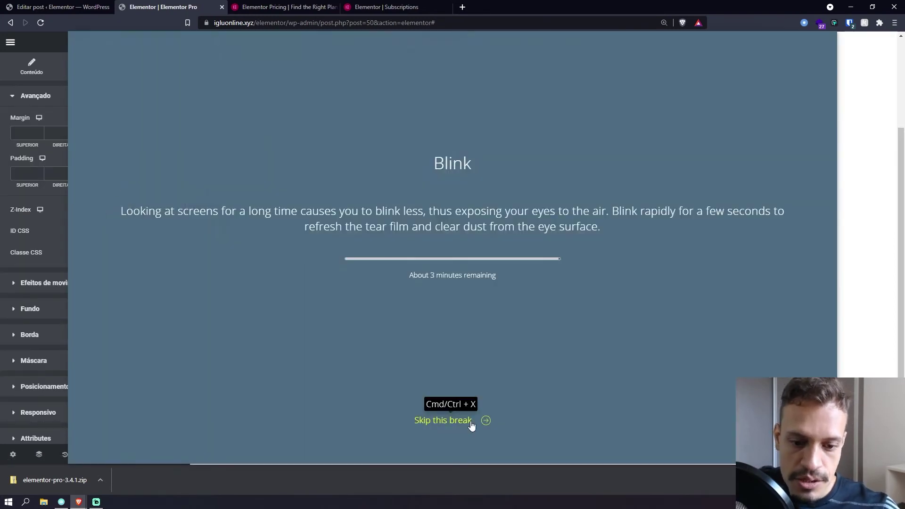
click(469, 421)
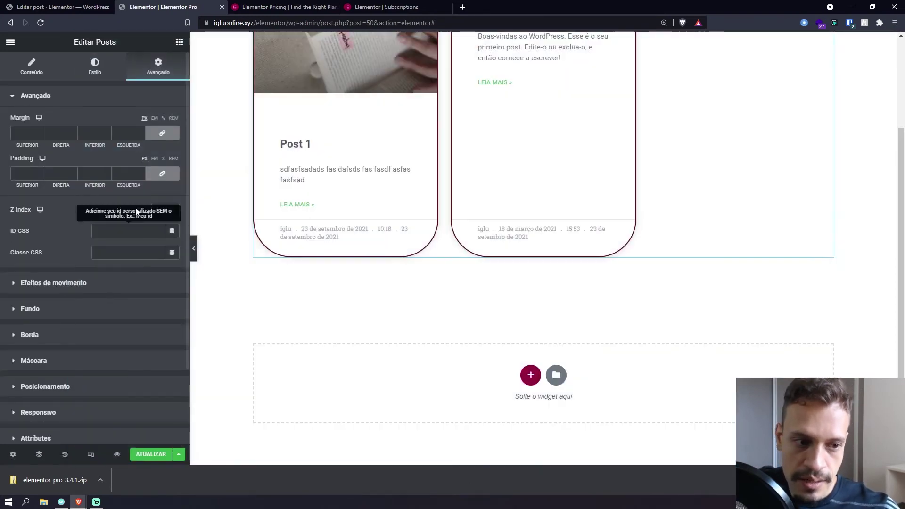
scroll(97, 273, down, 2)
scroll(49, 293, up, 2)
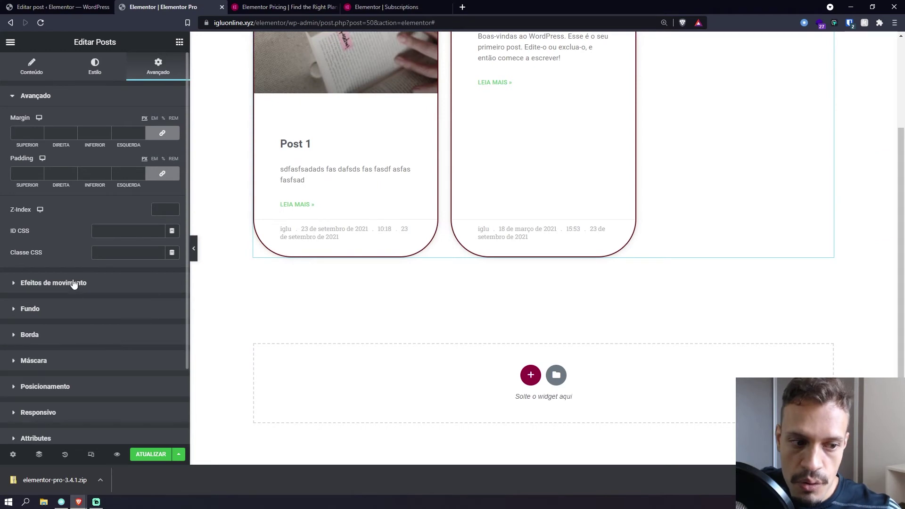
- Delete the Posts widget from the page and add a Portfolio widget in its place
scroll(419, 371, up, 2)
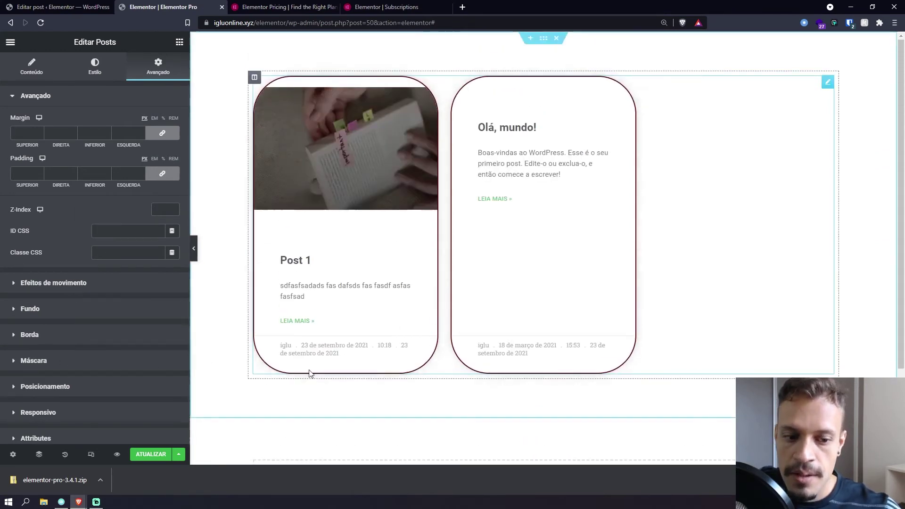
right_click(678, 182)
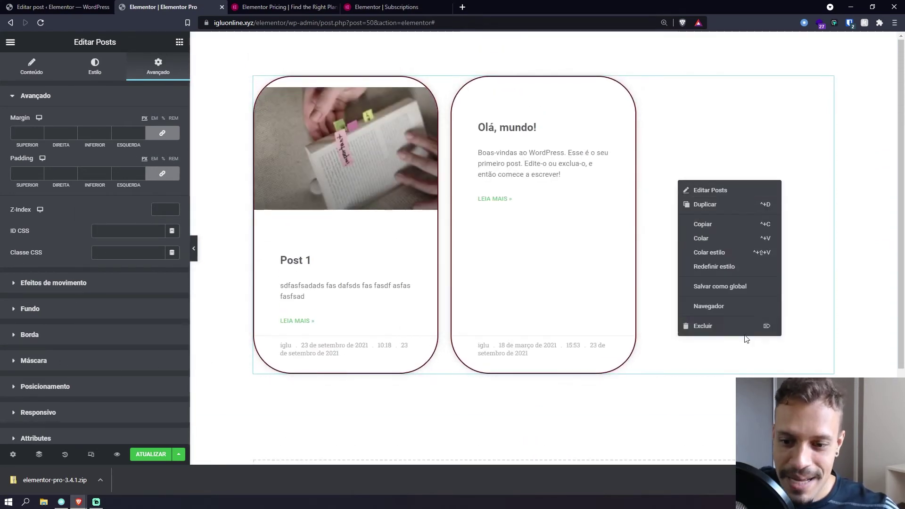
click(743, 326)
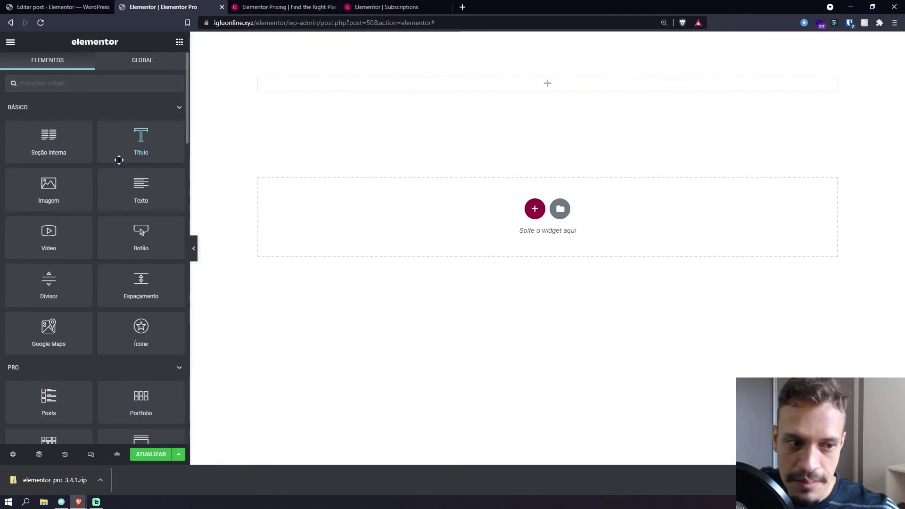
scroll(79, 188, down, 3)
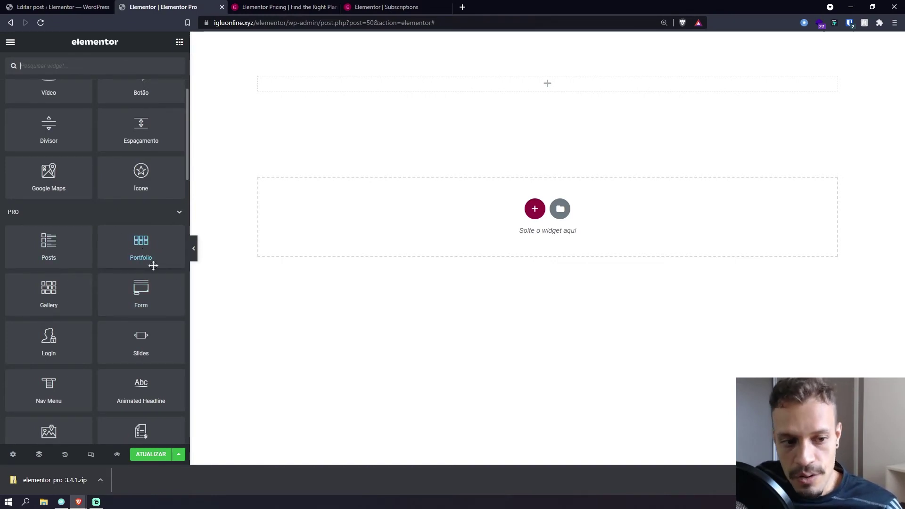
drag(140, 261, 318, 83)
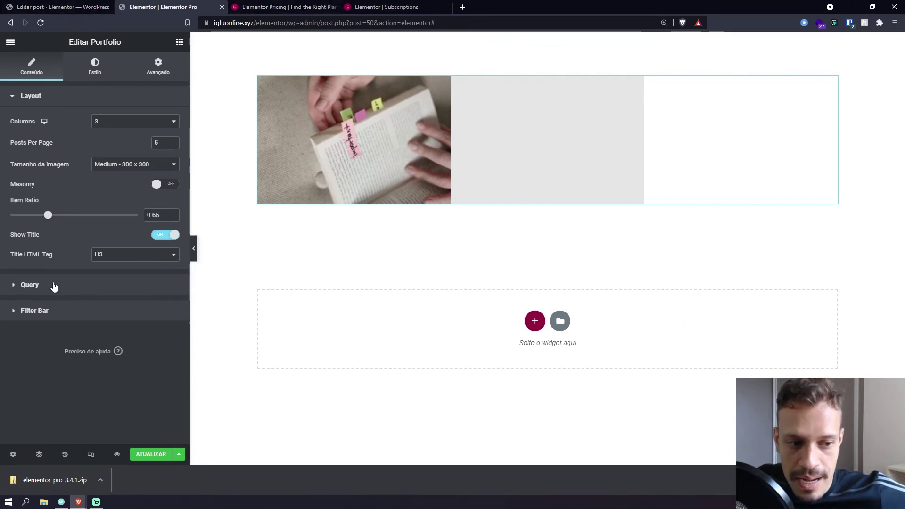
- Try Páginas as the query source of the portfolio and set it back to Posts
click(29, 286)
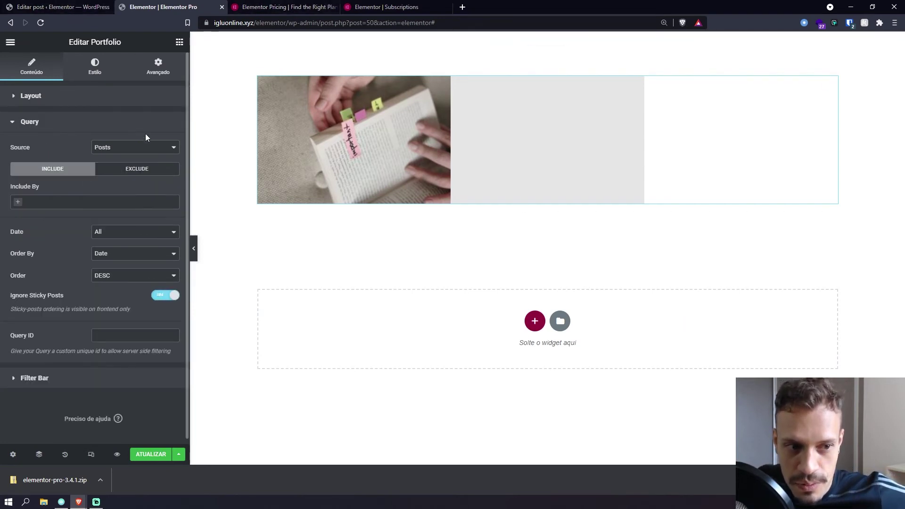
click(169, 152)
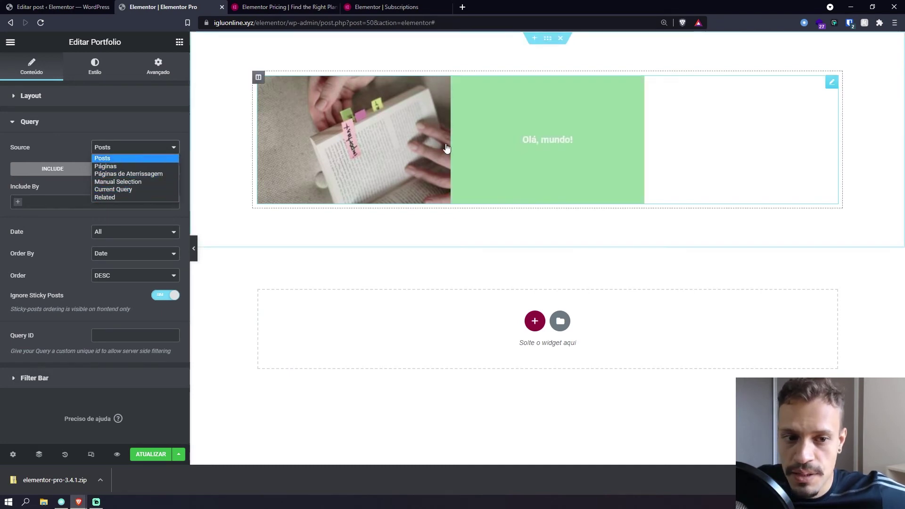
click(135, 166)
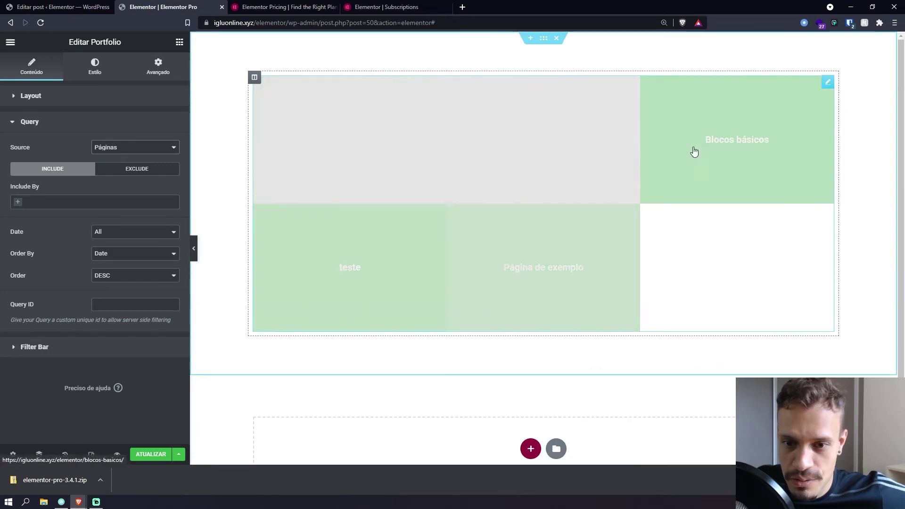
click(141, 148)
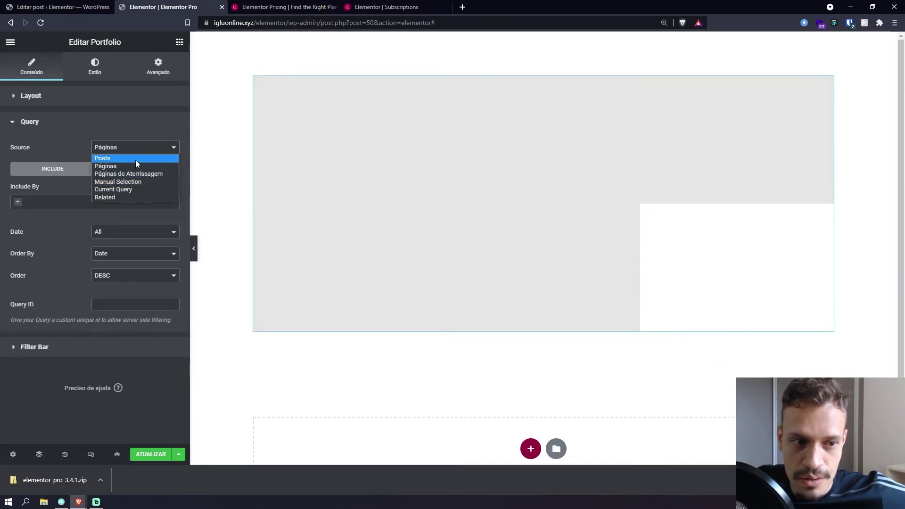
click(136, 161)
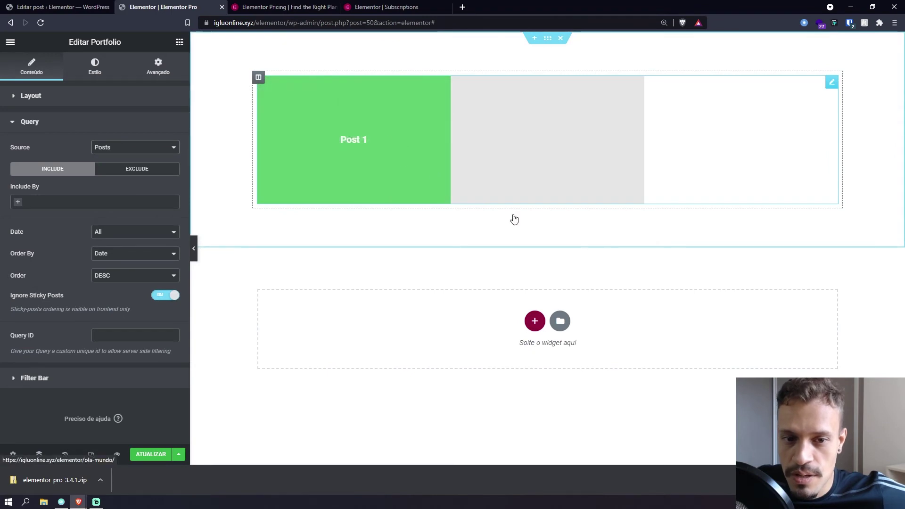
- Check the list of all posts in the WordPress admin, and return to the portfolio to view its query source options
click(61, 7)
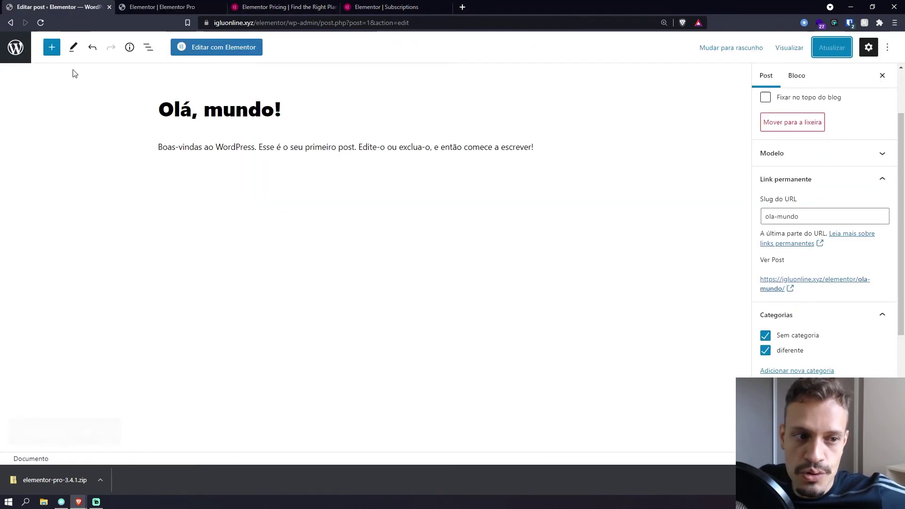
click(24, 45)
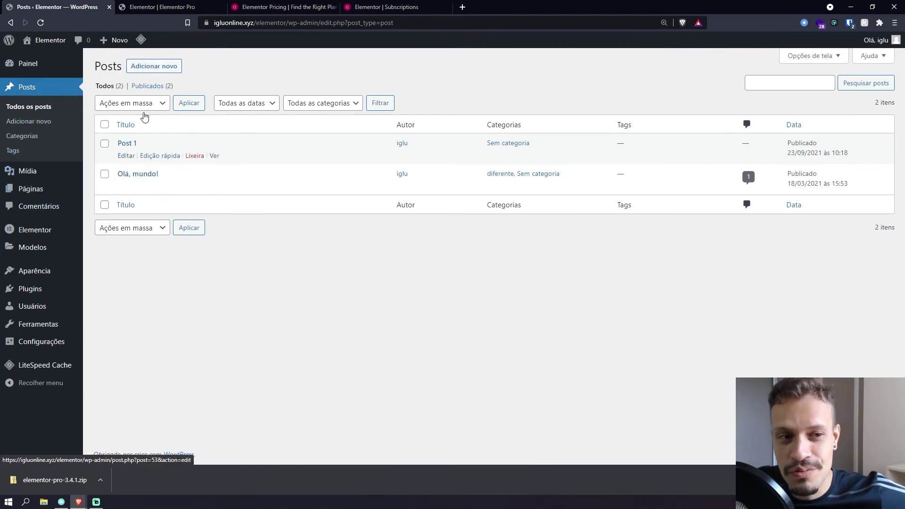
click(186, 7)
click(136, 149)
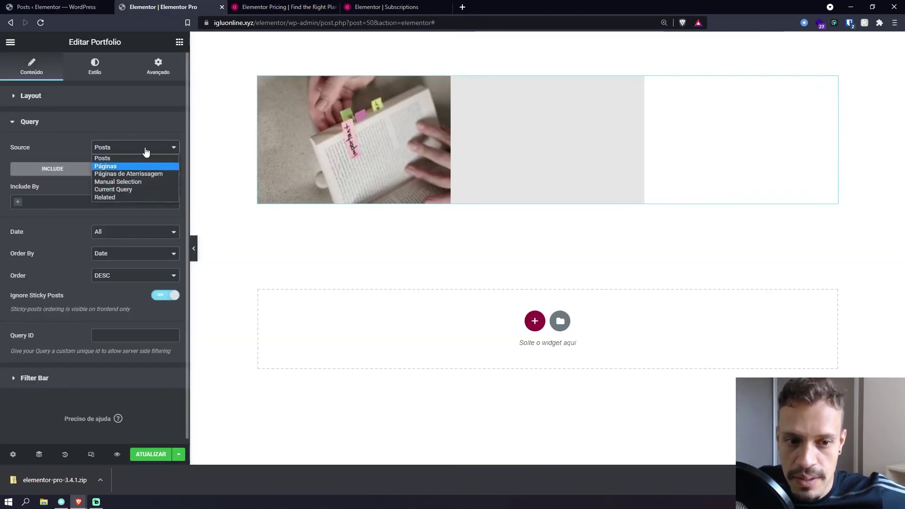
click(69, 151)
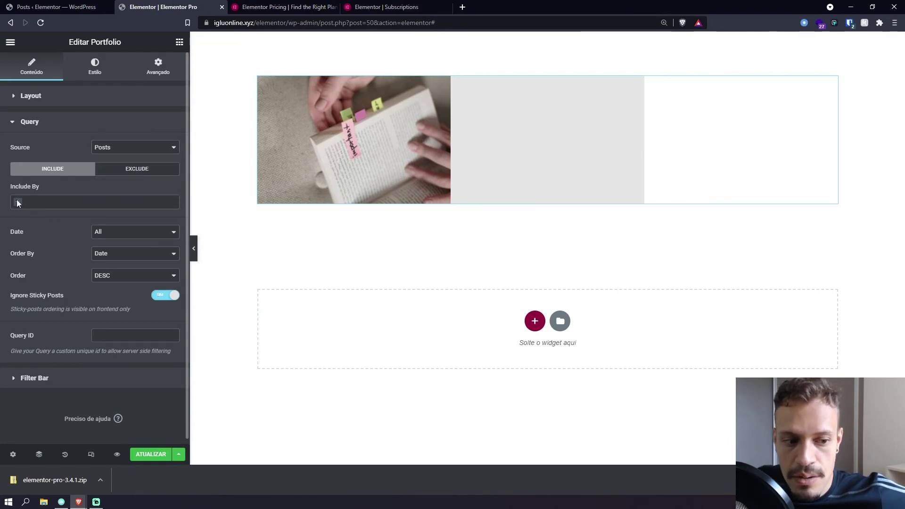
- Set the portfolio layout to 2 columns
click(50, 104)
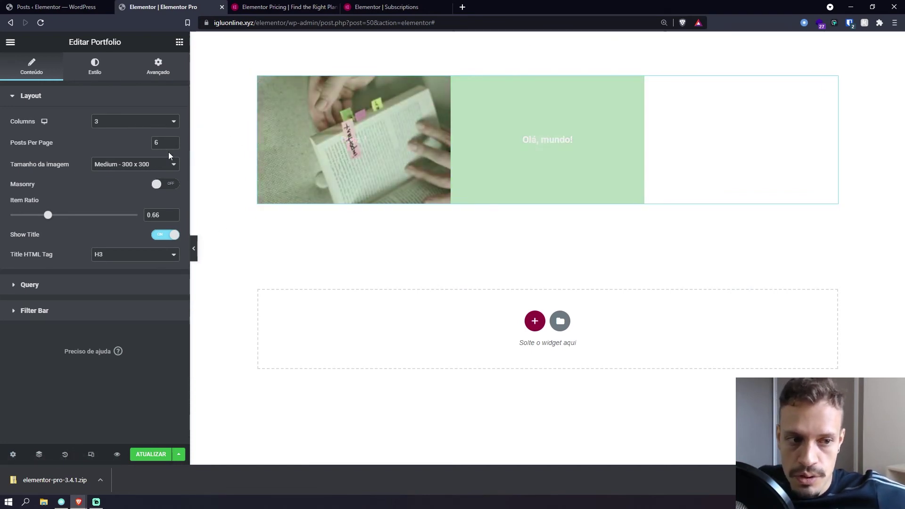
click(151, 125)
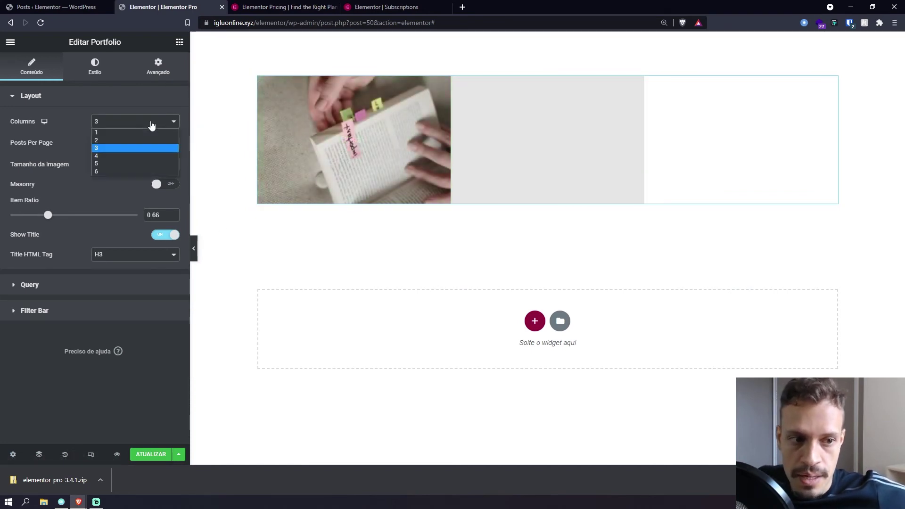
click(115, 140)
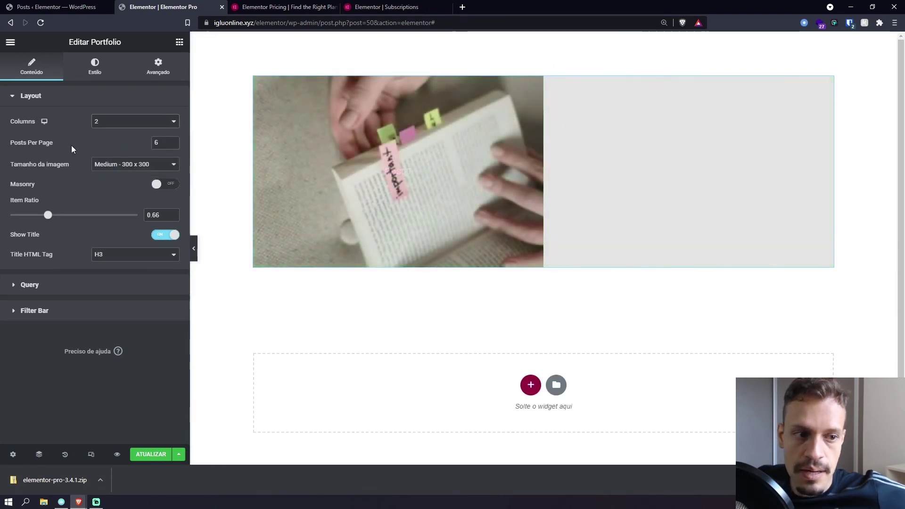
- Examine the portfolio's posts per page, image size, Masonry and item ratio options, keeping their current values
triple_click(25, 141)
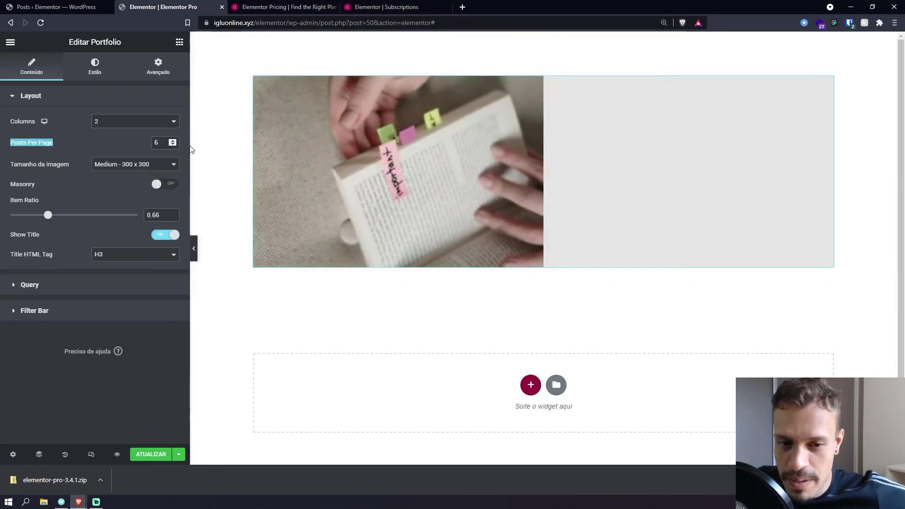
click(98, 165)
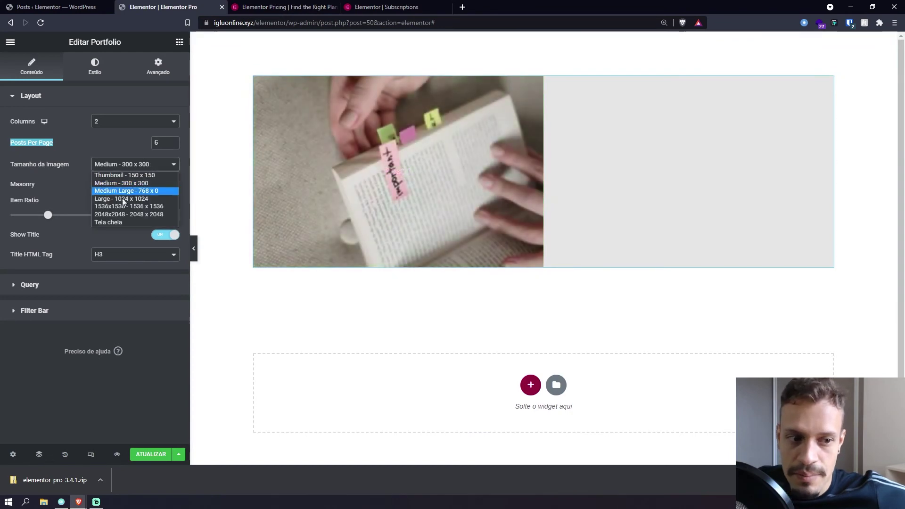
click(73, 180)
click(162, 188)
click(174, 185)
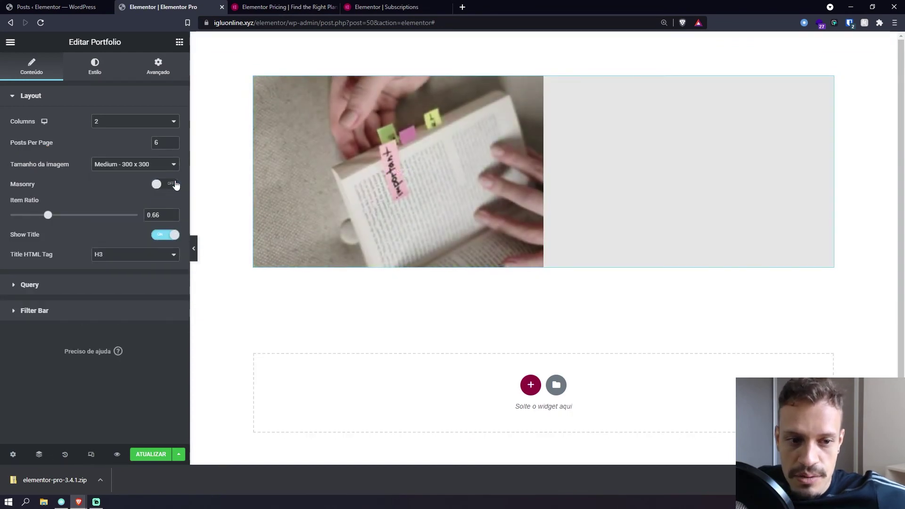
mouse_move(49, 219)
mouse_down()
mouse_move(63, 218)
mouse_move(49, 222)
mouse_up()
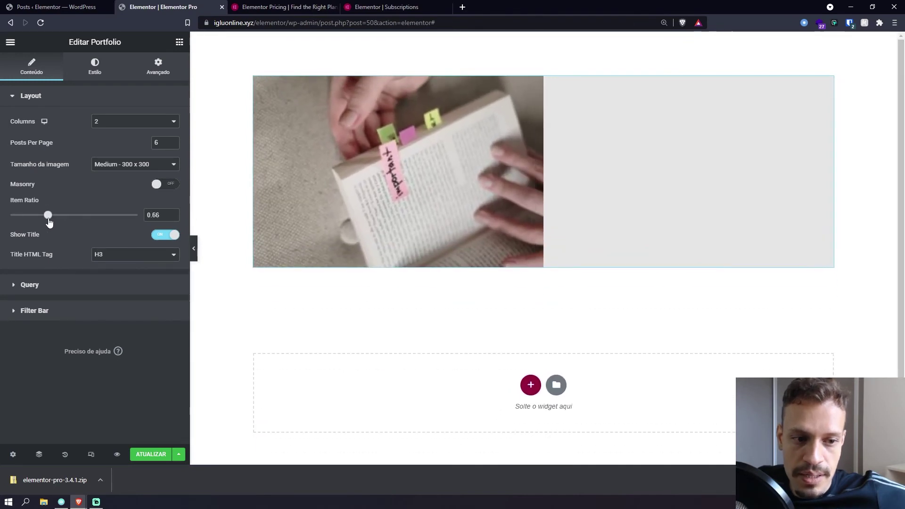
- Try hiding the portfolio item titles, show them again and check the title HTML tag options
click(171, 238)
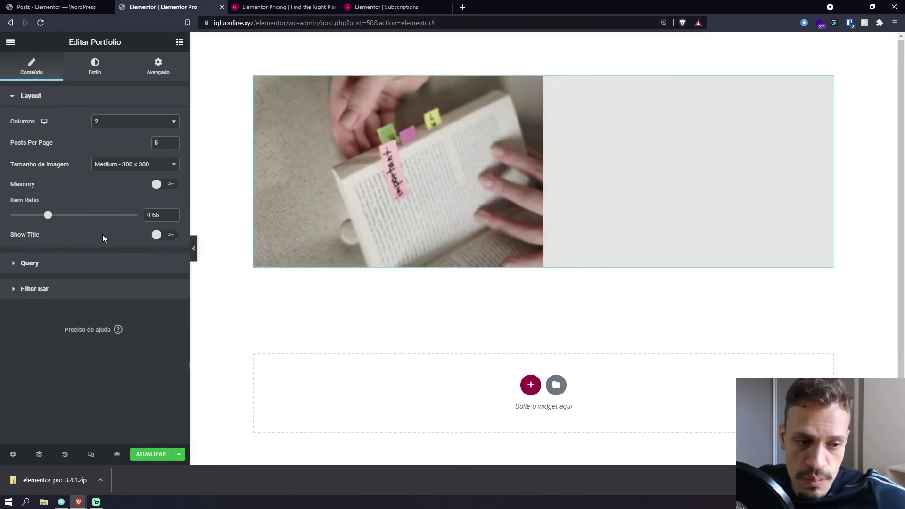
click(166, 236)
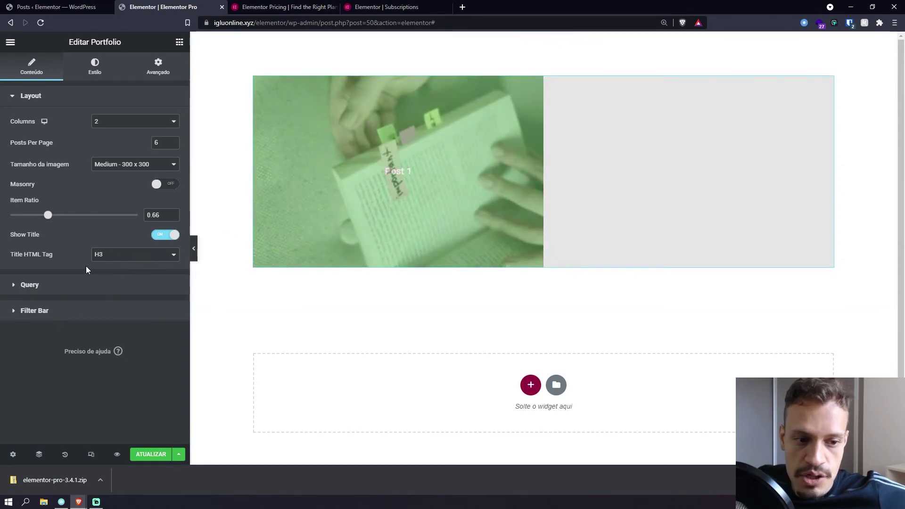
click(122, 255)
click(79, 247)
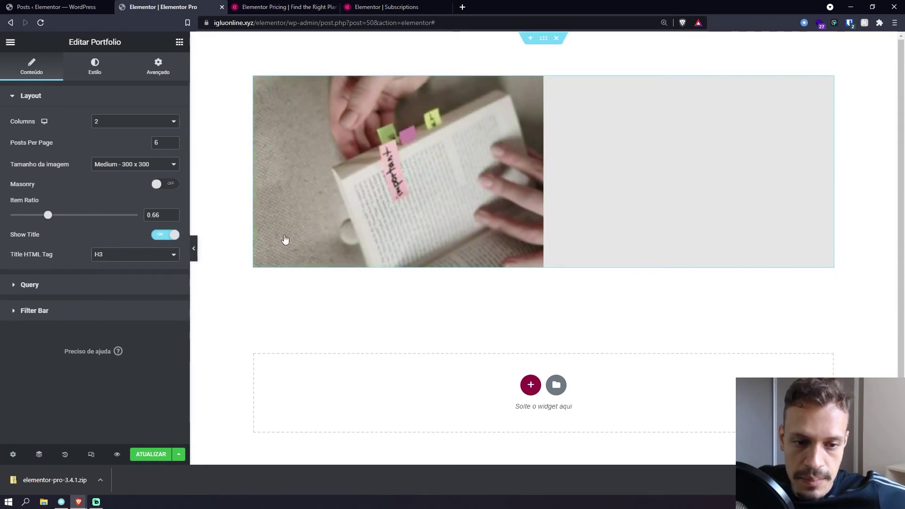
- Show the portfolio's filter bar and set its taxonomy to Categorias
click(53, 313)
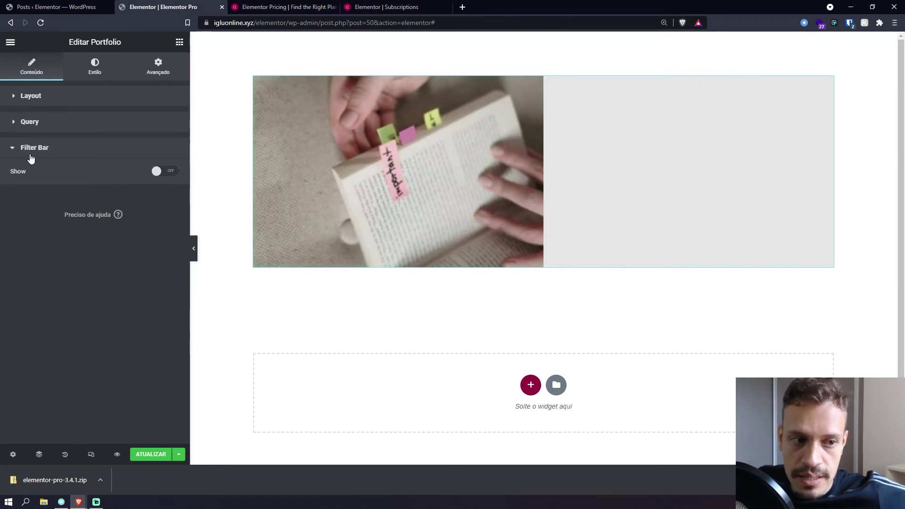
click(168, 172)
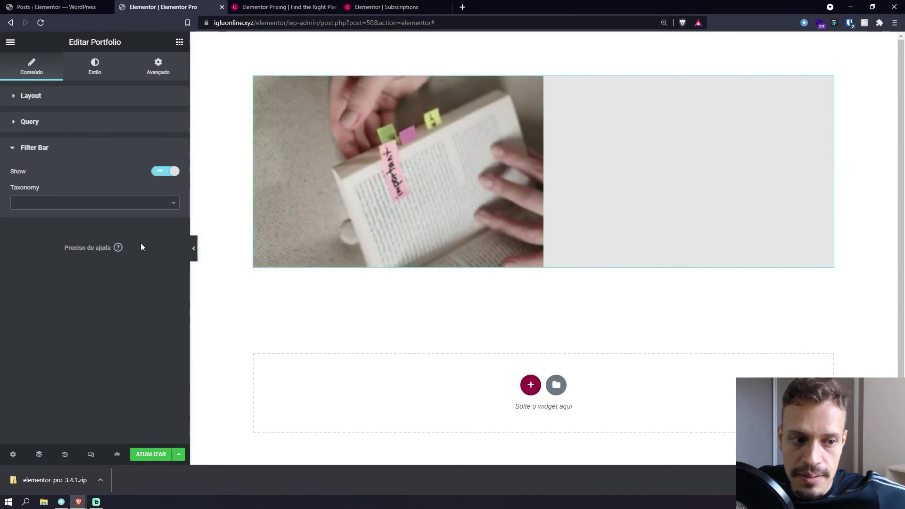
click(101, 204)
click(102, 208)
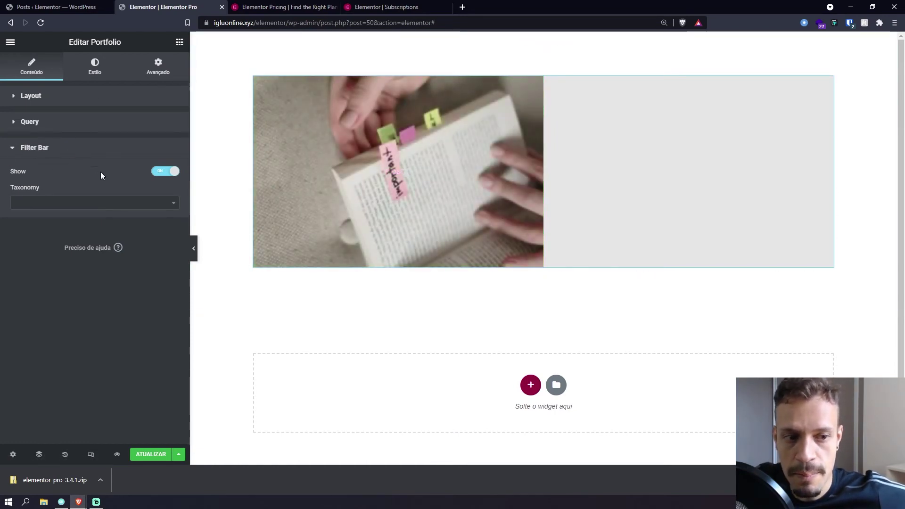
click(80, 204)
click(28, 232)
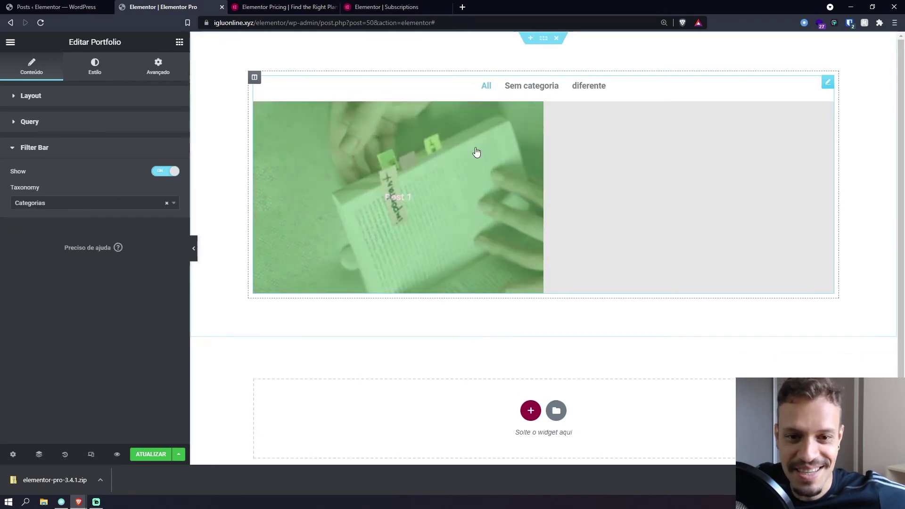
- Test the portfolio filter bar by switching between the Sem categoria and diferente categories
click(552, 90)
click(582, 87)
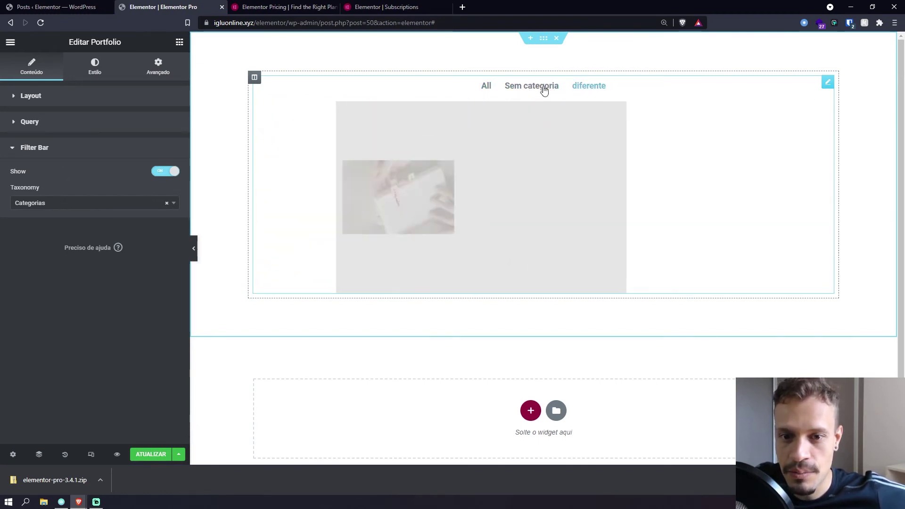
click(532, 92)
click(581, 89)
click(538, 92)
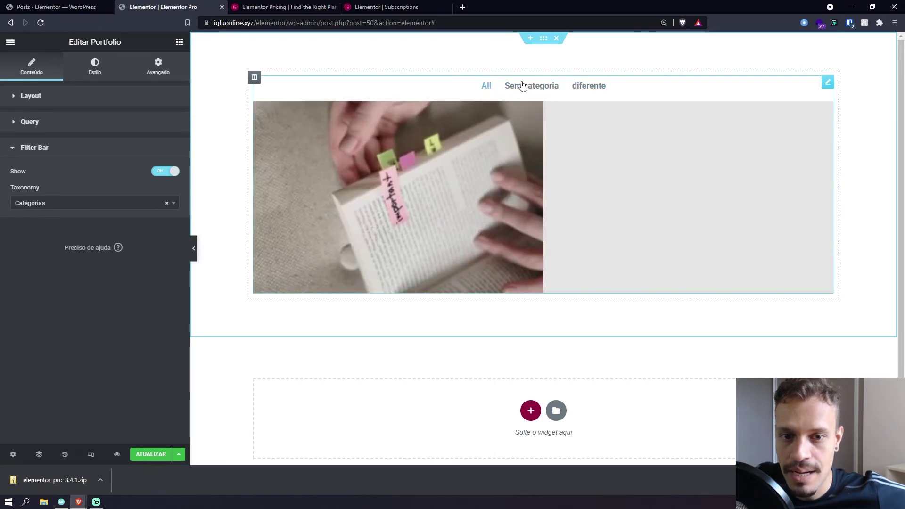
click(551, 86)
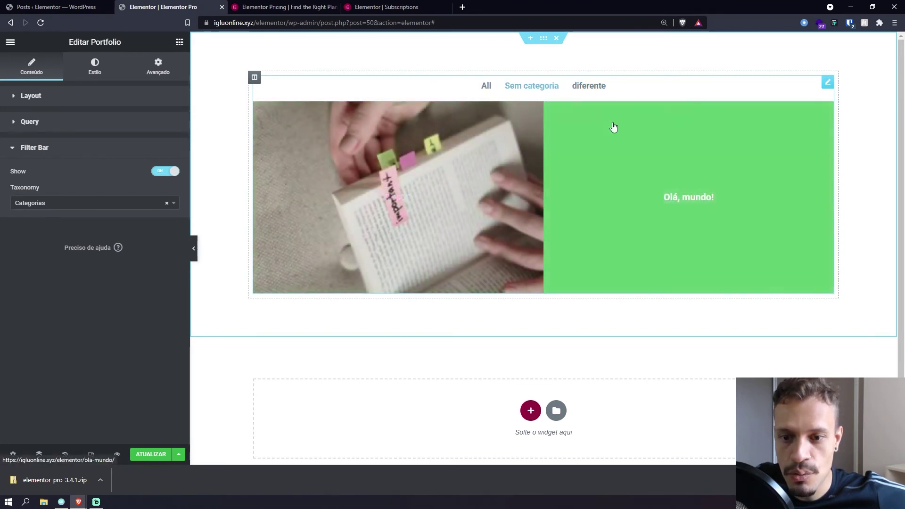
- Alternate the portfolio filter repeatedly between diferente and Sem categoria to compare the posts each category displays
click(591, 92)
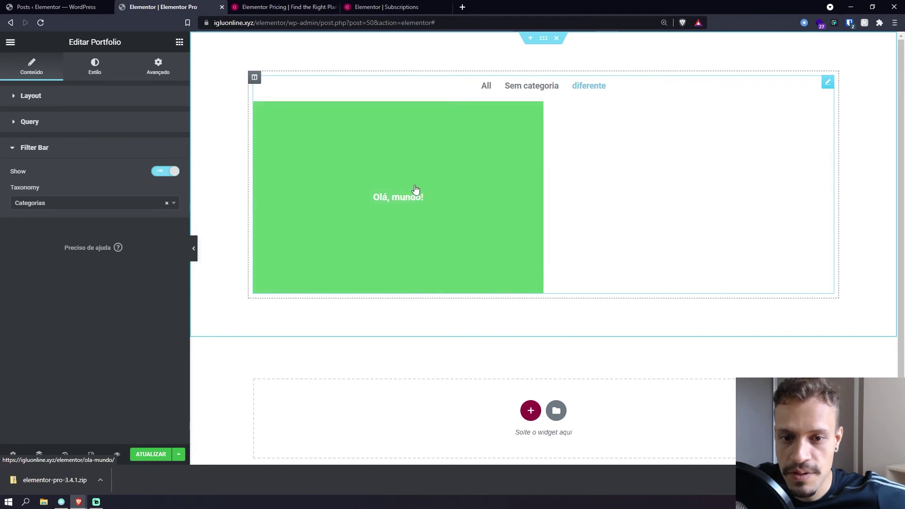
click(545, 86)
click(593, 89)
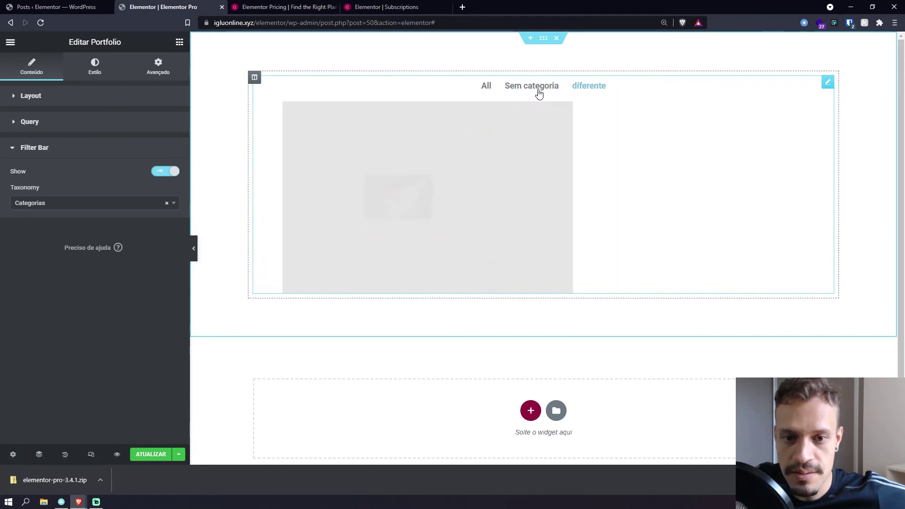
click(540, 92)
click(576, 87)
click(546, 89)
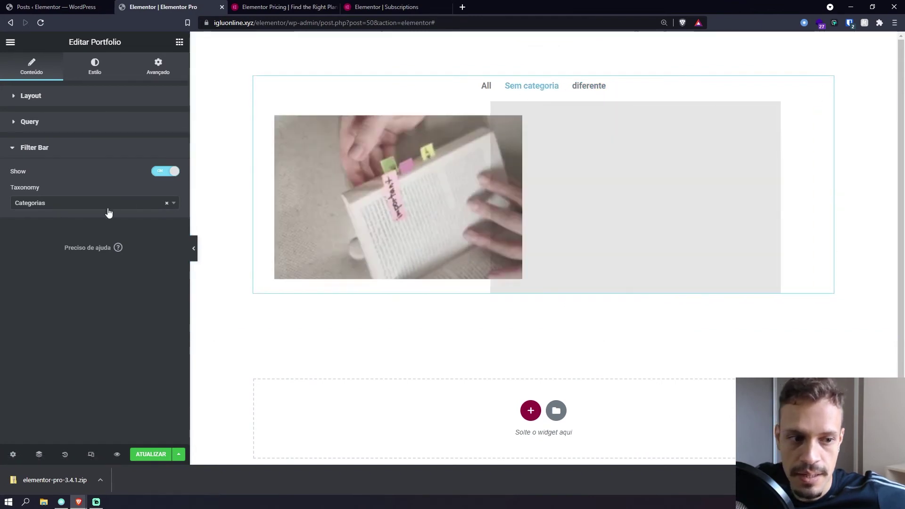
- Try Tags as the portfolio filter bar's taxonomy, and set it back to Categorias
click(81, 208)
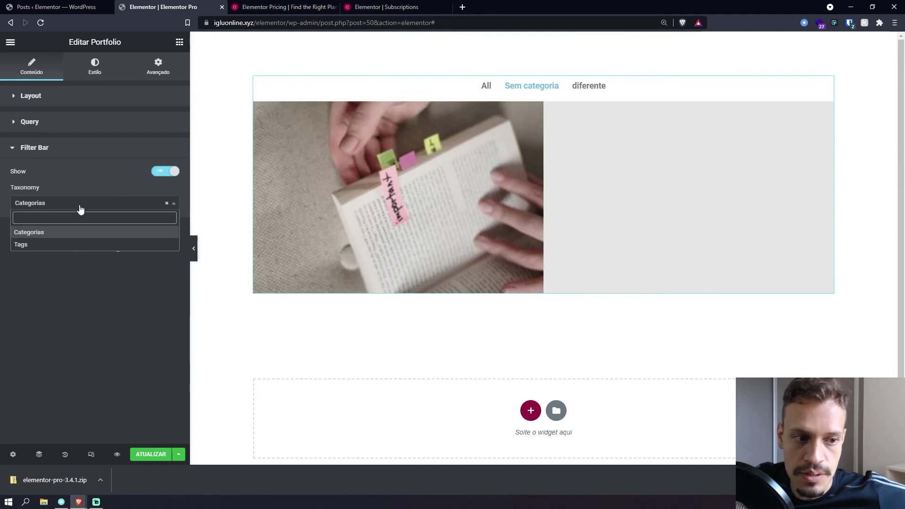
click(22, 245)
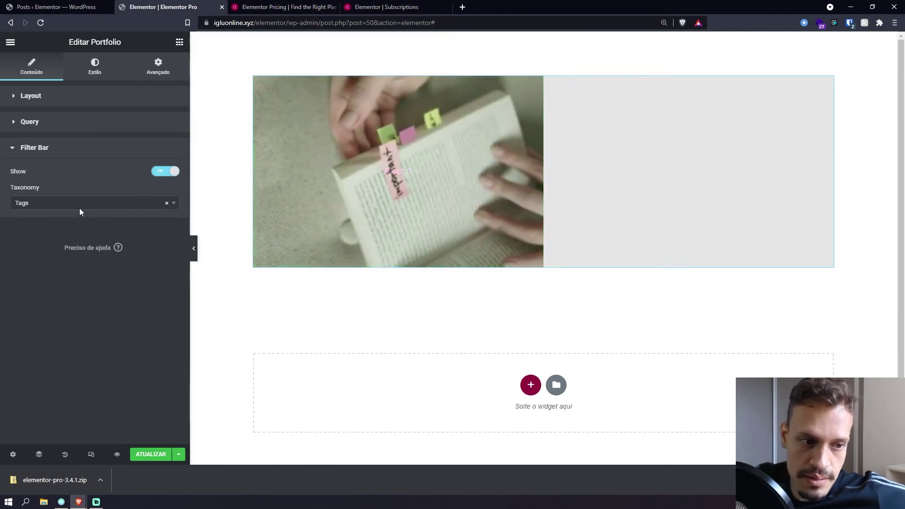
click(79, 208)
click(51, 233)
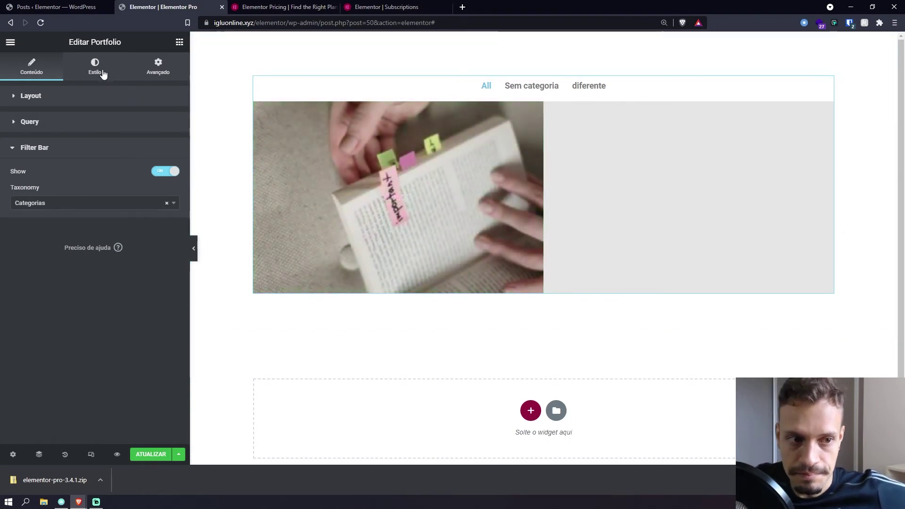
- Style the portfolio items with a columns gap of 28, a rows gap of 17 and a border radius of 50 px
click(103, 74)
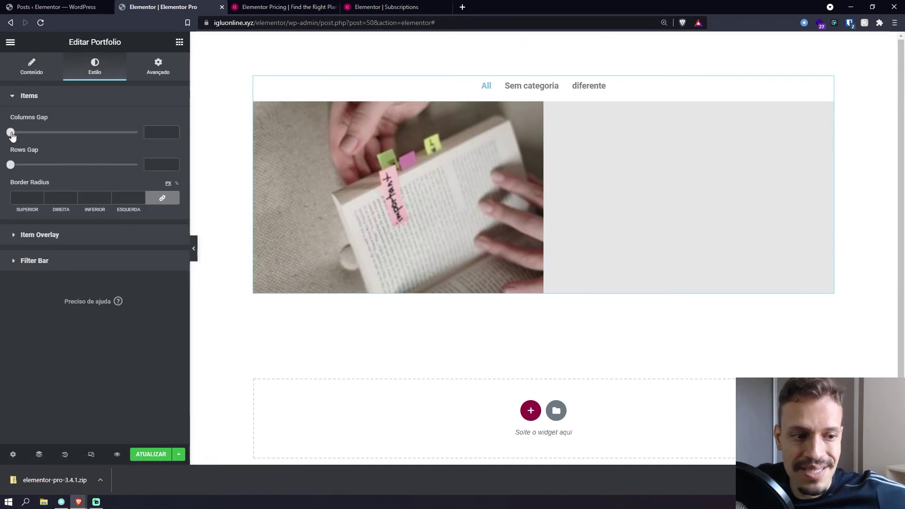
drag(12, 133, 47, 132)
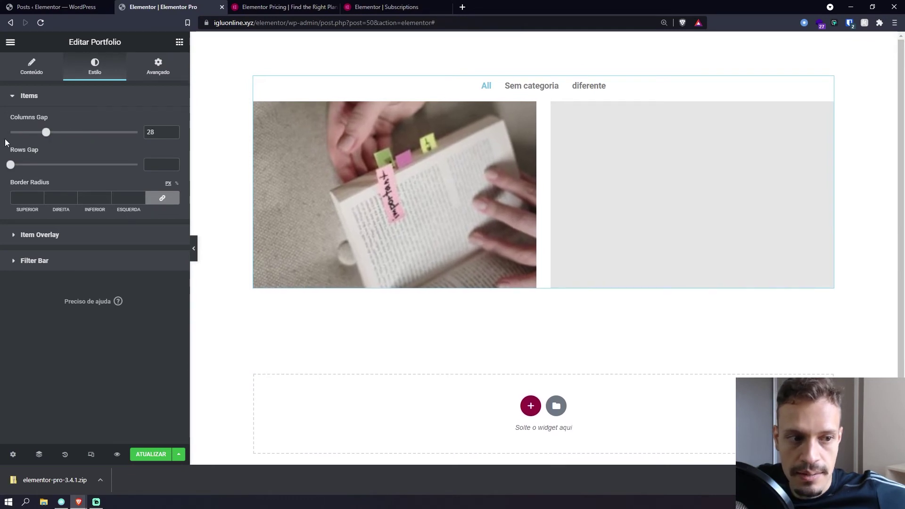
drag(11, 164, 32, 164)
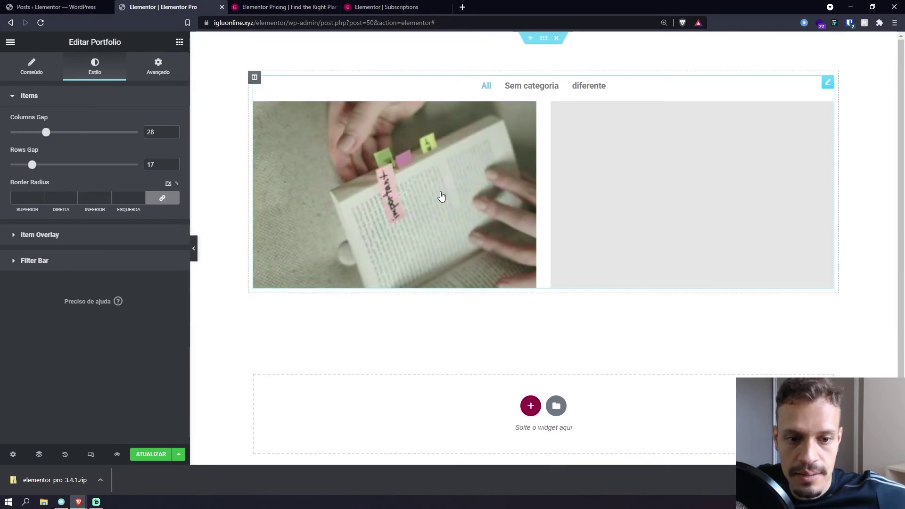
click(32, 198)
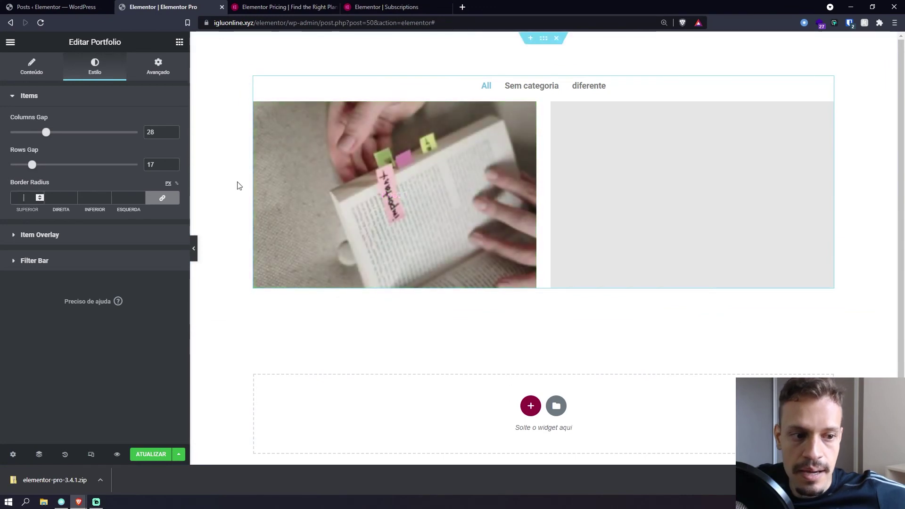
text(50)
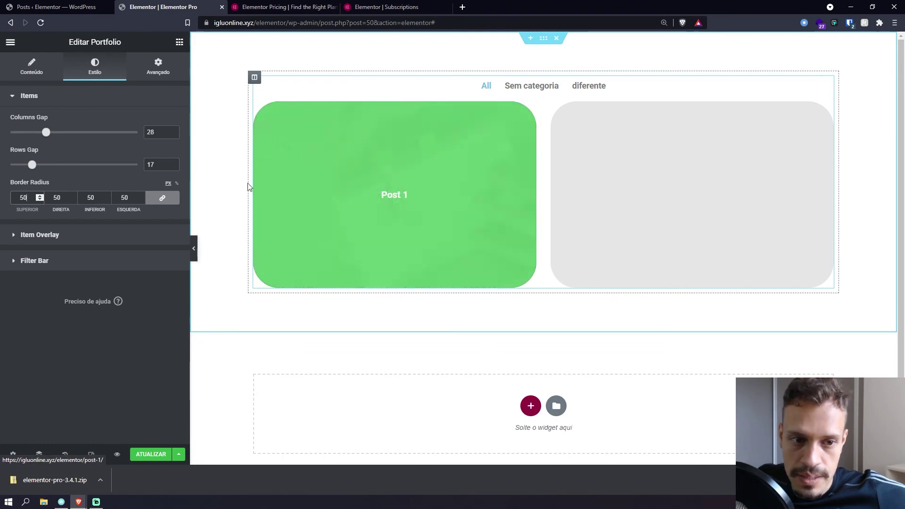
- Set the portfolio item overlay's background to semi-transparent black, #00000069
click(41, 236)
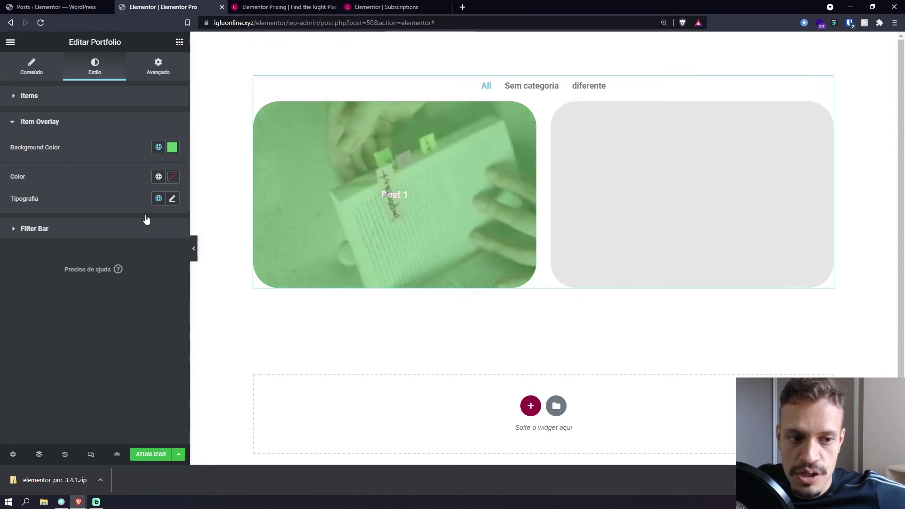
click(172, 147)
click(141, 271)
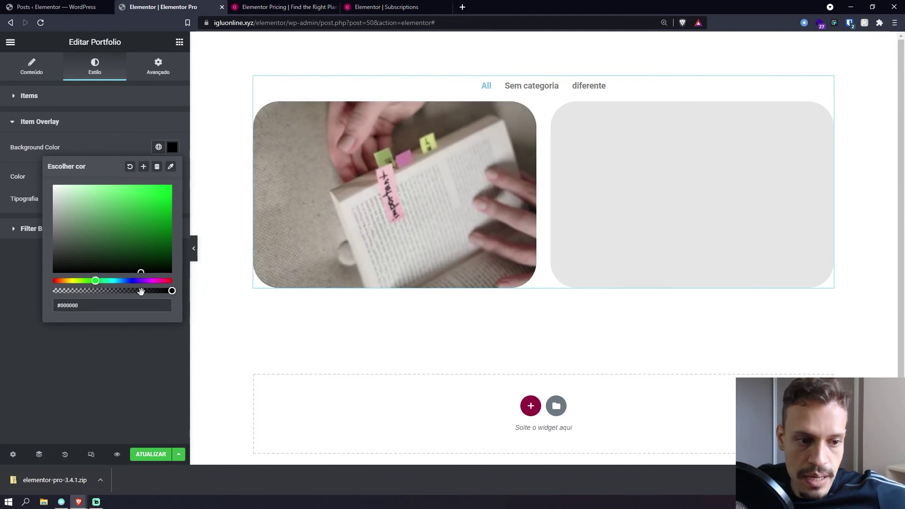
drag(141, 292, 102, 291)
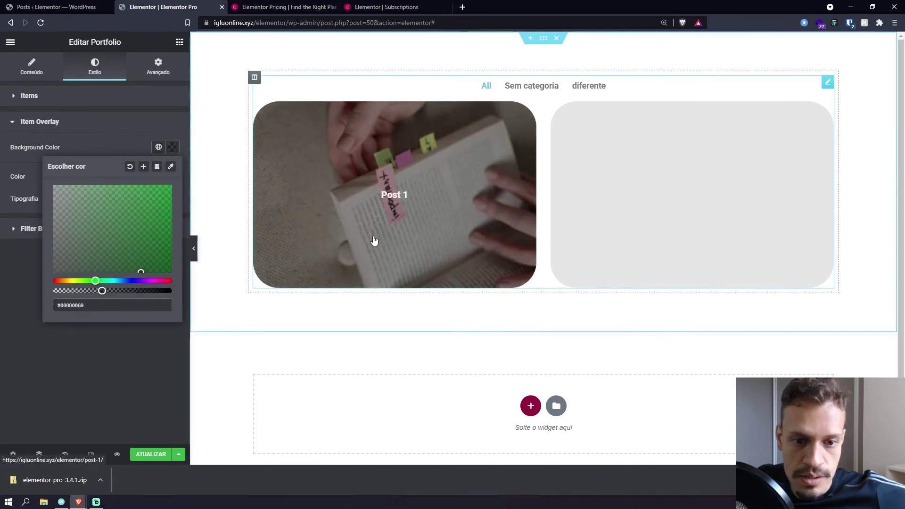
click(92, 144)
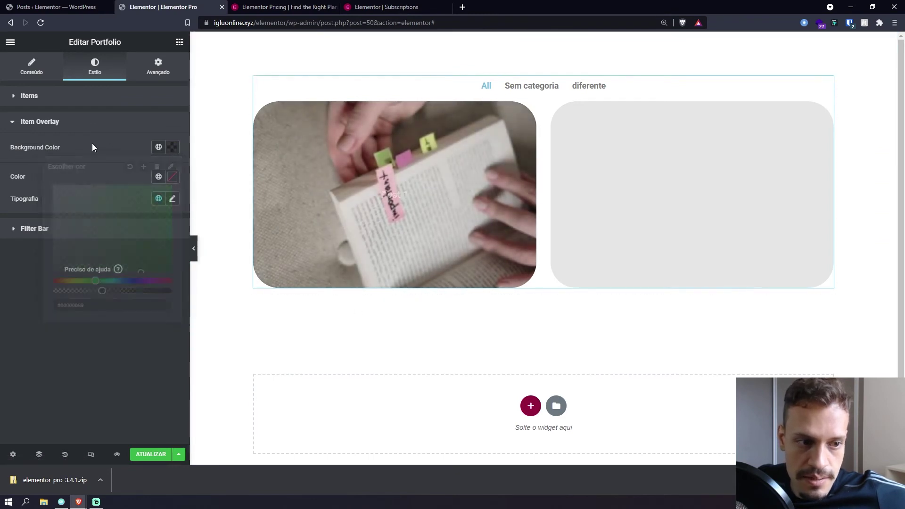
- Change the item overlay's background to semi-transparent white and, after trying red, set its title color to black, #000000
click(171, 177)
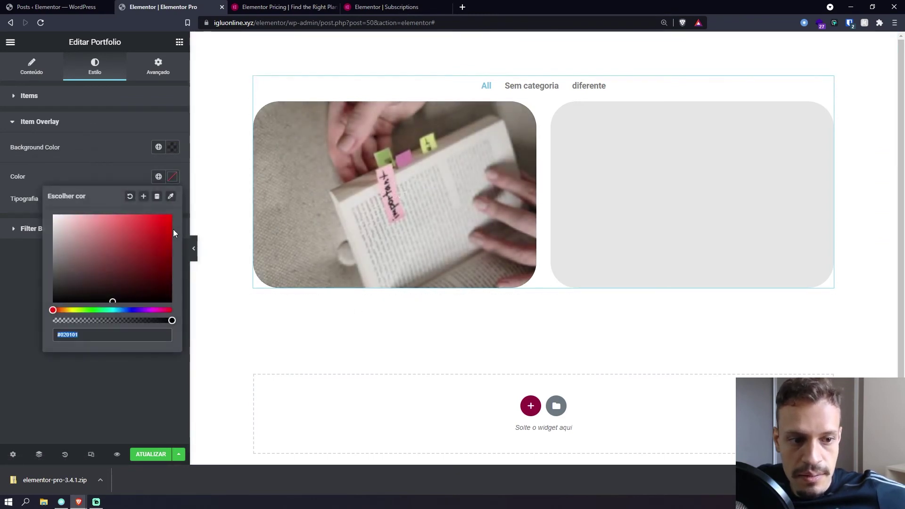
drag(115, 269, 164, 302)
click(172, 147)
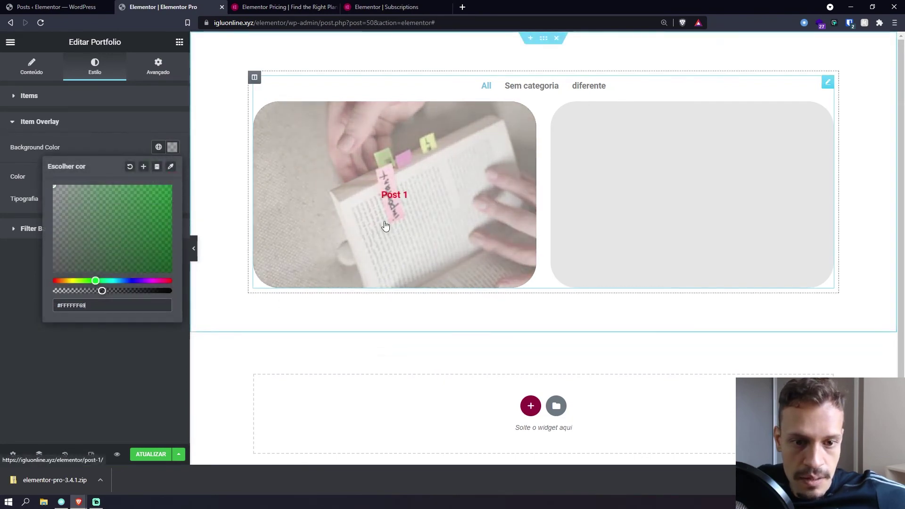
click(155, 326)
click(176, 181)
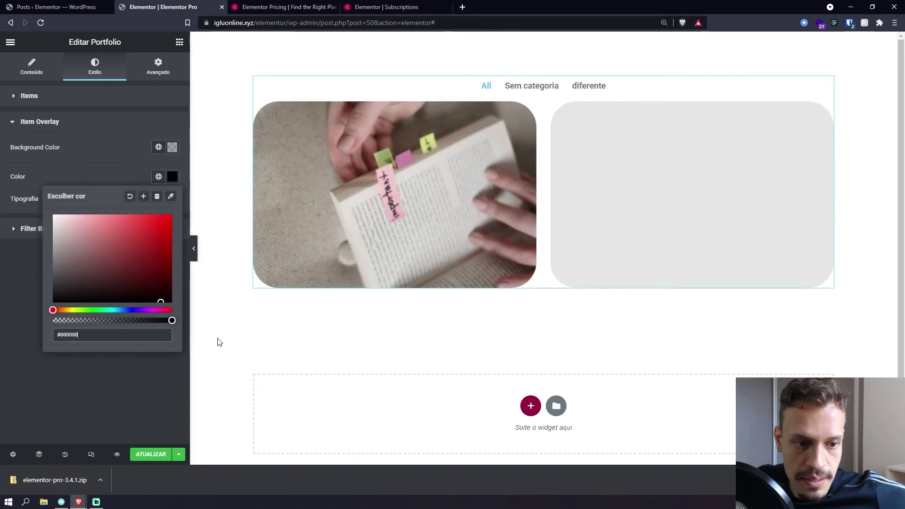
click(126, 432)
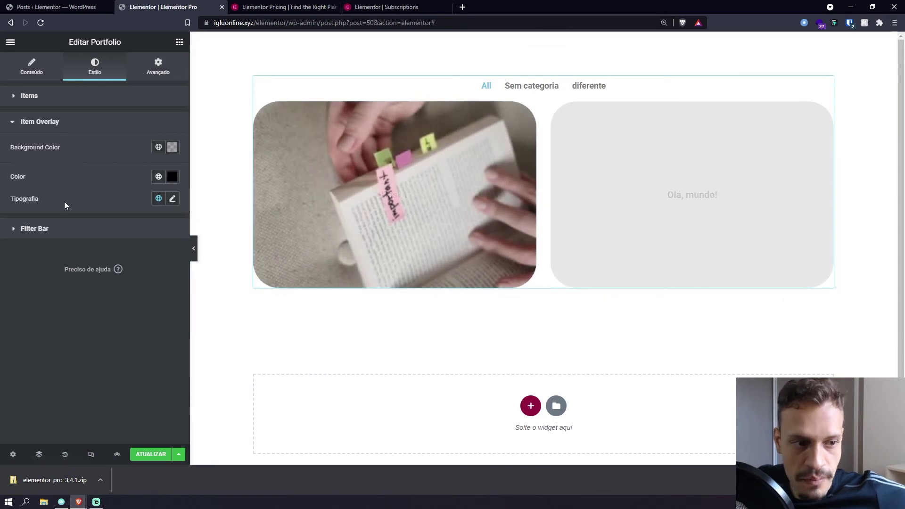
- Set the font family of the portfolio's item overlay titles to Roboto Condensed
click(172, 200)
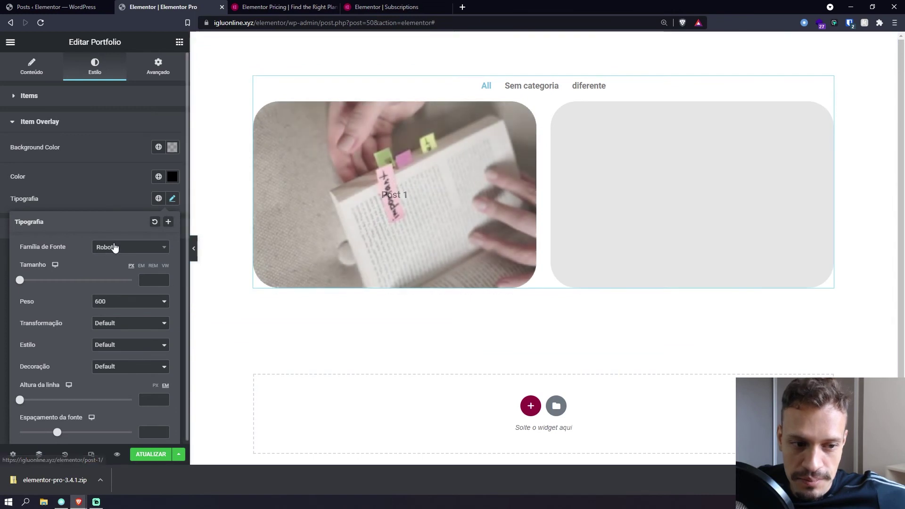
click(130, 249)
click(132, 289)
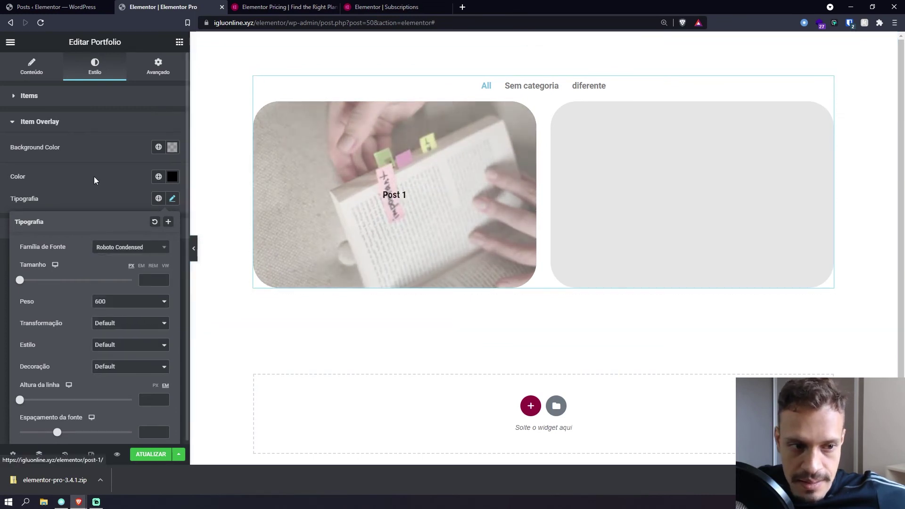
click(99, 210)
- Set the filter bar's active color to red, #B20202, and check it on the Sem categoria filter
click(85, 231)
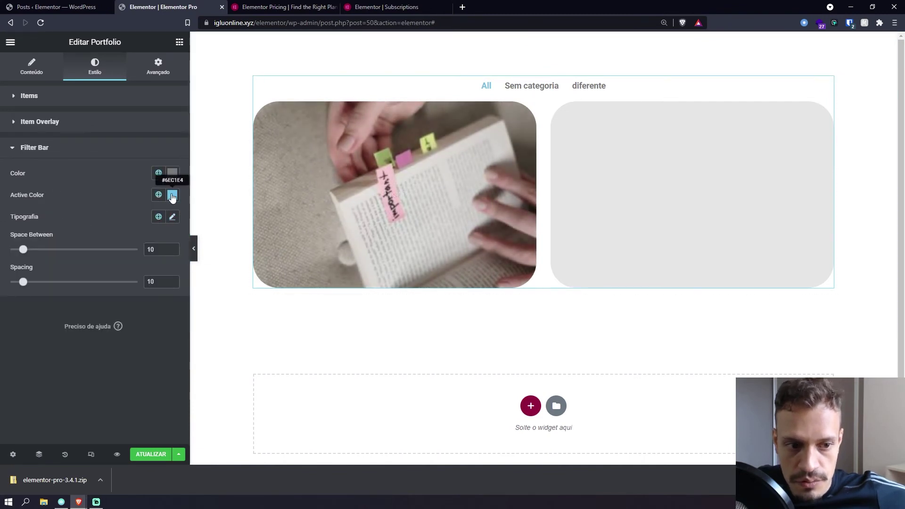
click(172, 196)
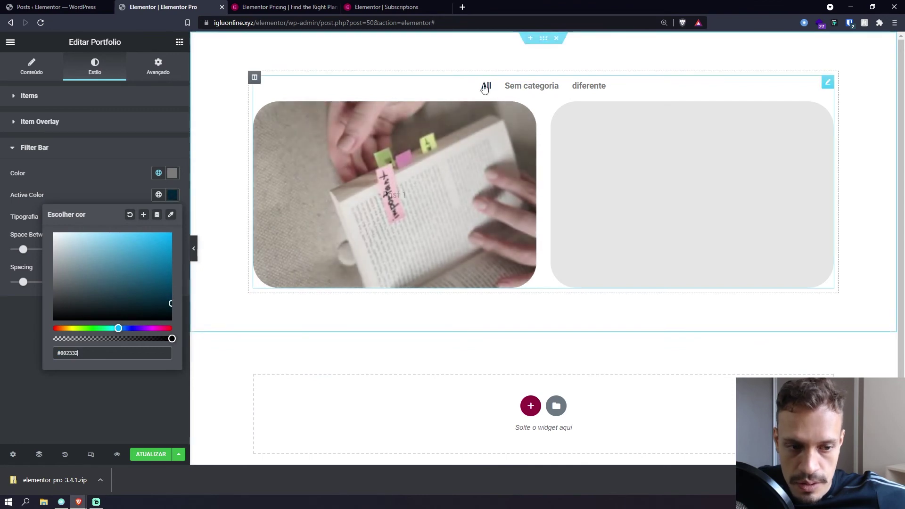
click(92, 328)
drag(90, 326, 53, 328)
click(170, 259)
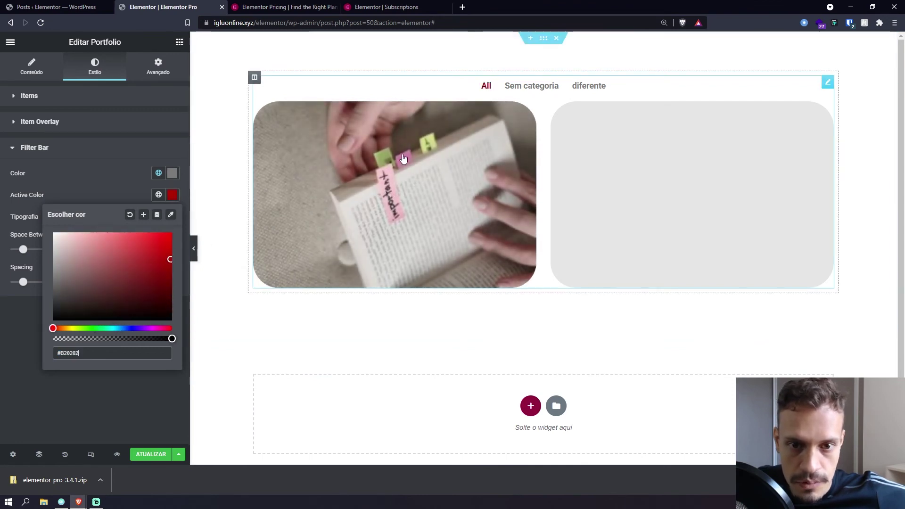
click(555, 89)
click(124, 194)
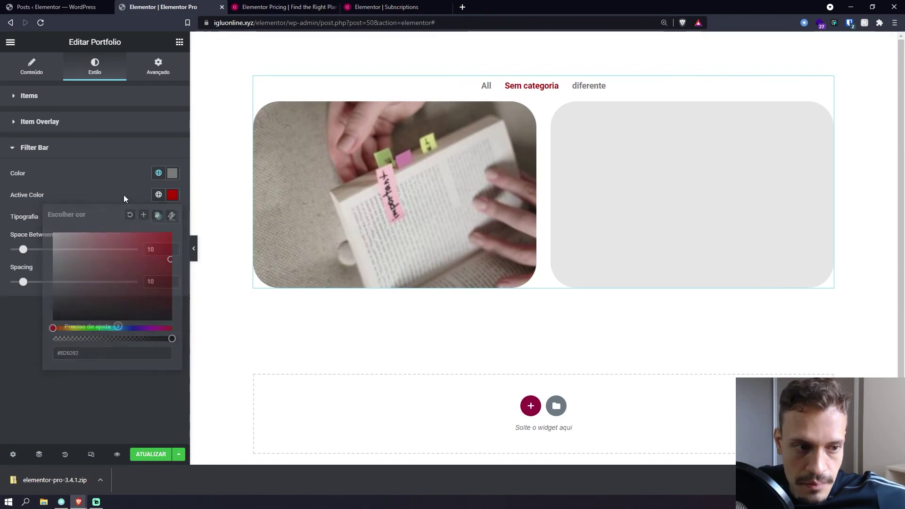
- Set the filter bar's regular text color to black, #000000, and check it by switching between diferente and Sem categoria
click(172, 173)
click(171, 279)
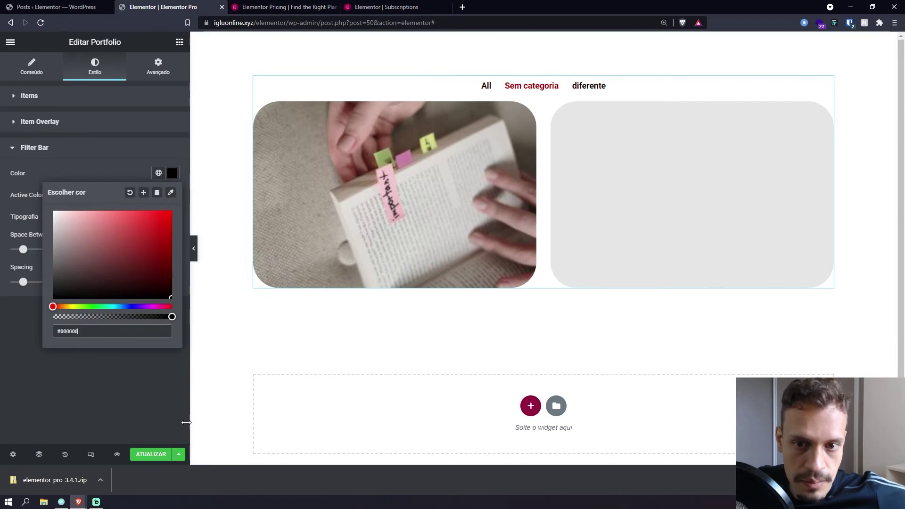
click(126, 388)
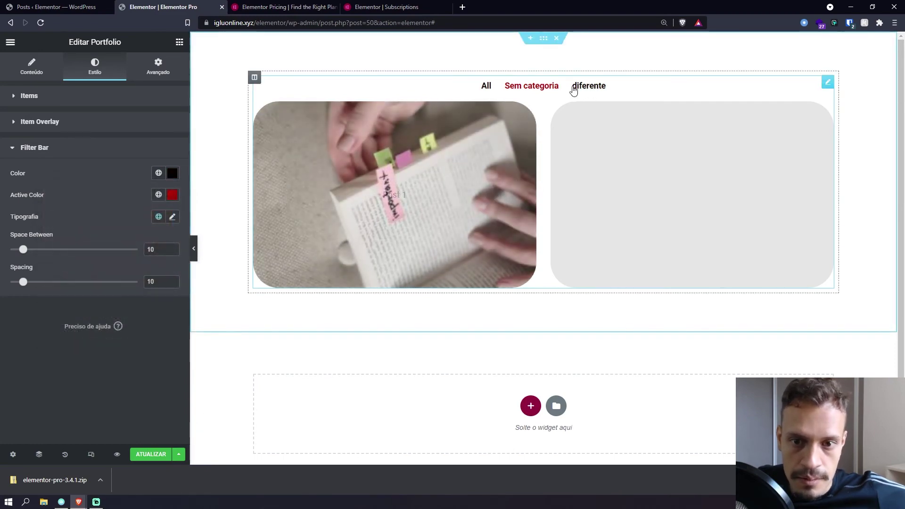
click(572, 91)
click(556, 89)
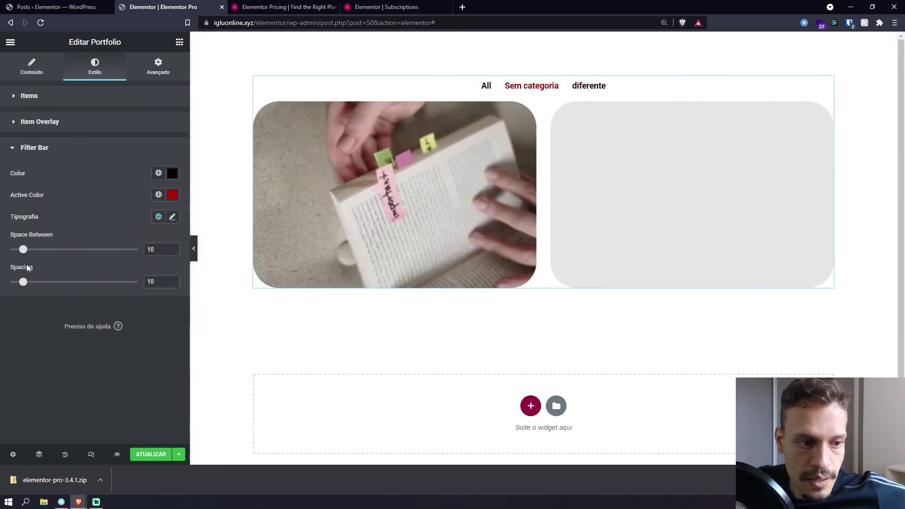
- Set the filter bar's space between items to 27 and its spacing to 45
drag(26, 254, 45, 253)
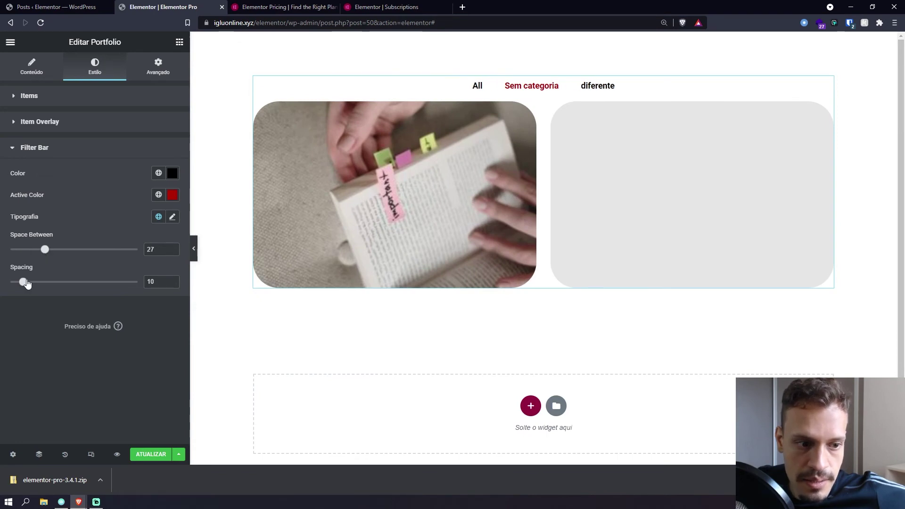
drag(27, 282, 37, 282)
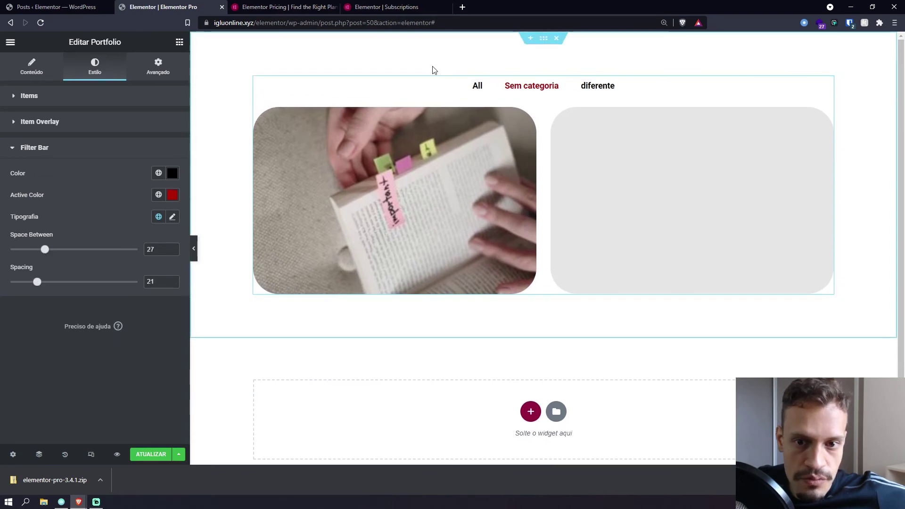
drag(37, 282, 61, 277)
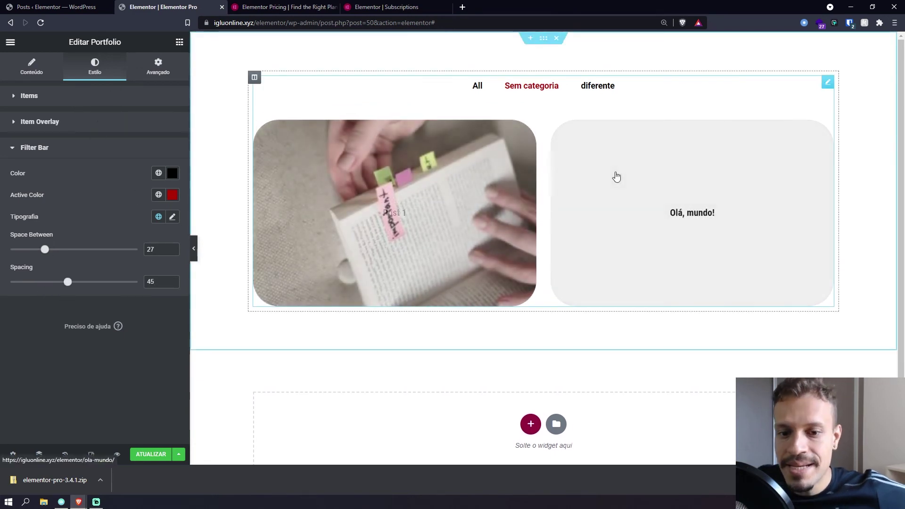
- Review the portfolio's query settings and delete the Portfolio widget from the page
click(31, 66)
click(64, 282)
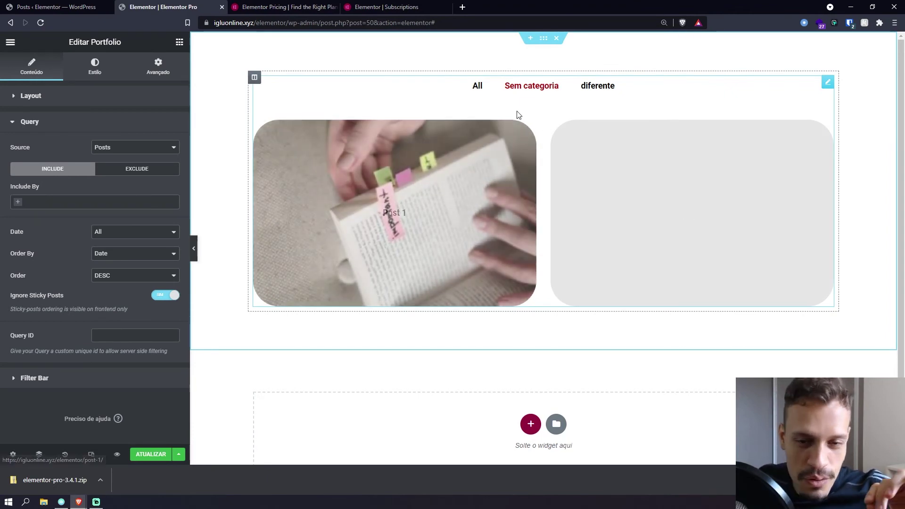
right_click(500, 140)
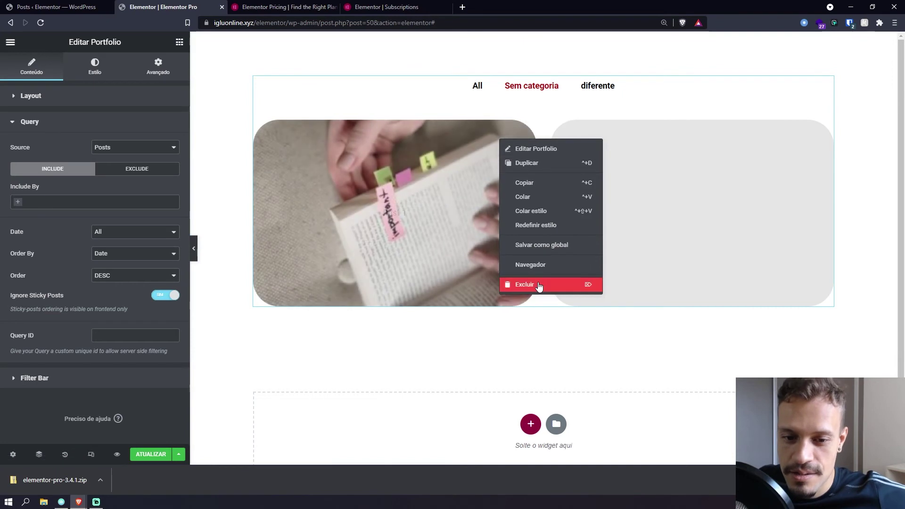
click(540, 286)
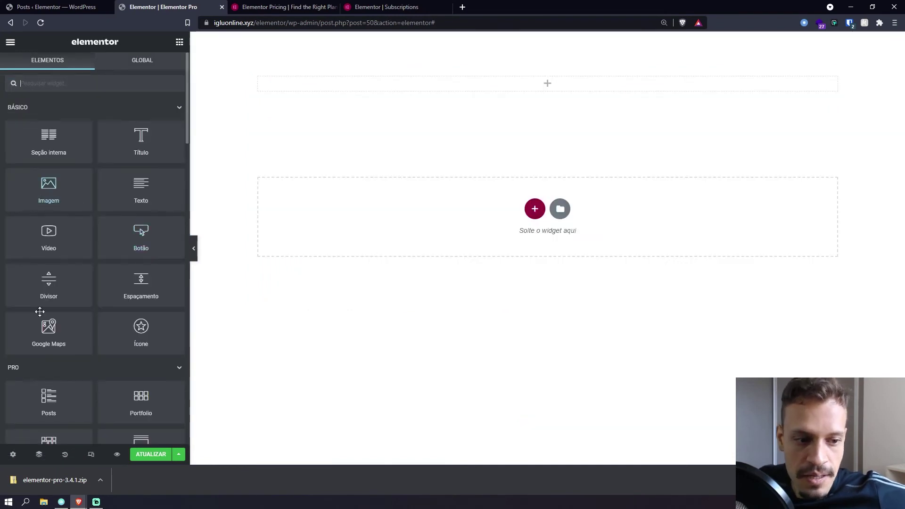
- Add a Gallery widget from the Pro elements to the page's empty upper section
scroll(76, 324, down, 3)
drag(60, 299, 433, 86)
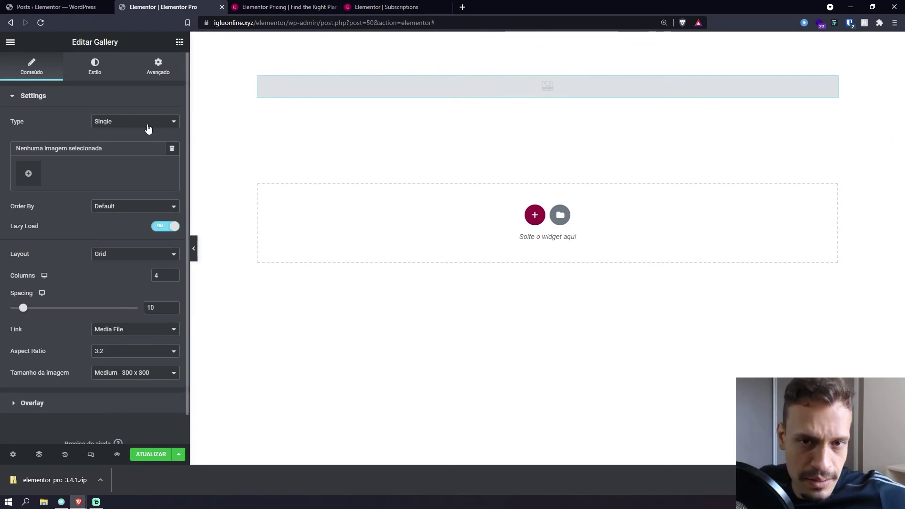
- Keep the gallery's type as Single and fill it with the three images from the media library
click(111, 121)
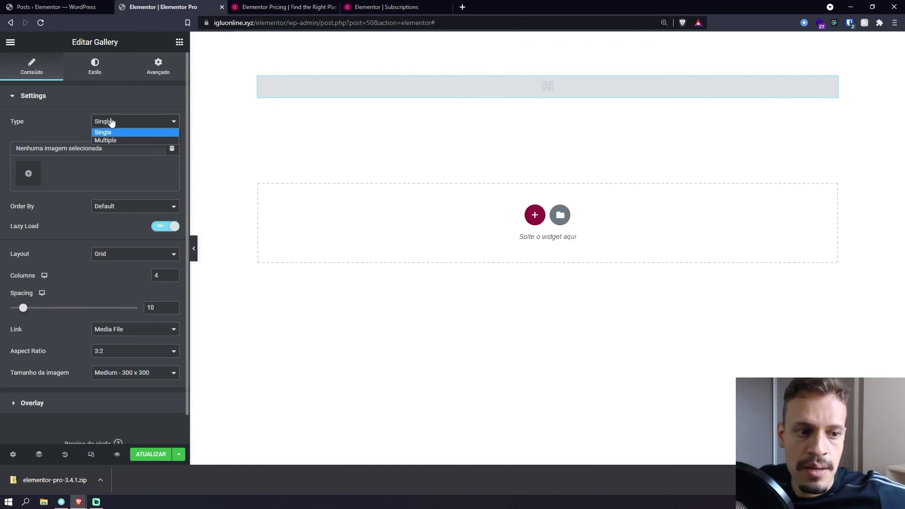
click(111, 132)
click(25, 175)
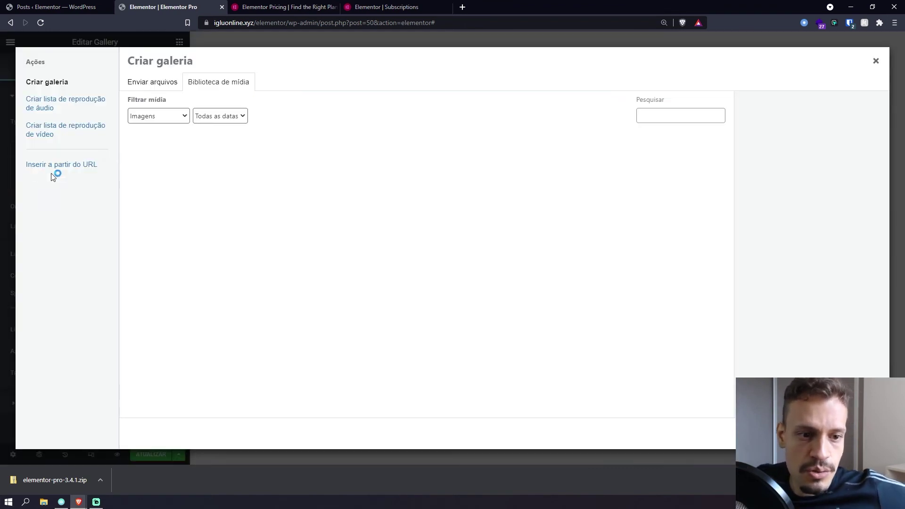
click(155, 183)
click(236, 179)
click(318, 179)
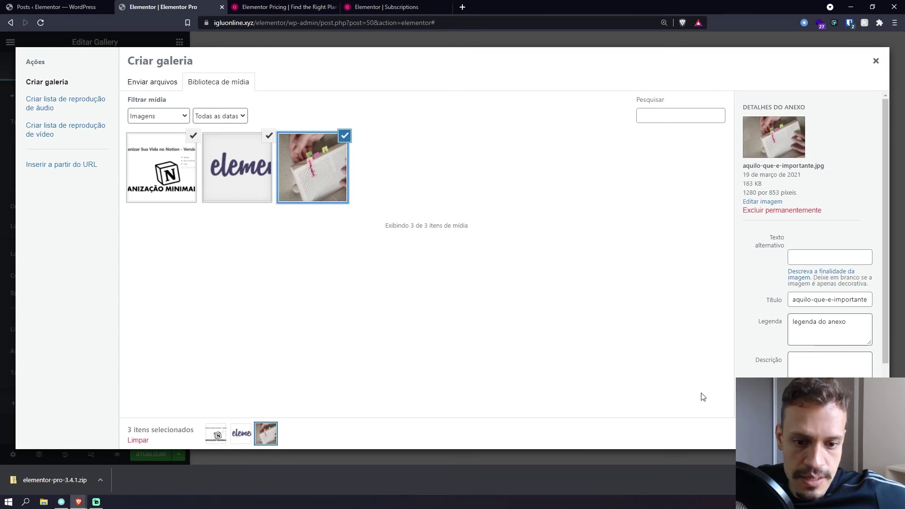
click(841, 433)
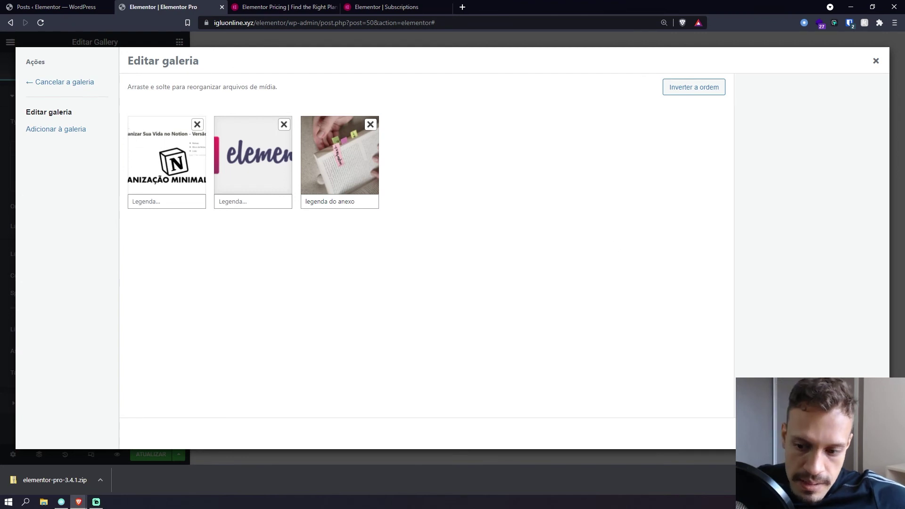
click(849, 433)
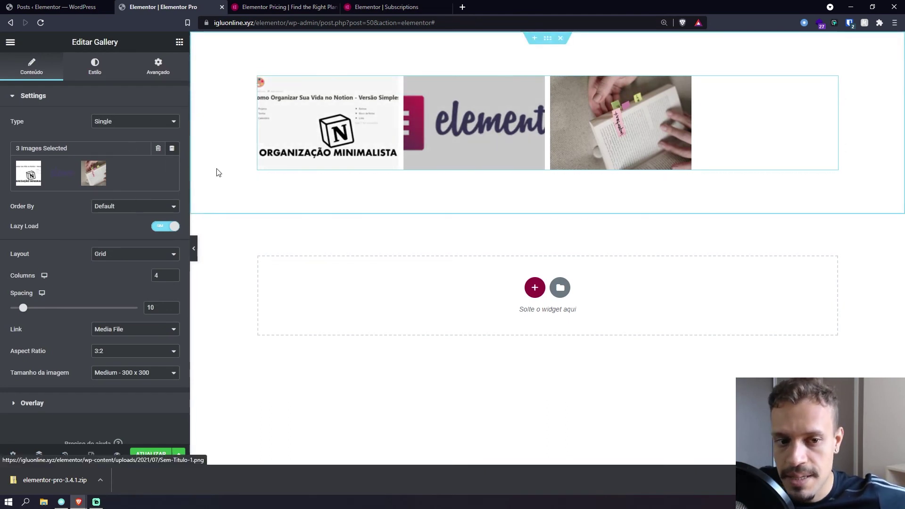
- Set the gallery's type to Multiple, comparing it with the Single type
click(133, 122)
click(138, 140)
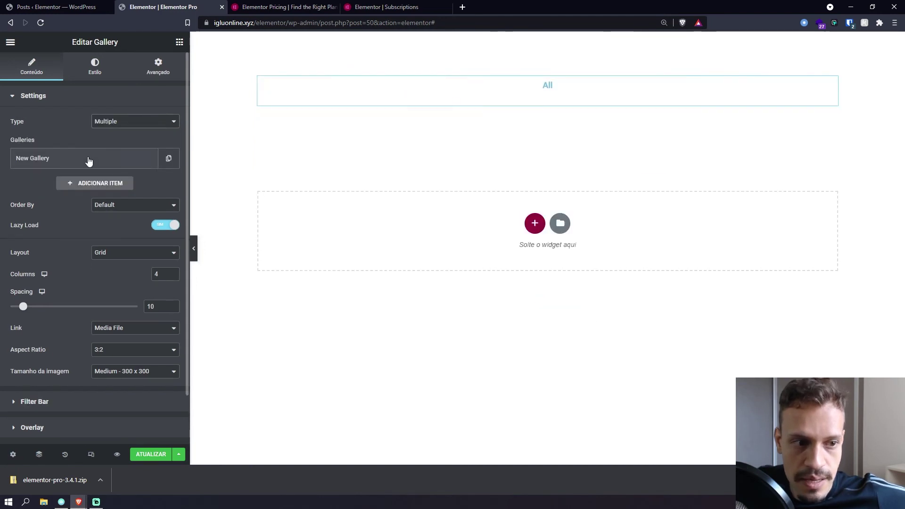
click(142, 123)
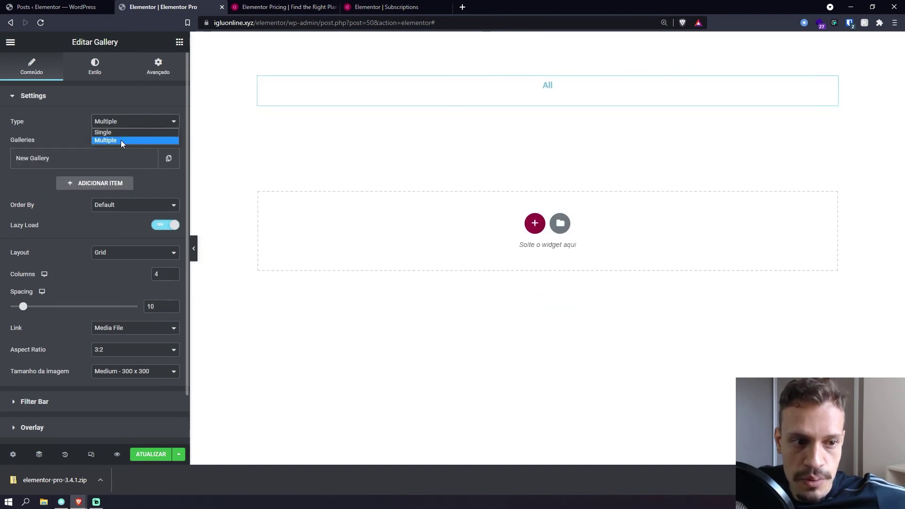
click(121, 140)
click(46, 161)
click(80, 160)
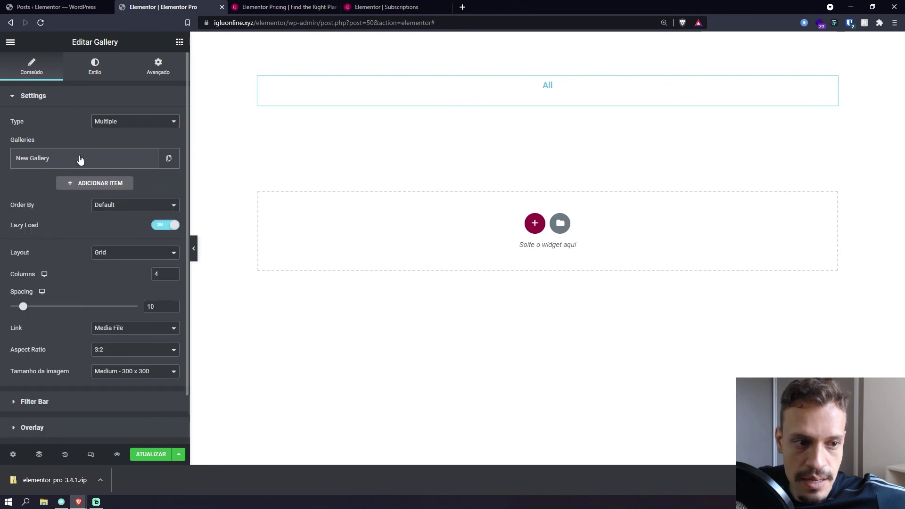
click(134, 124)
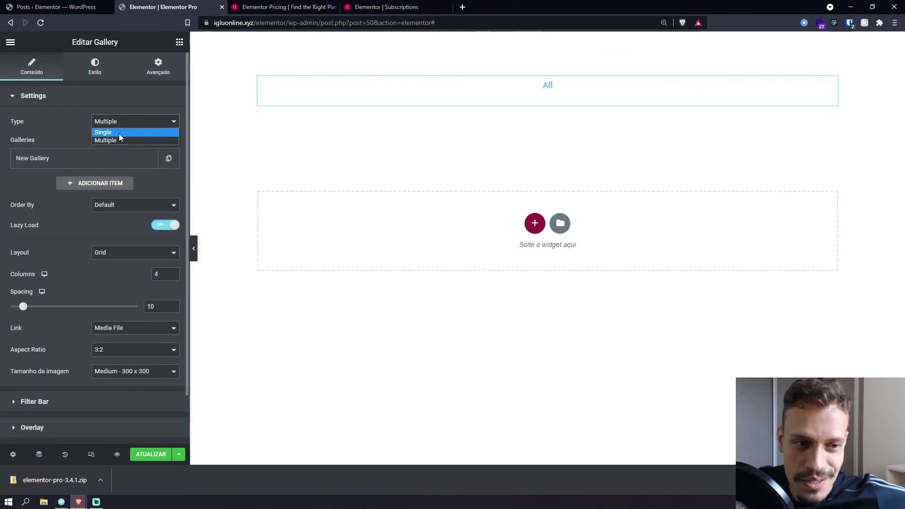
click(119, 134)
click(118, 121)
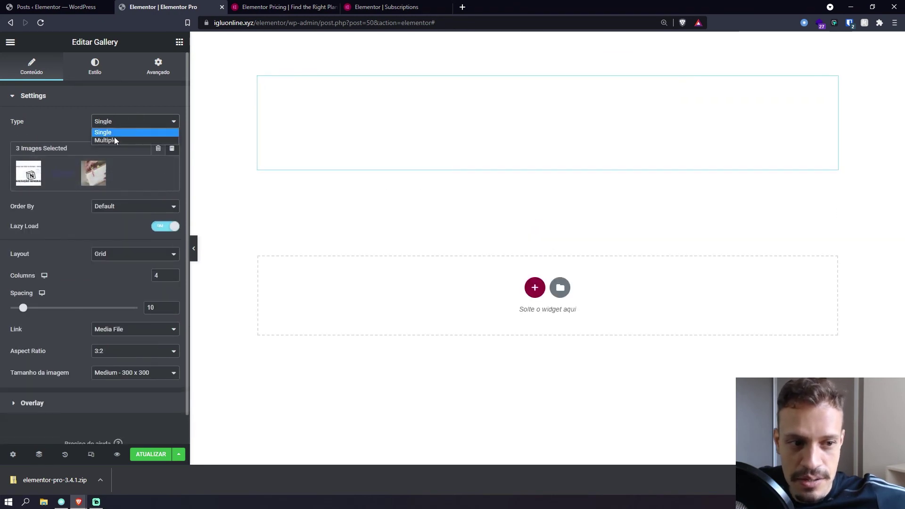
click(109, 140)
- Add a second New Gallery item and fill the first one with the three media library images
click(169, 161)
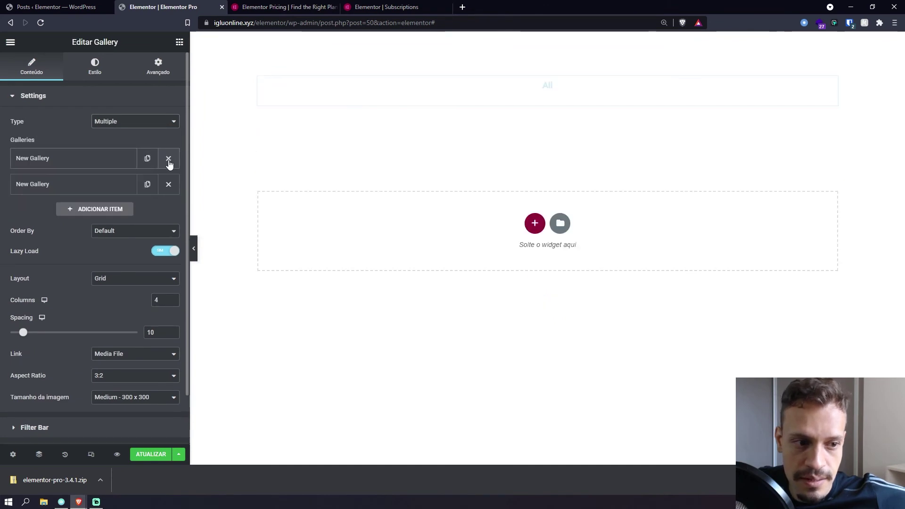
click(123, 165)
click(34, 233)
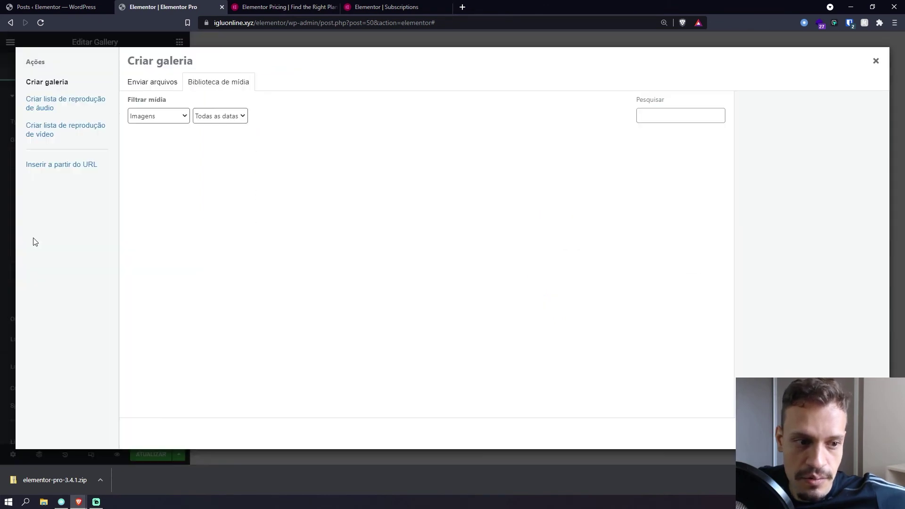
click(169, 175)
click(237, 167)
click(313, 167)
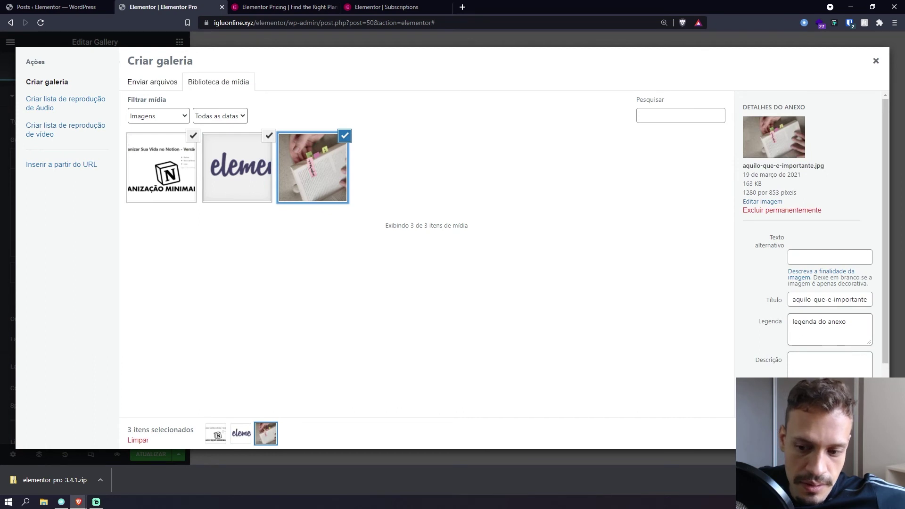
click(843, 433)
click(848, 433)
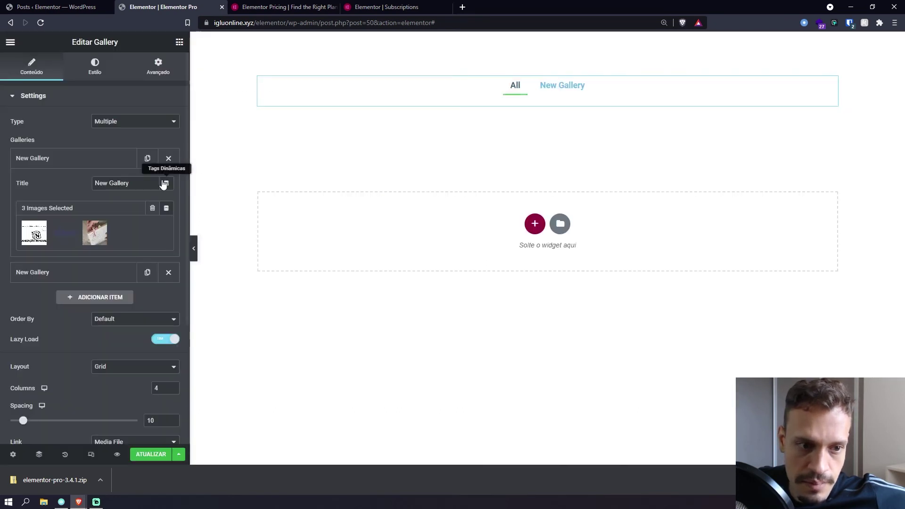
- Remove the empty second gallery item and duplicate the filled one until there are three galleries
click(116, 163)
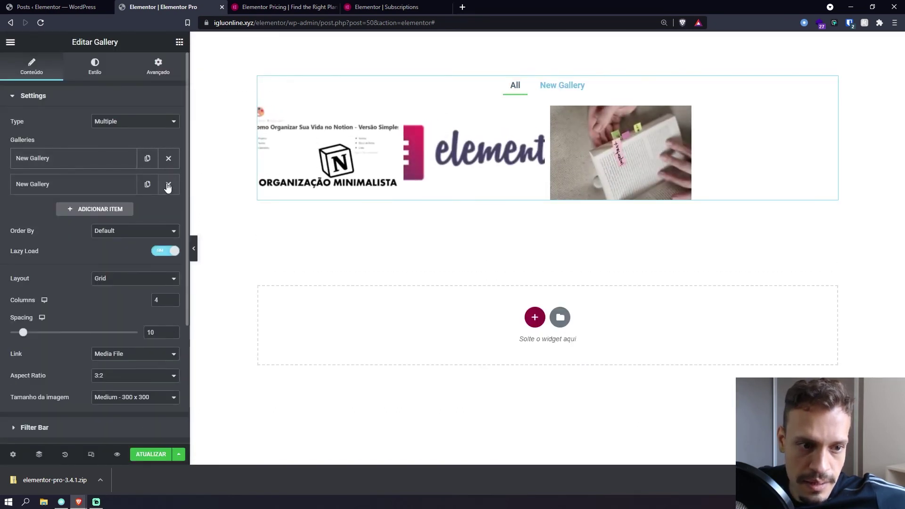
click(167, 185)
key(ctrl+z)
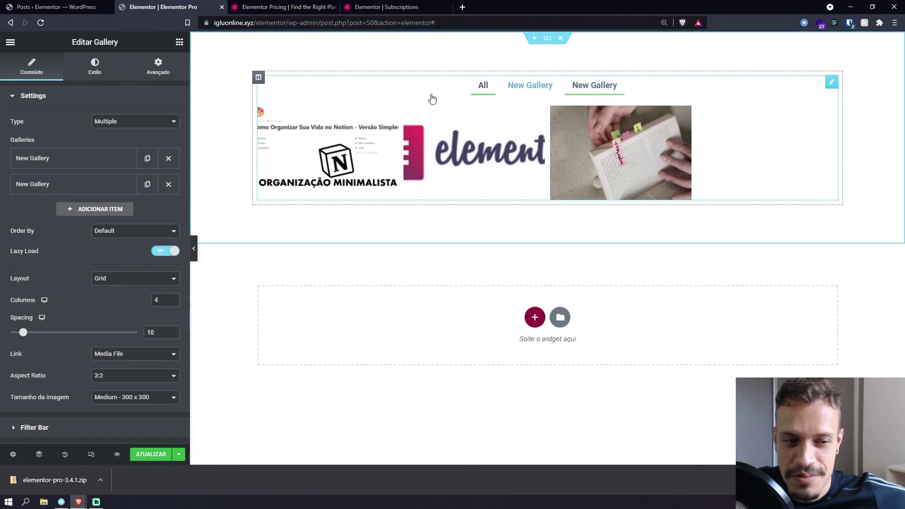
click(151, 184)
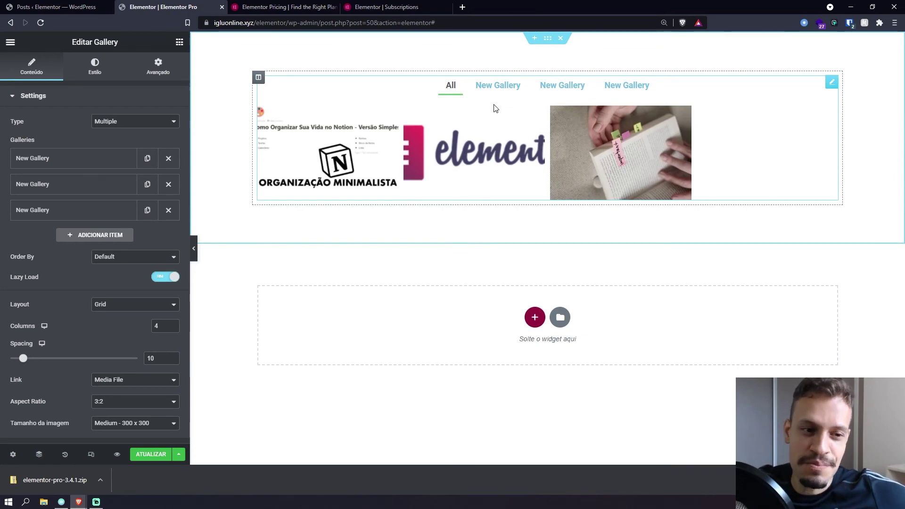
- Preview the Elementor logo and the book photo in the gallery's lightbox, closing it after each
click(481, 137)
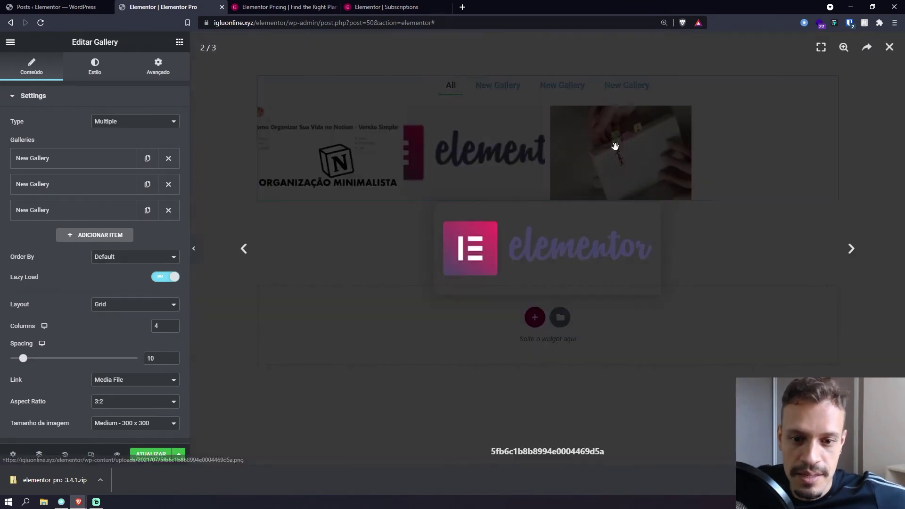
click(378, 236)
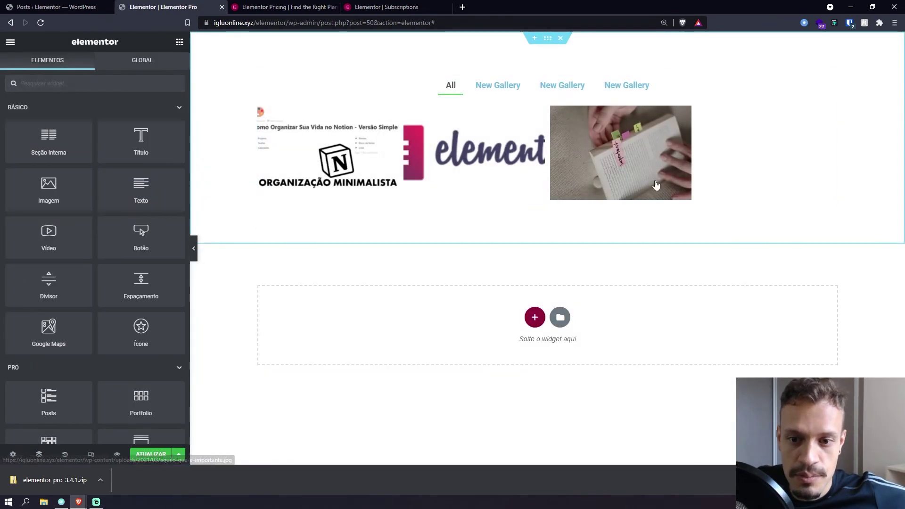
click(656, 185)
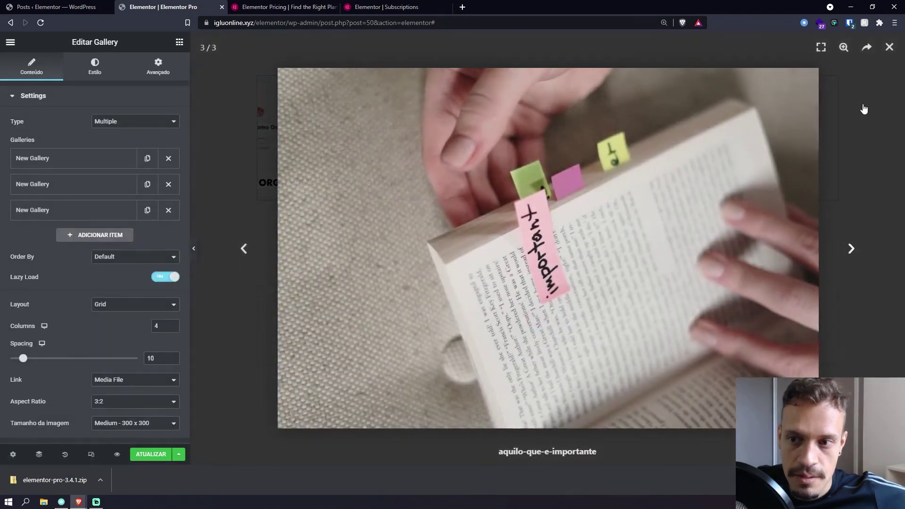
click(890, 49)
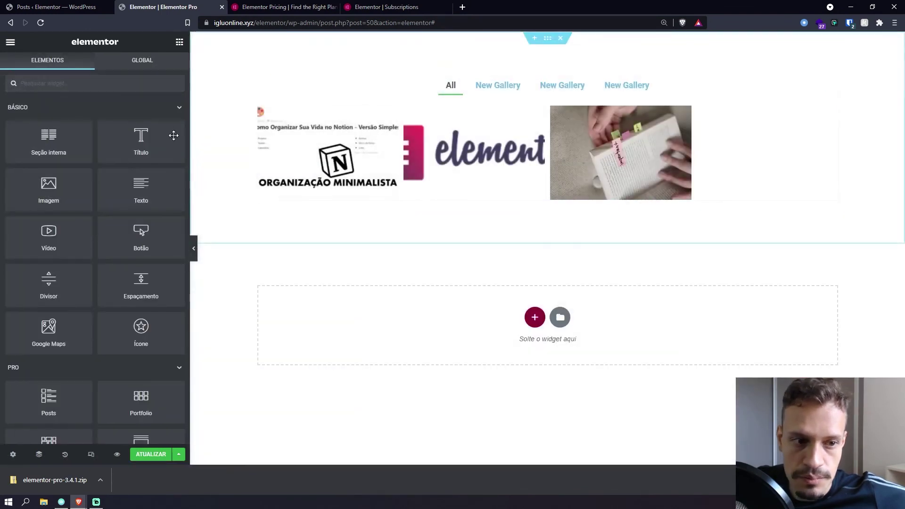
- Reopen the Gallery widget's settings and set its type to Single
click(425, 160)
click(131, 122)
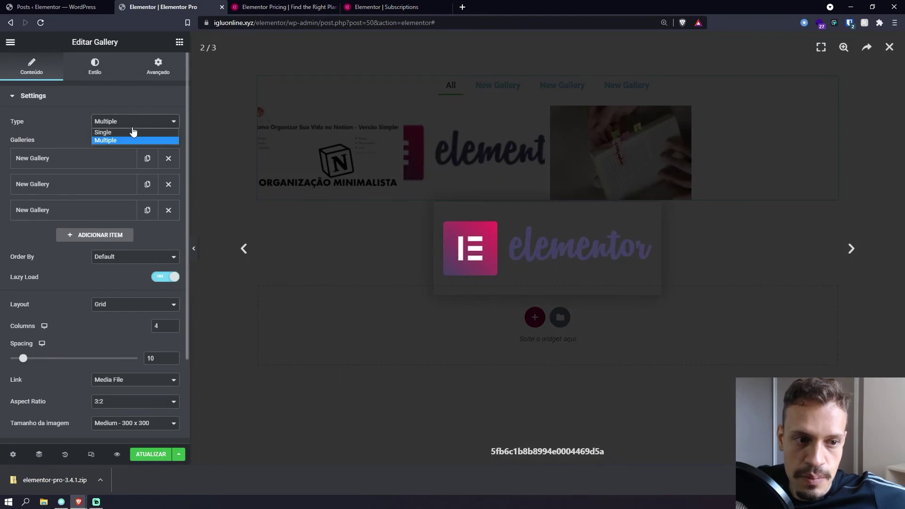
click(128, 131)
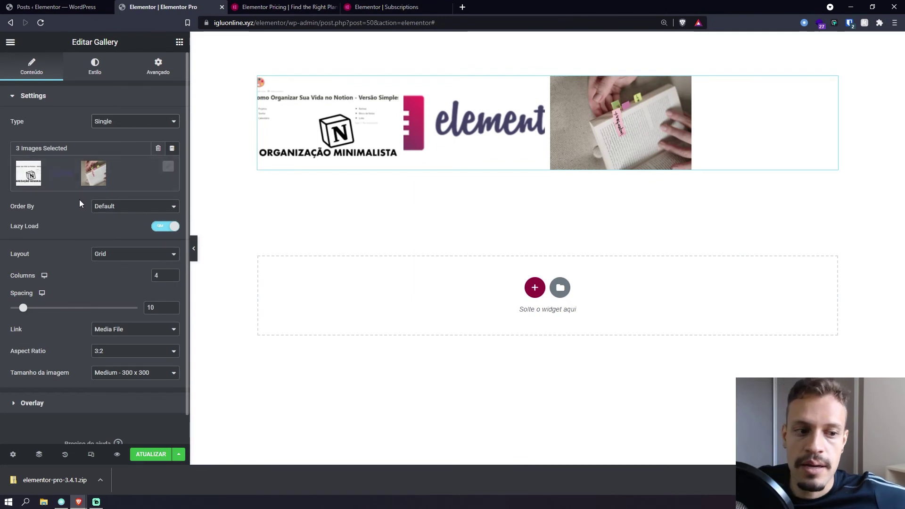
click(135, 125)
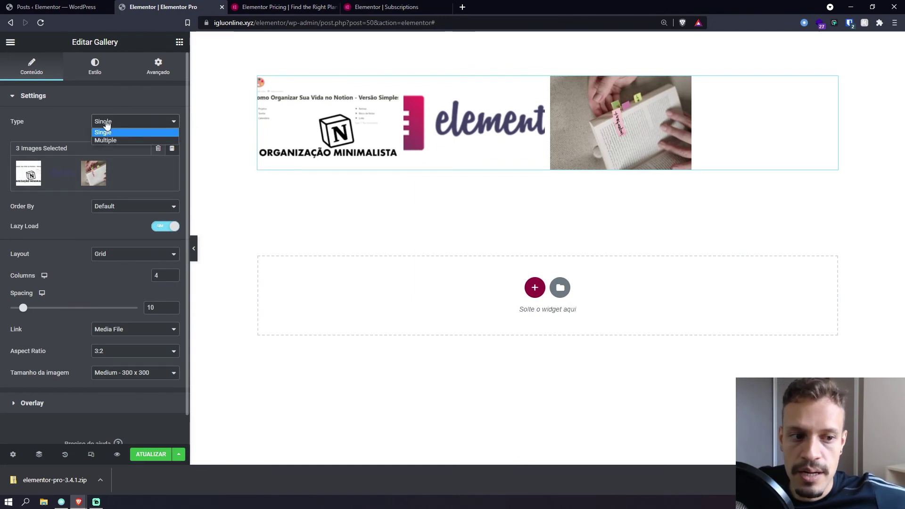
click(53, 139)
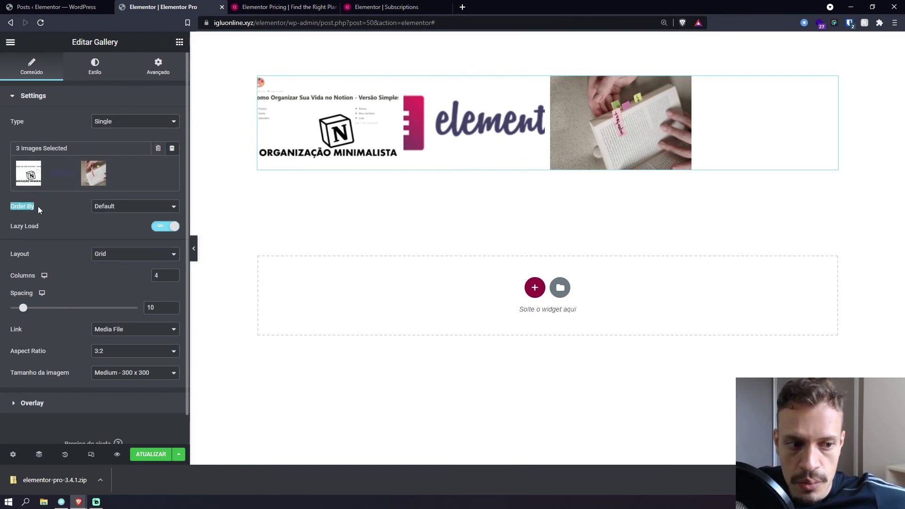
- Leave the image order at Default and try rearranging the three images manually in the gallery editor
click(111, 206)
click(111, 217)
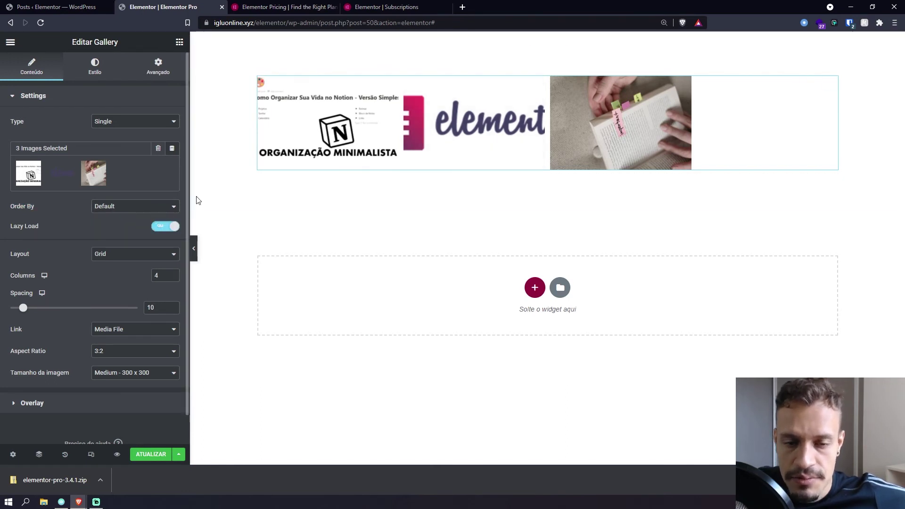
click(132, 184)
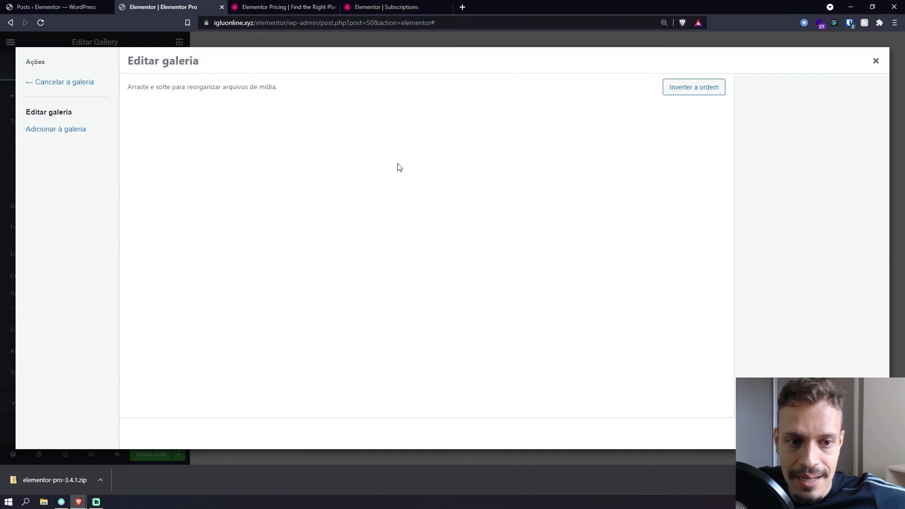
drag(347, 173, 181, 164)
drag(265, 159, 373, 151)
drag(267, 158, 379, 158)
drag(262, 163, 167, 161)
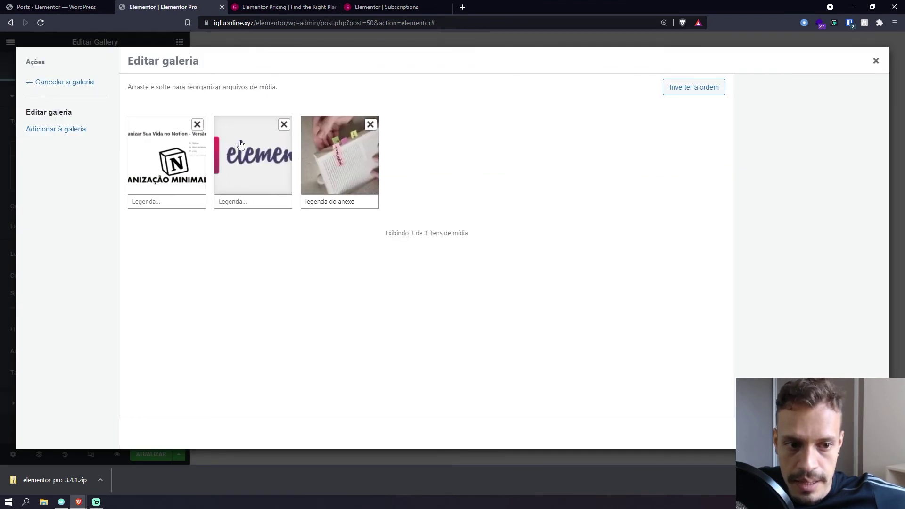
click(853, 434)
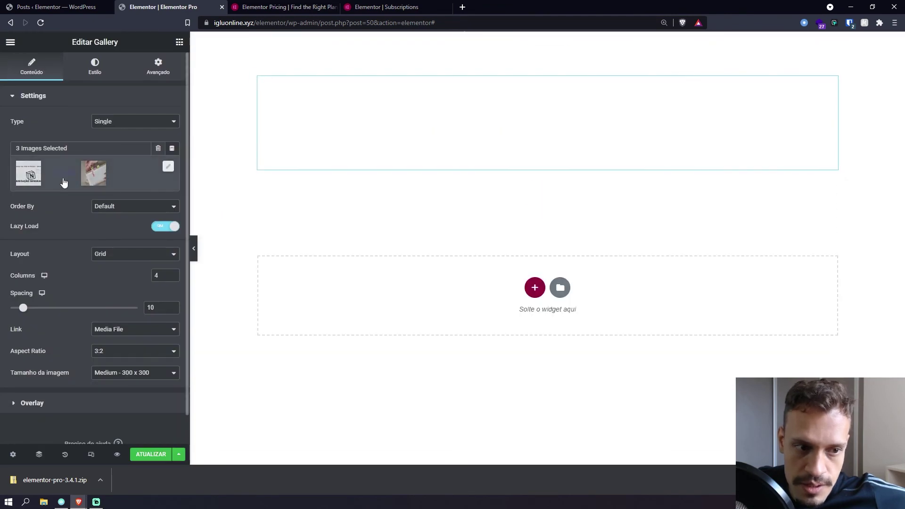
- Order the gallery's images by Random and toggle Lazy Load off and back on
click(126, 225)
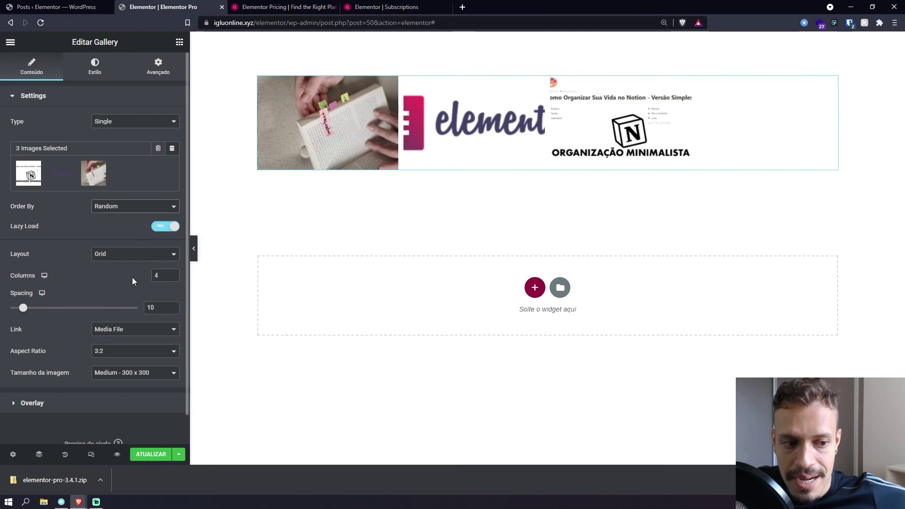
click(167, 229)
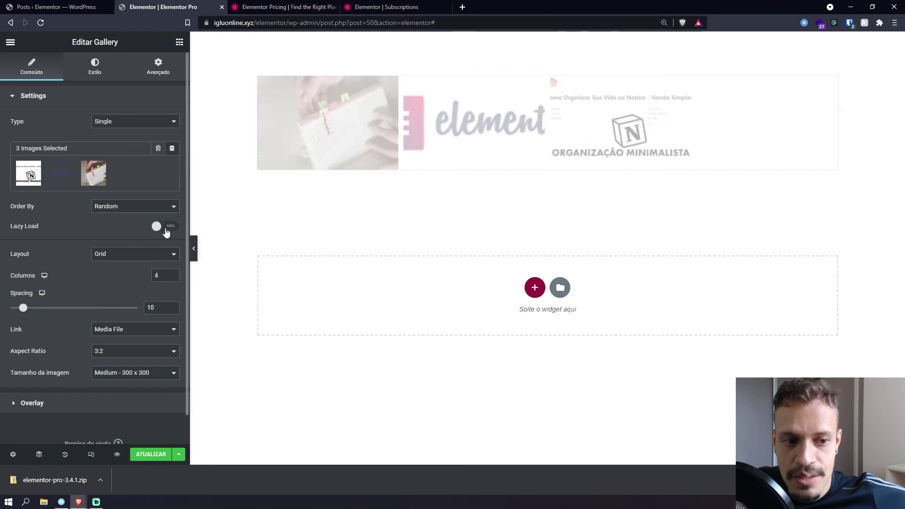
click(171, 230)
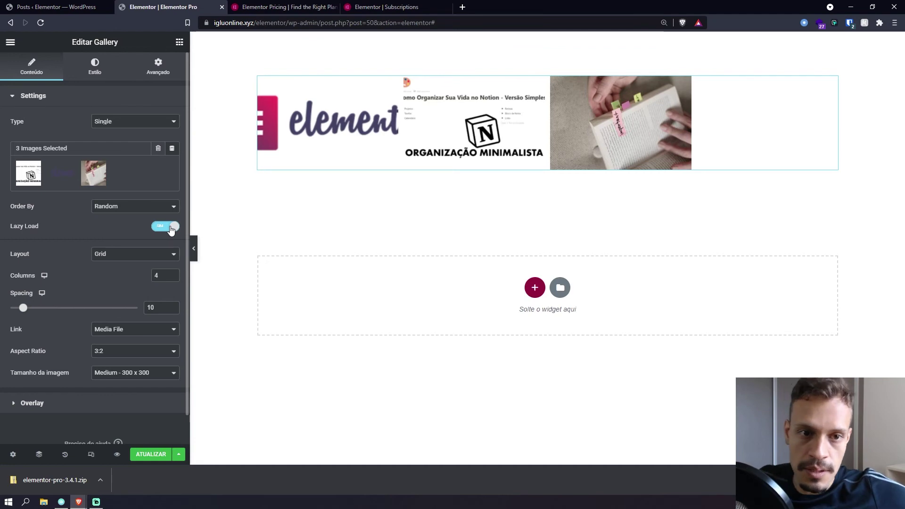
- Switch to the Elementor website, open its home page and look at how the content loads down the page
click(402, 5)
click(202, 6)
click(267, 4)
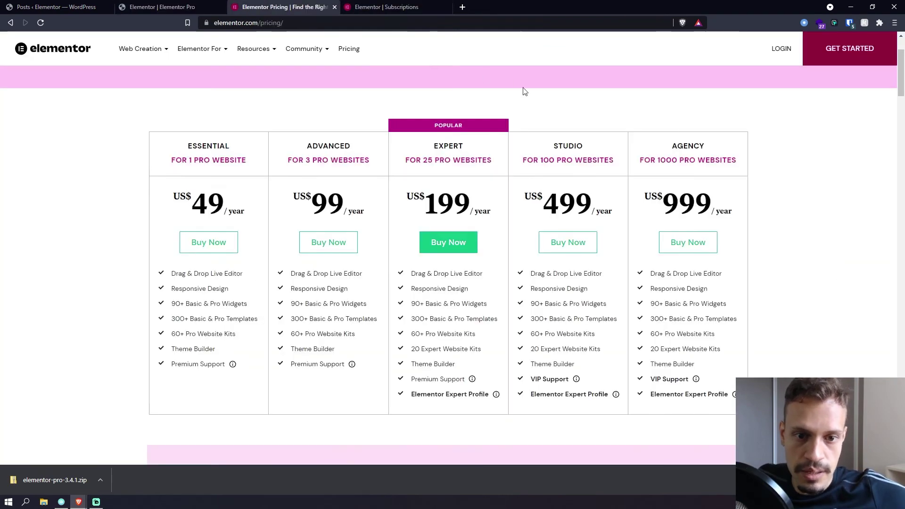
scroll(525, 91, up, 2)
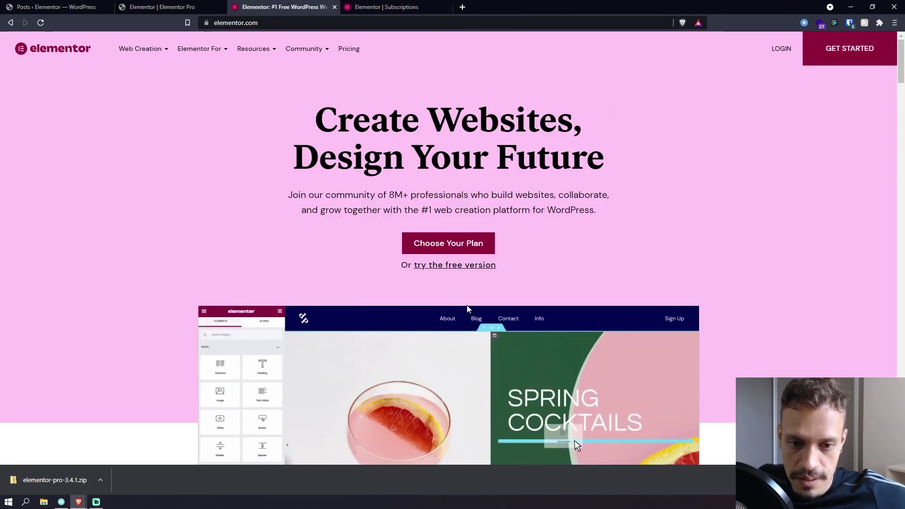
drag(902, 80, 863, 162)
scroll(488, 170, down, 8)
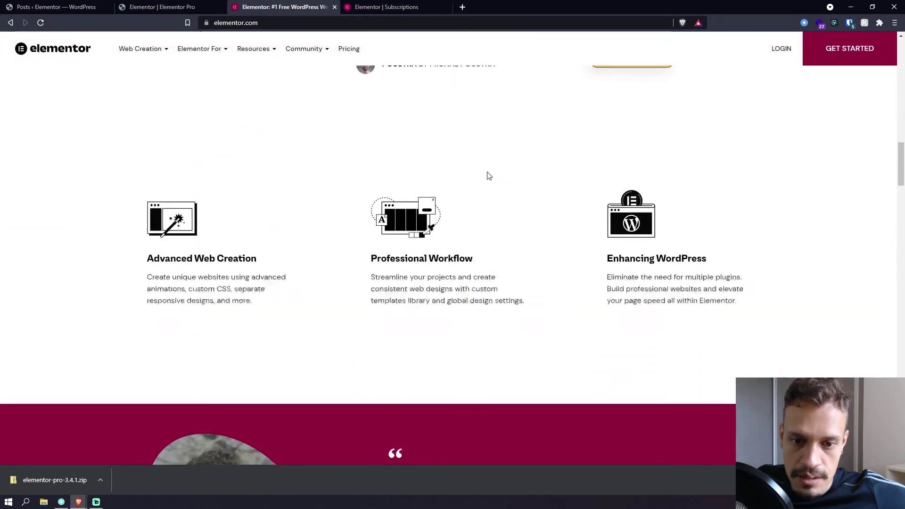
- Look through the Elementor home page from the hero section down to the Resources & Skills section, watching how the content loads
drag(243, 127, 586, 126)
click(589, 126)
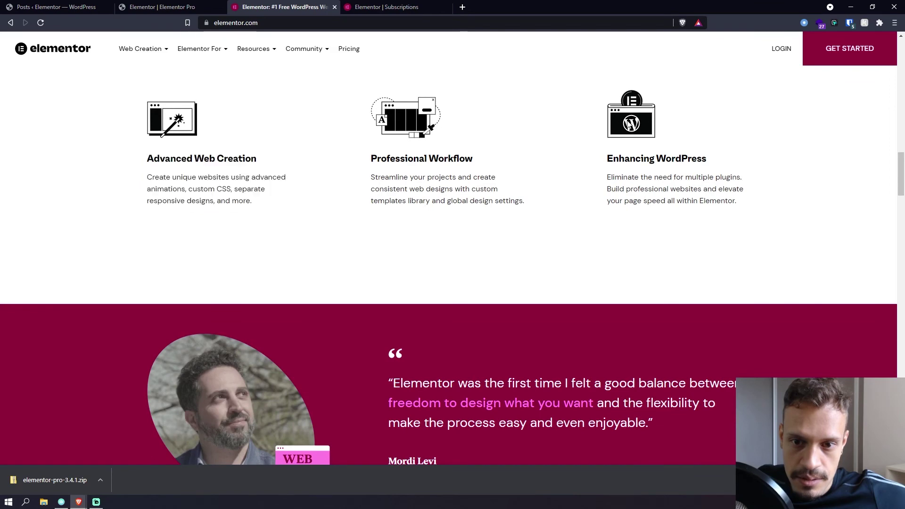
scroll(491, 146, down, 5)
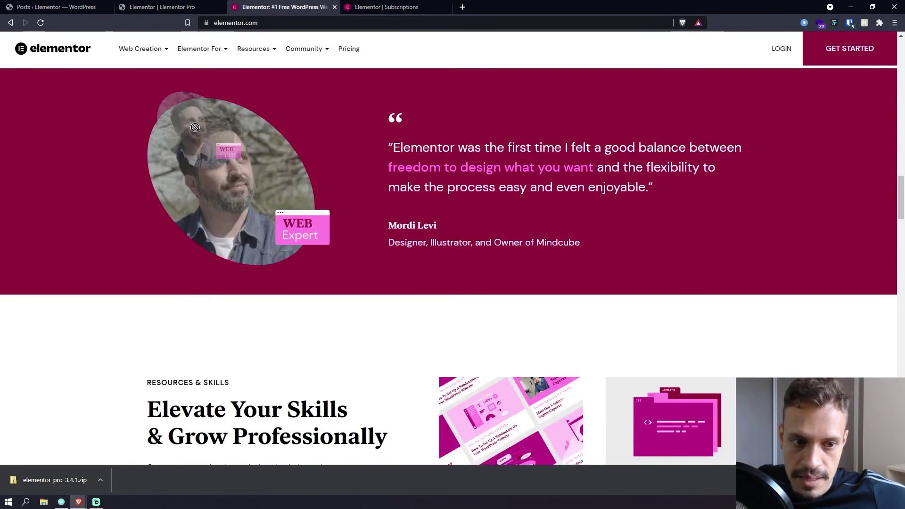
scroll(364, 141, down, 6)
drag(489, 134, 524, 122)
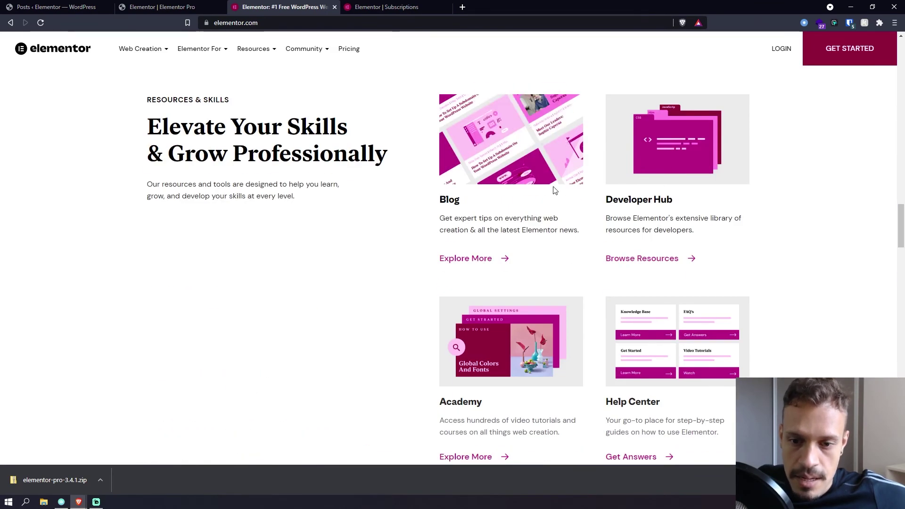
scroll(388, 243, up, 7)
scroll(424, 207, up, 20)
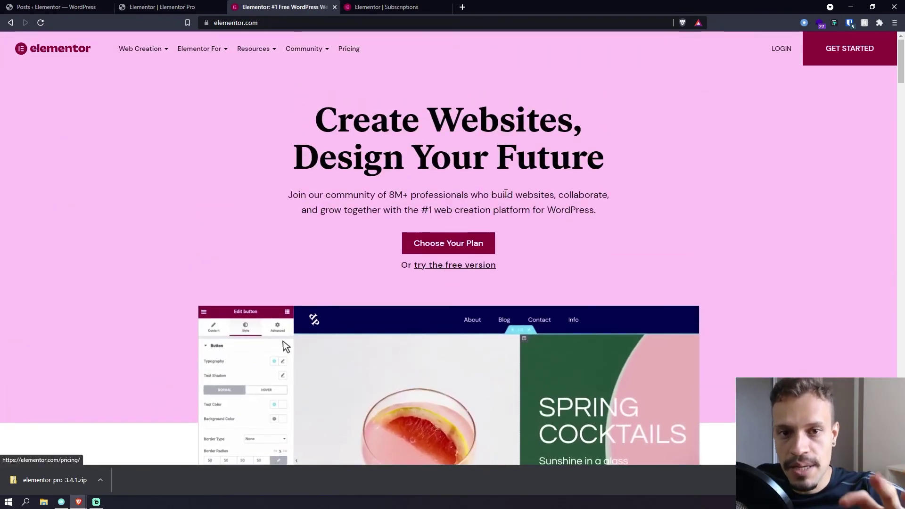
scroll(508, 156, down, 3)
scroll(508, 155, down, 1)
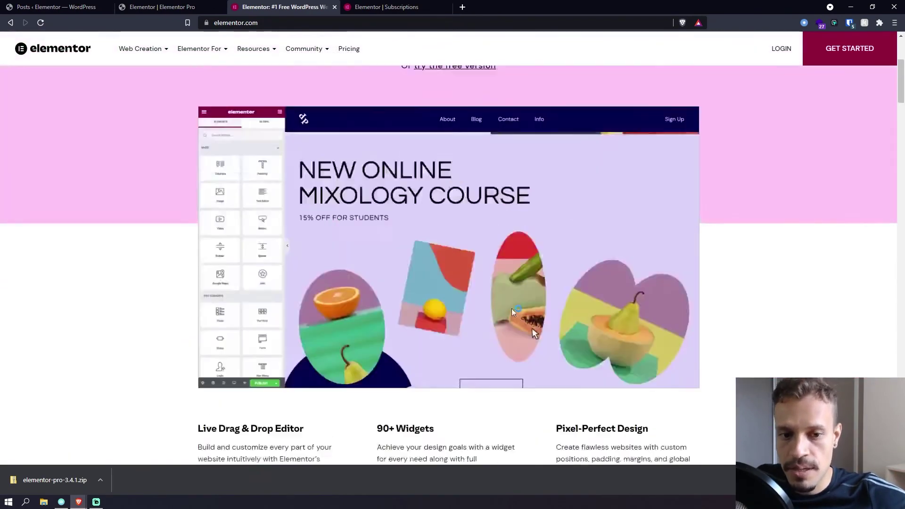
scroll(460, 208, up, 4)
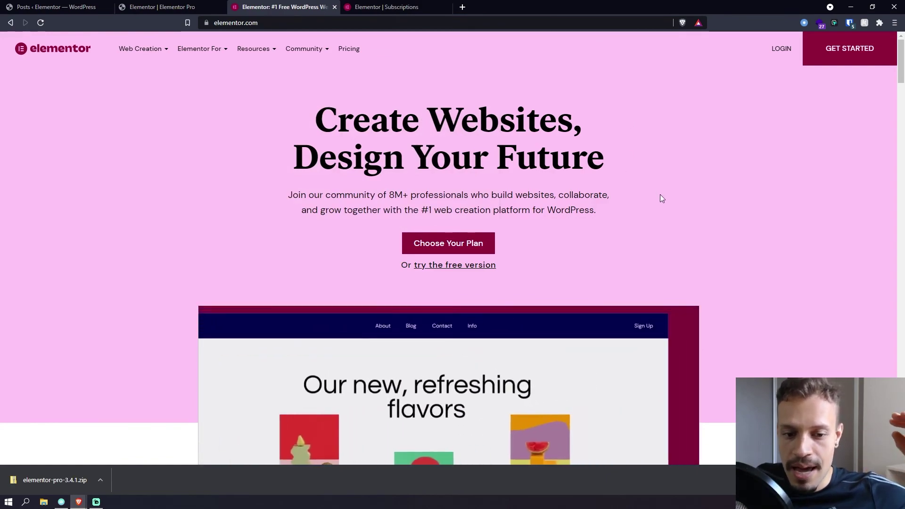
scroll(661, 194, down, 10)
scroll(665, 185, down, 15)
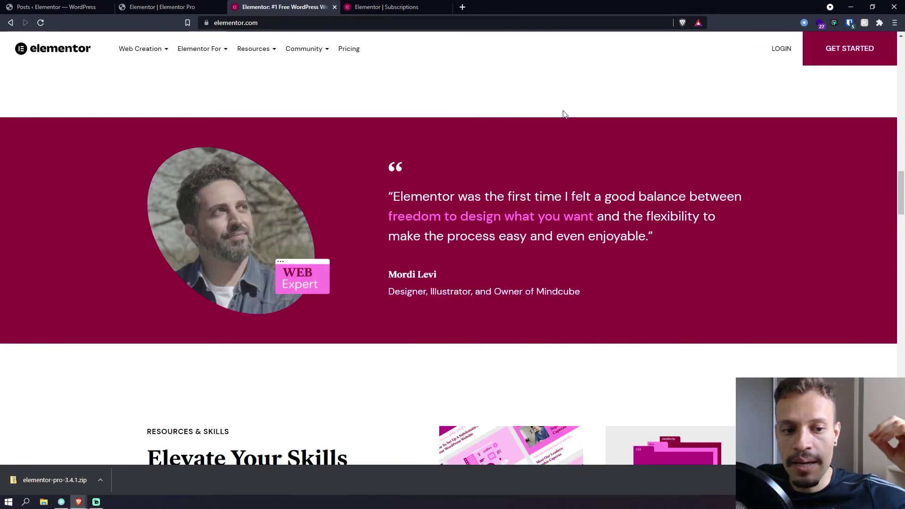
- Examine the Elementor home page again from its hero section down to the Help Center card as an example of lazy loading
click(86, 4)
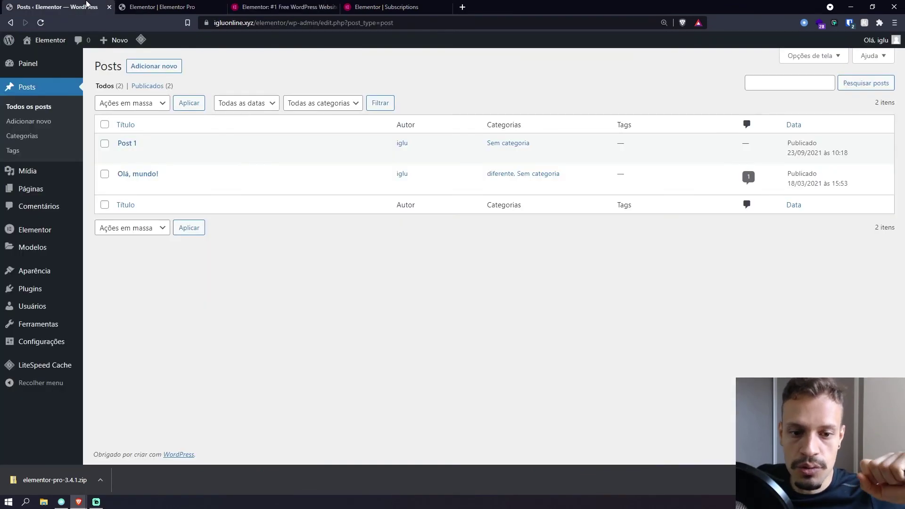
click(405, 4)
key(ctrl+shift+Tab)
scroll(423, 307, up, 10)
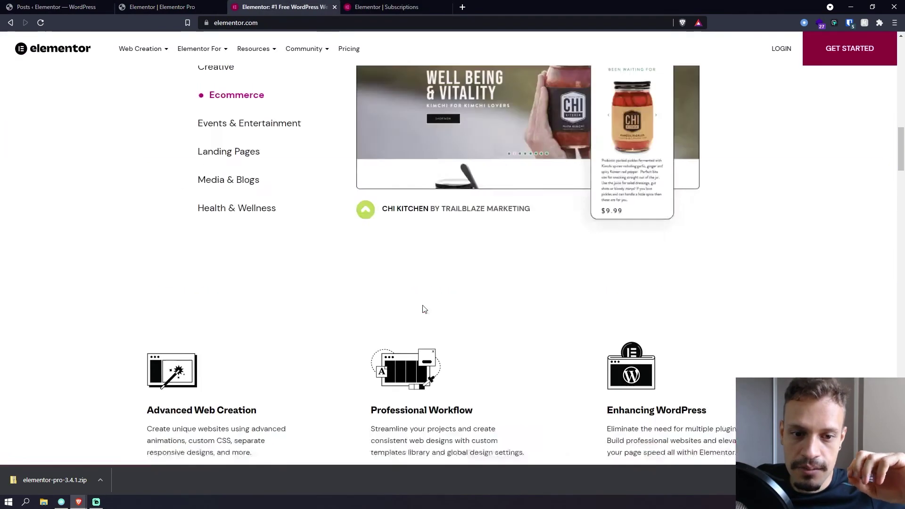
scroll(435, 294, up, 10)
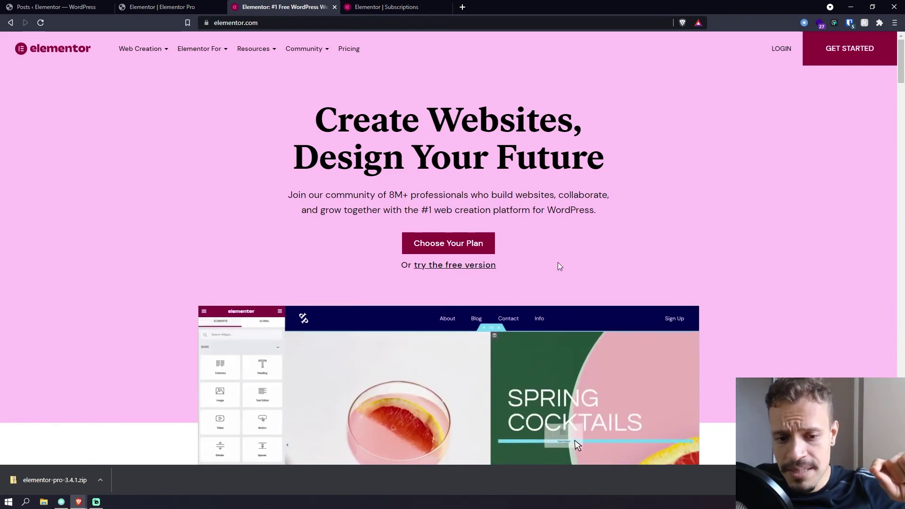
scroll(636, 190, down, 1)
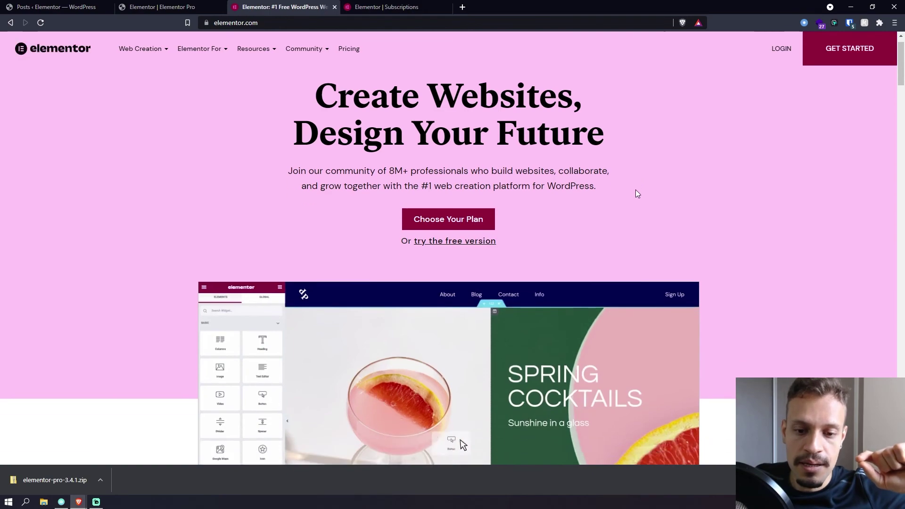
scroll(631, 191, down, 20)
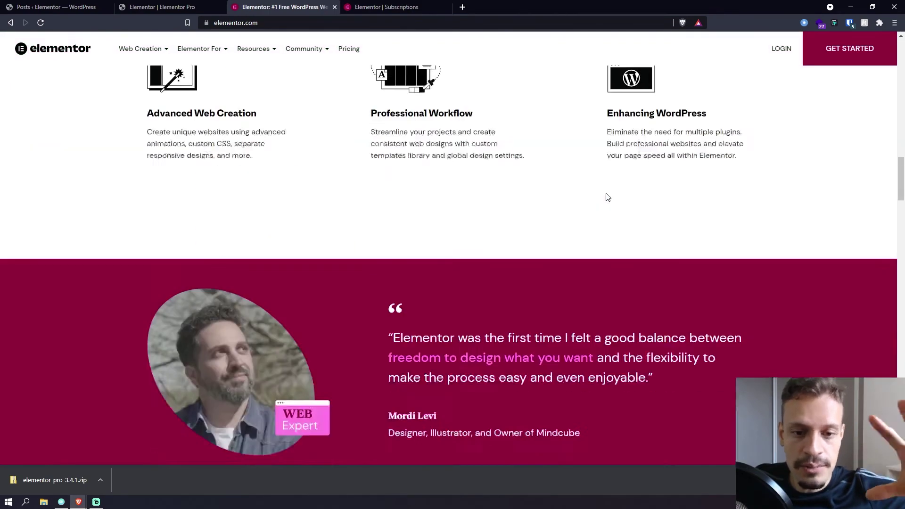
scroll(605, 196, down, 6)
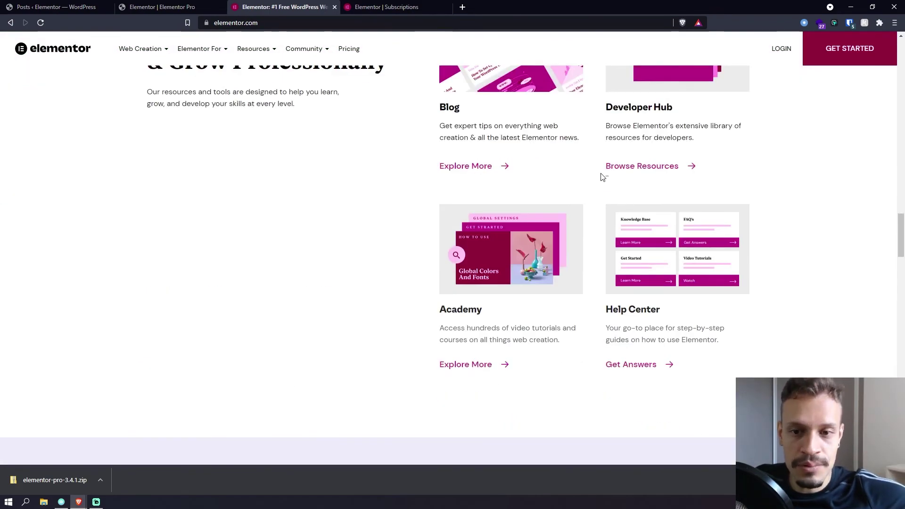
- Switch back to the Gallery widget in the Elementor editor and toggle its Lazy Load setting, leaving it on
click(52, 5)
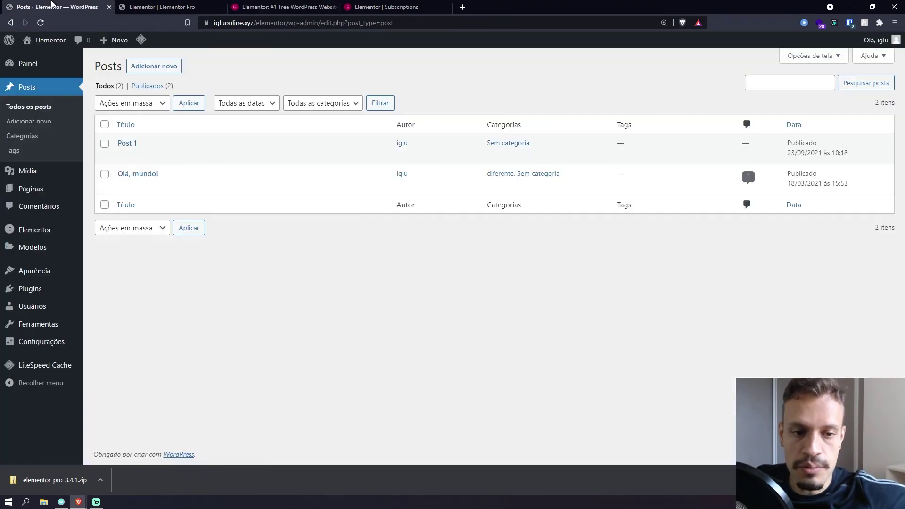
click(162, 7)
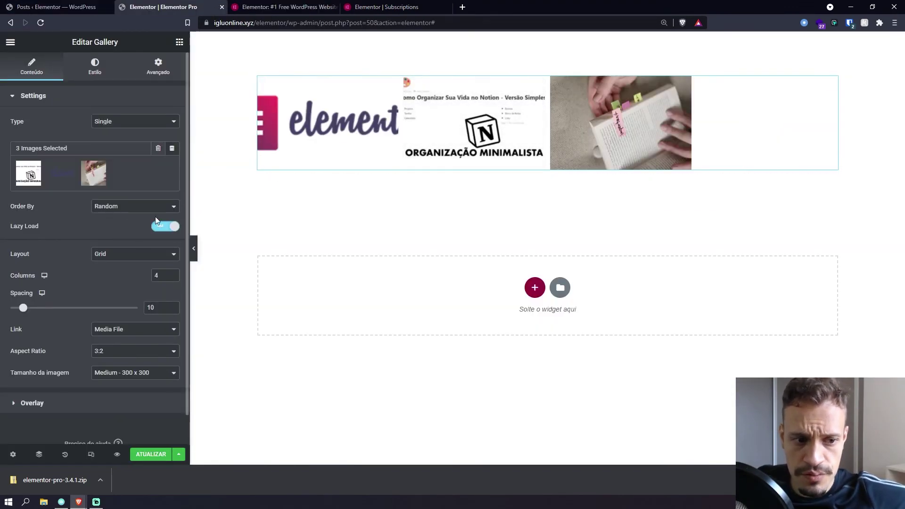
triple_click(32, 225)
click(157, 229)
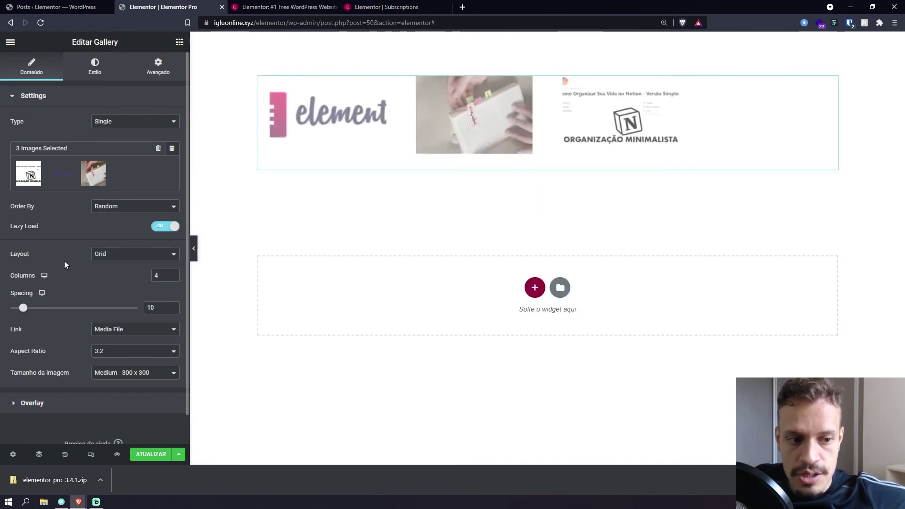
- Compare the gallery's layouts by setting it to Justified, back to Grid and to Justified again
click(132, 256)
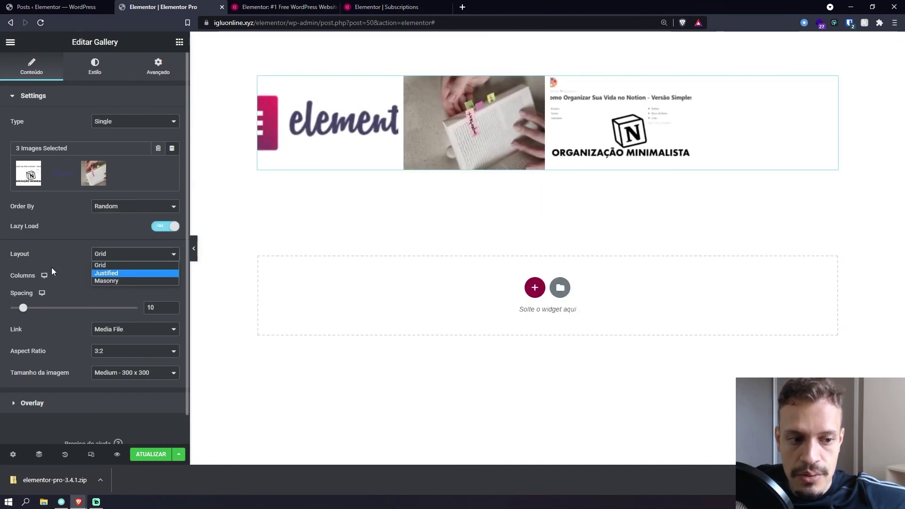
click(106, 273)
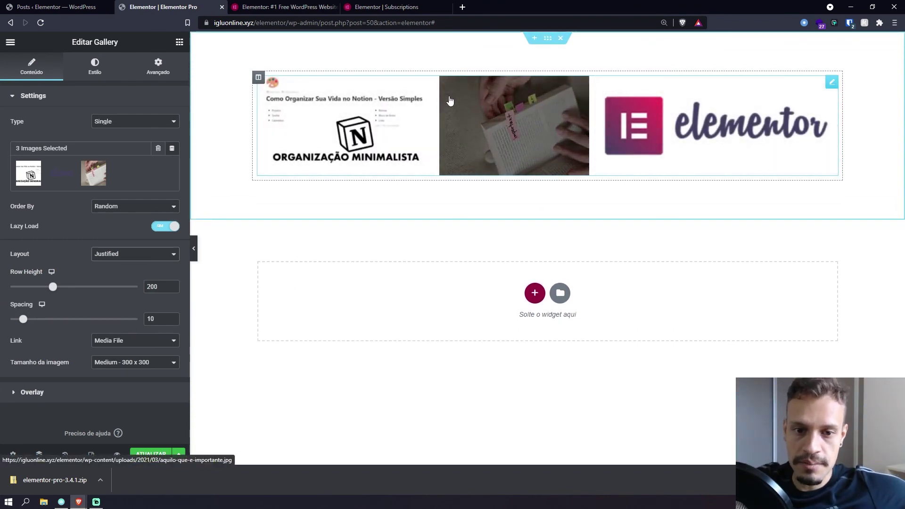
click(131, 254)
click(106, 264)
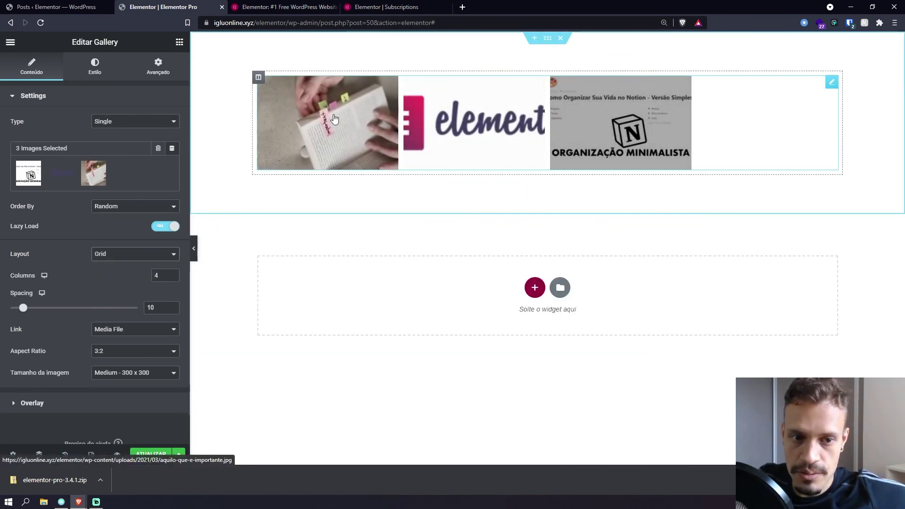
click(150, 261)
click(140, 268)
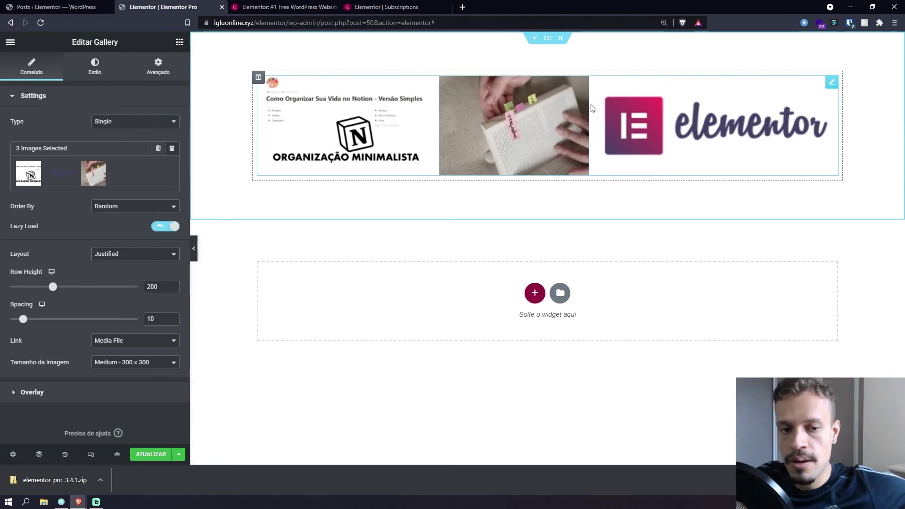
- Set the gallery layout to Masonry and try it with 2 columns before setting the columns to 3
click(132, 255)
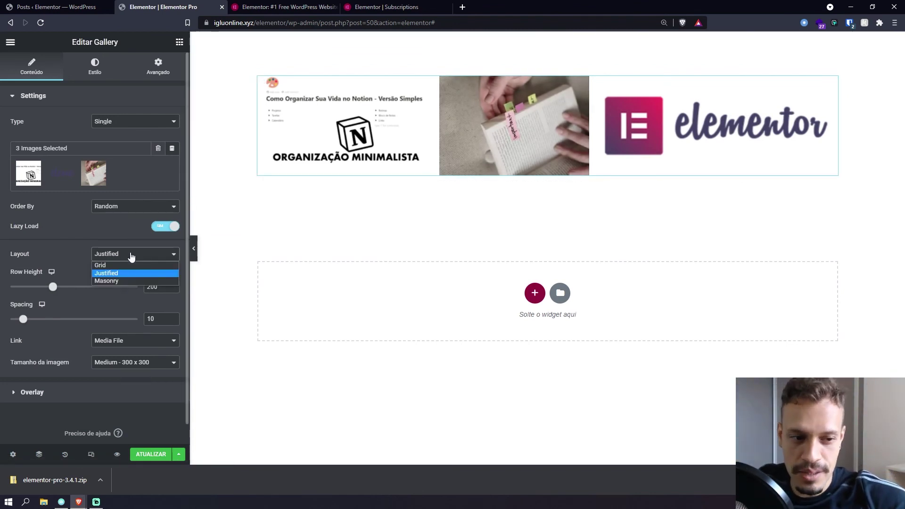
click(141, 281)
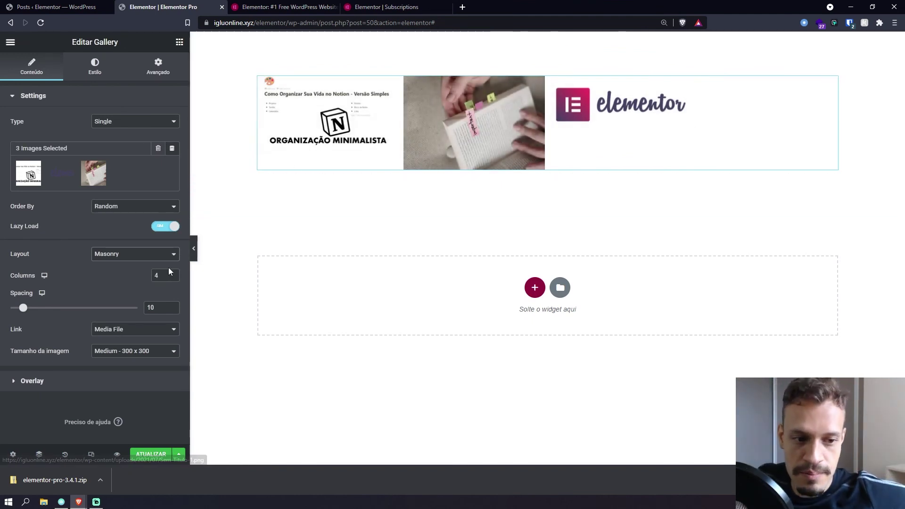
text(2)
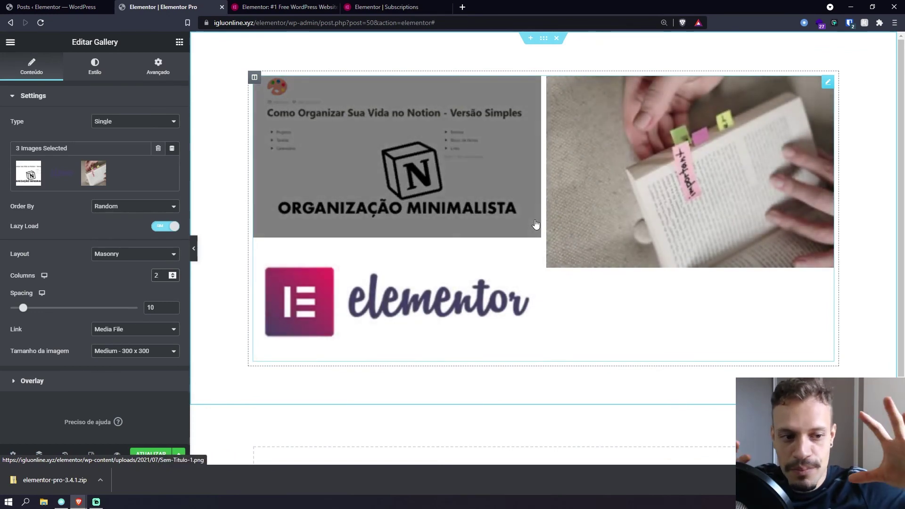
click(151, 255)
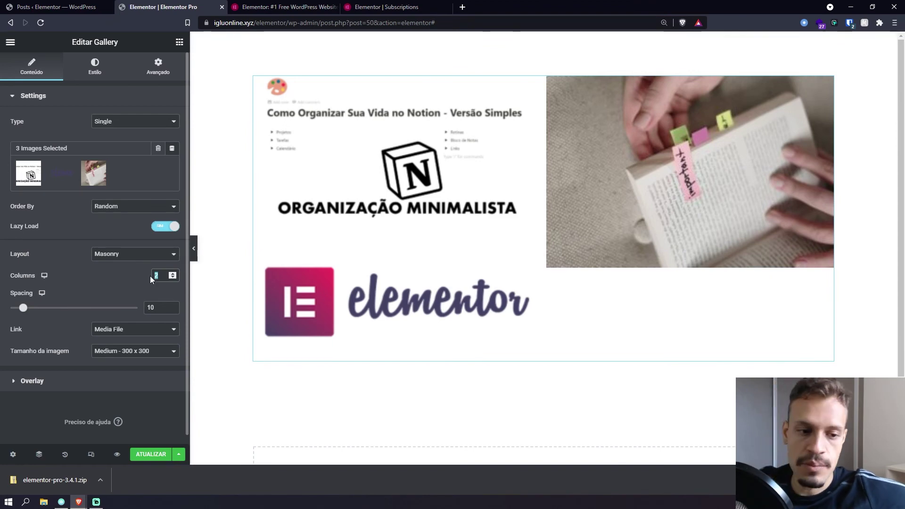
text(3)
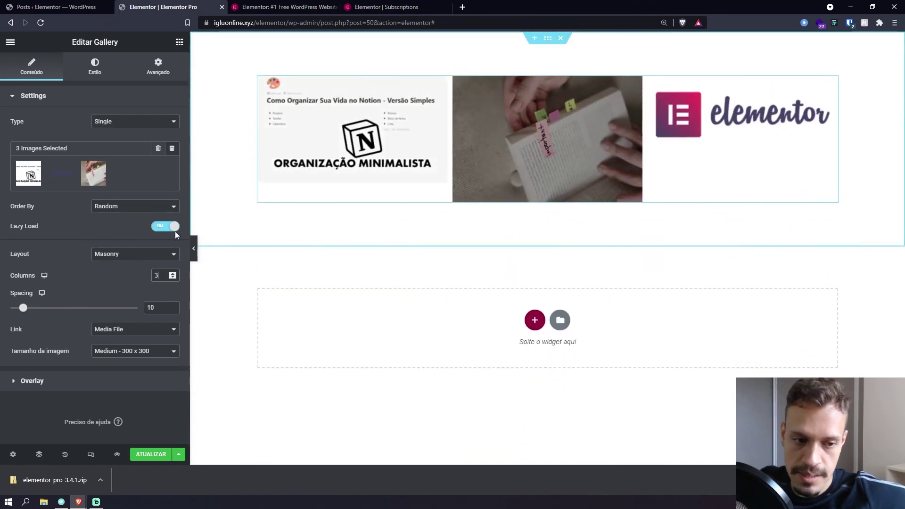
- Set the gallery layout to Grid with an image spacing of 18
click(114, 260)
click(115, 264)
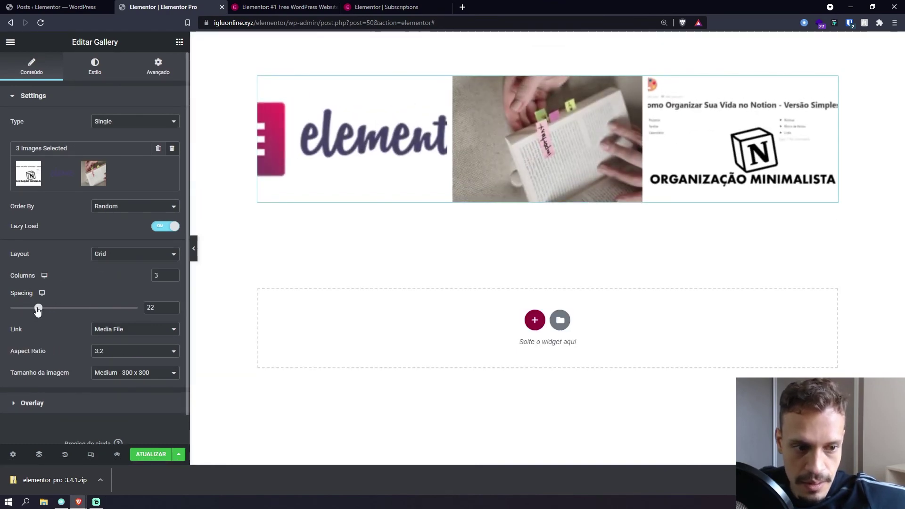
drag(37, 308, 33, 309)
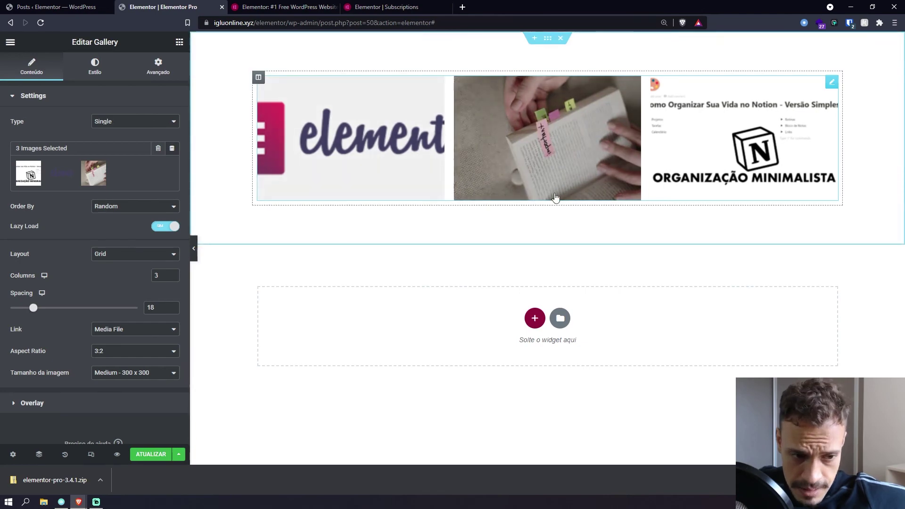
- Preview the Elementor logo image from the gallery in its lightbox and close it again
click(134, 330)
click(361, 152)
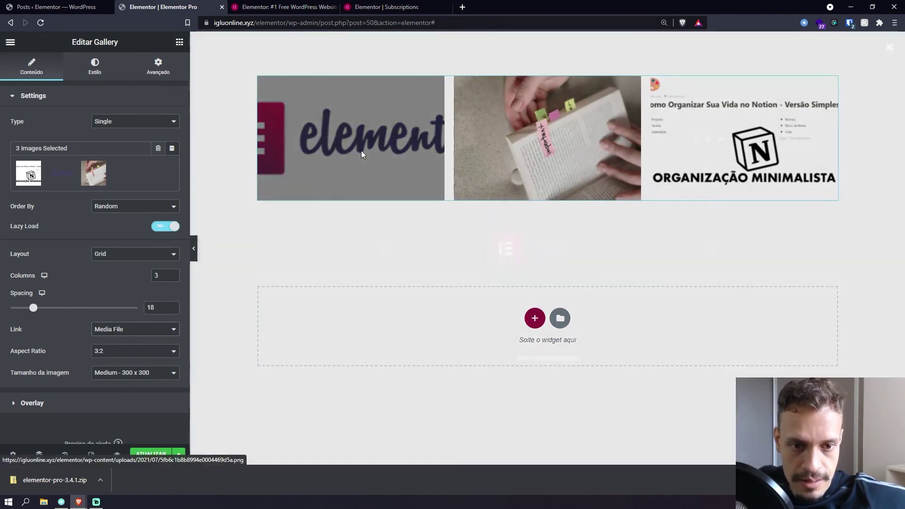
click(680, 123)
- Try the Custom URL and None link options for the gallery images and return the link to Media File
click(134, 329)
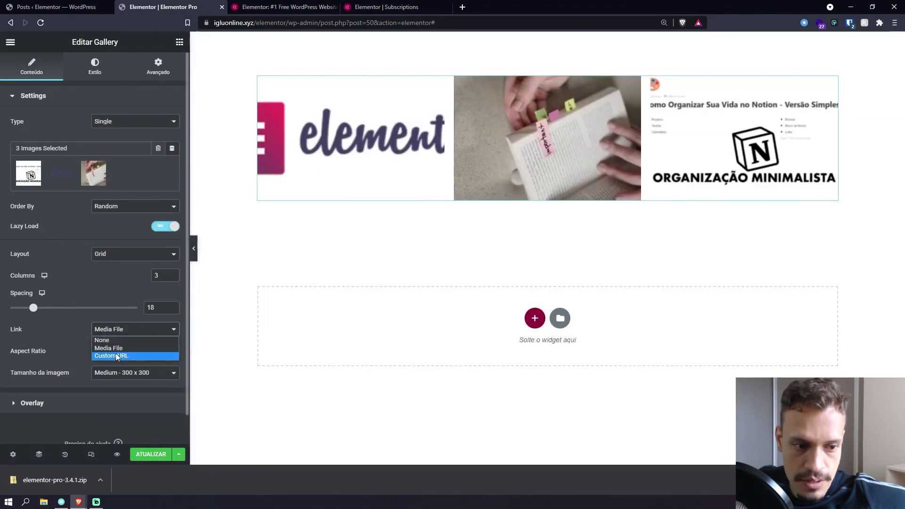
click(115, 353)
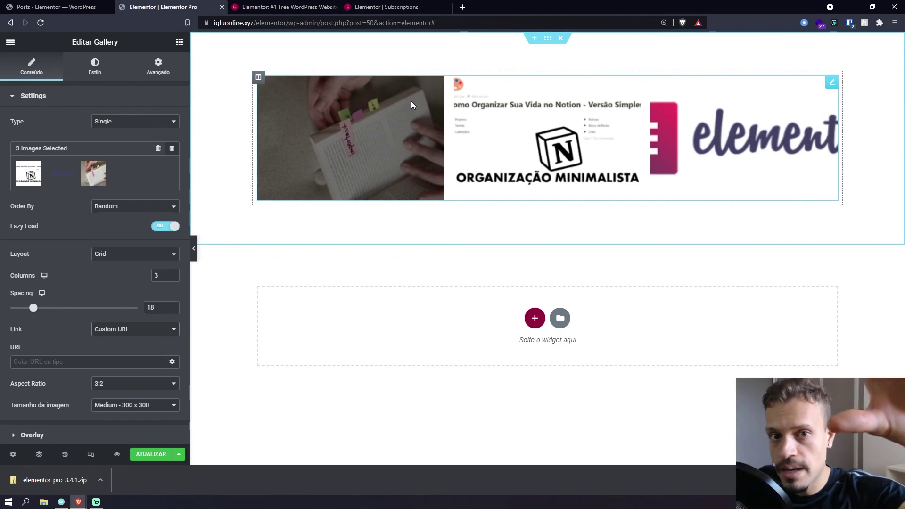
click(117, 330)
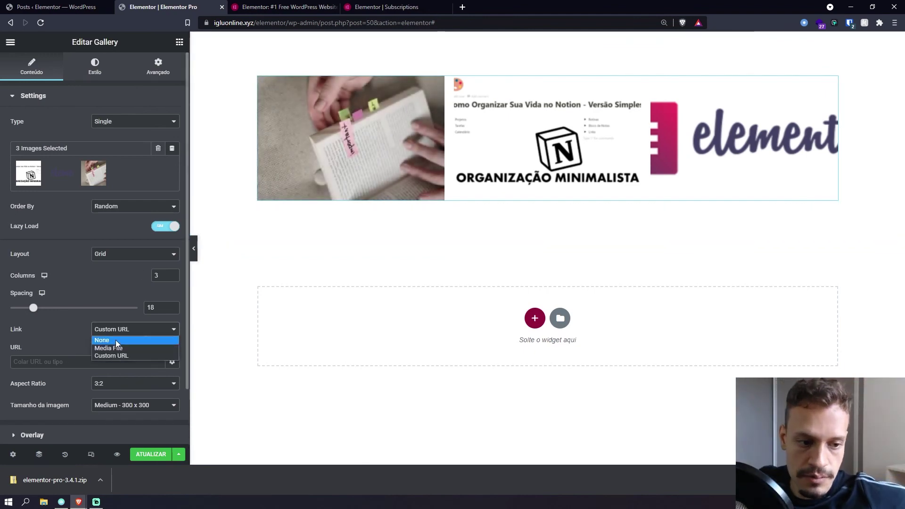
click(115, 340)
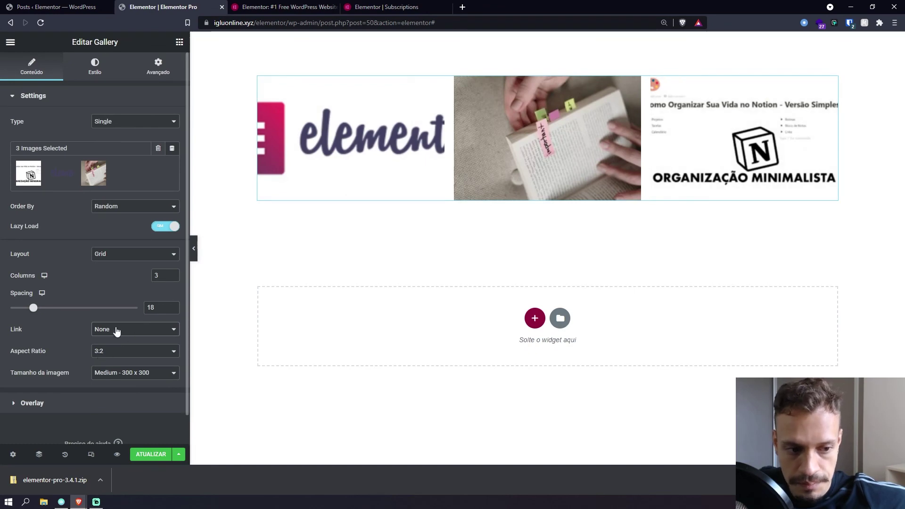
click(107, 351)
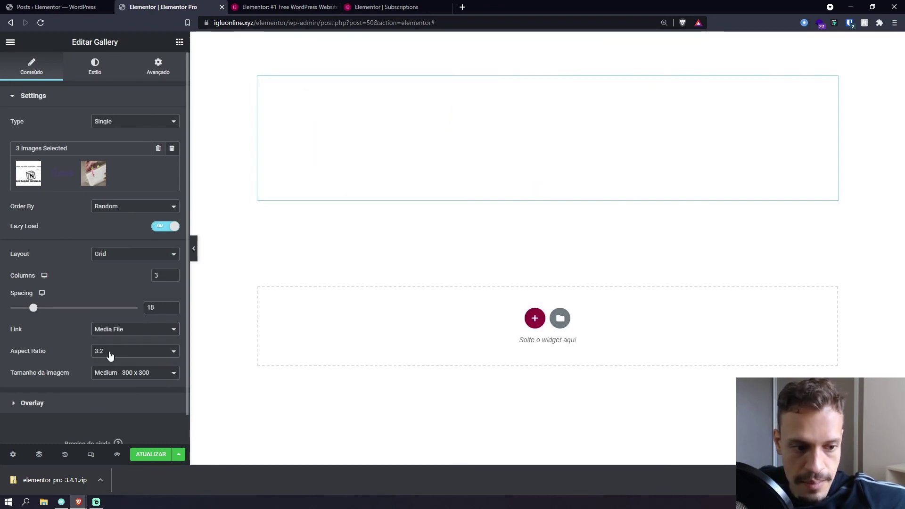
- Set the aspect ratio of the gallery images to 1:1
click(109, 352)
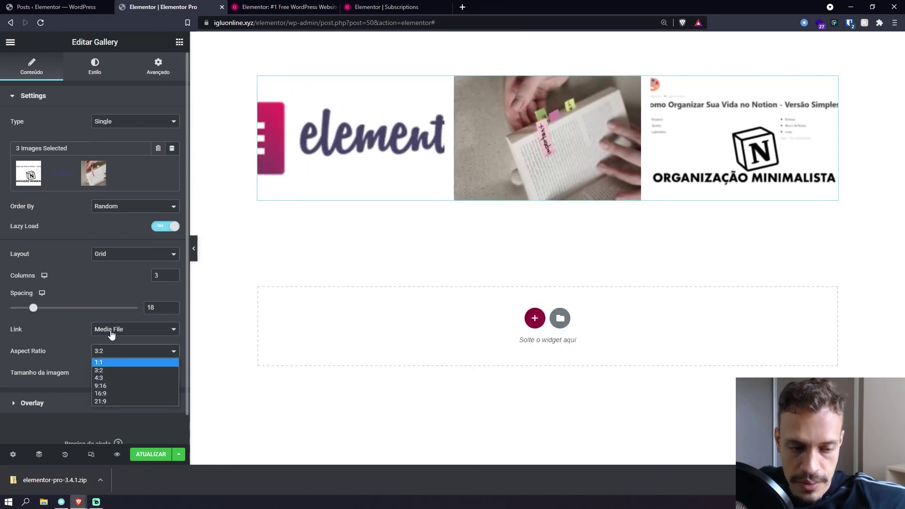
click(110, 363)
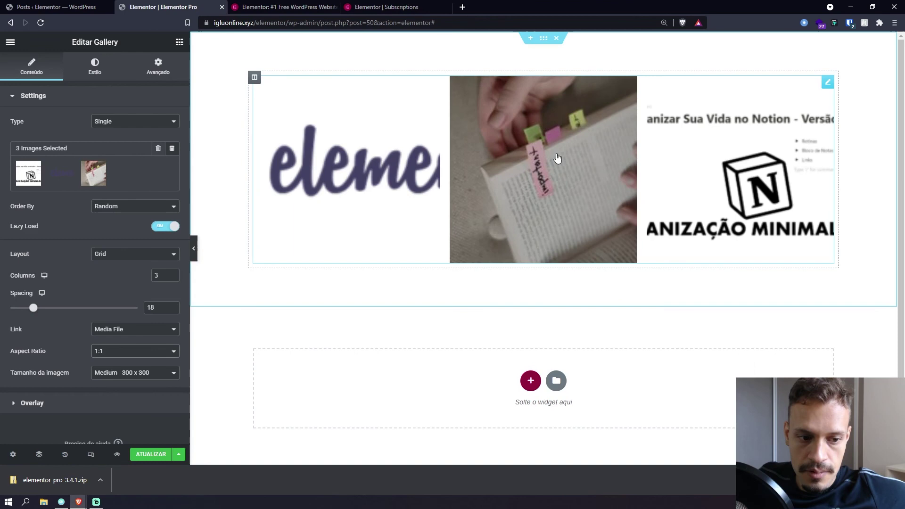
- Try the 3:2 and 9:16 aspect ratios on the gallery, return it to 1:1, and view the available image sizes
click(112, 351)
click(115, 370)
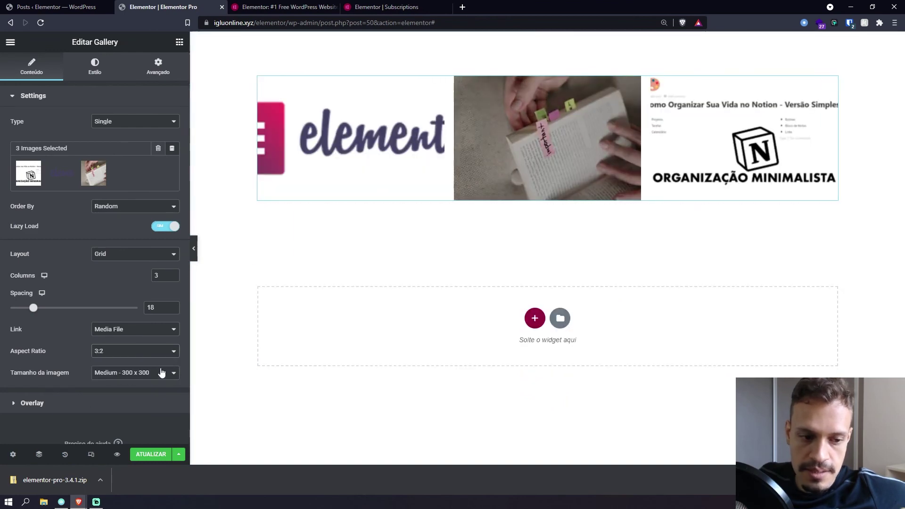
click(173, 352)
click(125, 387)
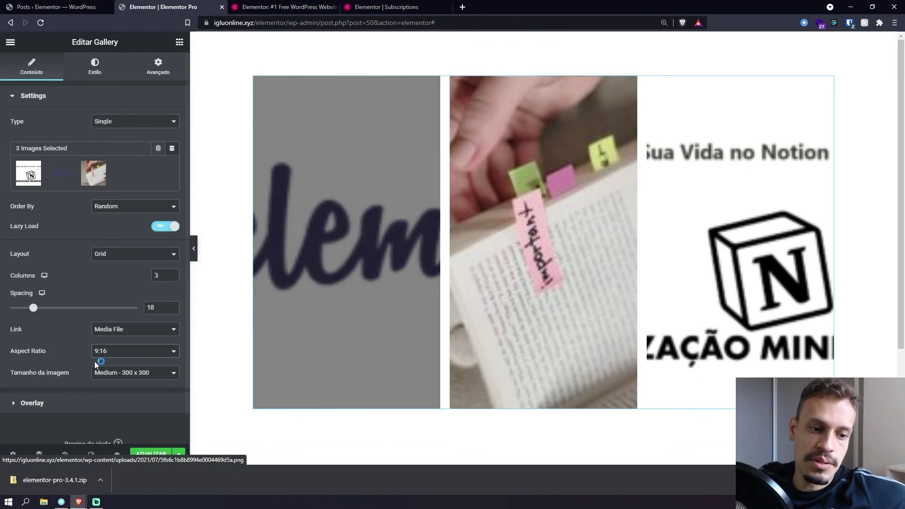
click(137, 351)
click(140, 364)
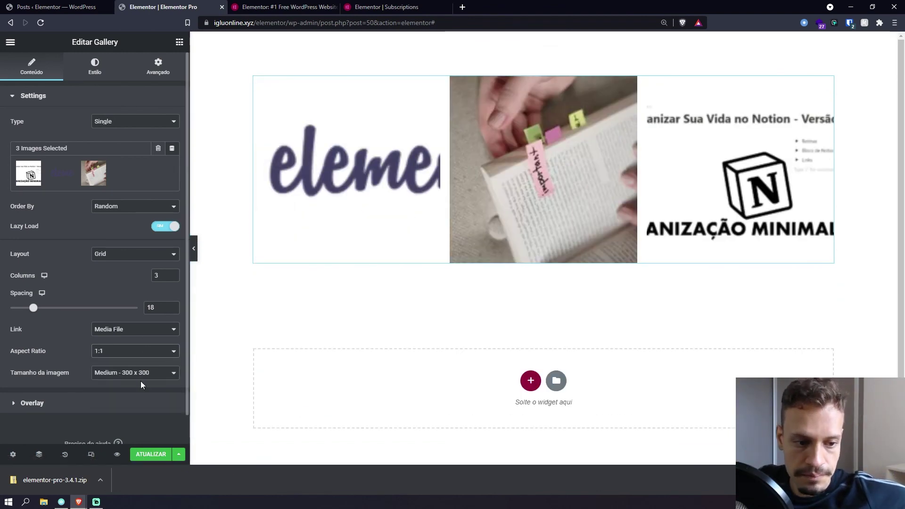
click(156, 374)
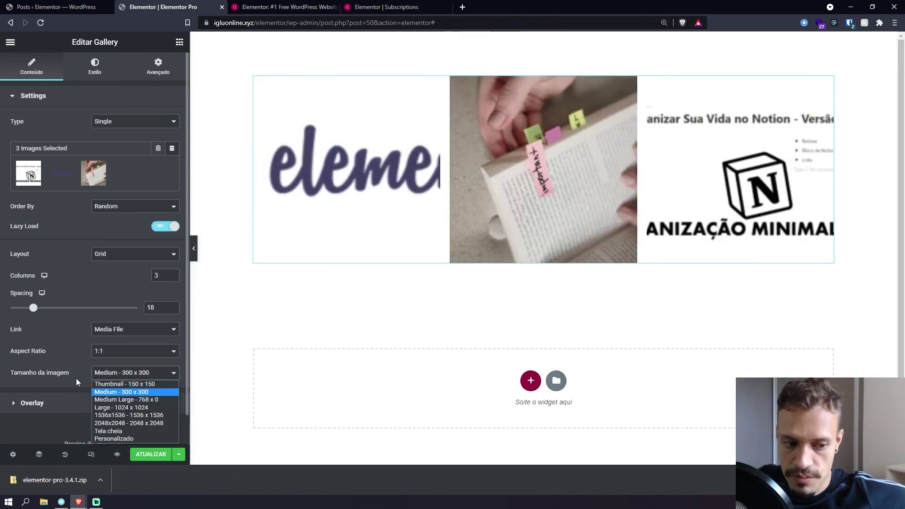
scroll(78, 381, down, 1)
- Try the gallery overlay with its background off, switch the background back on, and set the overlay title to Title
click(62, 372)
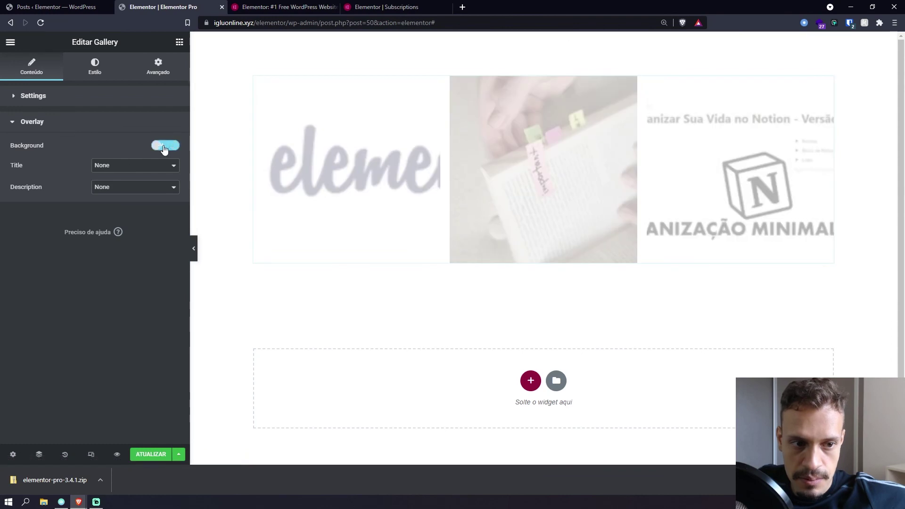
click(165, 145)
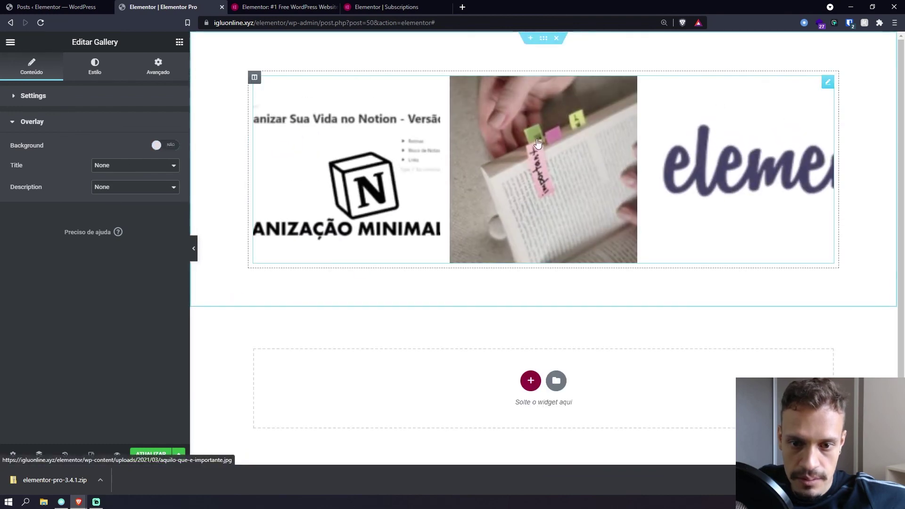
click(151, 142)
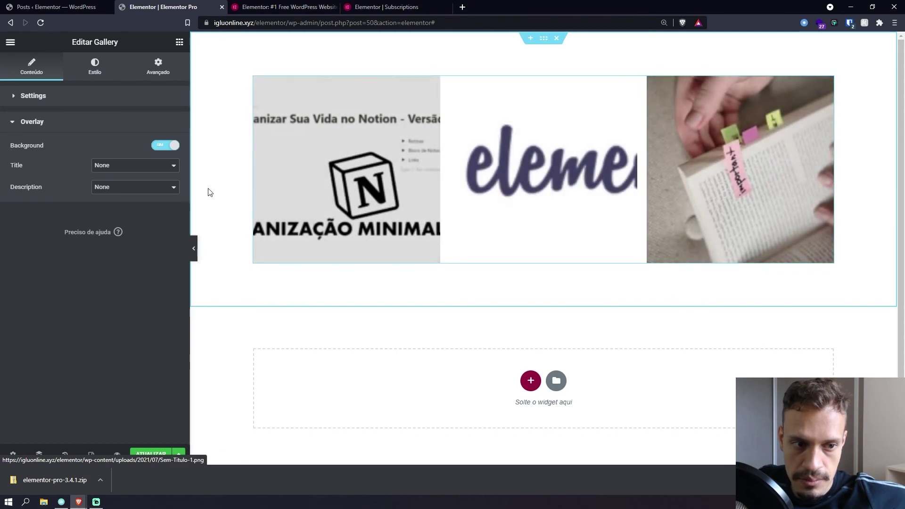
click(105, 170)
click(110, 188)
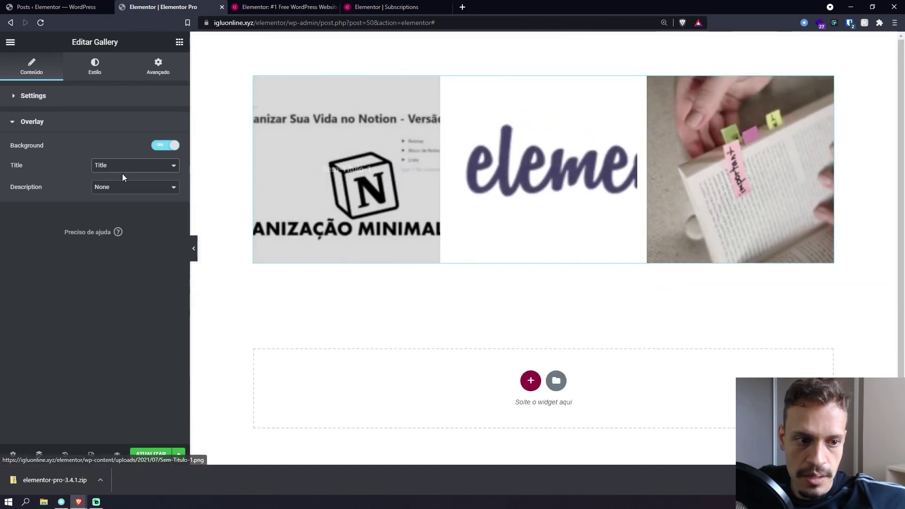
- Examine the overlay title sources and the book image's alternative text, title, caption and description fields in the media gallery
click(122, 166)
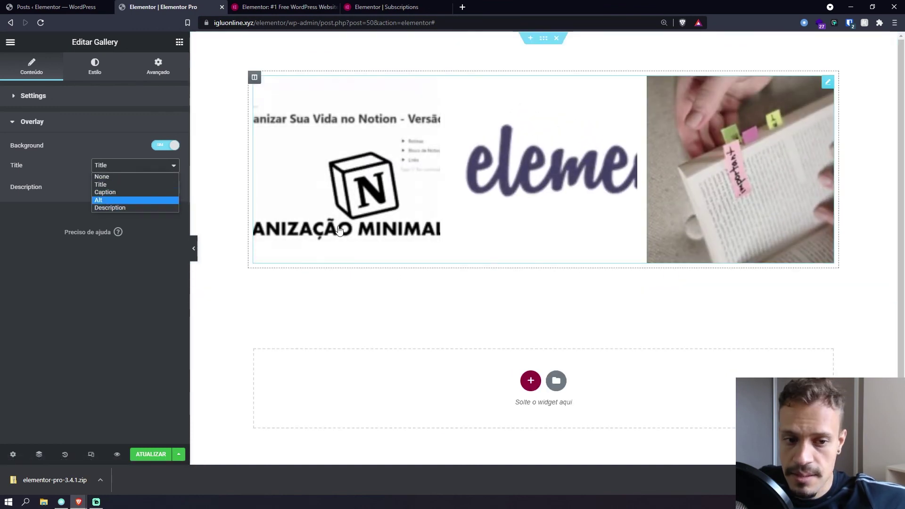
click(303, 204)
click(79, 91)
click(53, 176)
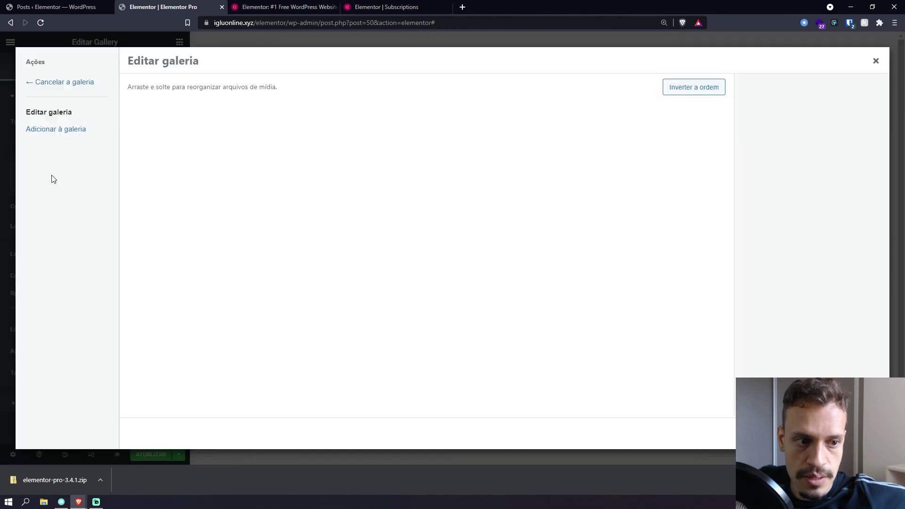
scroll(878, 188, down, 1)
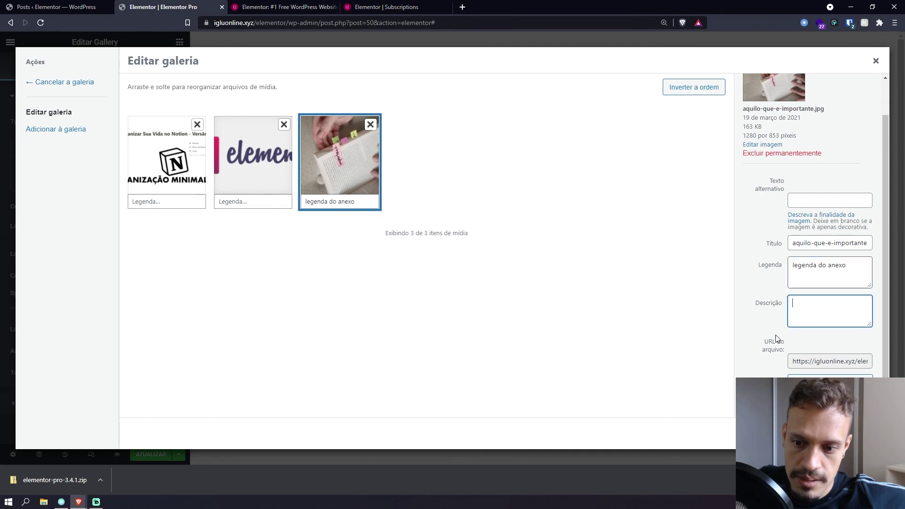
click(876, 61)
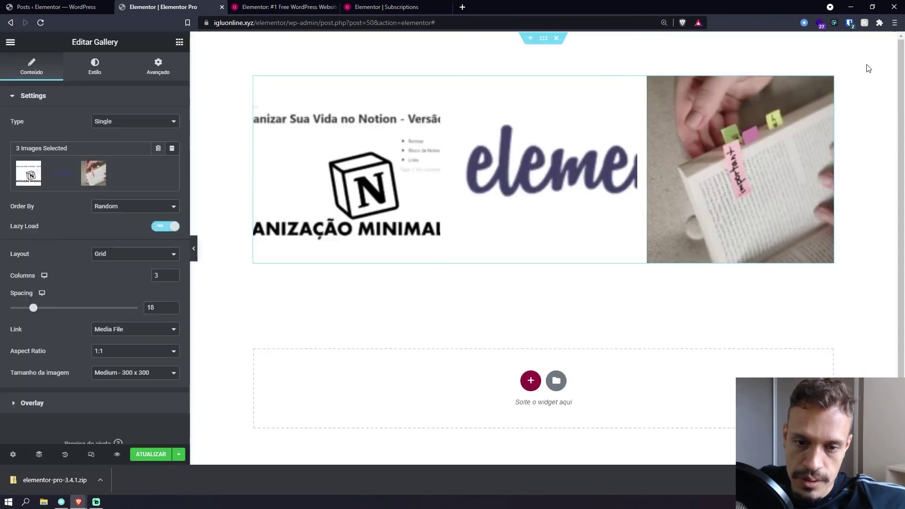
click(103, 408)
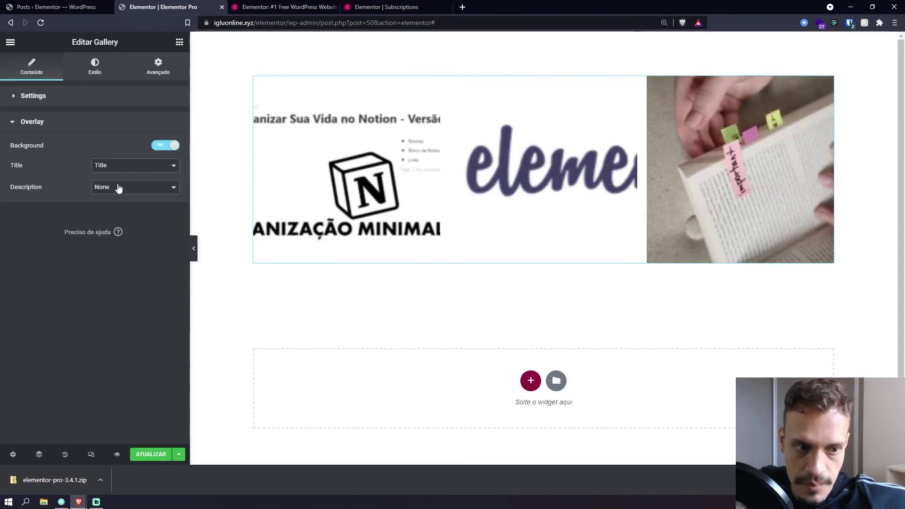
- Give the gallery images a dark red border with a width of 20 px in the normal state
click(98, 75)
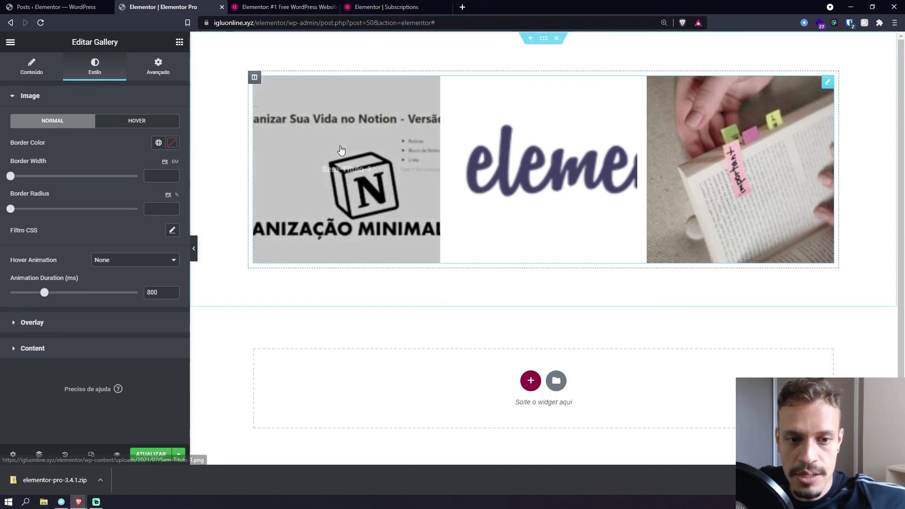
click(150, 124)
click(67, 126)
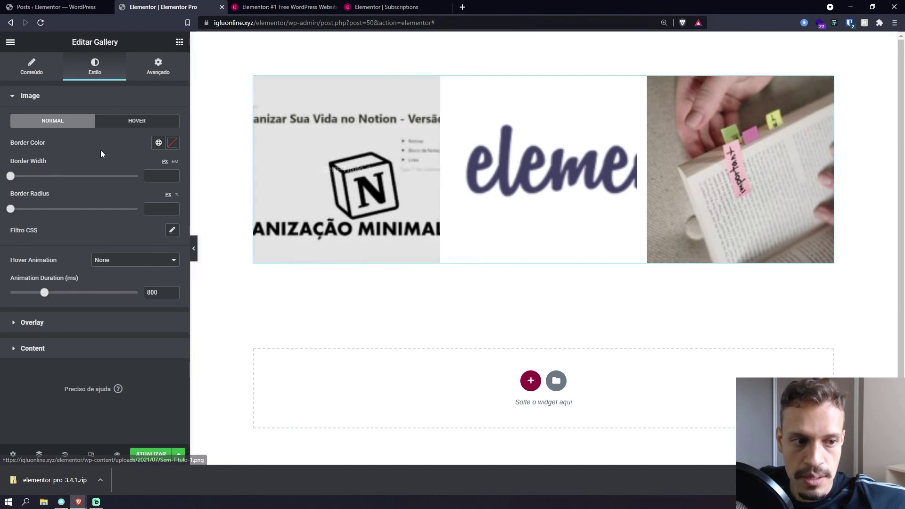
click(173, 143)
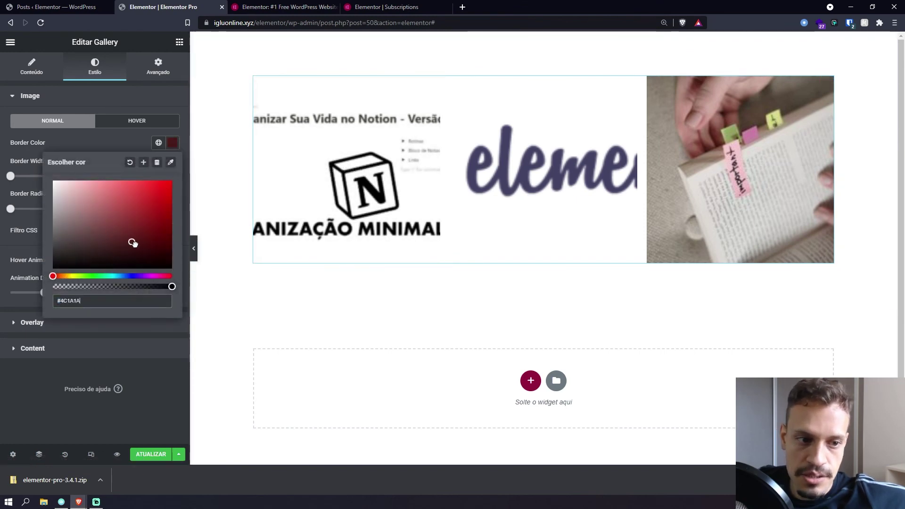
click(98, 149)
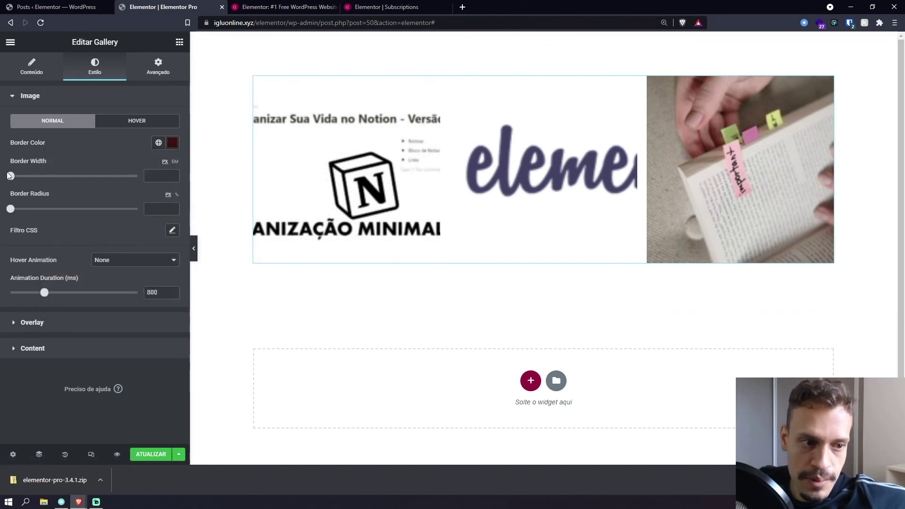
drag(12, 178, 39, 180)
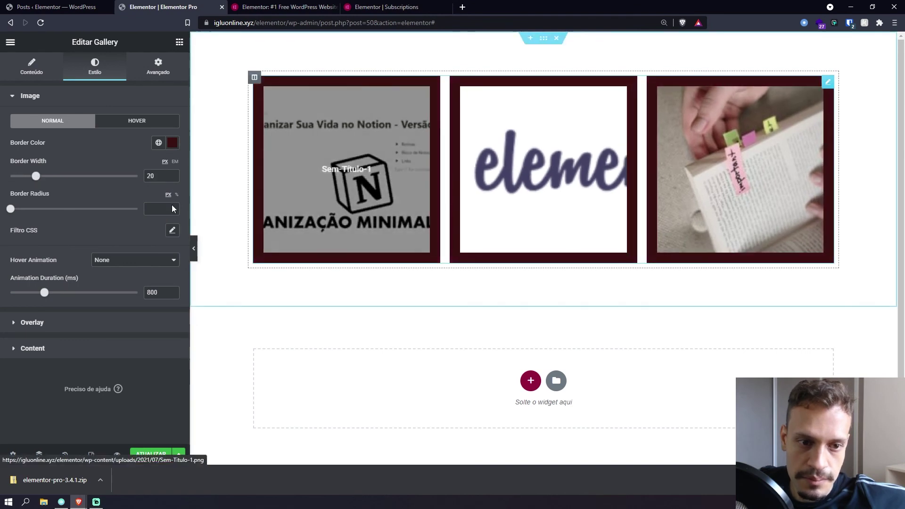
- Set the gallery images' hover border radius to 31 px and their animation duration to 3000 ms
click(142, 121)
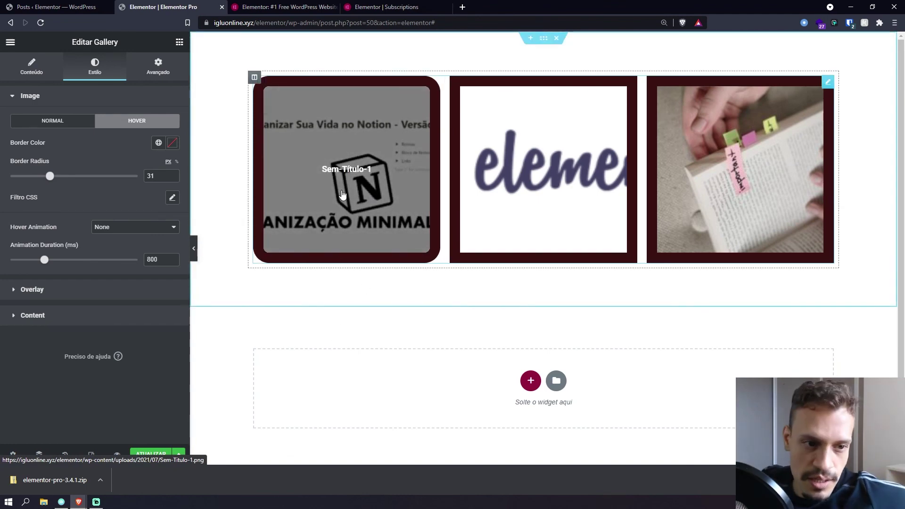
click(69, 124)
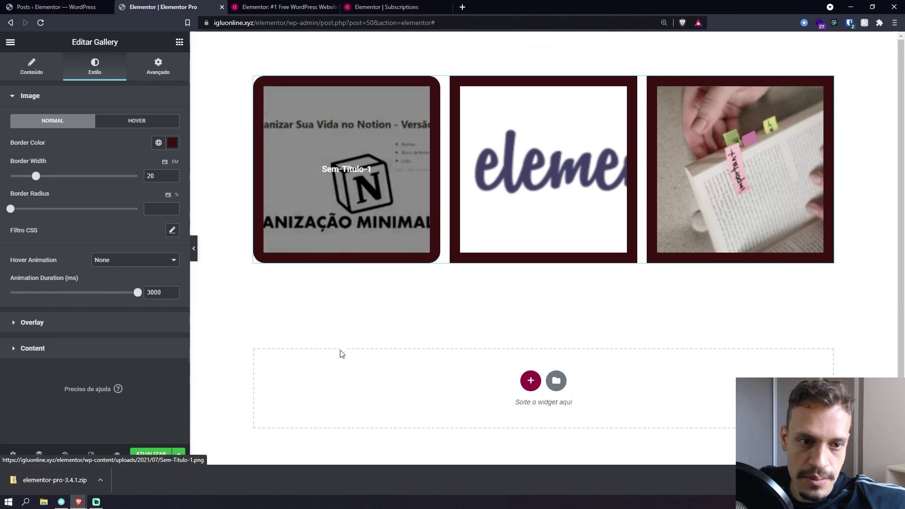
- Try the Zoom Out and Move Right hover animations on the gallery images and return the animation to None
click(127, 262)
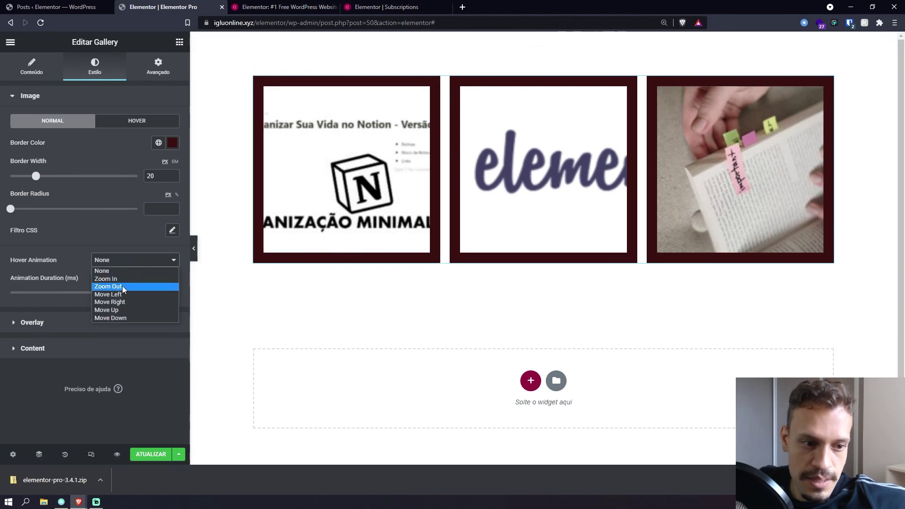
click(123, 286)
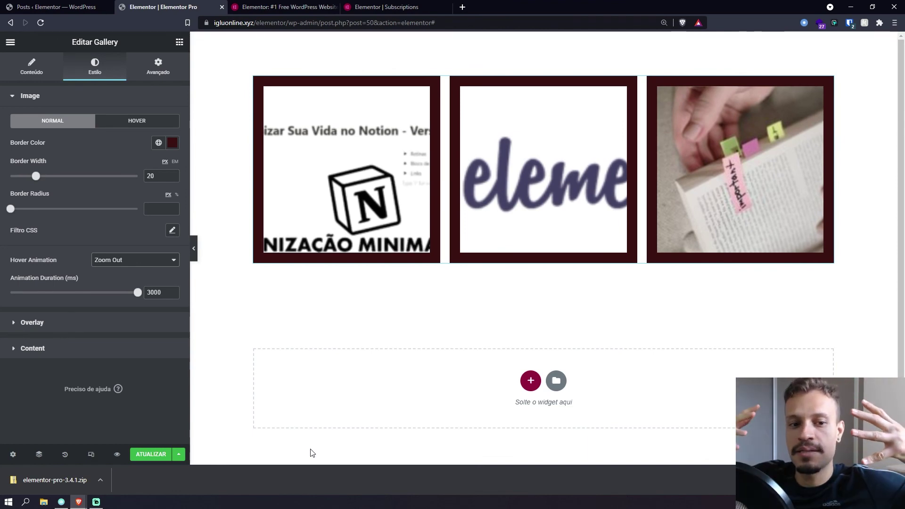
click(138, 262)
click(143, 300)
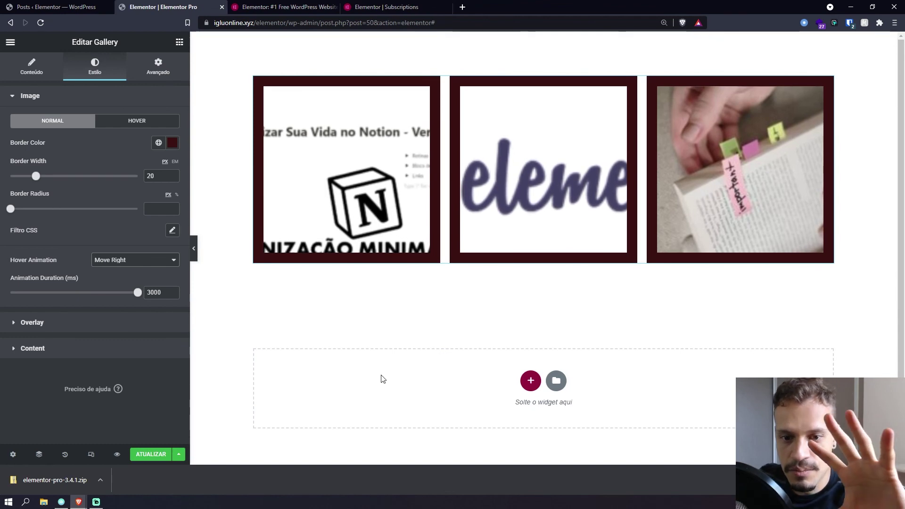
click(151, 260)
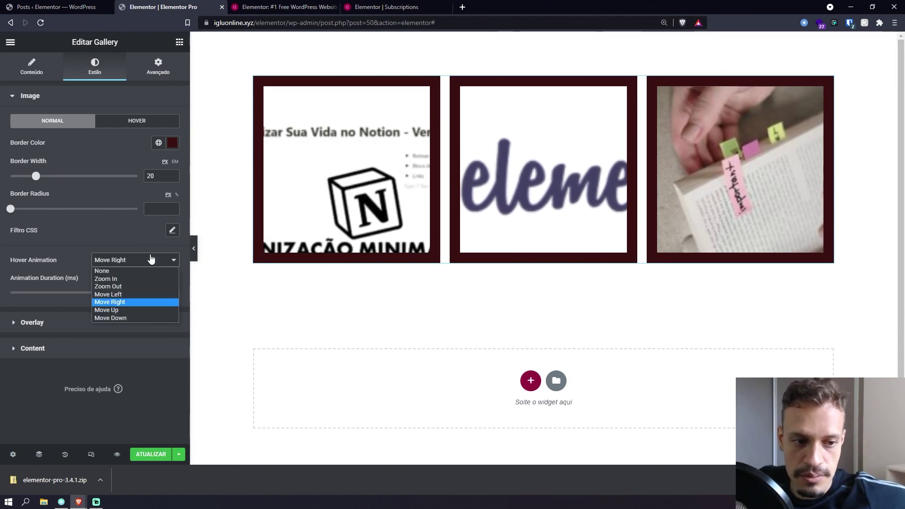
click(129, 271)
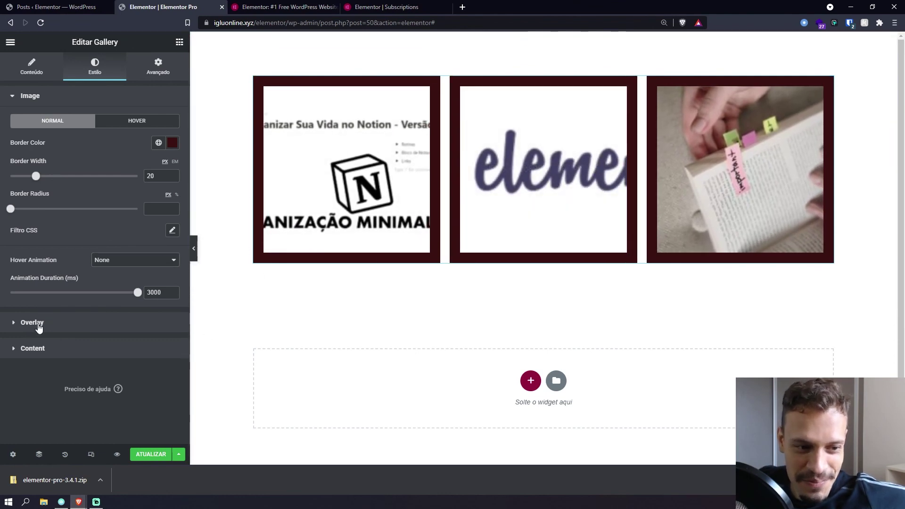
- Give the gallery overlay a solid coral-red color in the normal state
click(39, 325)
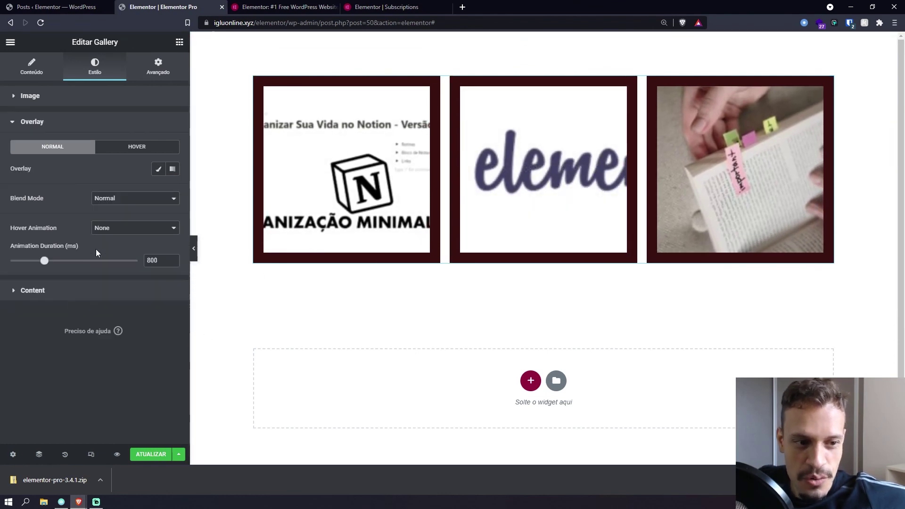
click(158, 170)
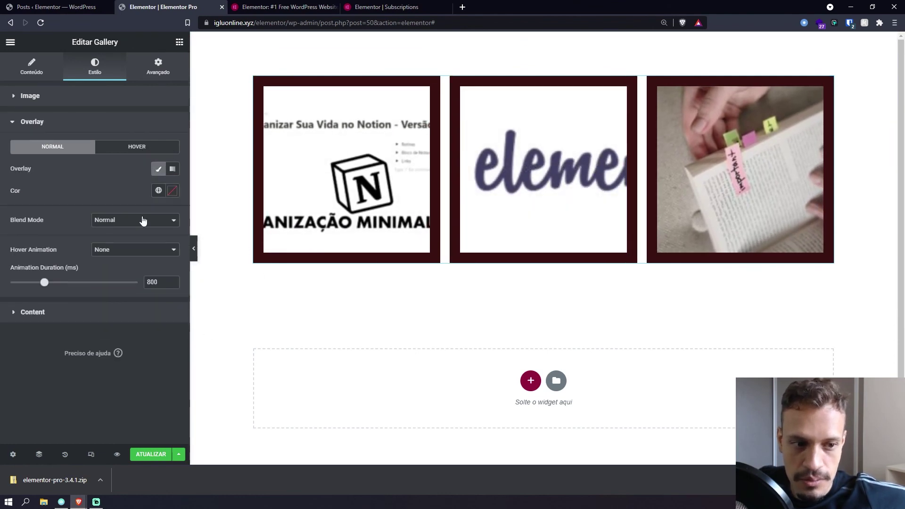
click(172, 190)
click(77, 255)
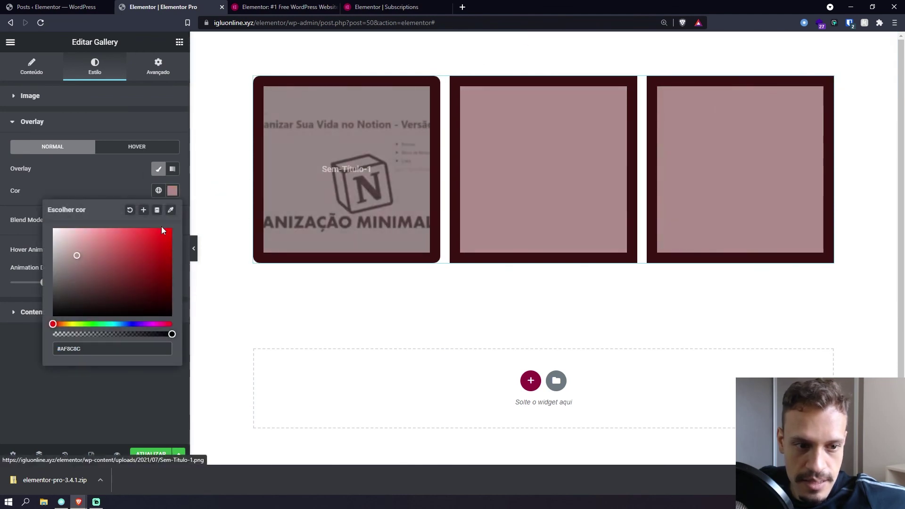
drag(163, 233, 122, 213)
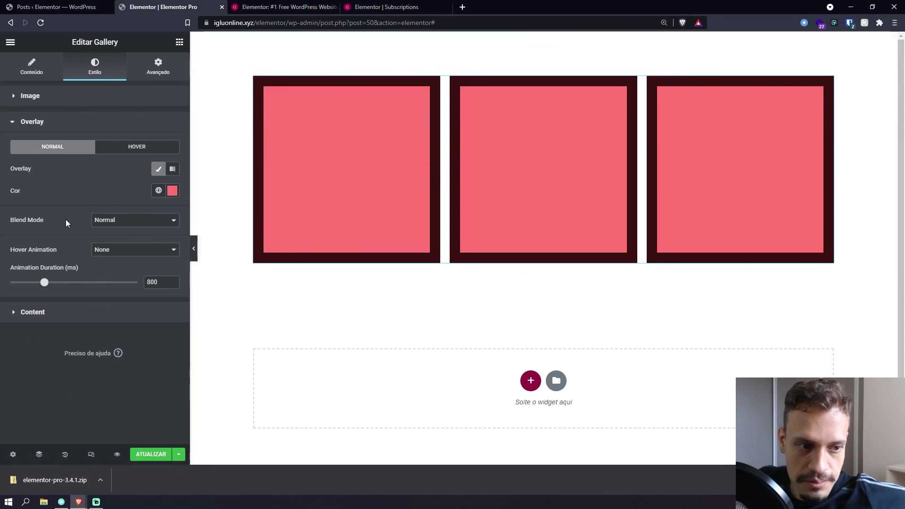
- Try the Multiply blend mode on the gallery overlay and set the blend mode to Lighten
click(119, 220)
click(120, 236)
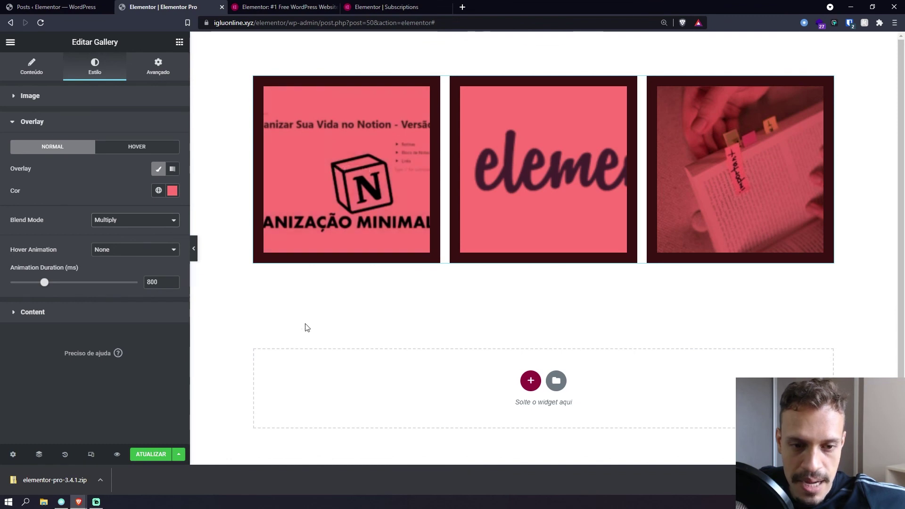
click(148, 221)
click(142, 249)
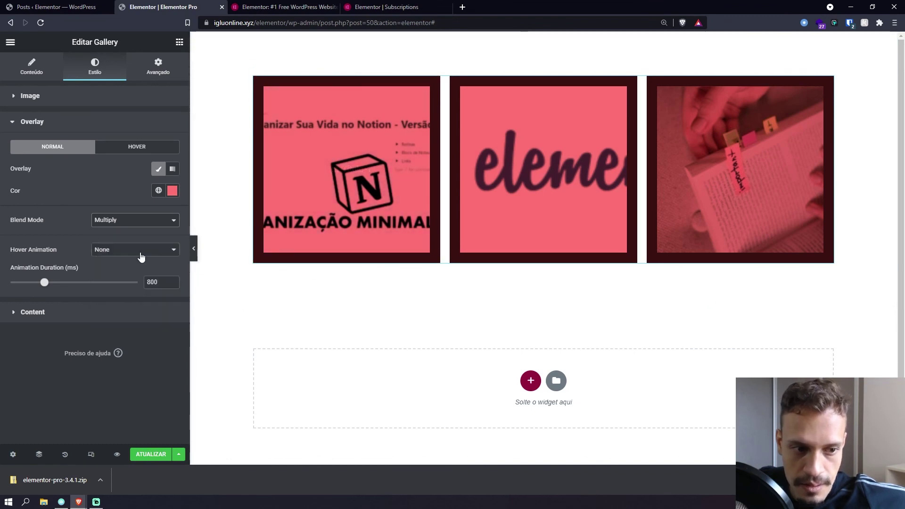
click(146, 220)
click(146, 268)
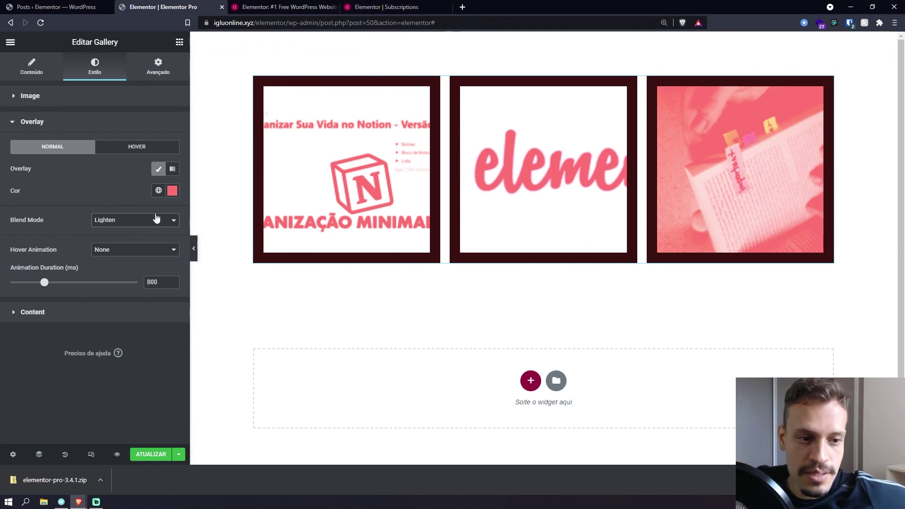
- Try darker red shades for the gallery overlay and change its color to blue #3300FF
click(172, 190)
click(156, 291)
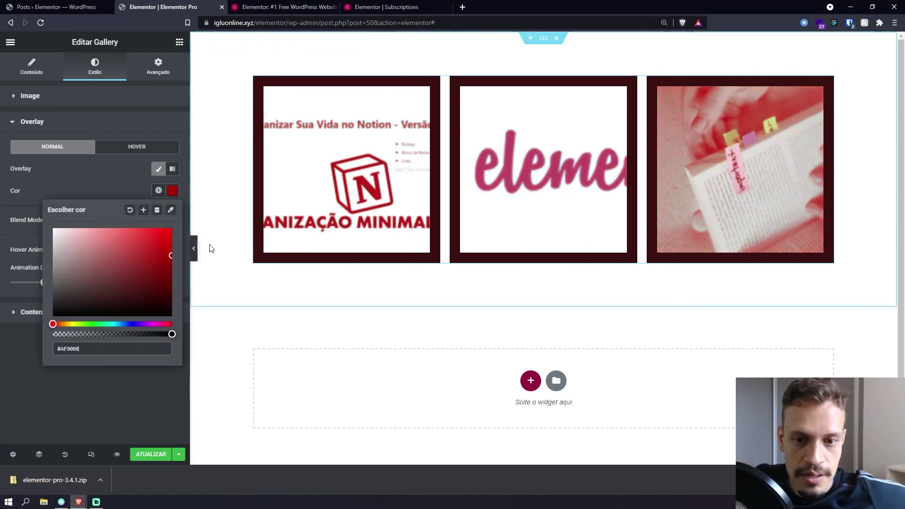
drag(156, 291, 113, 335)
mouse_move(126, 291)
mouse_down()
mouse_move(113, 241)
mouse_move(53, 295)
mouse_move(150, 301)
mouse_up()
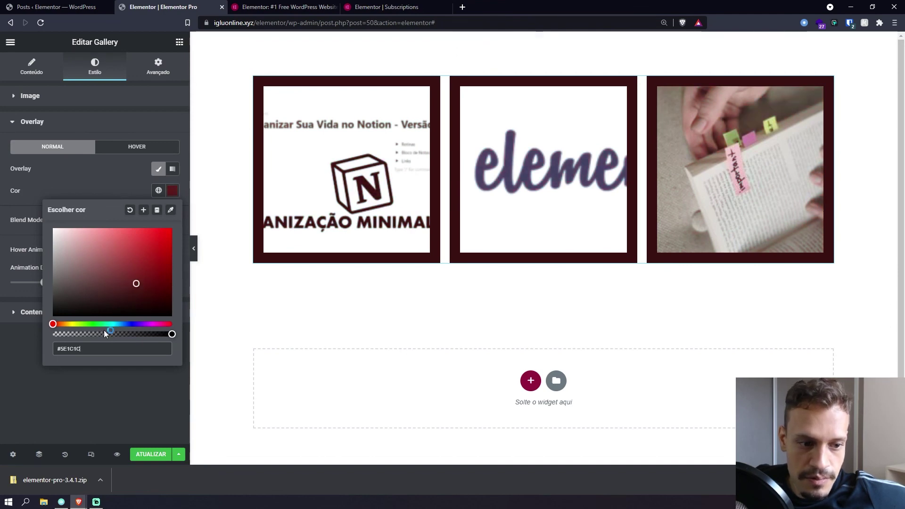
drag(85, 323, 137, 324)
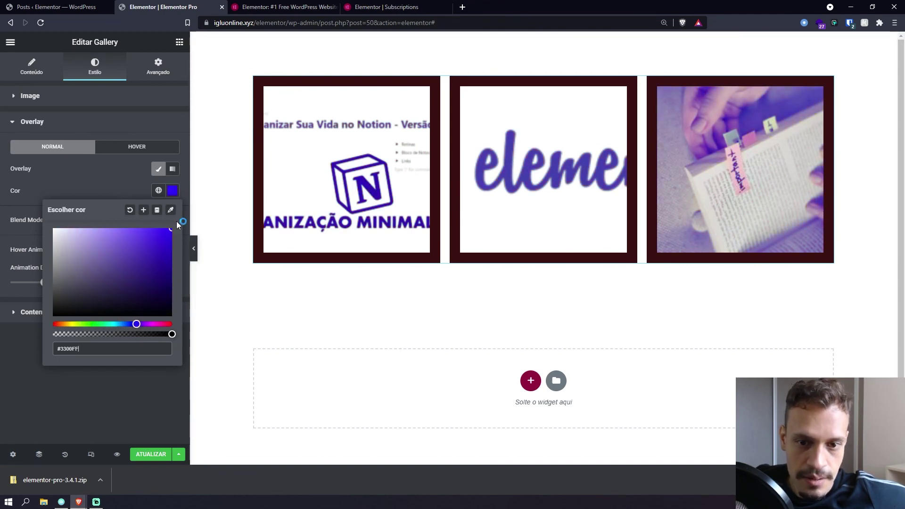
- Try the Color Burn, Hue, Exclusion, Multiply and Normal blend modes on the blue gallery overlay
click(132, 190)
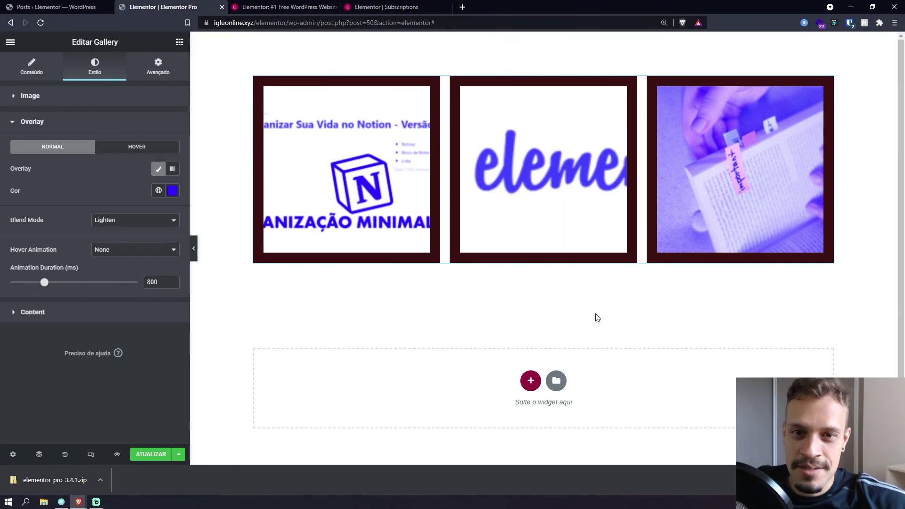
click(111, 226)
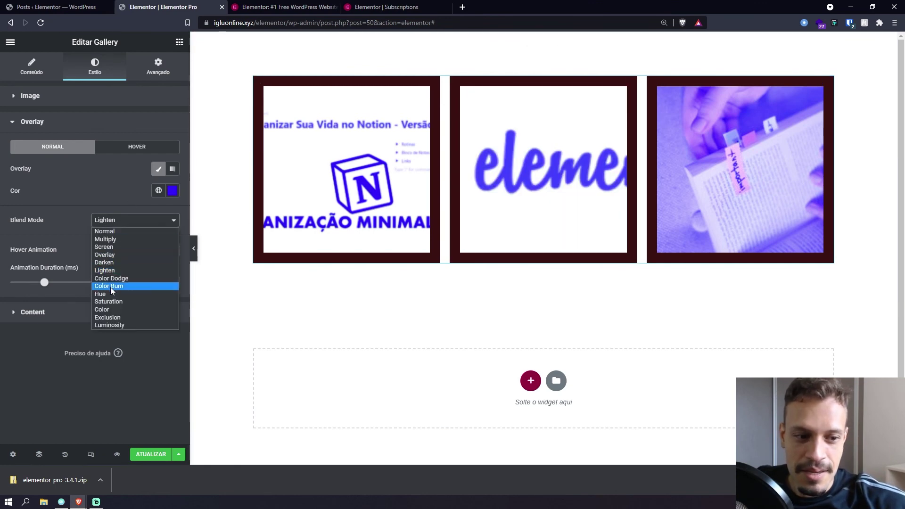
click(110, 285)
click(127, 220)
click(134, 295)
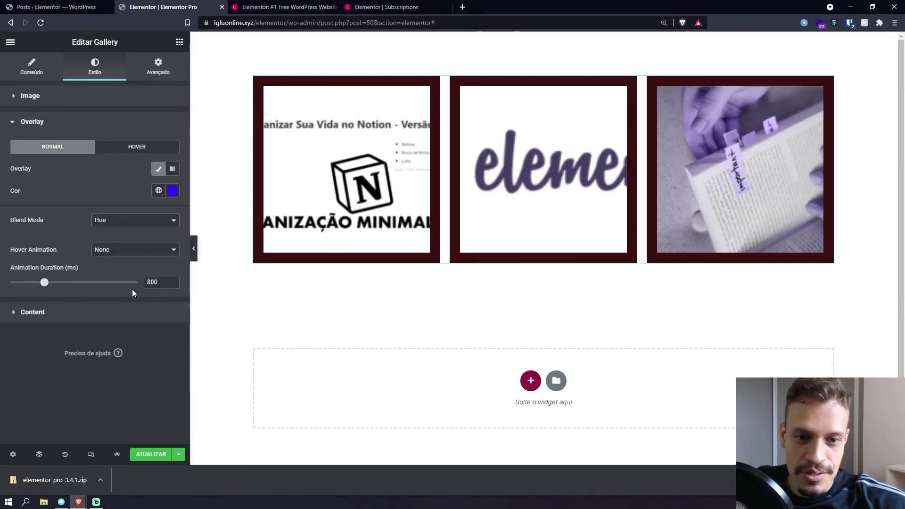
click(138, 222)
click(122, 318)
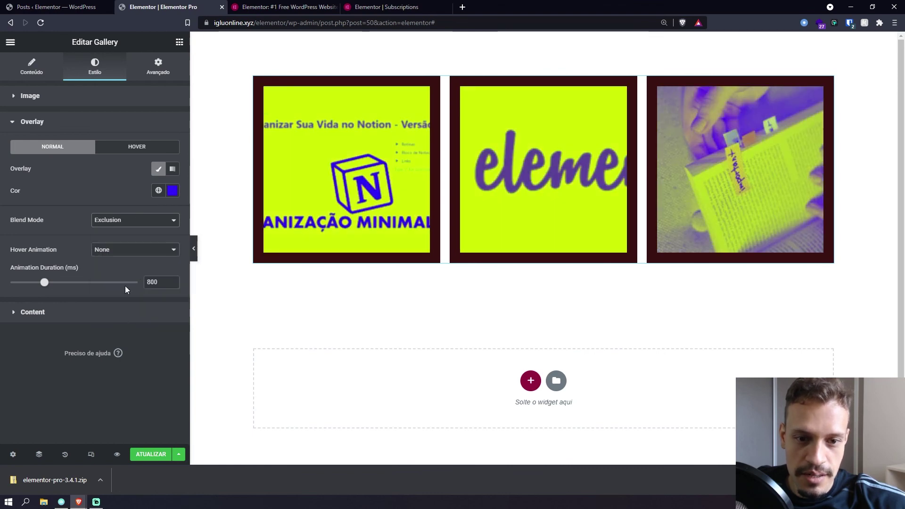
click(130, 221)
click(137, 239)
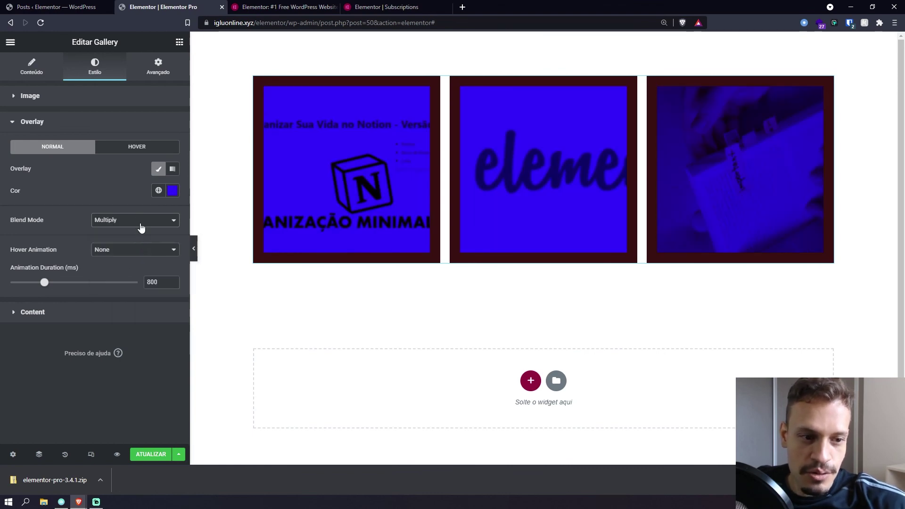
click(139, 221)
click(139, 231)
- Cycle the gallery overlay through the Screen to Color Dodge blend modes and return it to Lighten
click(135, 220)
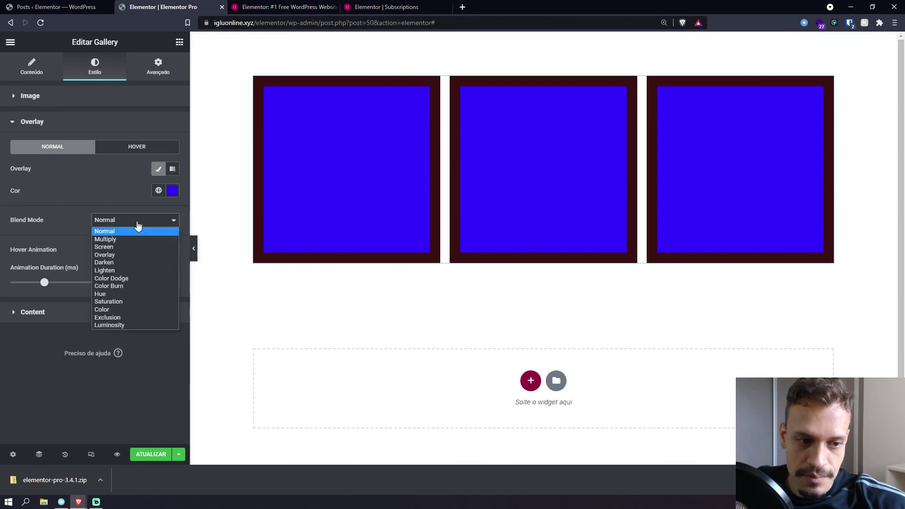
click(137, 247)
key(Down)
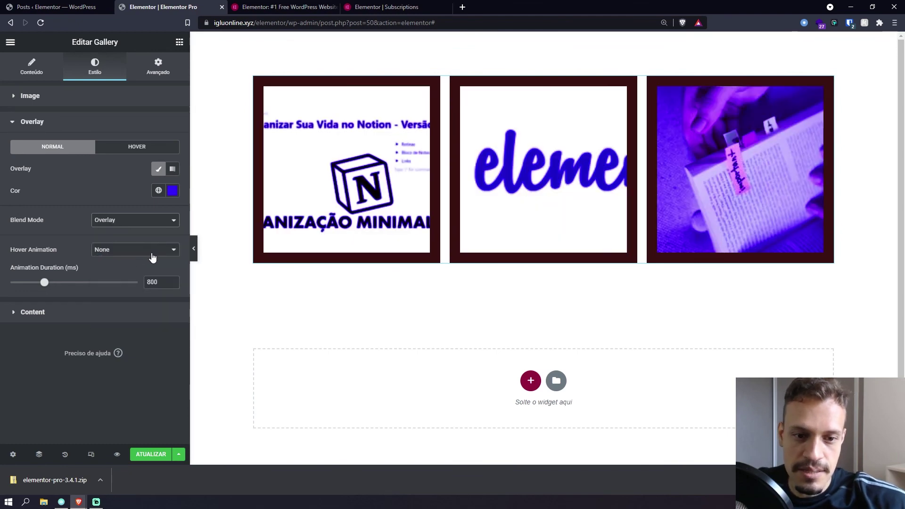
key(Up)
key(Down)
key(Down)
key(Up)
key(Down)
key(Down)
key(Down)
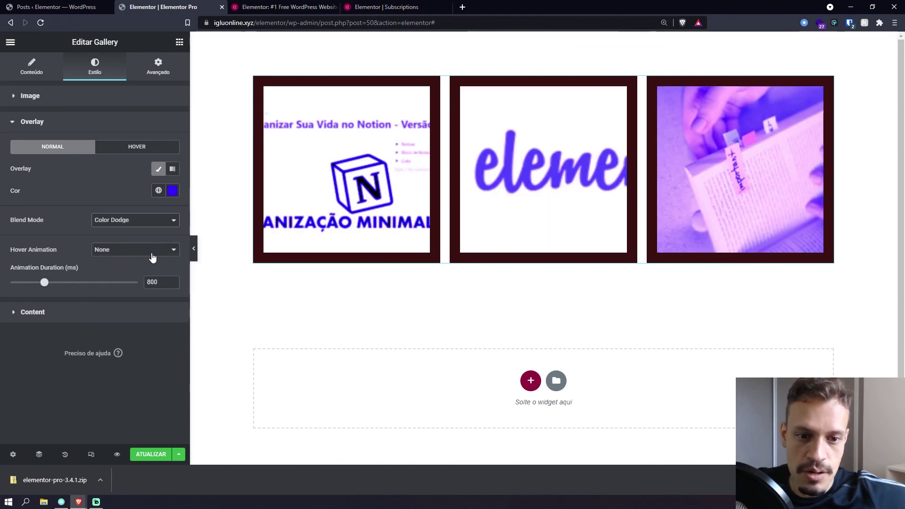
key(Up)
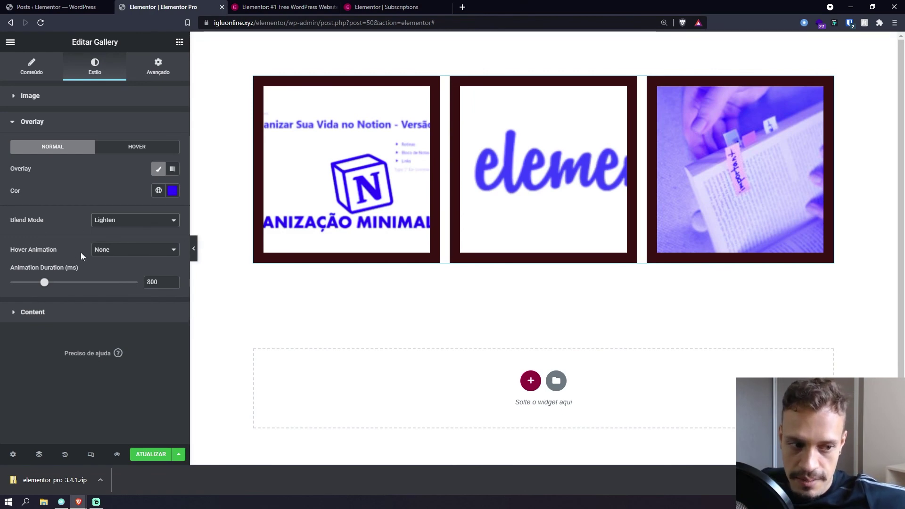
- Try the Slide In Up hover animation on the gallery overlay and set the animation to Slide Out Left
click(115, 250)
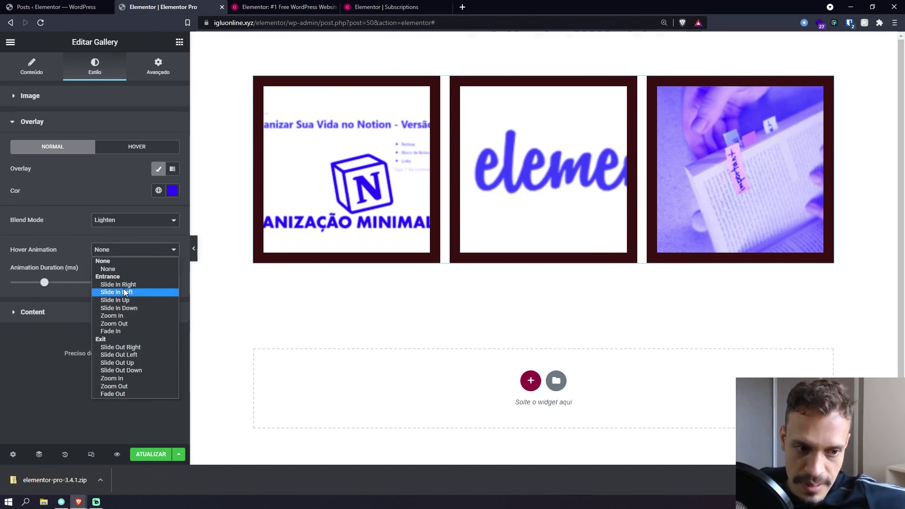
click(134, 297)
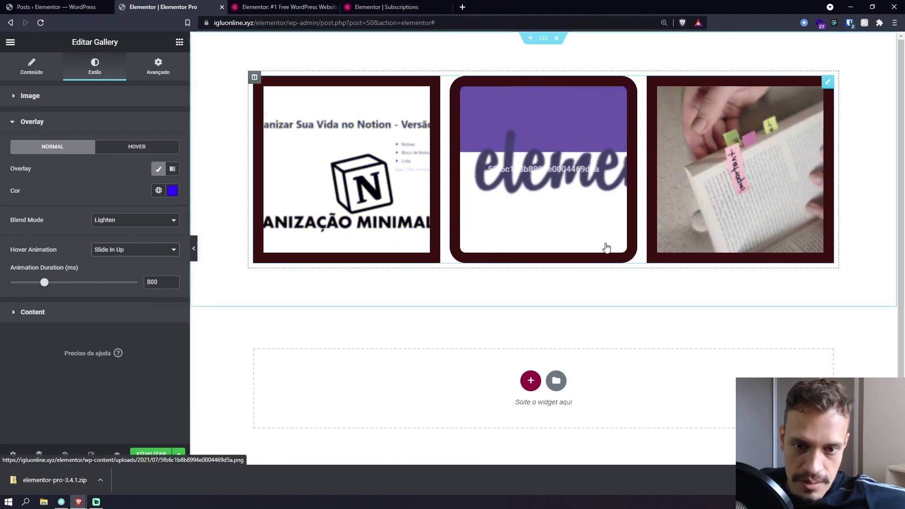
mouse_move(534, 182)
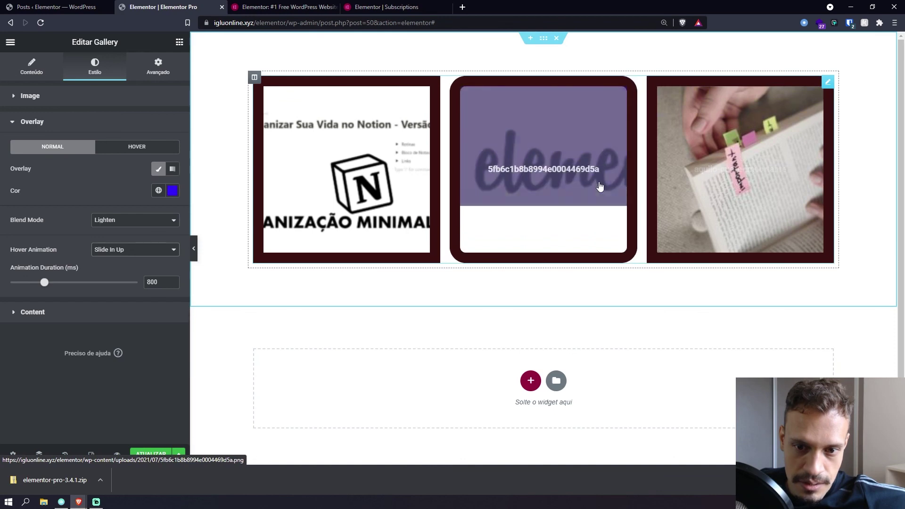
click(132, 252)
click(134, 355)
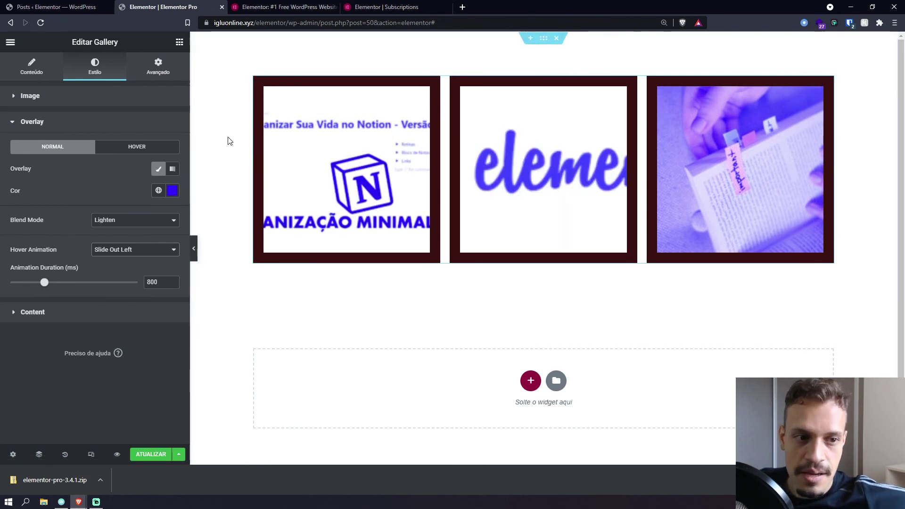
- Try right alignment for the gallery's overlay content and return the alignment to center
click(70, 317)
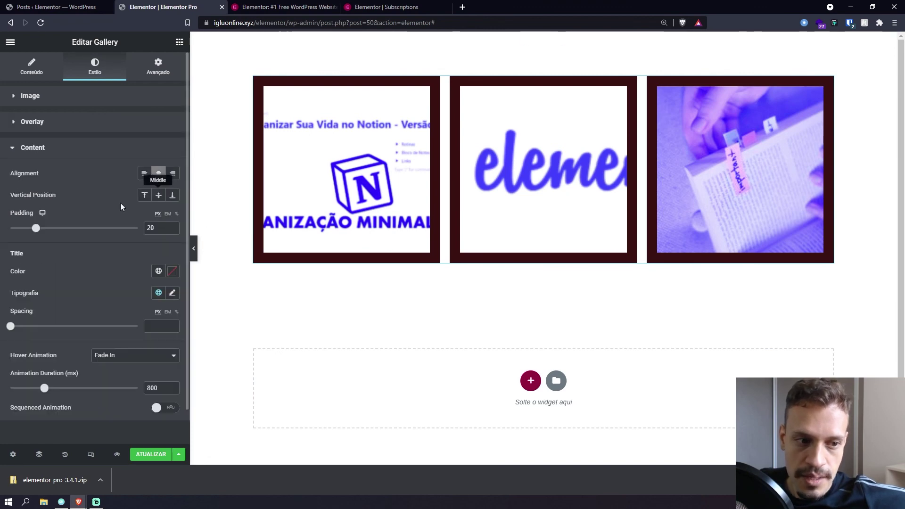
scroll(67, 192, down, 1)
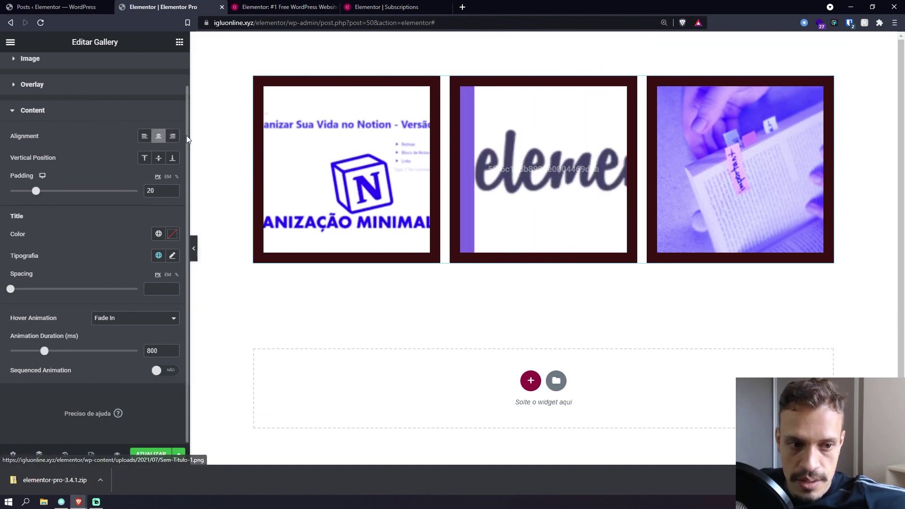
click(172, 136)
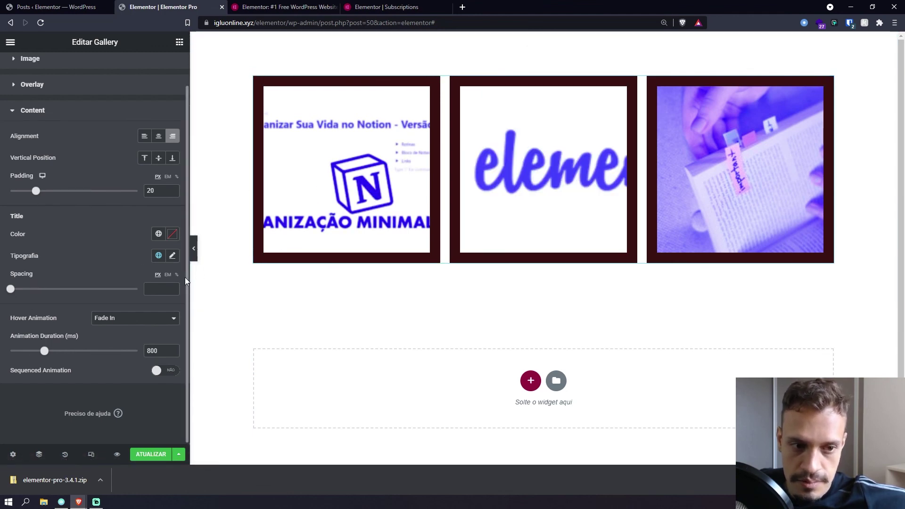
scroll(86, 174, up, 2)
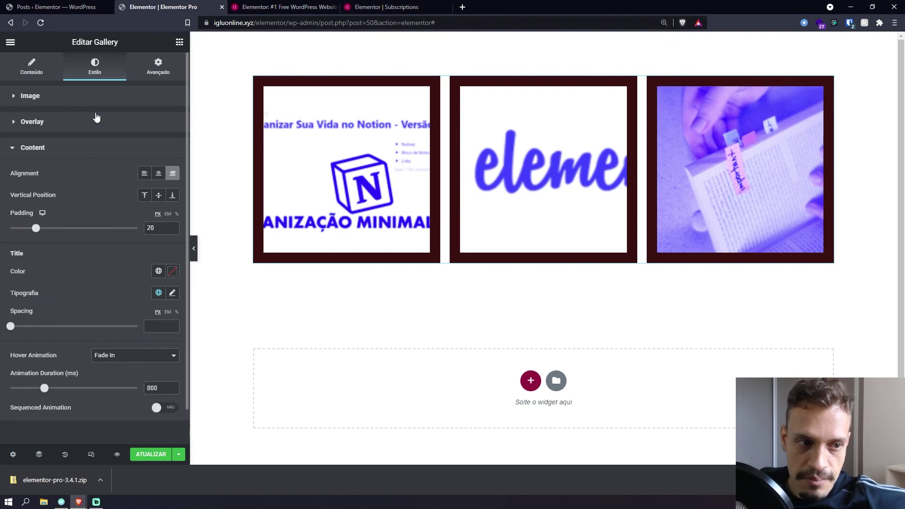
click(46, 149)
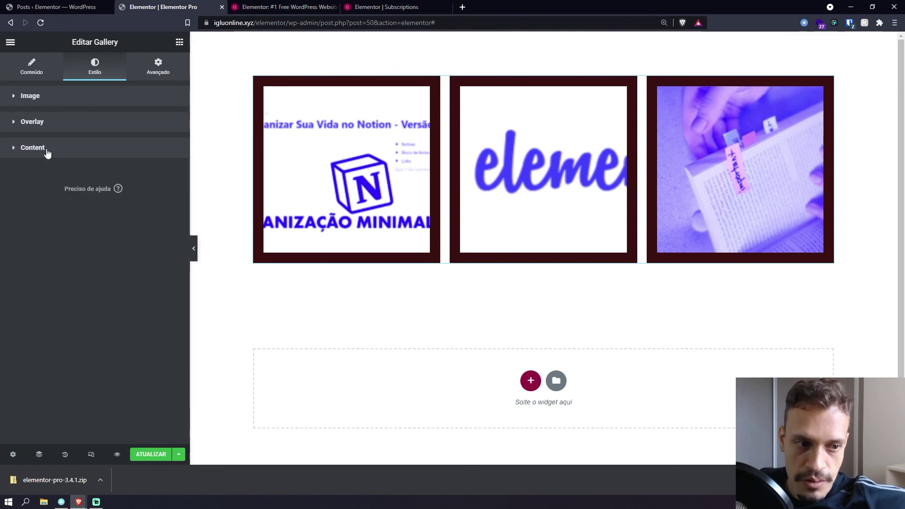
click(46, 149)
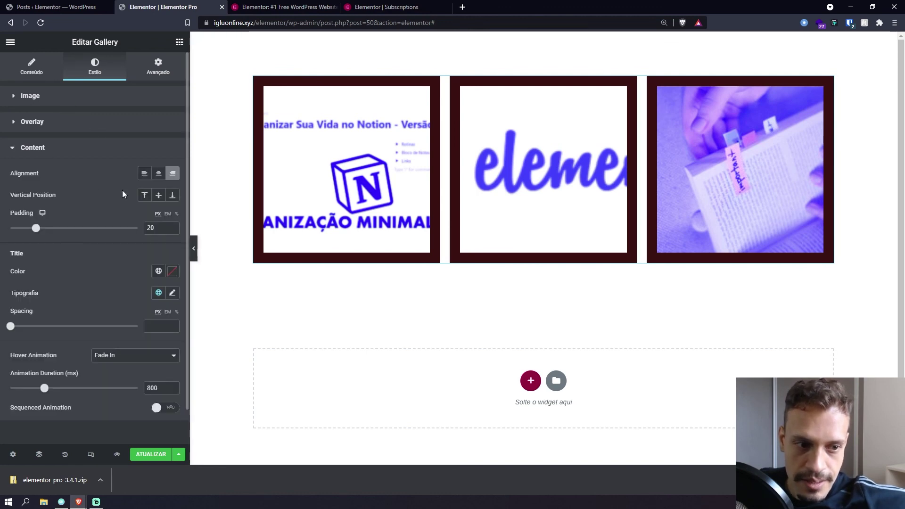
click(159, 174)
scroll(143, 244, down, 1)
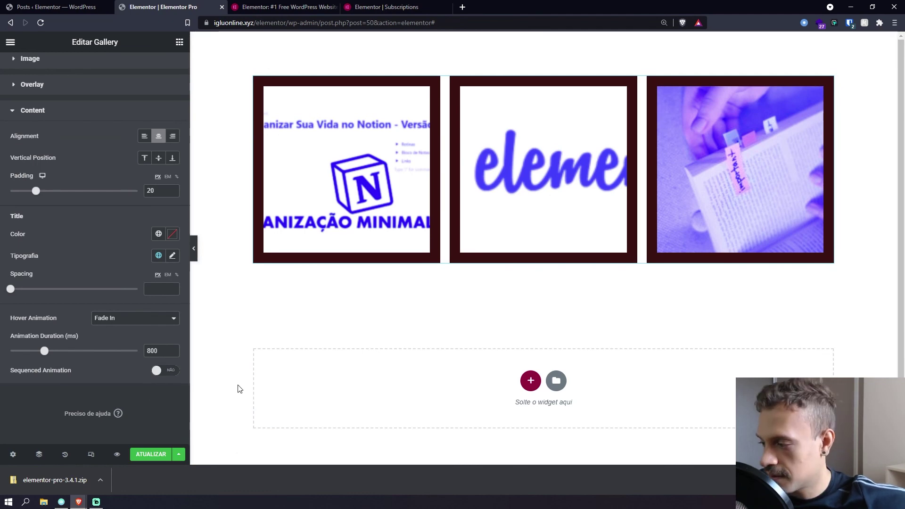
- Delete the Gallery widget from the page, undo the deletion once, and delete the widget again
right_click(369, 130)
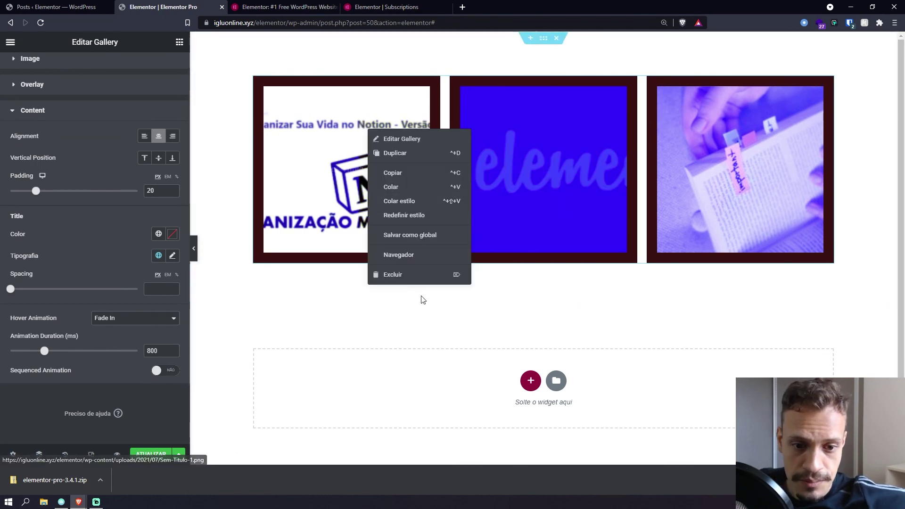
click(402, 276)
key(ctrl+z)
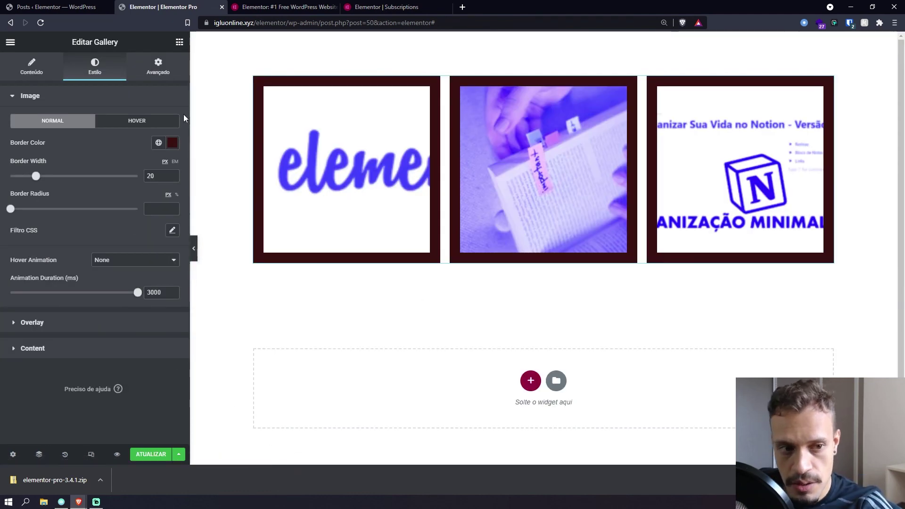
right_click(364, 166)
click(398, 311)
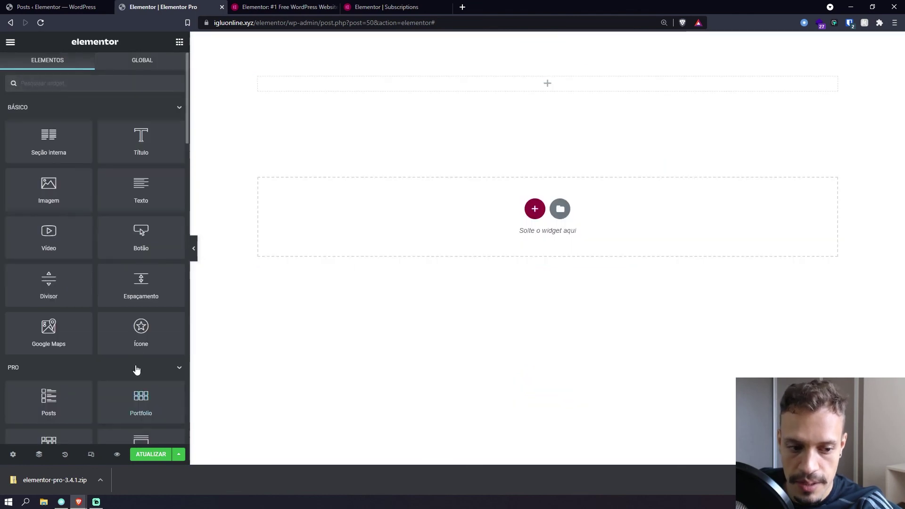
- Add a Form widget to the empty section and delete it after looking over its content settings
scroll(137, 370, down, 2)
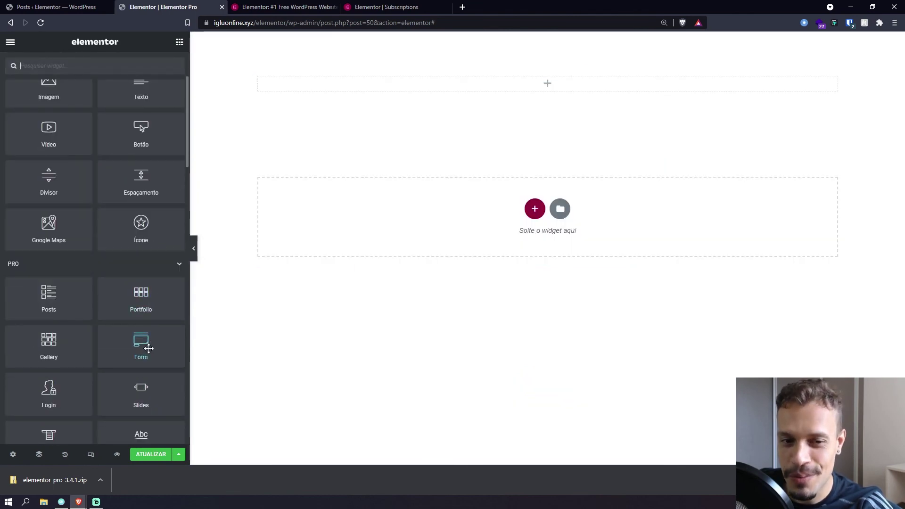
drag(149, 348, 471, 85)
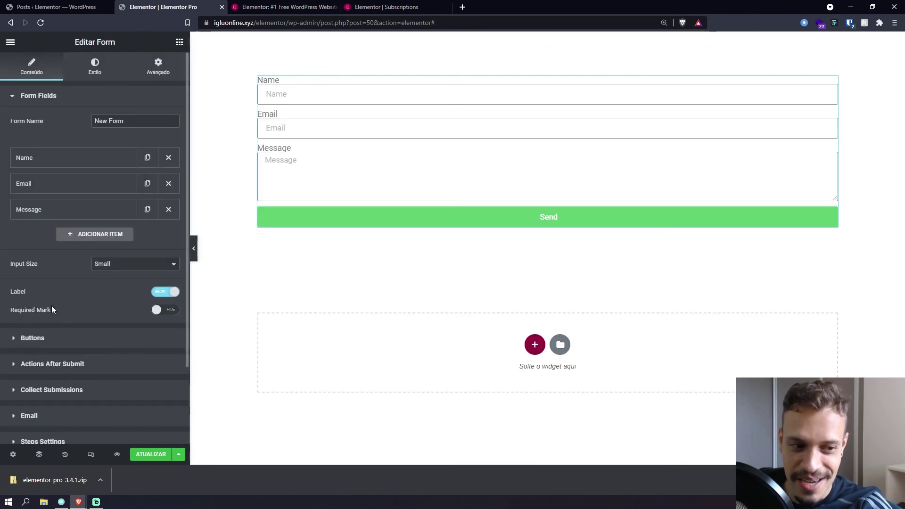
scroll(52, 310, down, 2)
scroll(52, 309, up, 2)
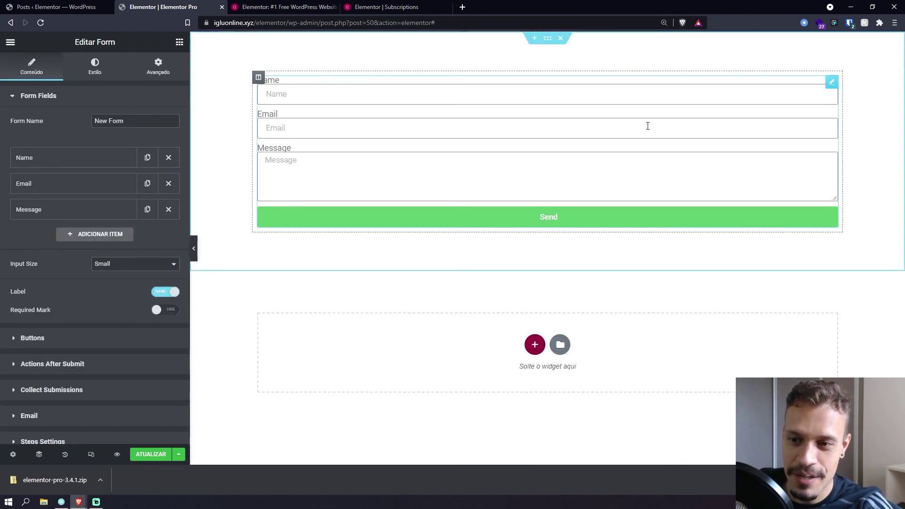
right_click(528, 124)
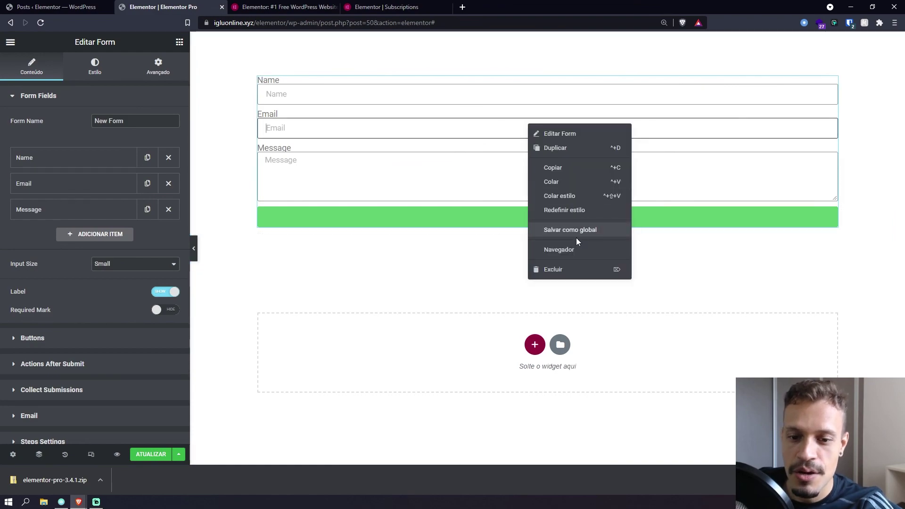
click(561, 268)
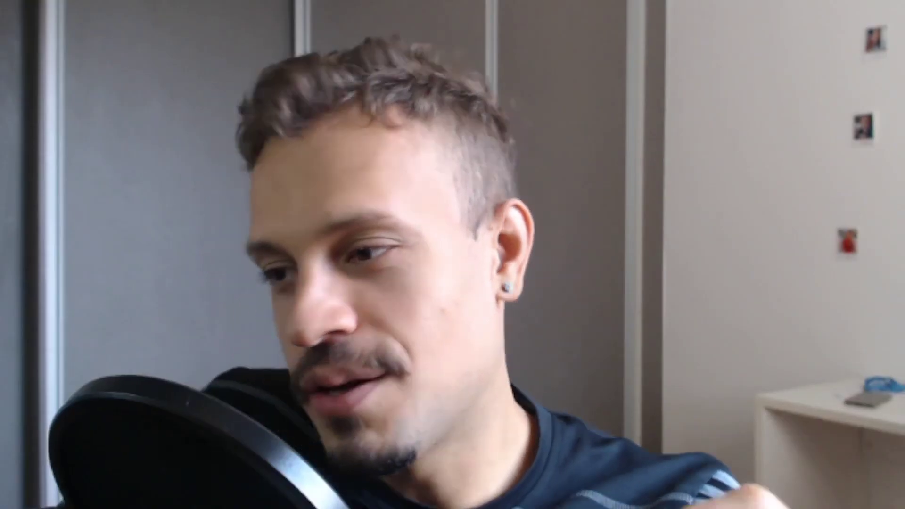